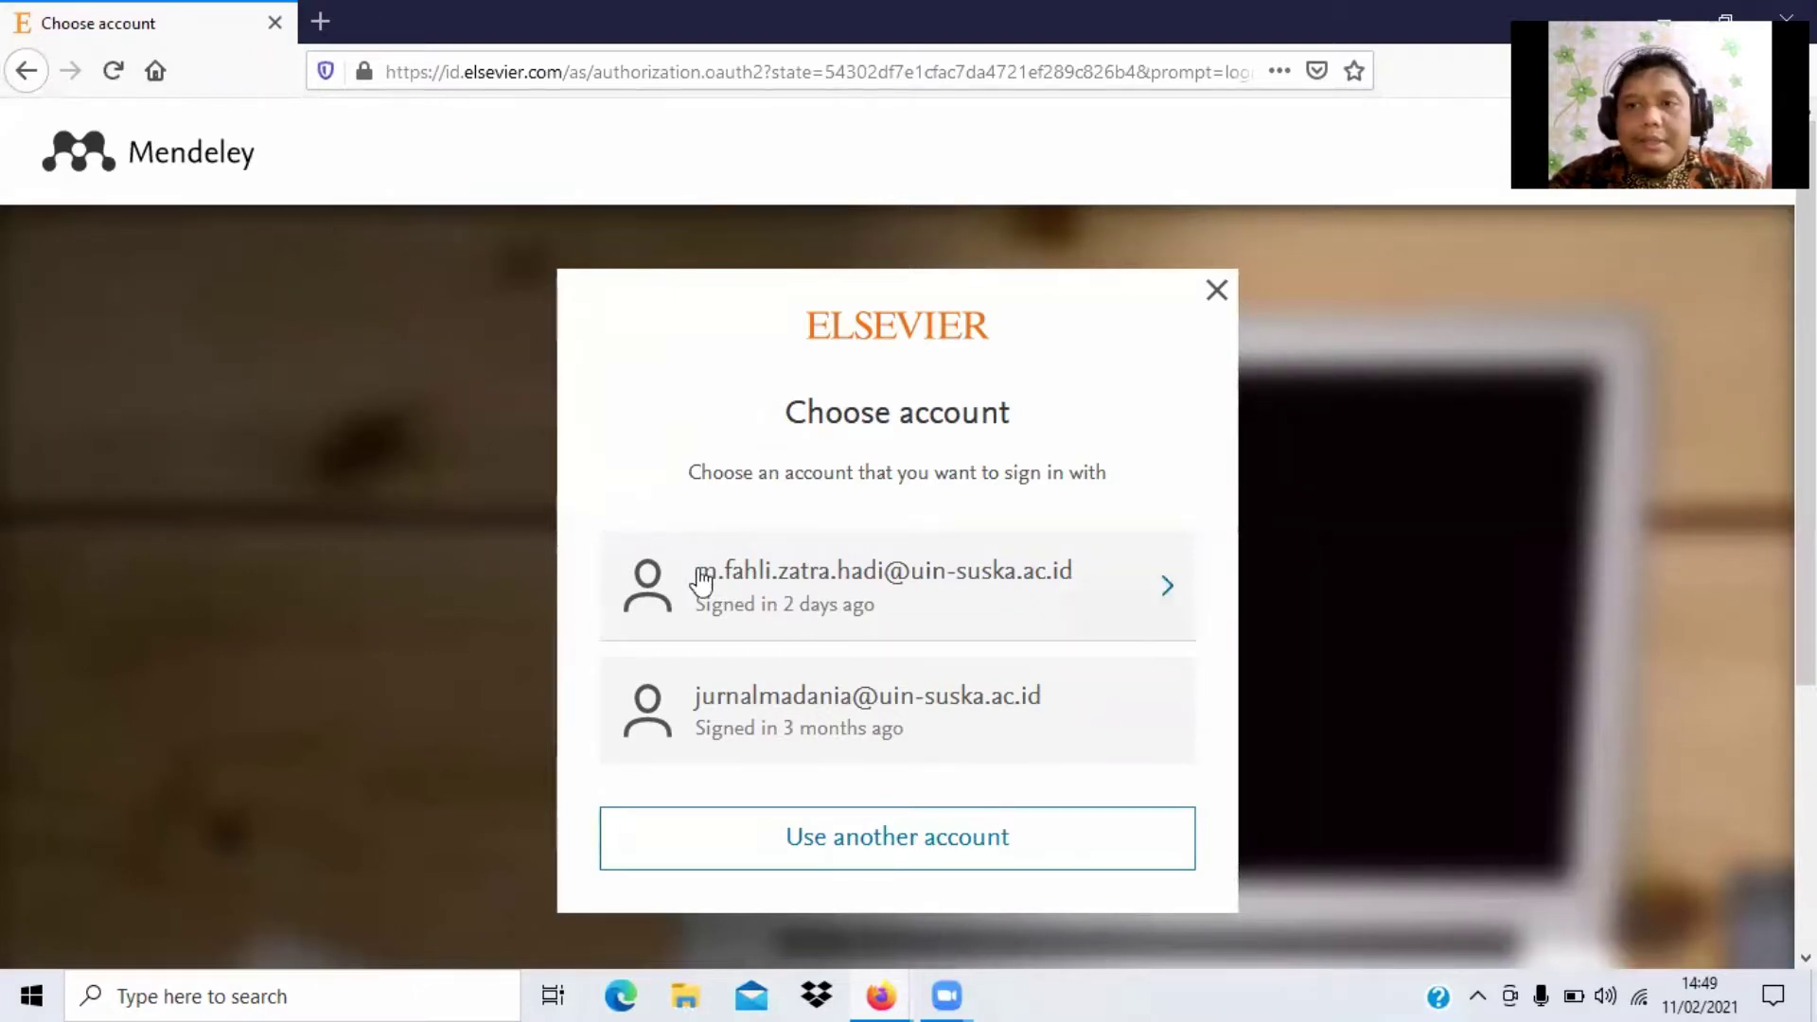
Step: Sign in to Mendeley with the most recently used saved account and its stored password
click(826, 596)
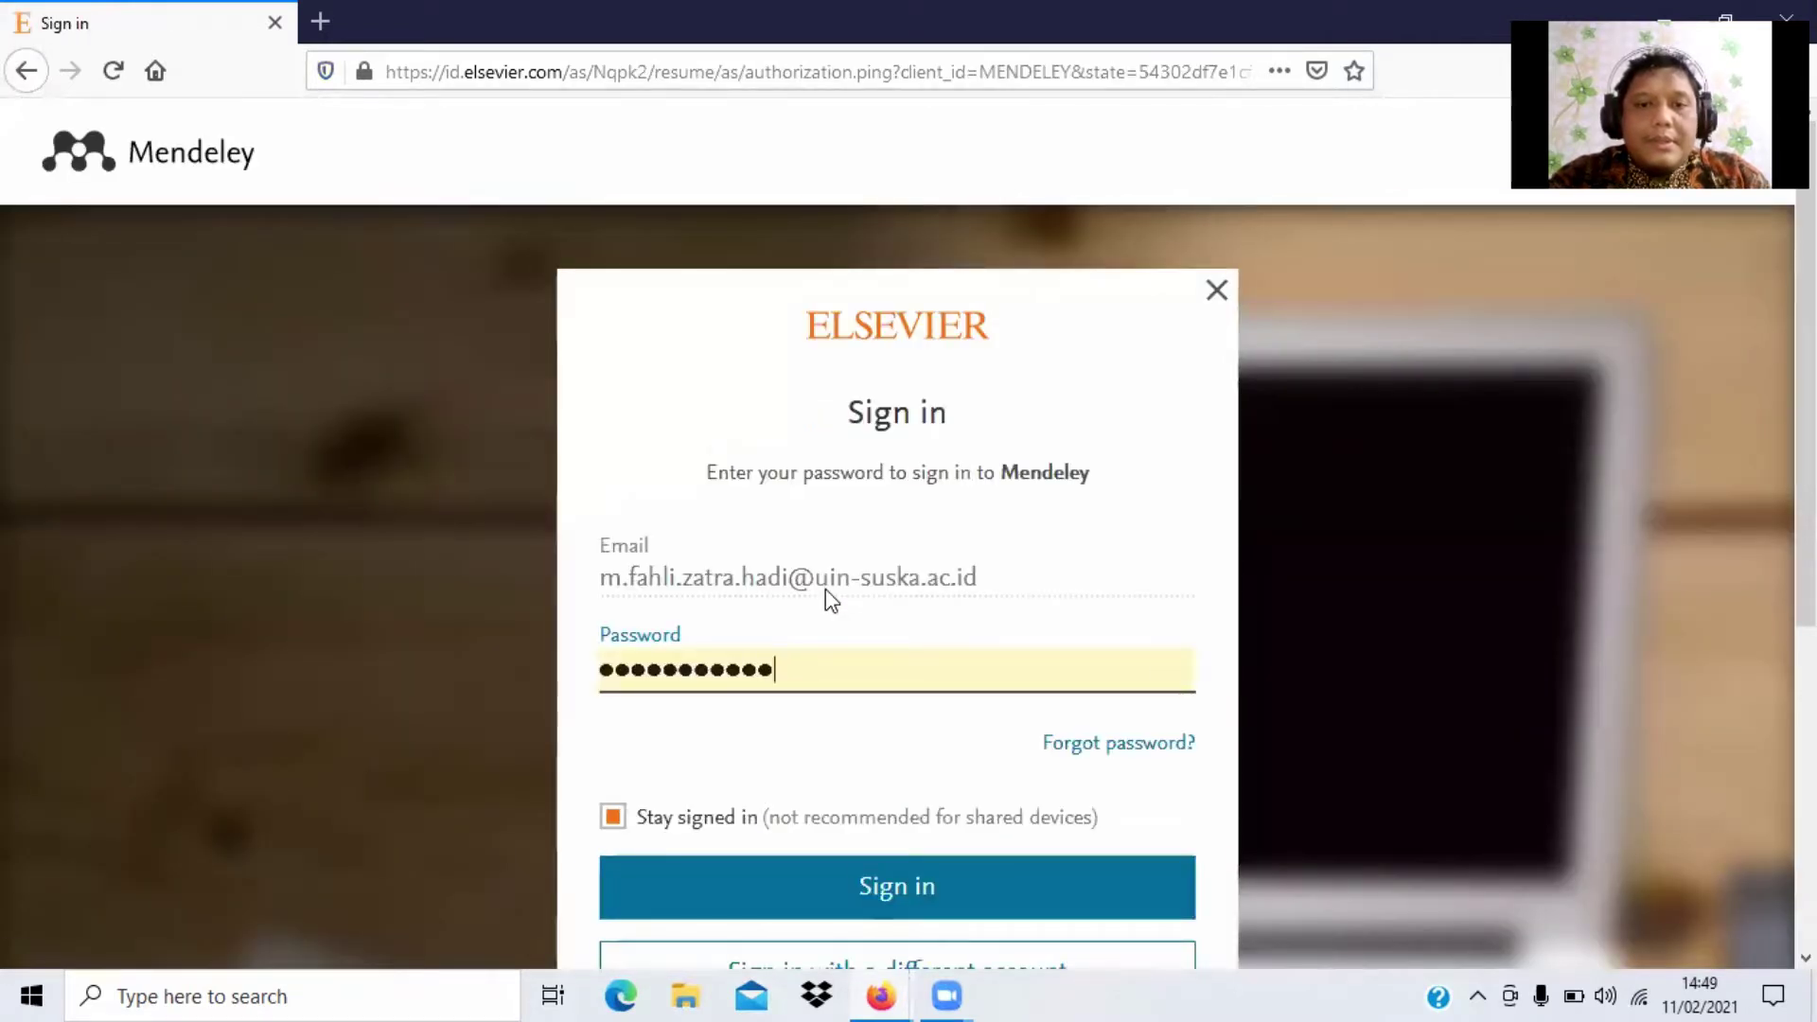
click(1058, 877)
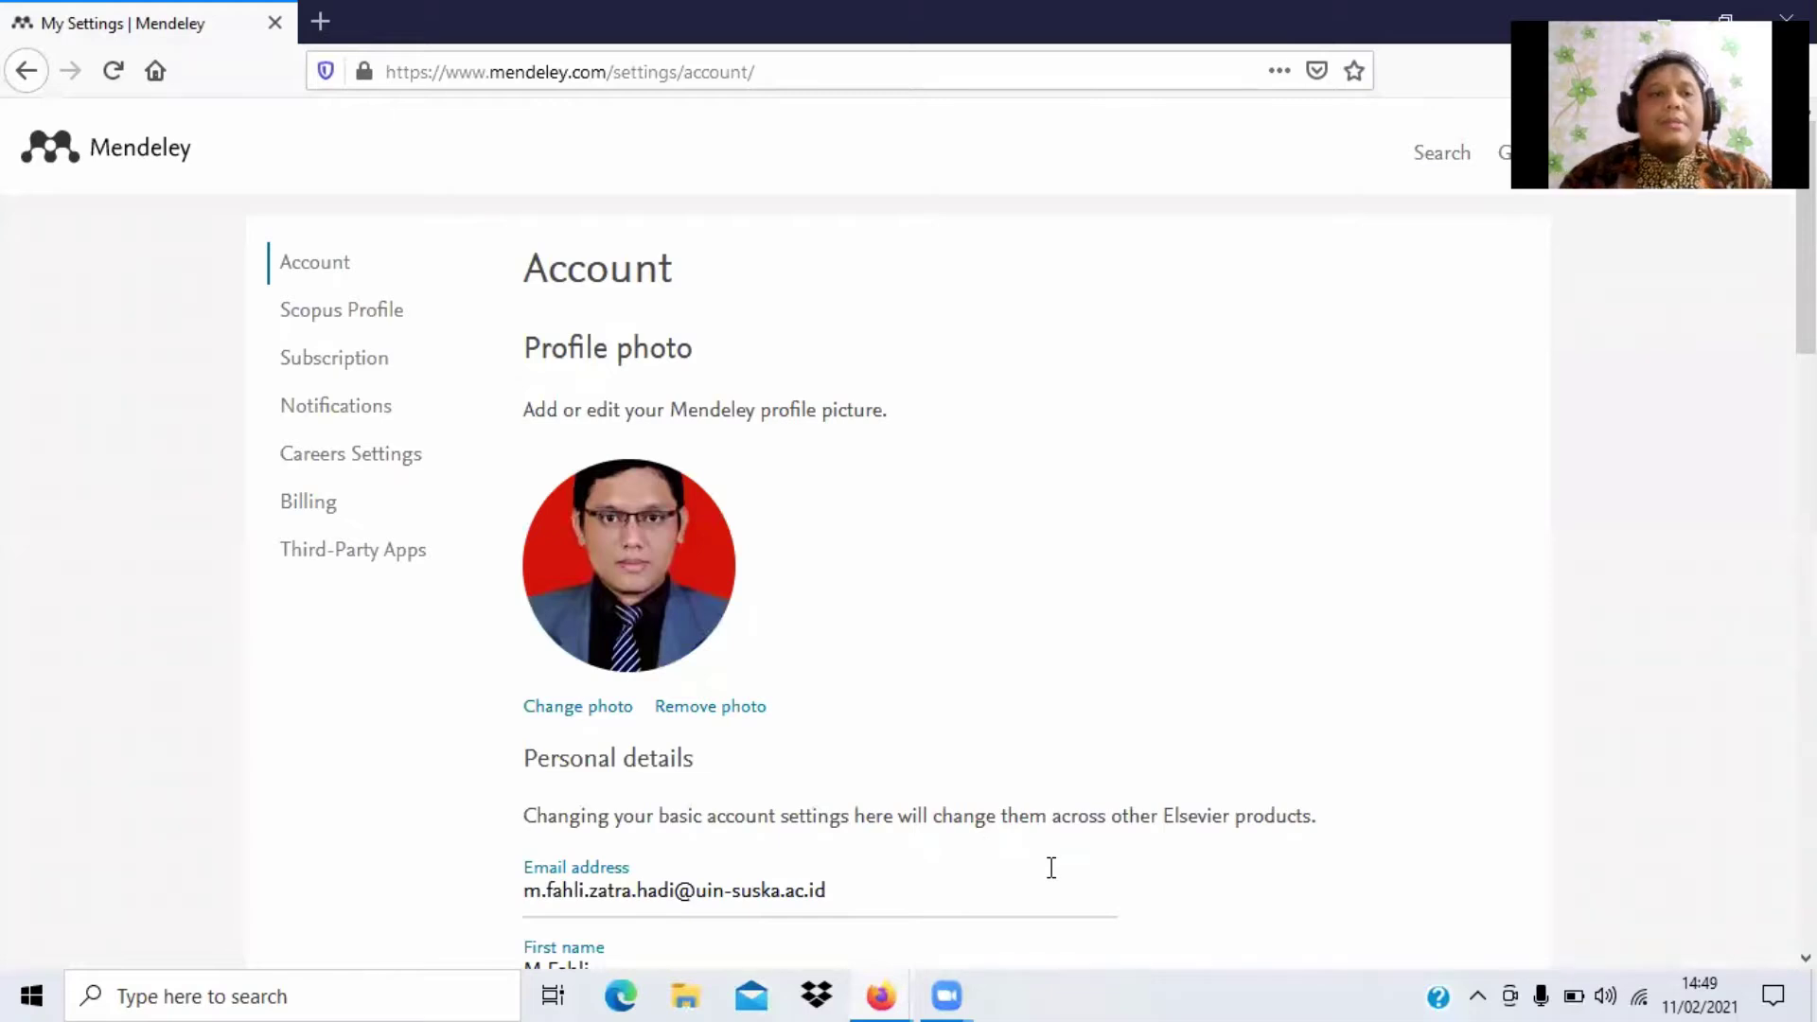
Step: Go back to the Mendeley article search page
click(27, 72)
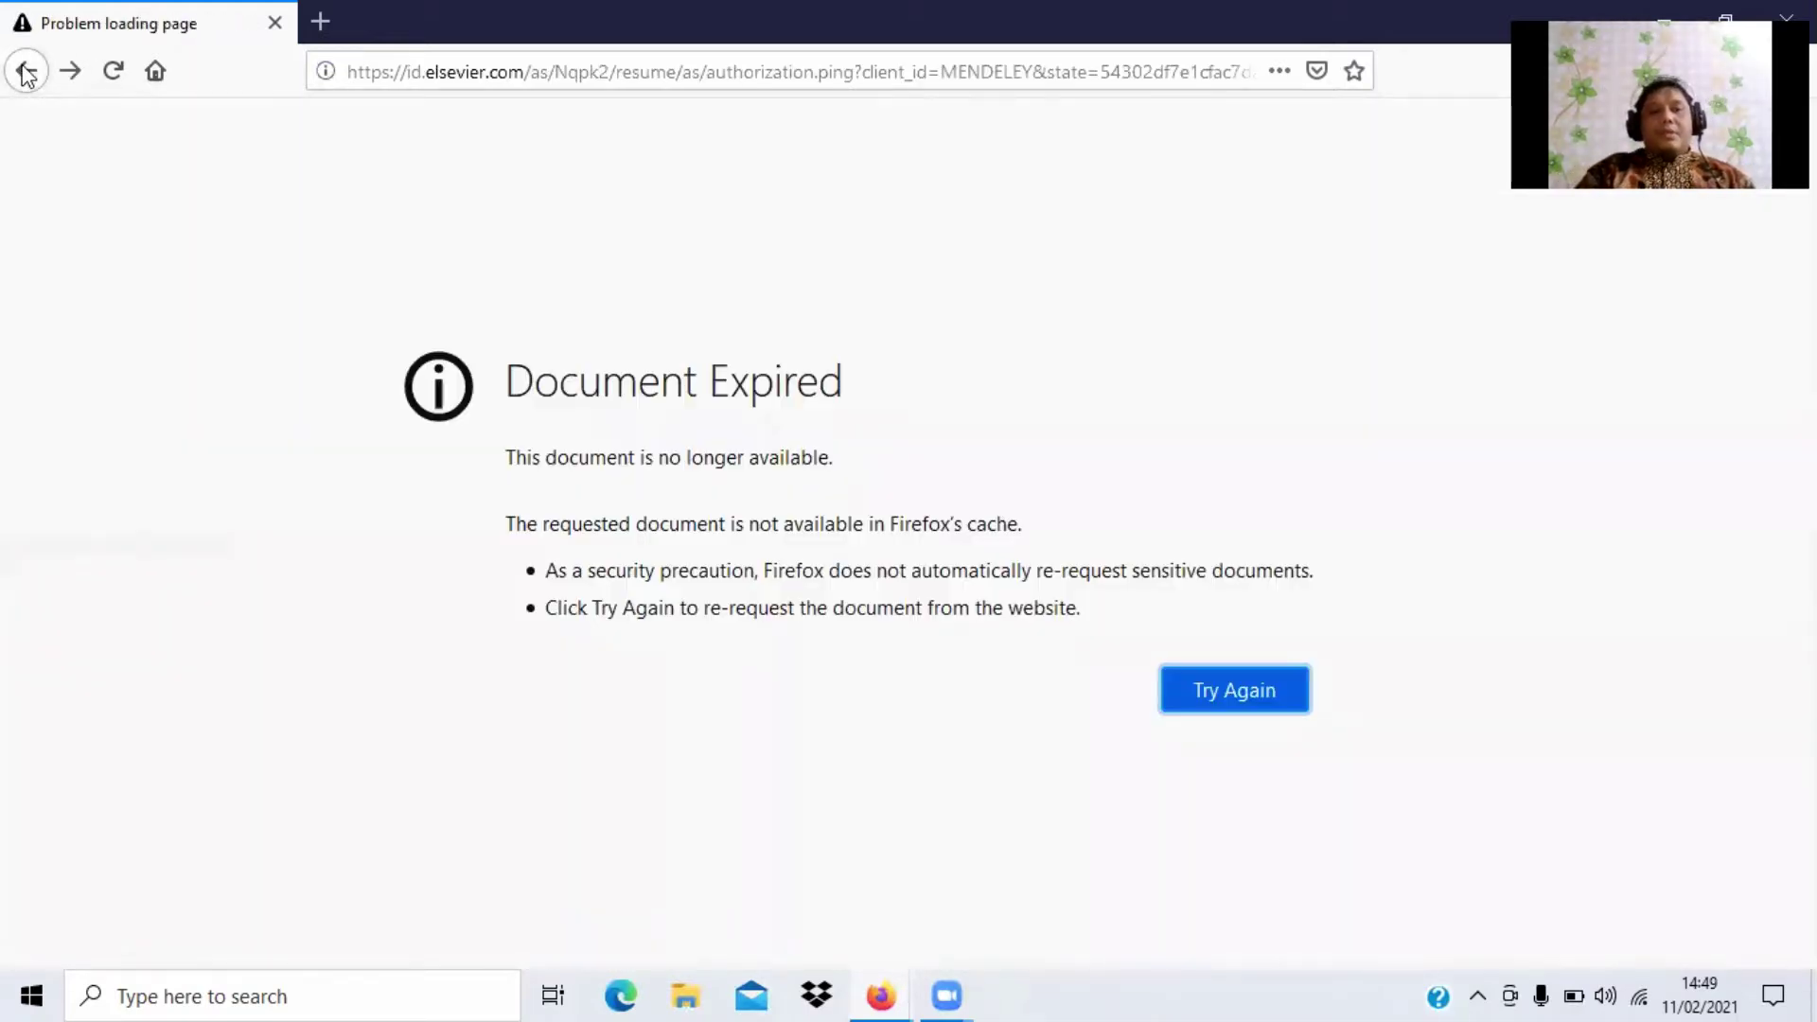
click(13, 69)
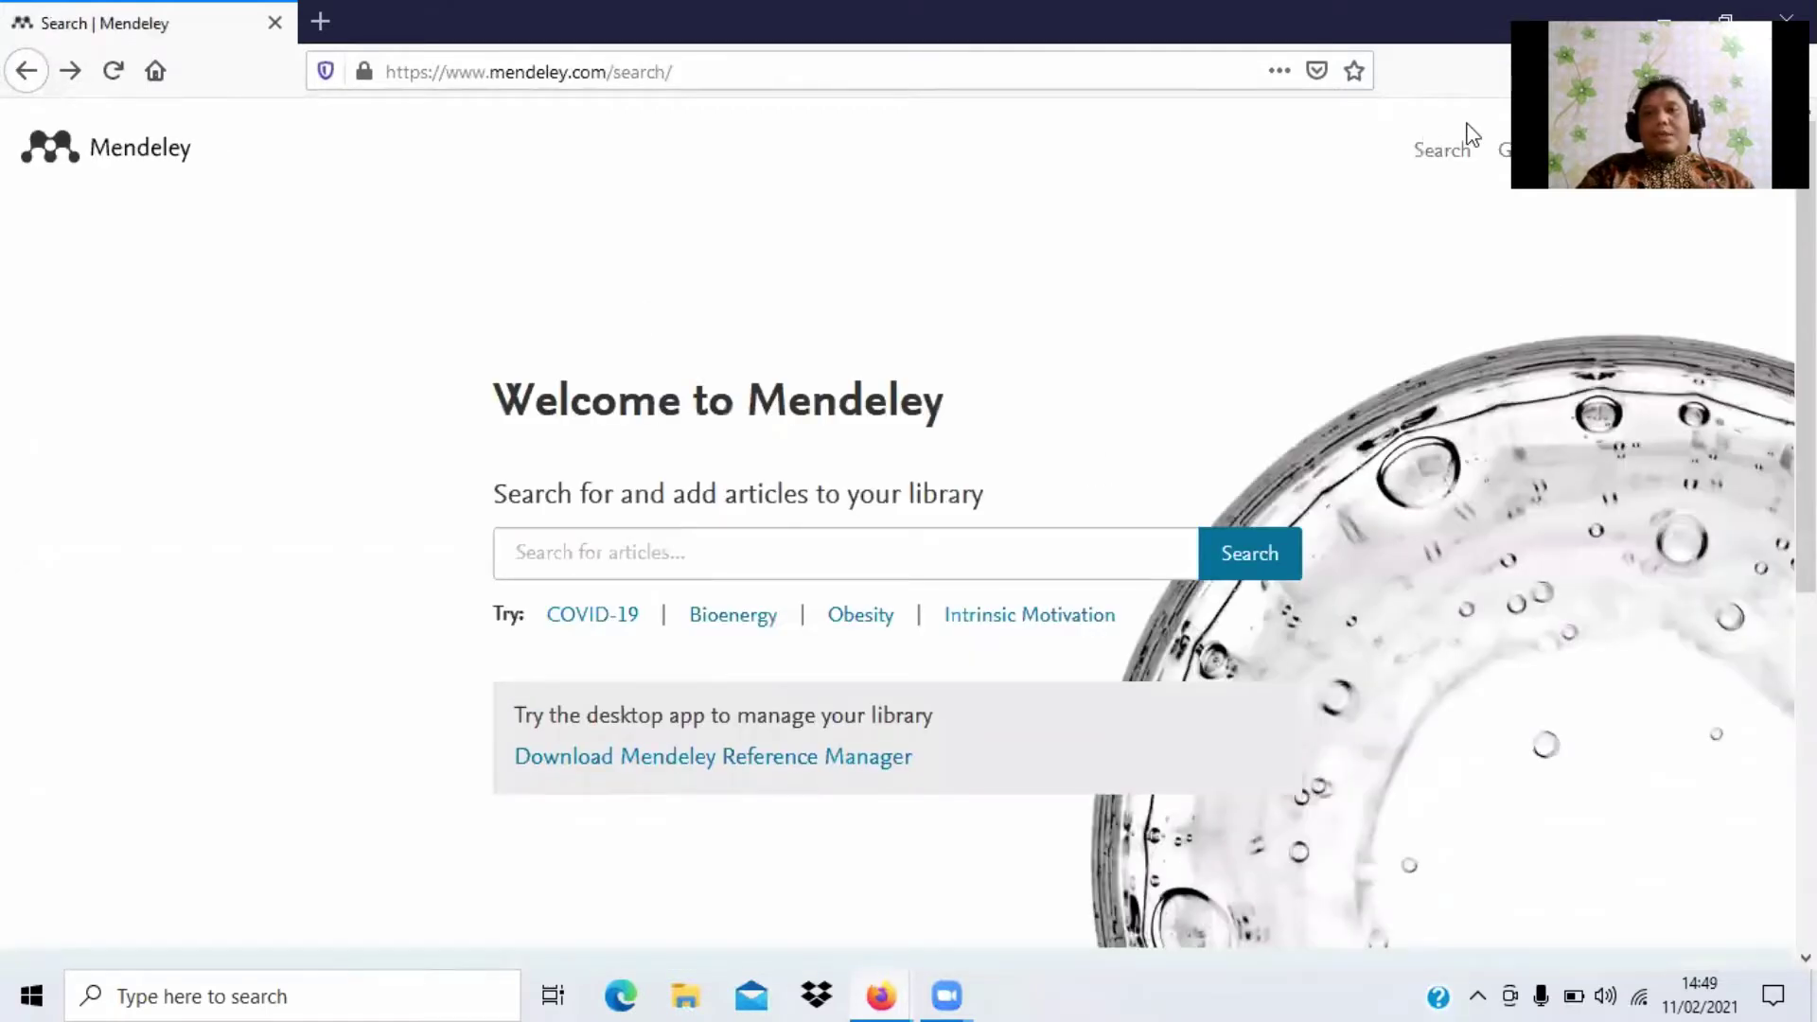
drag(1724, 209, 1724, 529)
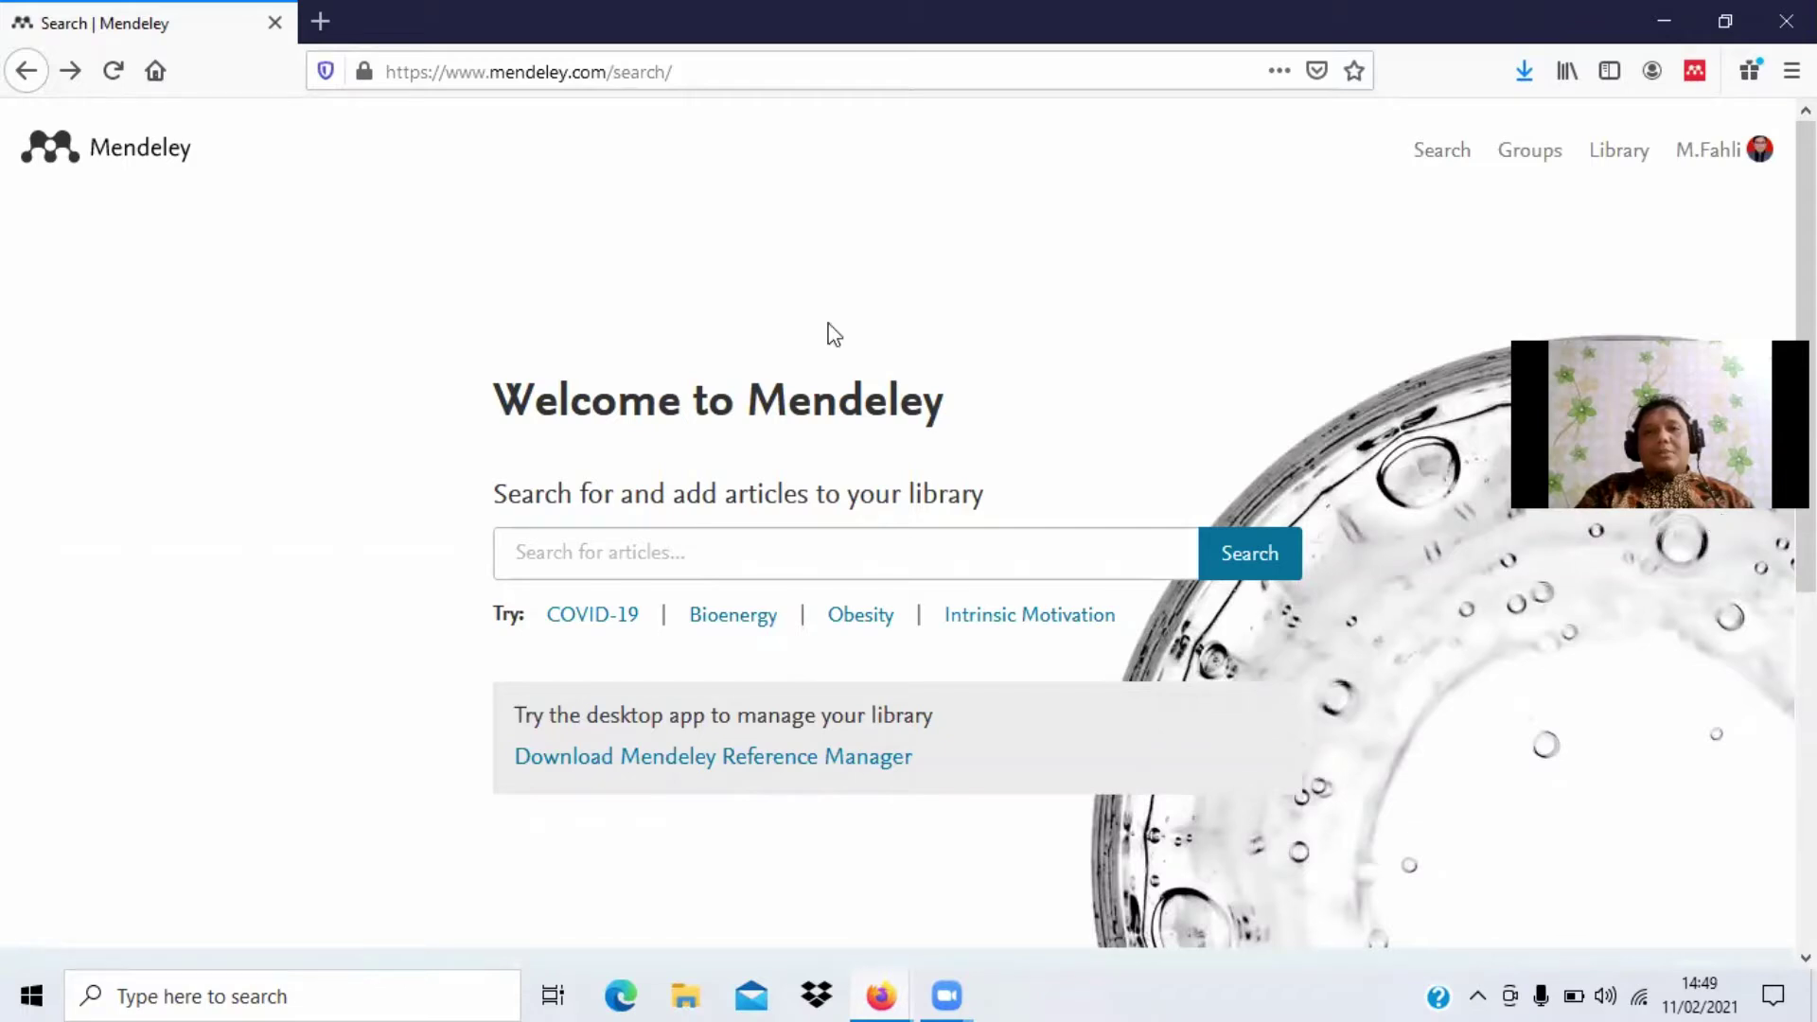
click(673, 72)
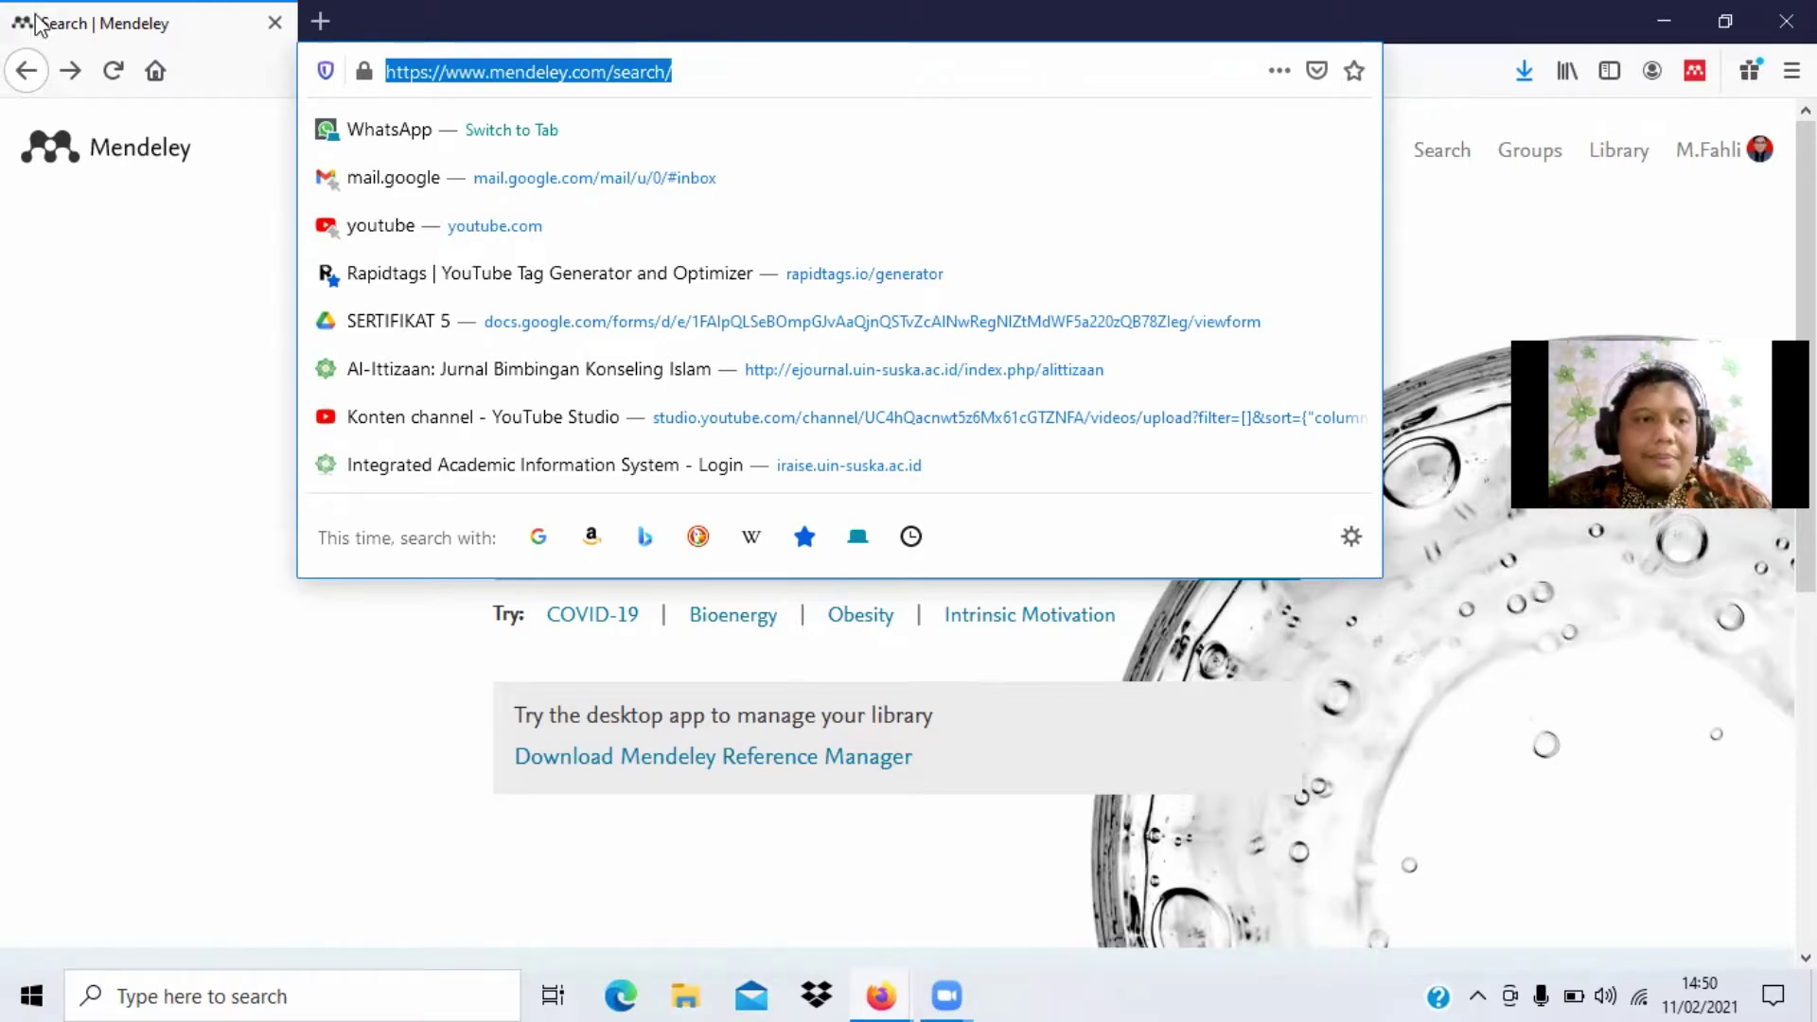
click(173, 227)
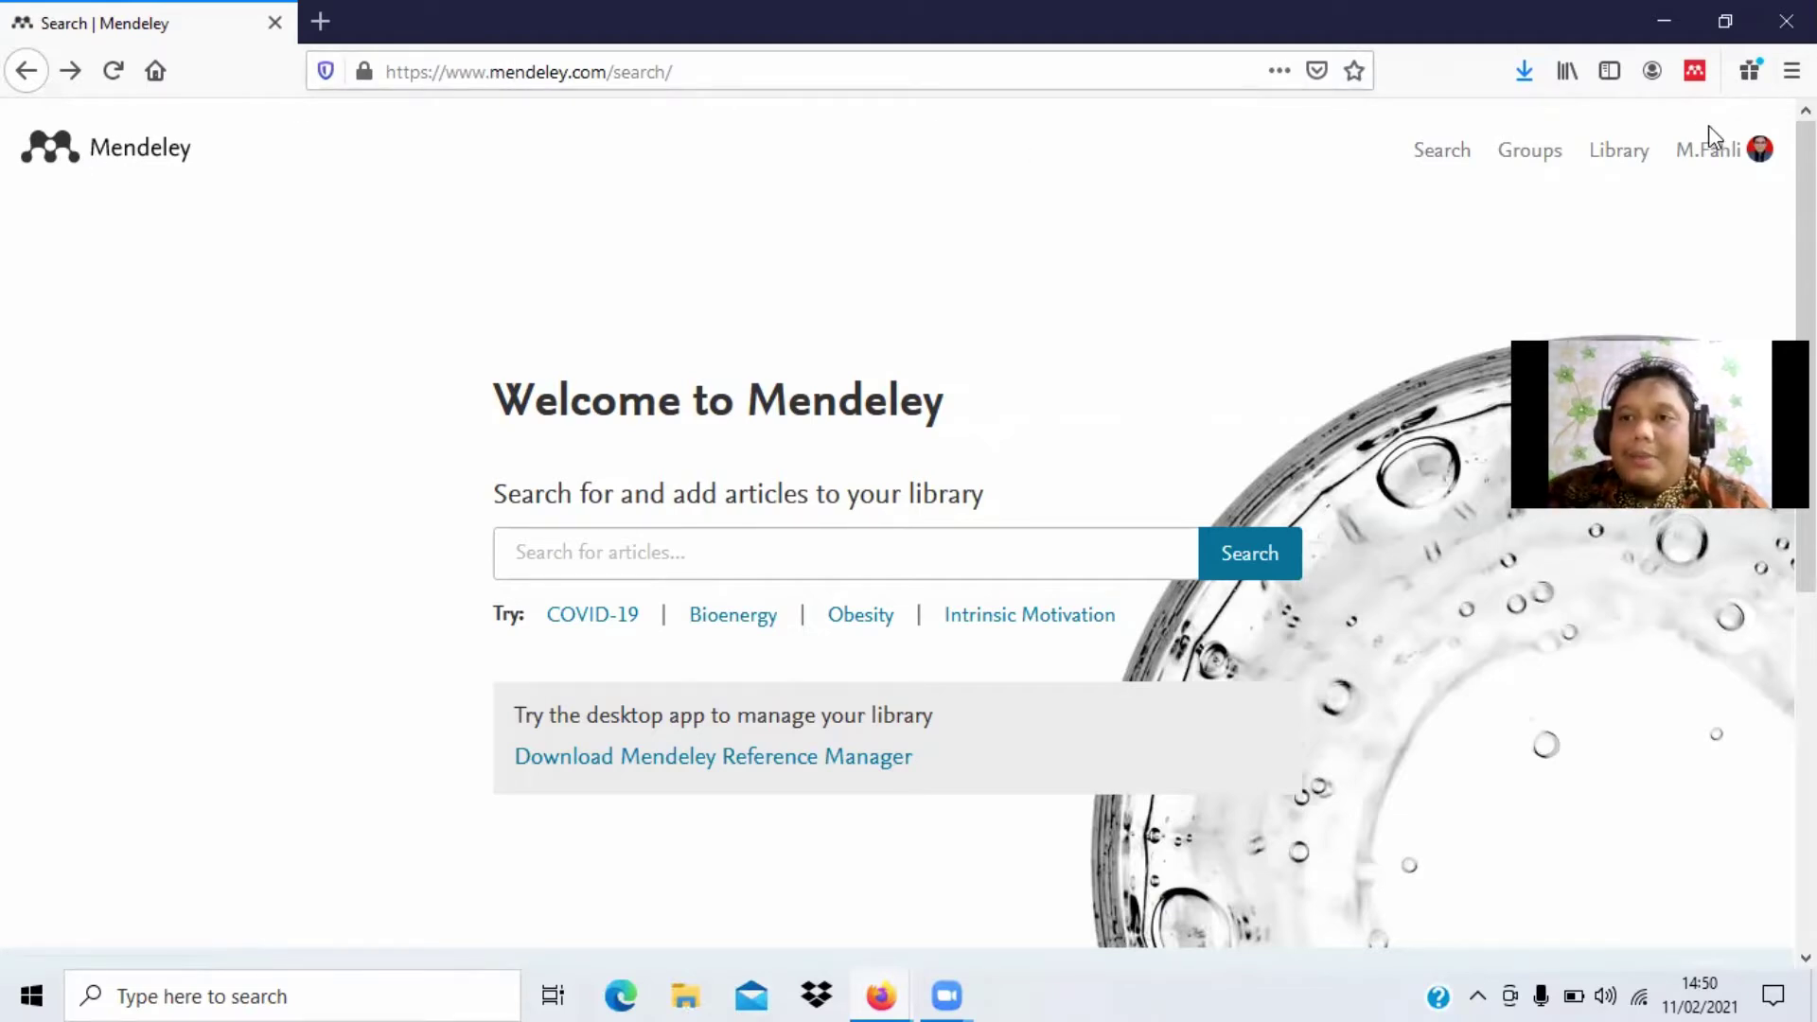
Step: Open the Scopus Profile page in the account's Settings & privacy area
click(1742, 170)
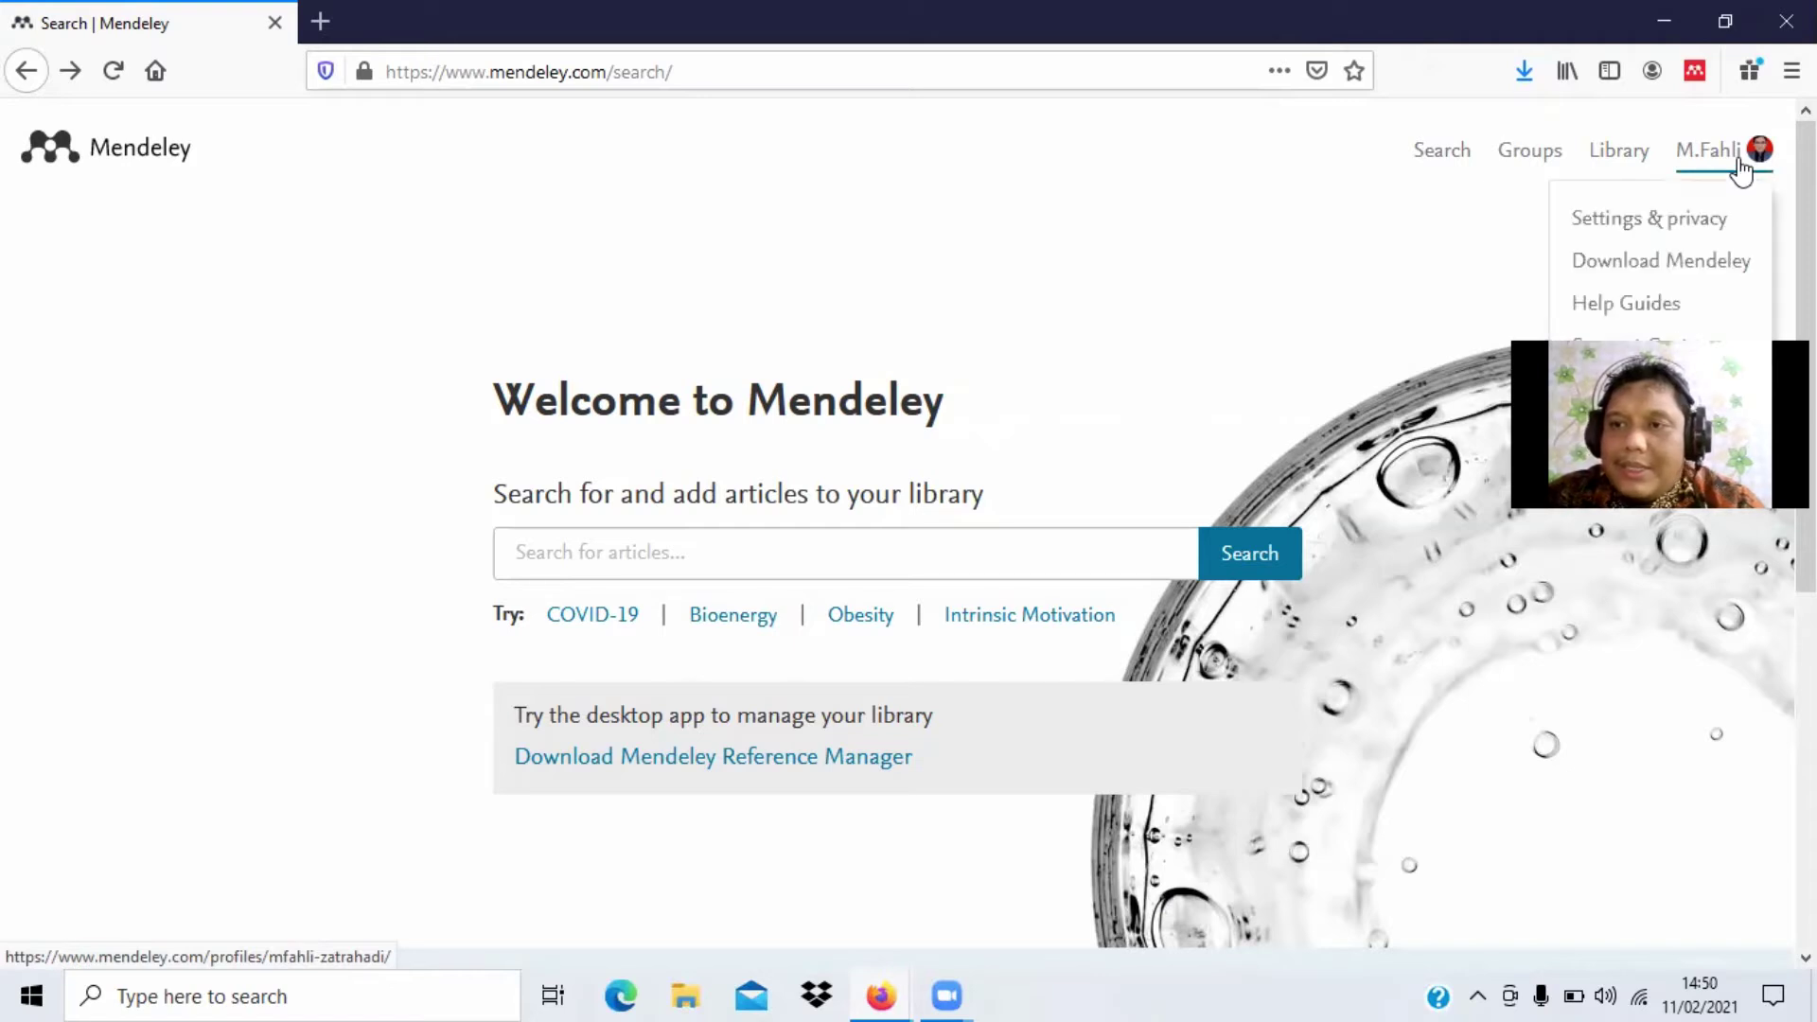
click(1696, 234)
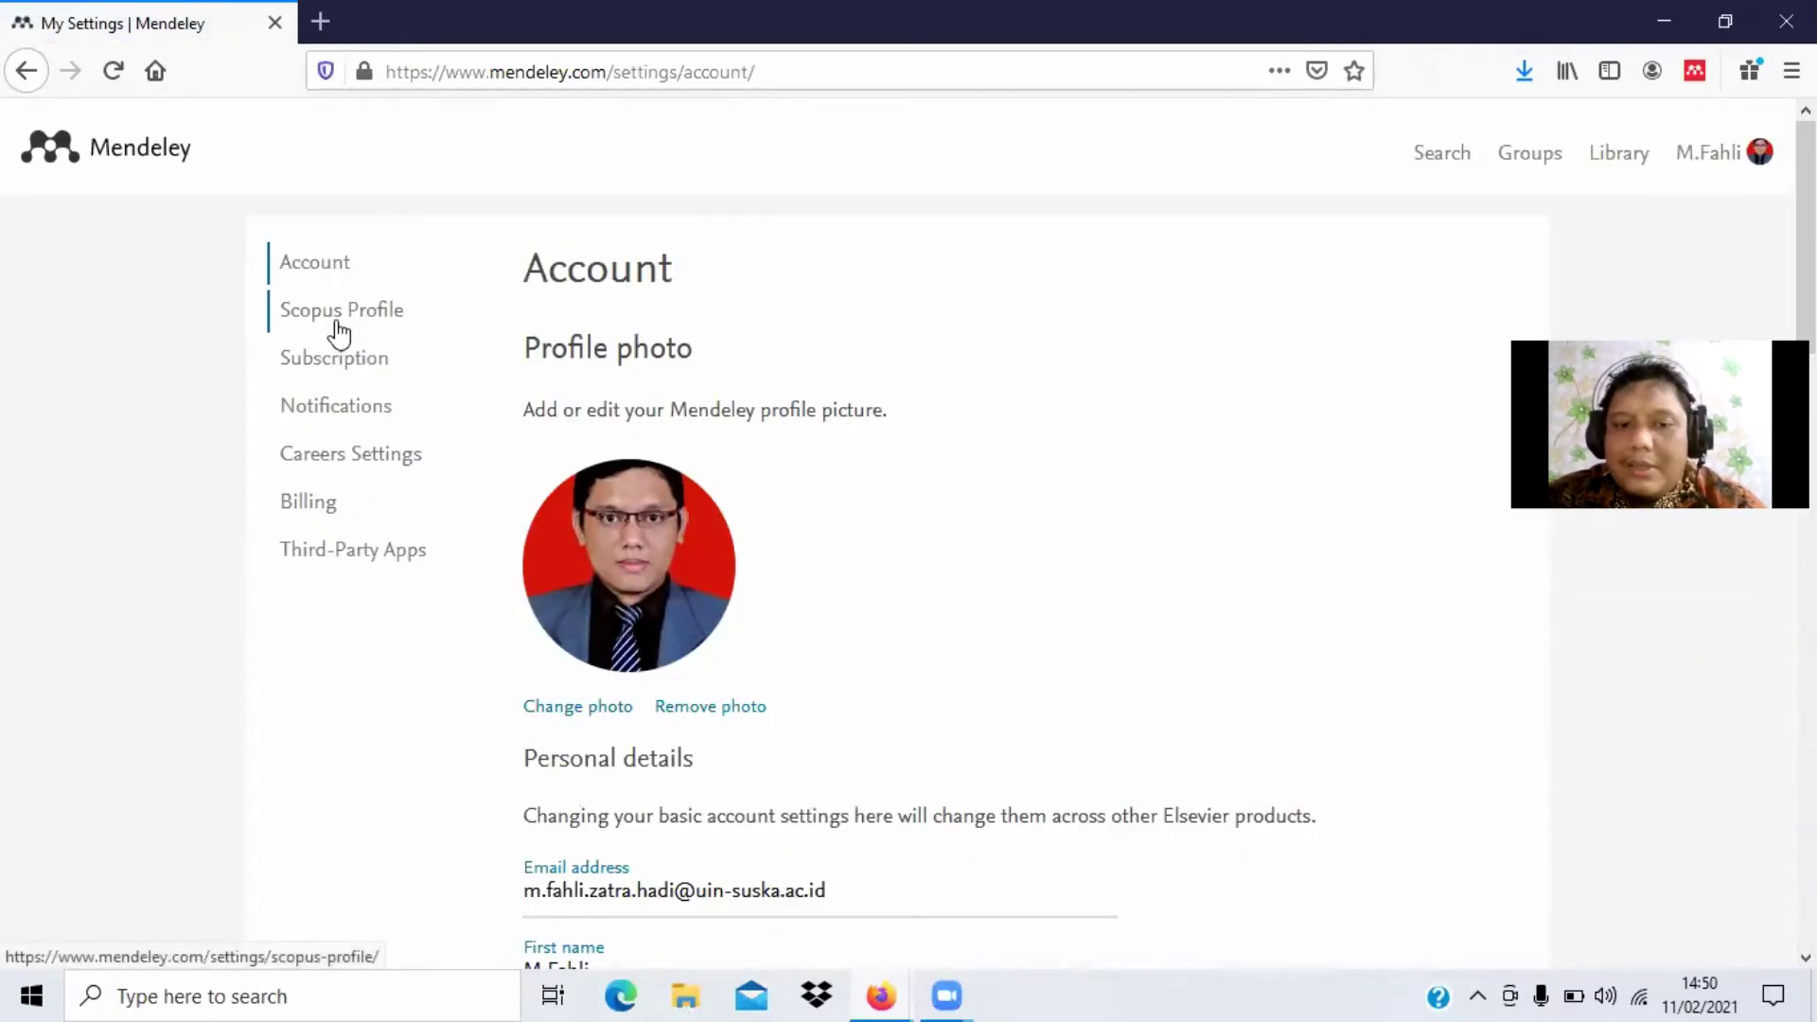
click(338, 325)
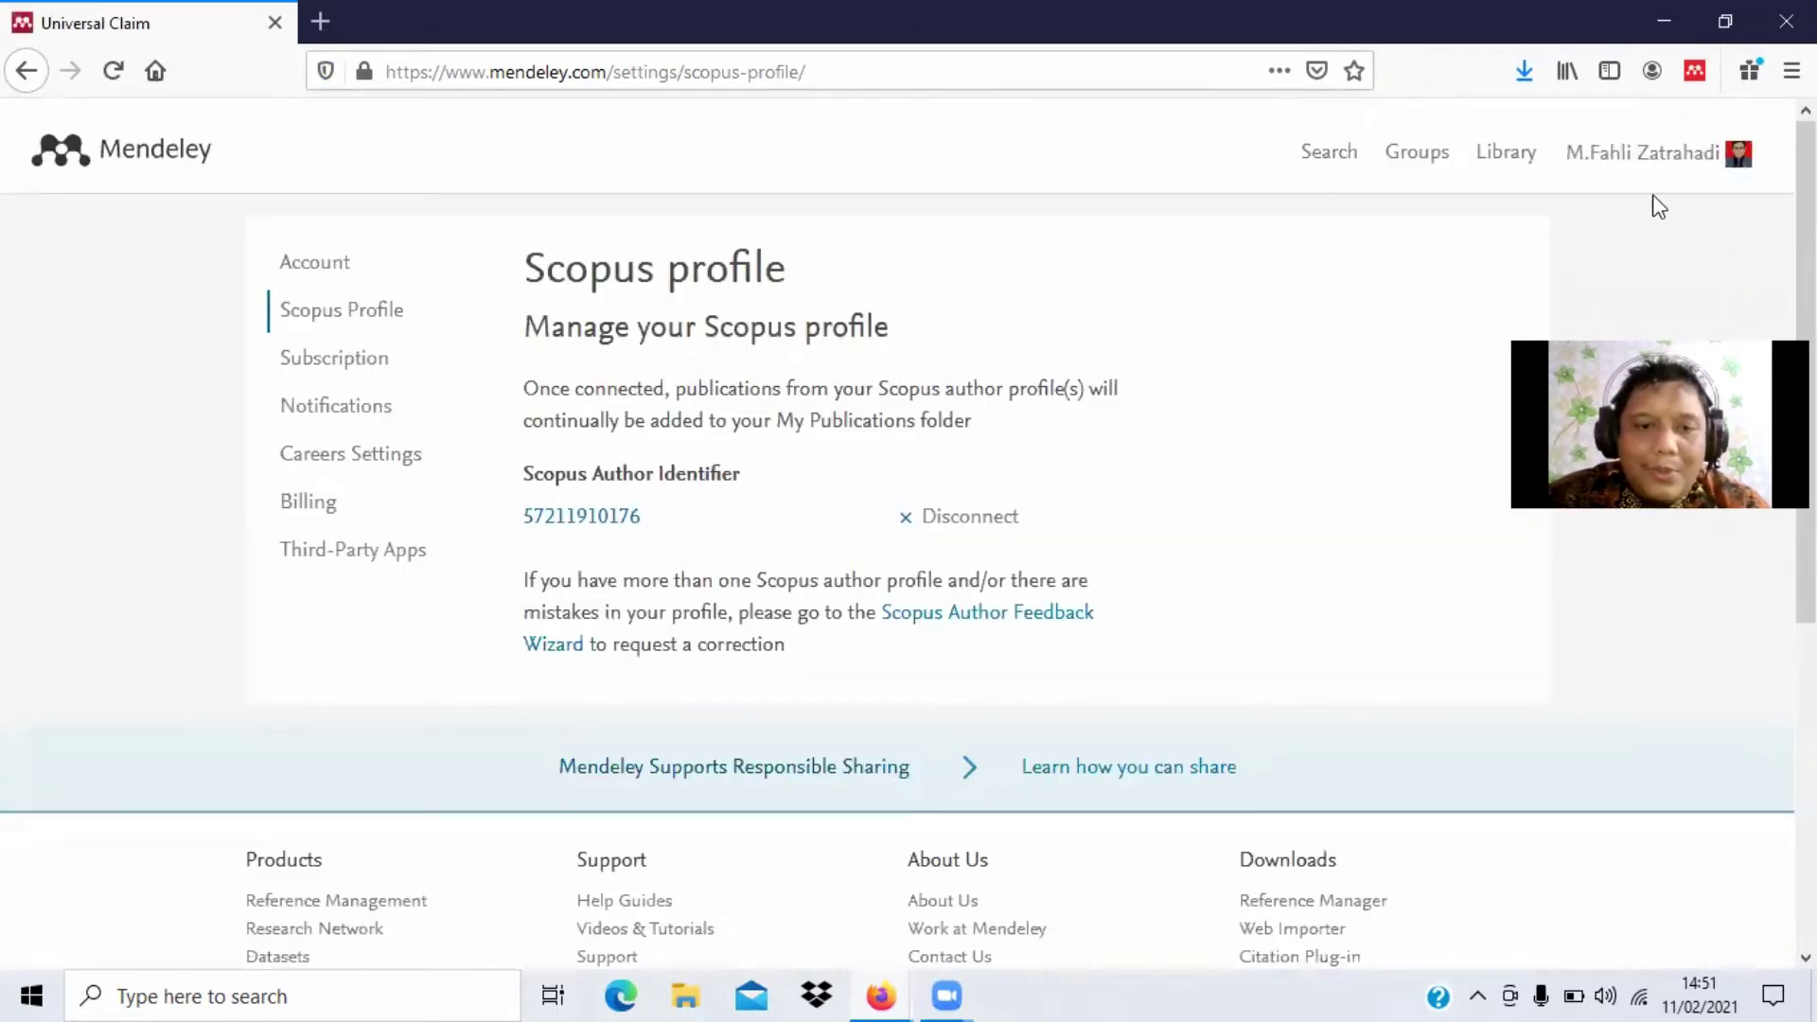
Step: Disconnect the linked Scopus author profile and open the search for connecting a Scopus profile
click(908, 524)
click(1064, 600)
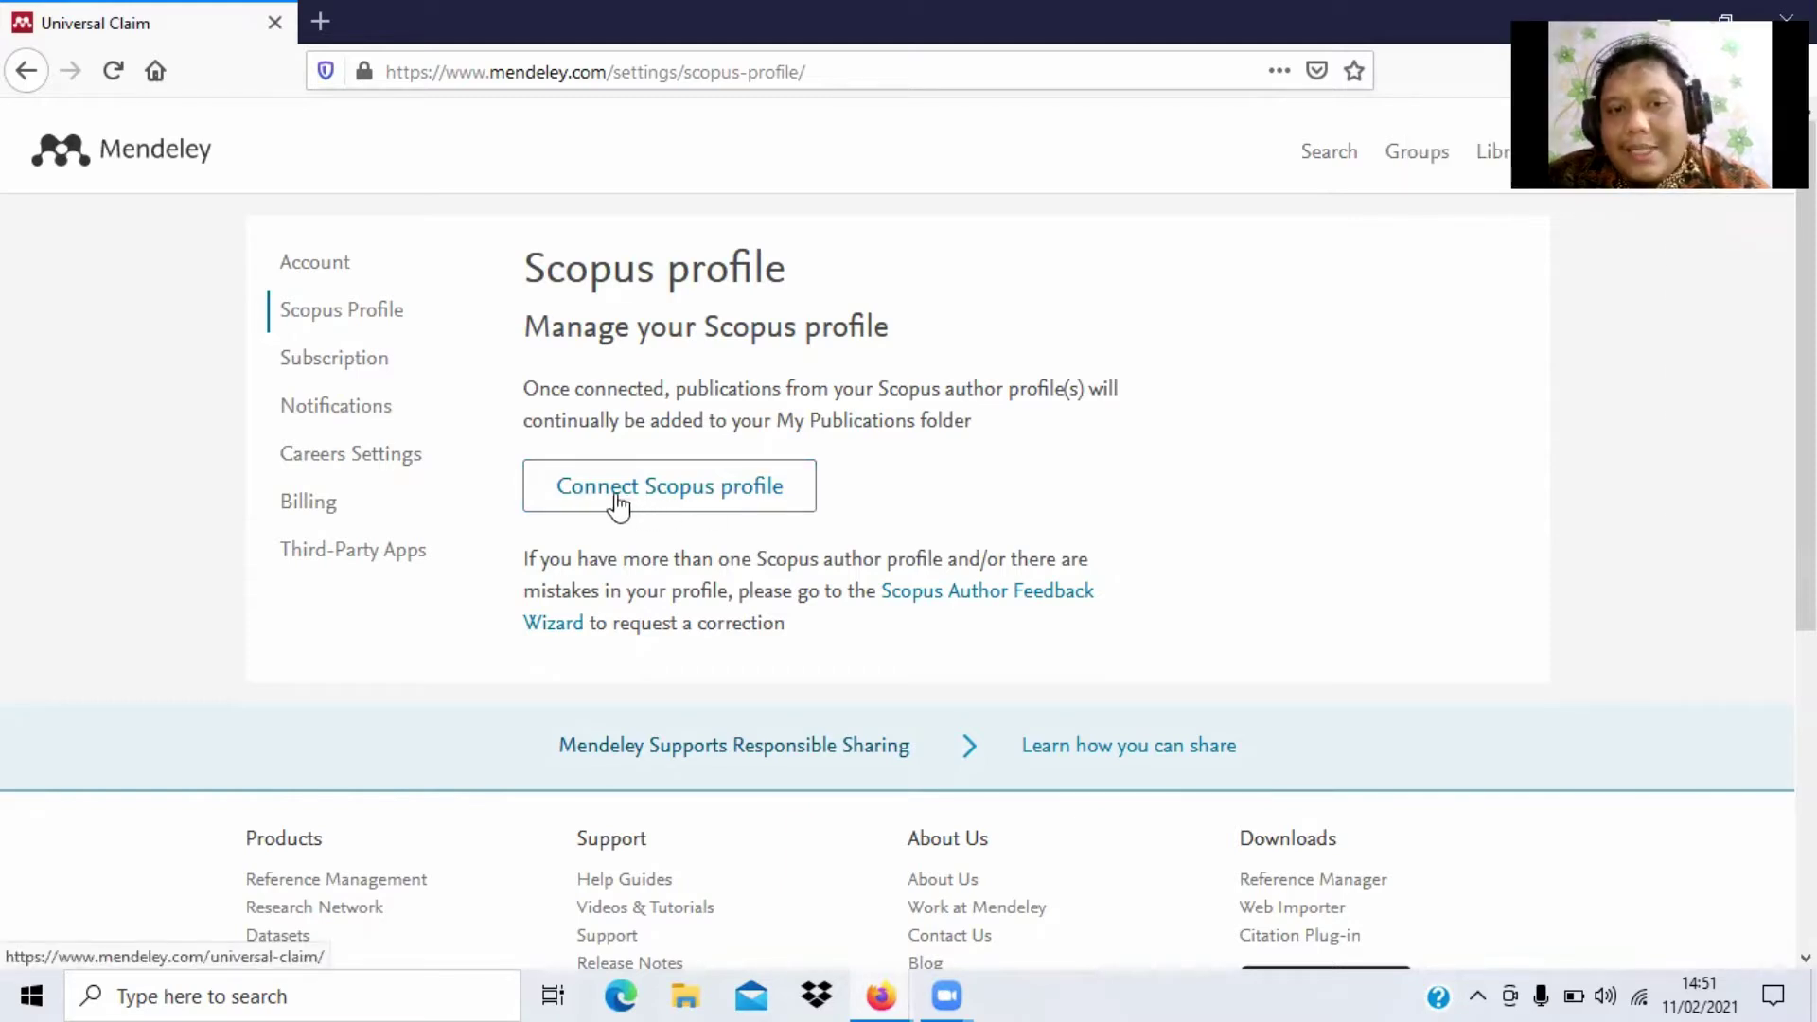
click(673, 499)
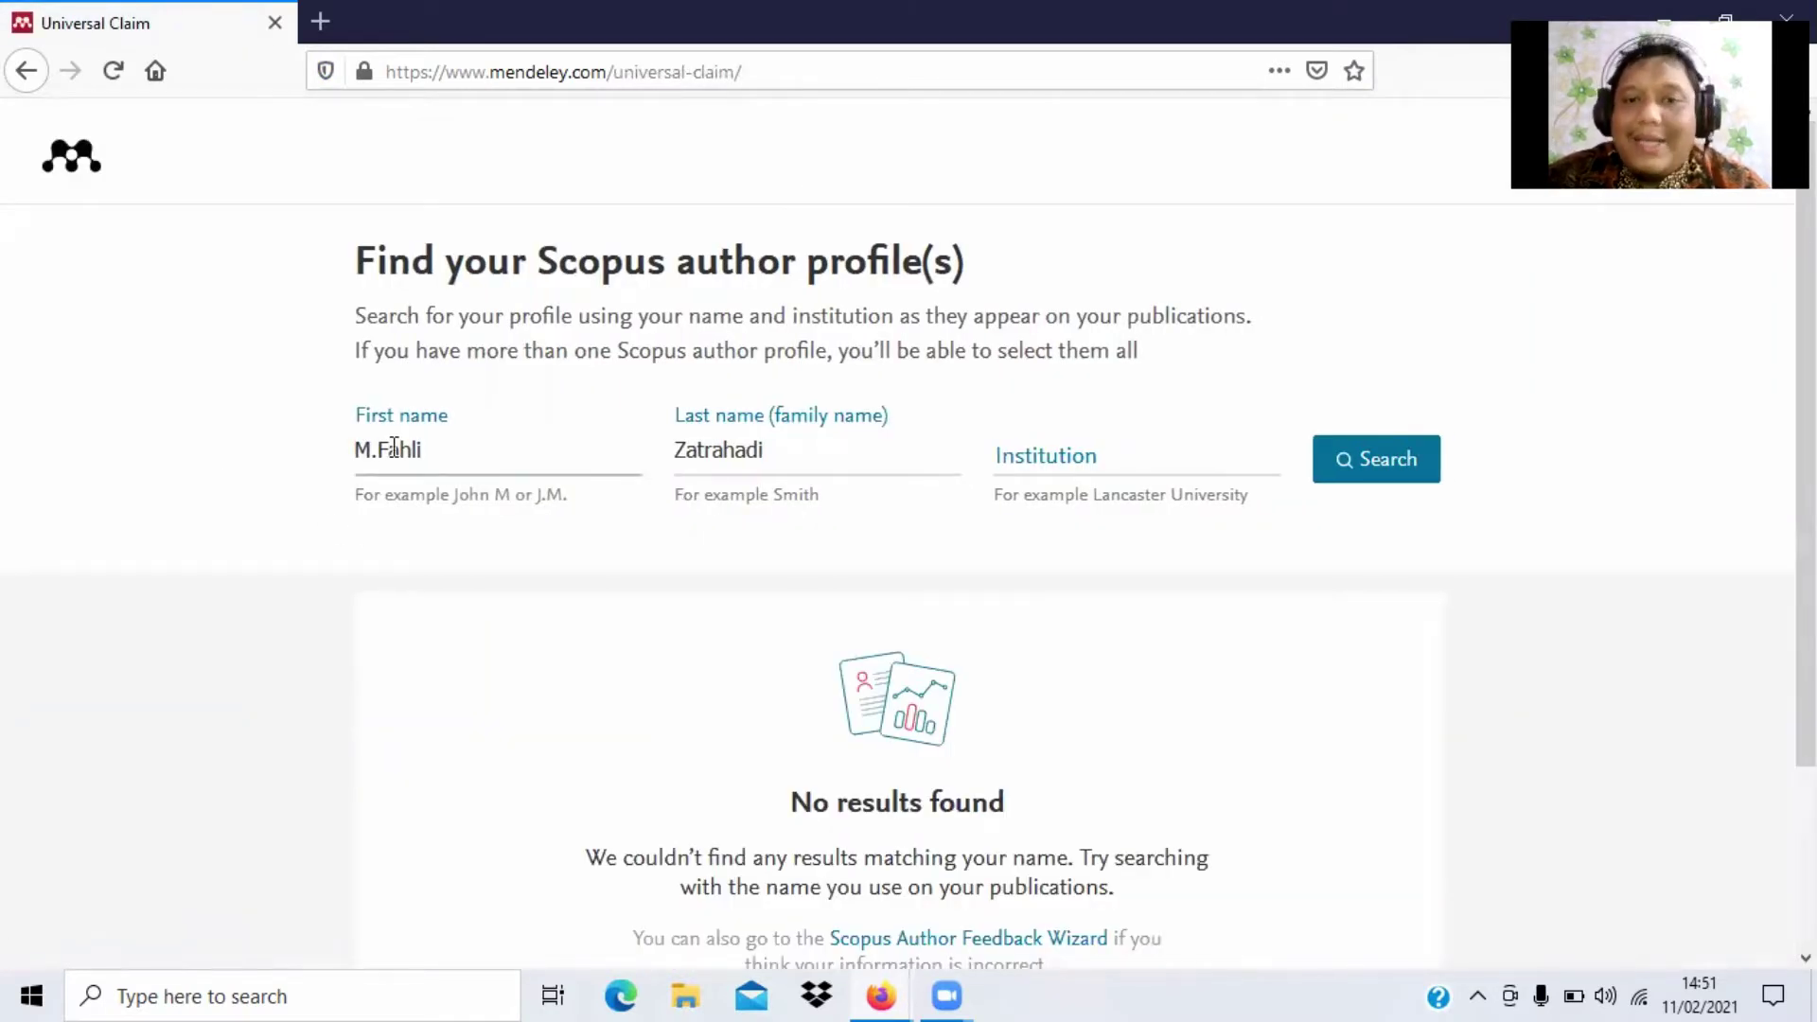
Step: Replace the prefilled names with the author's published first and last name and search for matching Scopus profiles
key(ctrl+a)
key(BackSpace)
click(815, 446)
key(ctrl+a)
key(BackSpace)
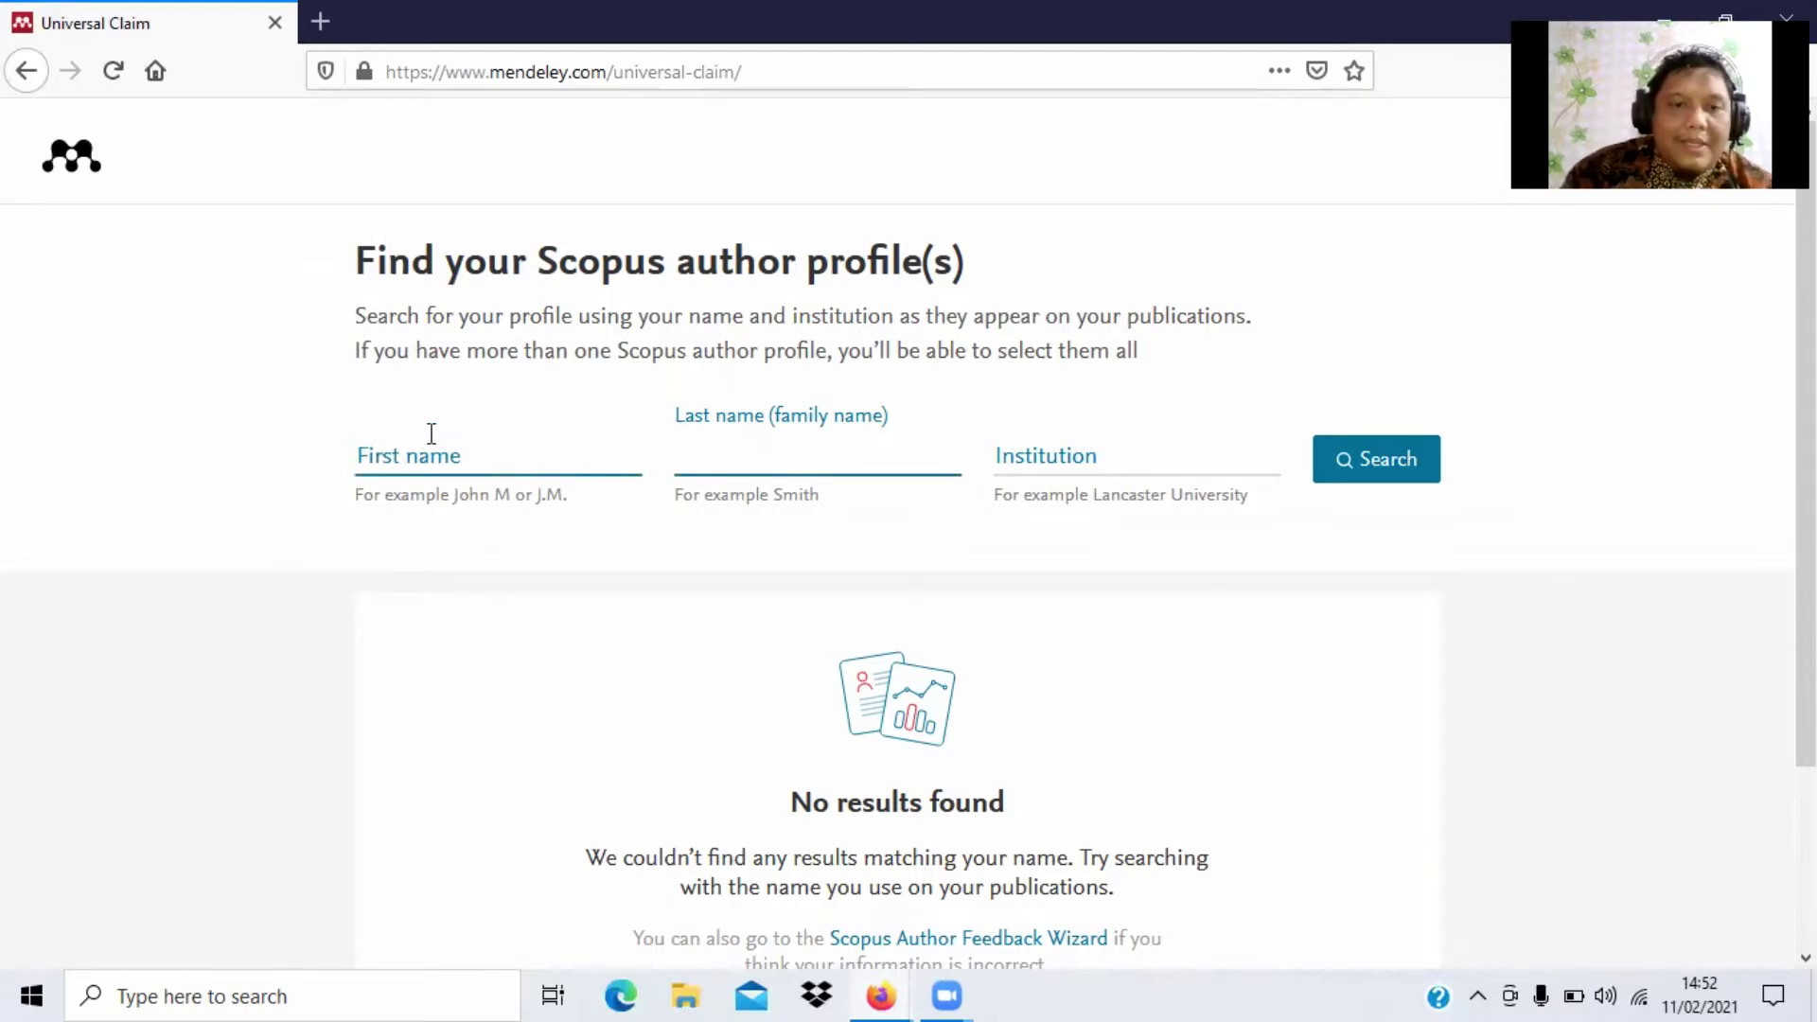
click(431, 437)
text(fahli)
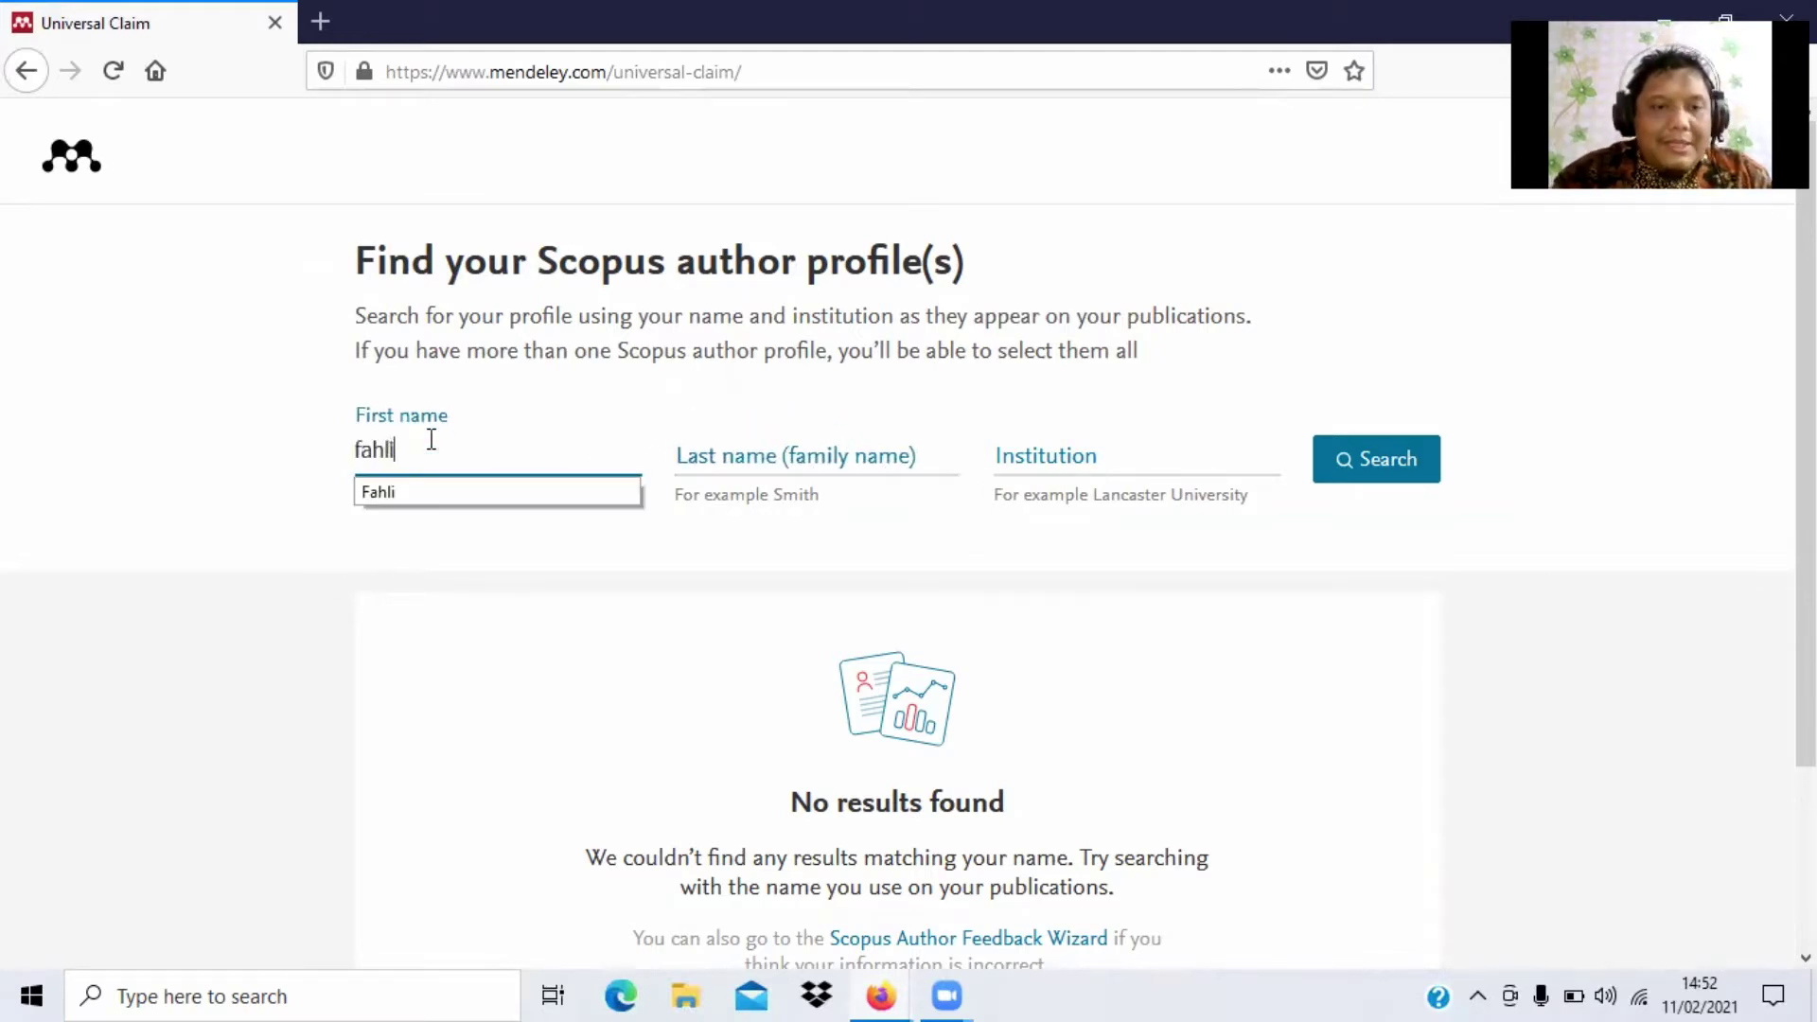
click(785, 452)
text(zatr)
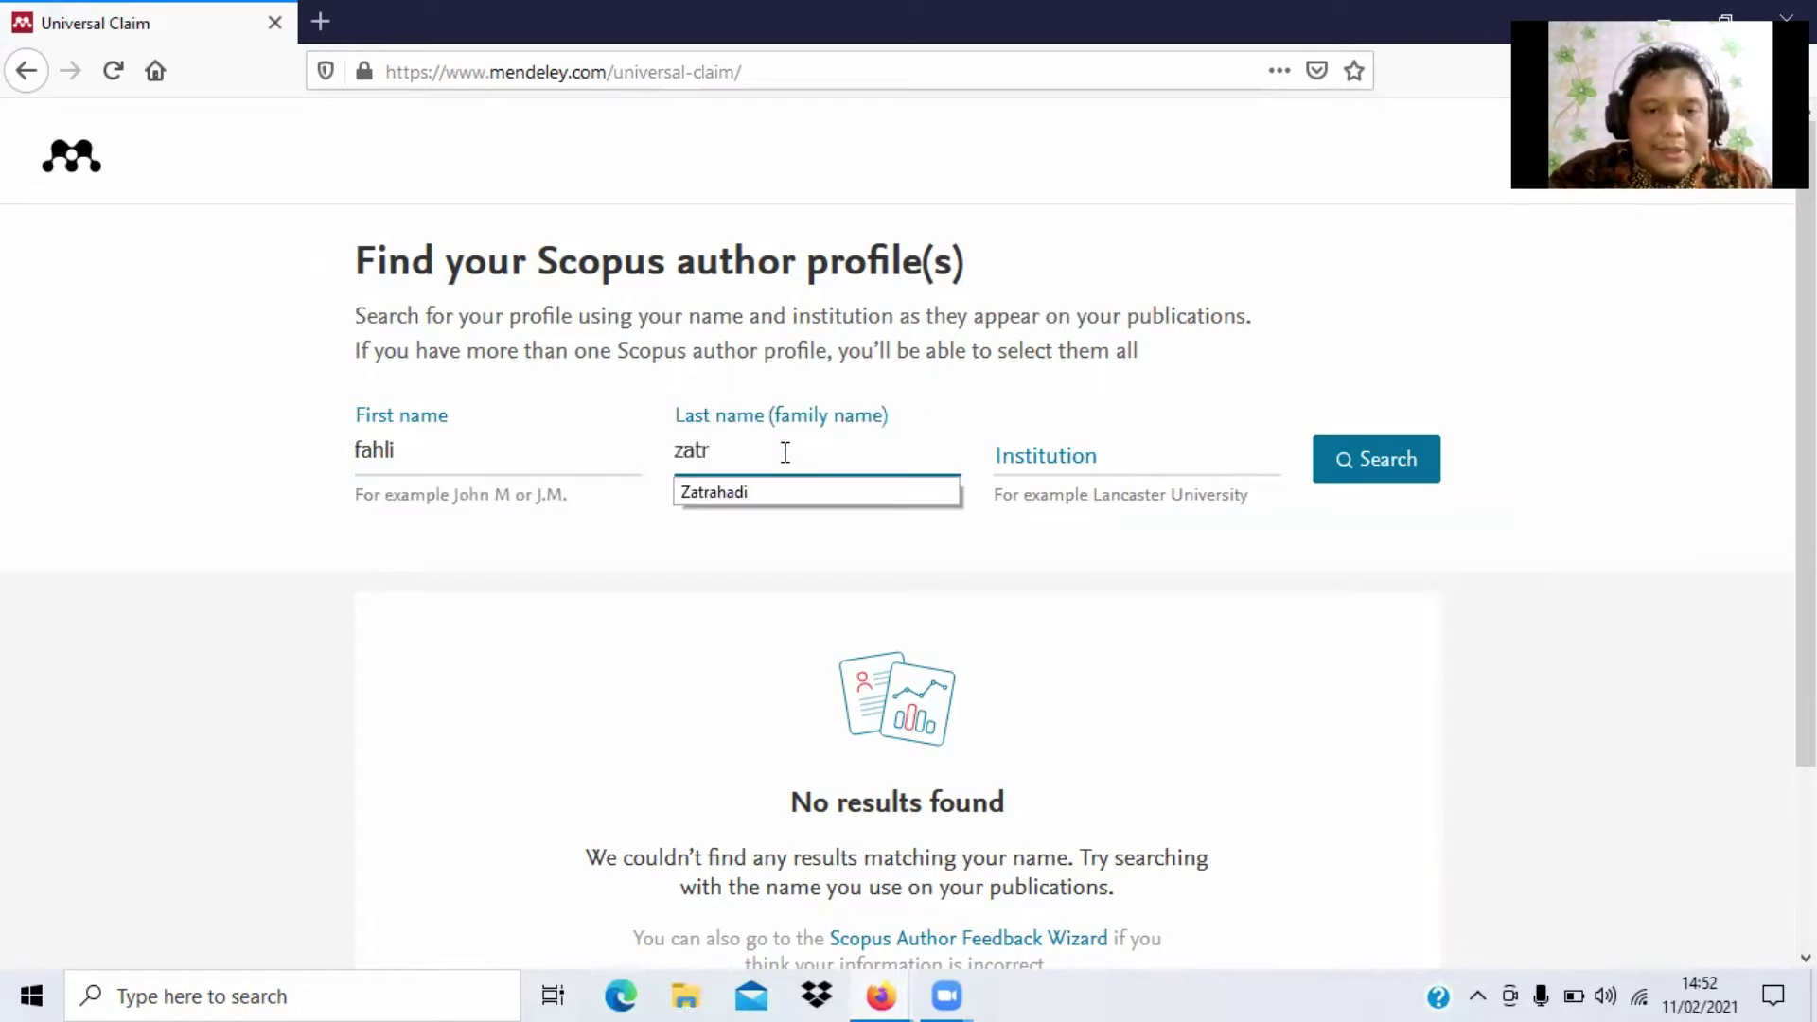
click(780, 492)
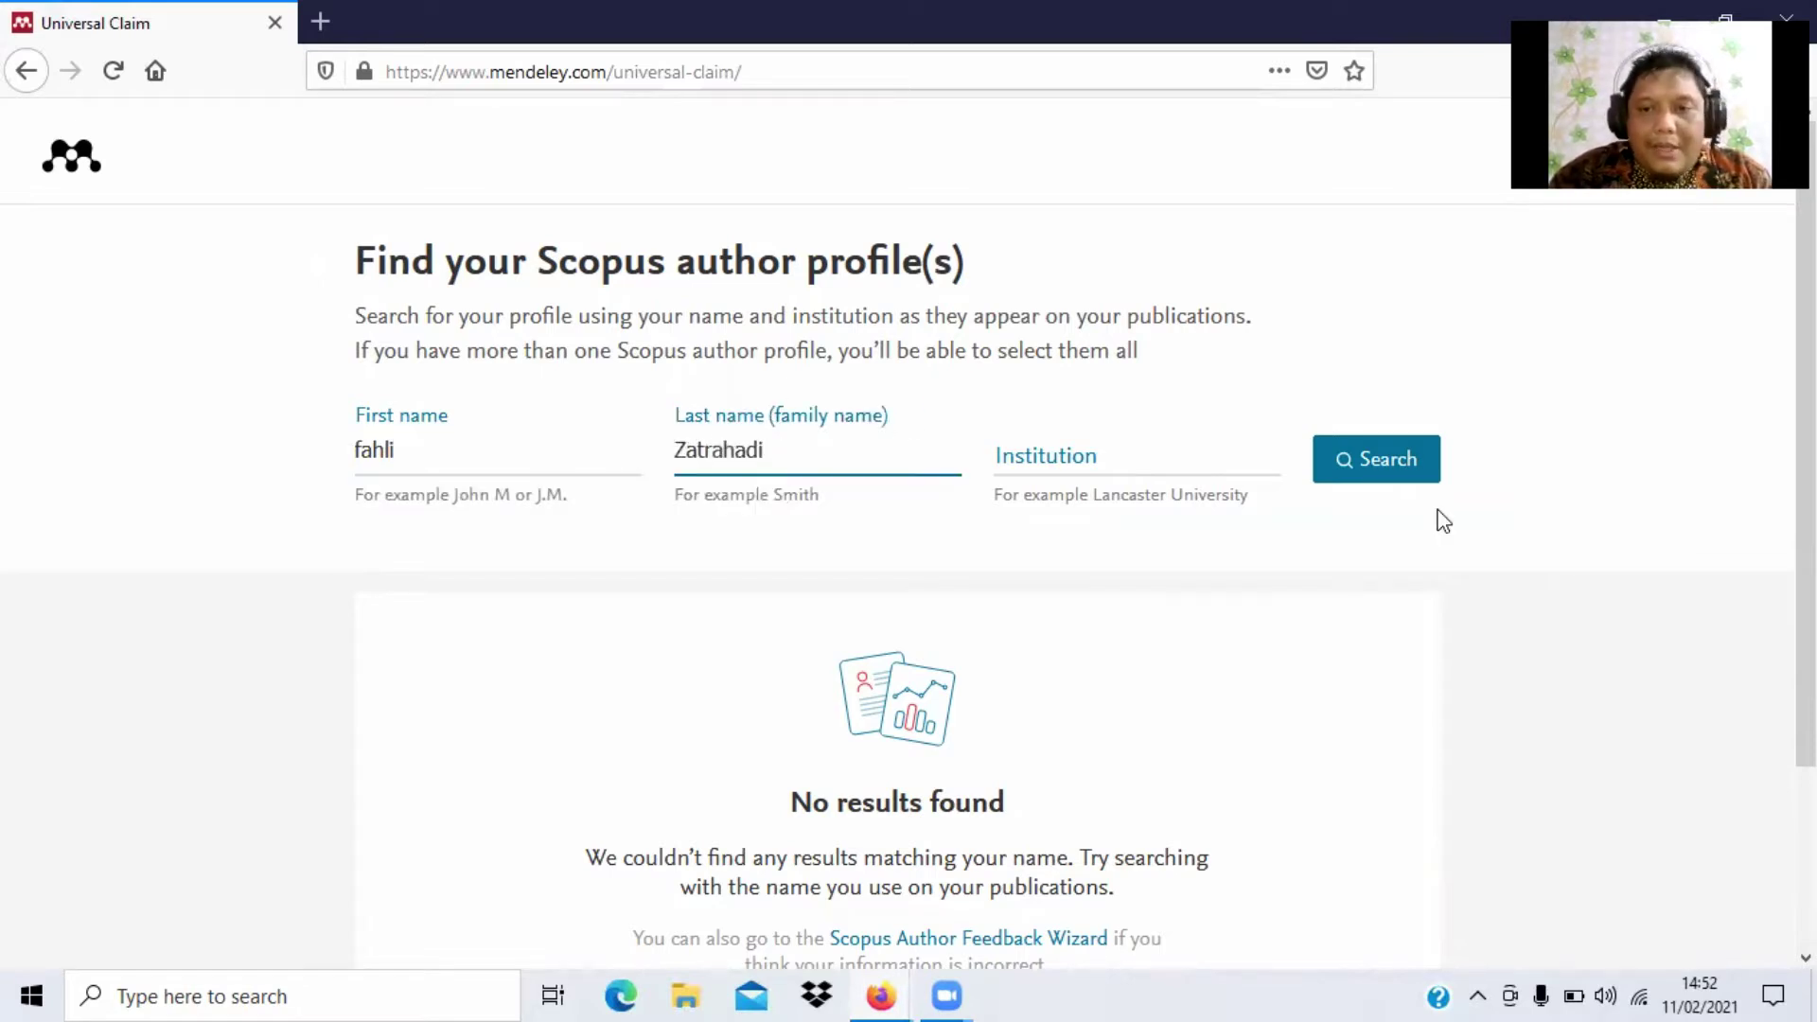
click(1401, 484)
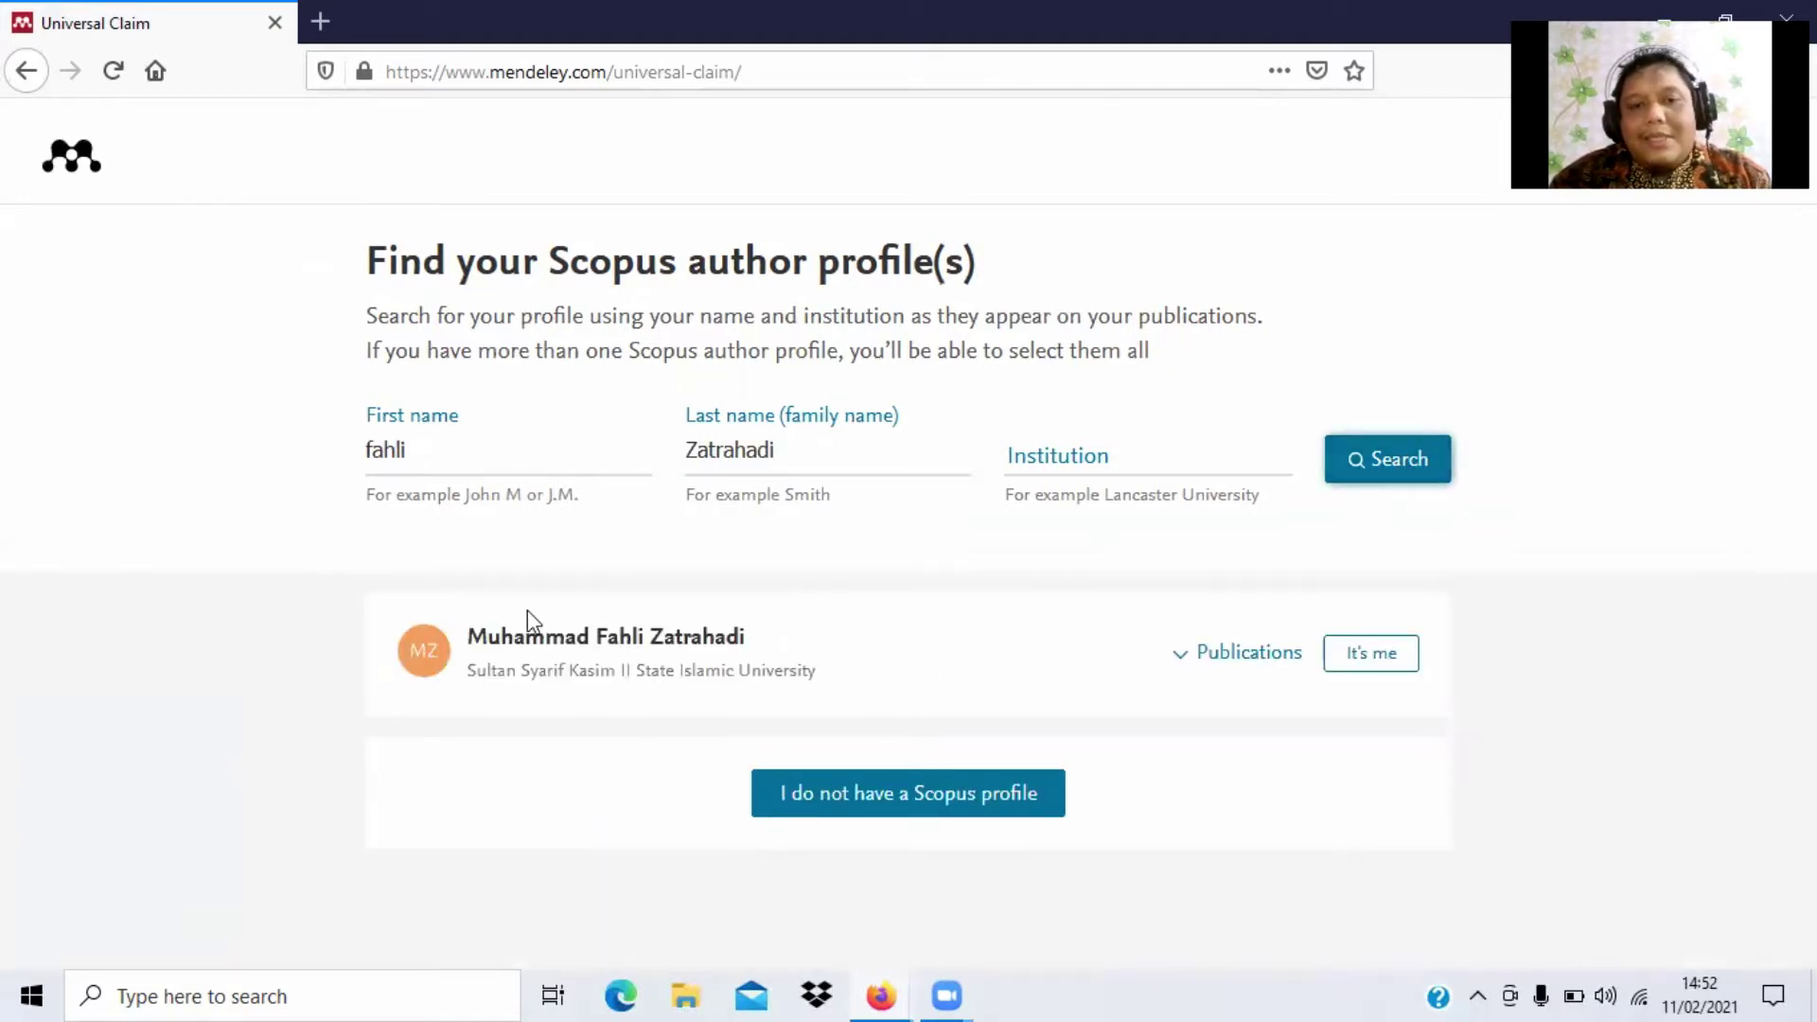
Step: Check the publications of the Sultan Syarif Kasim II State Islamic University author, then claim and connect that profile
drag(482, 634, 730, 634)
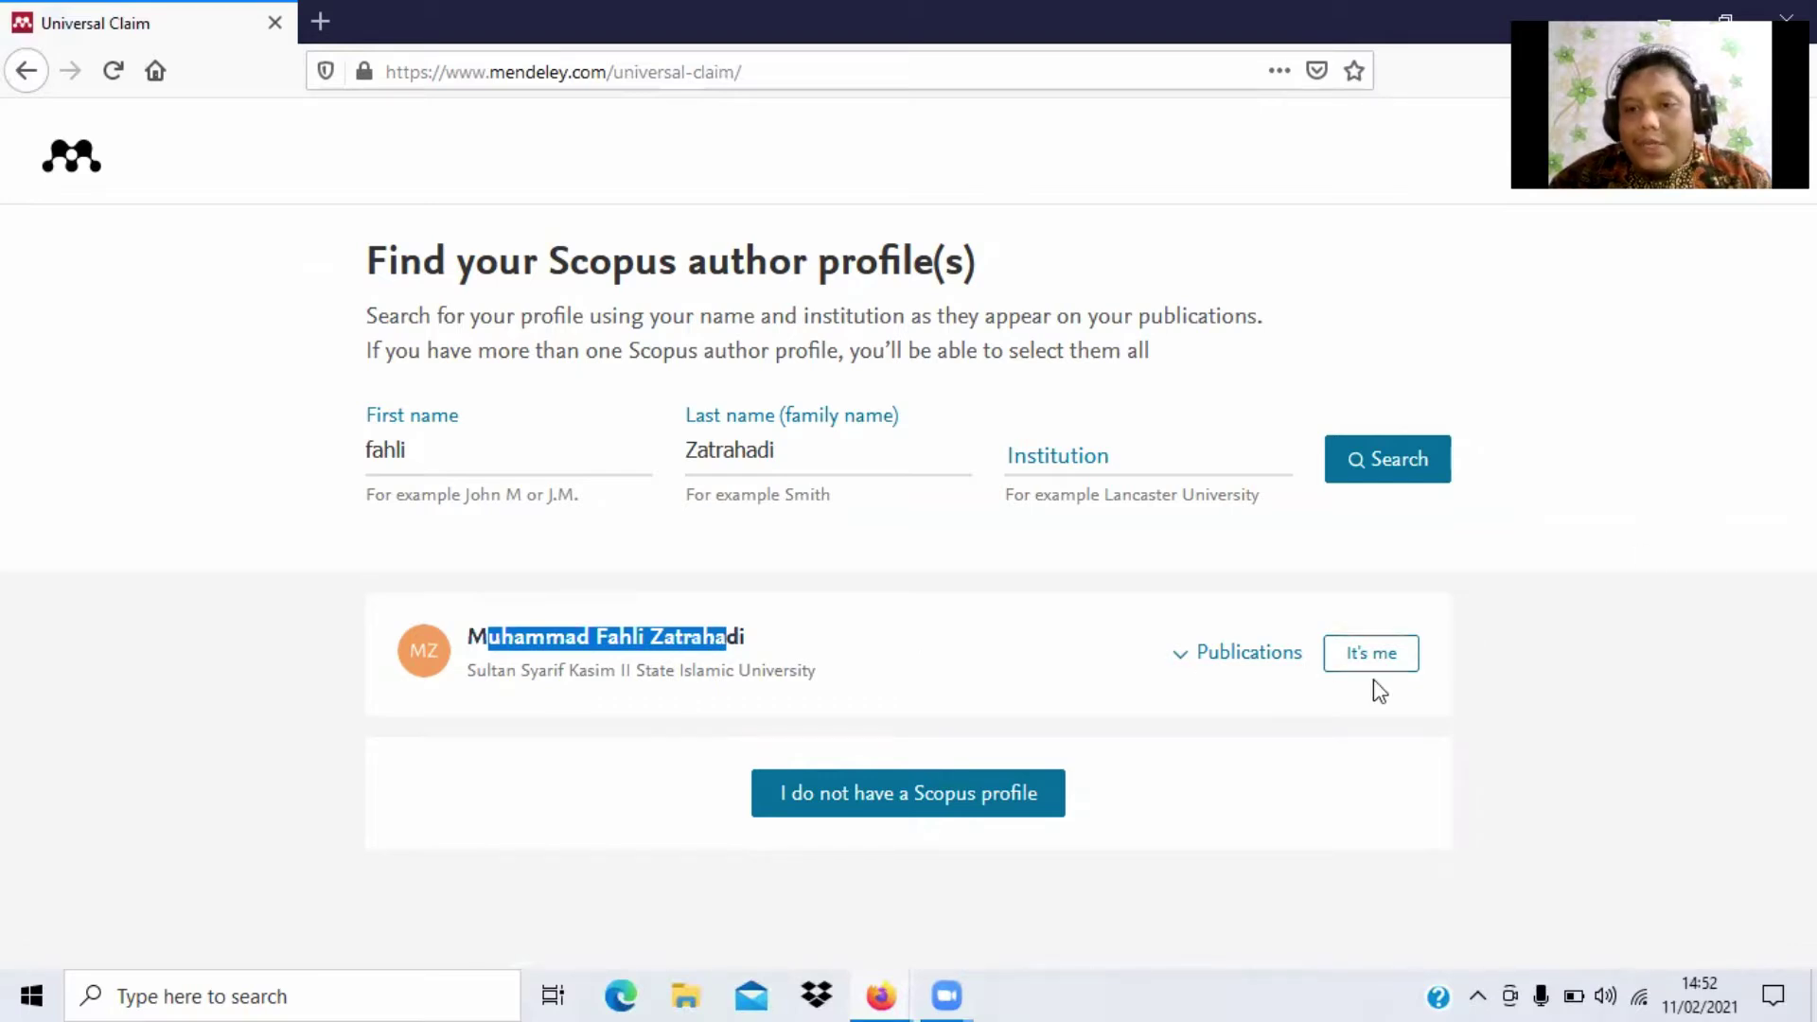
click(1217, 668)
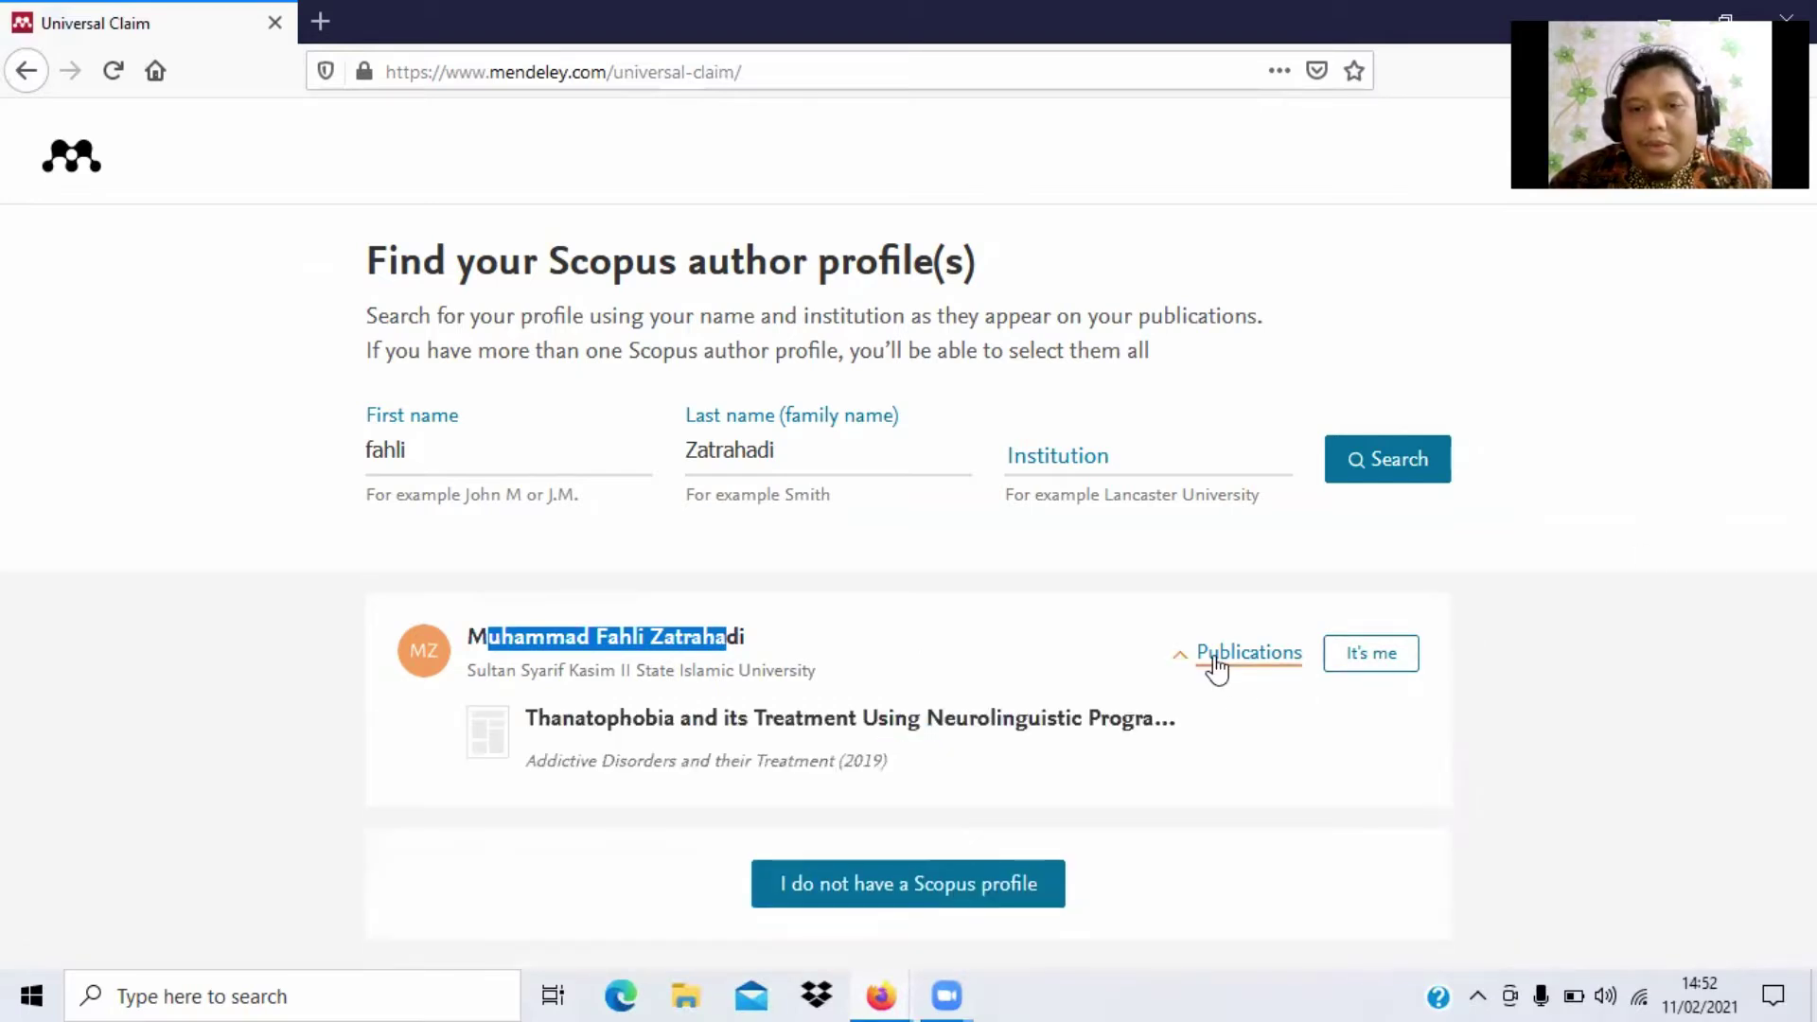
click(1217, 668)
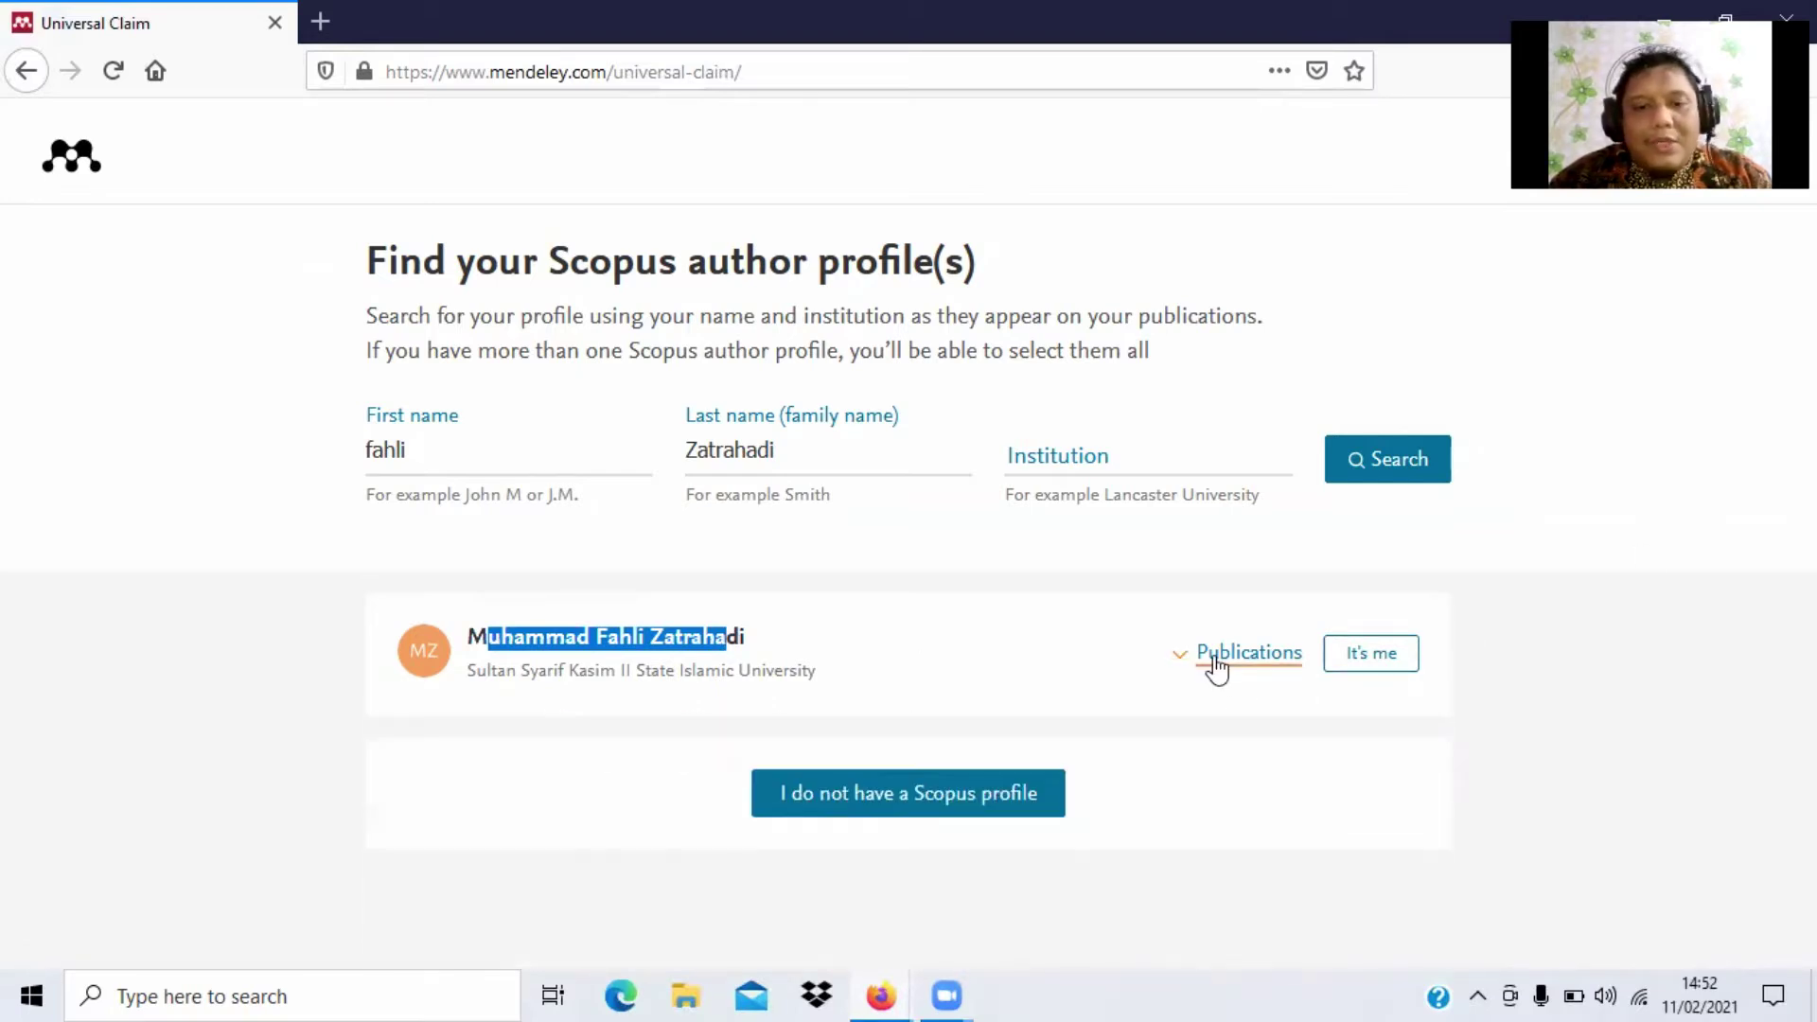
click(1384, 662)
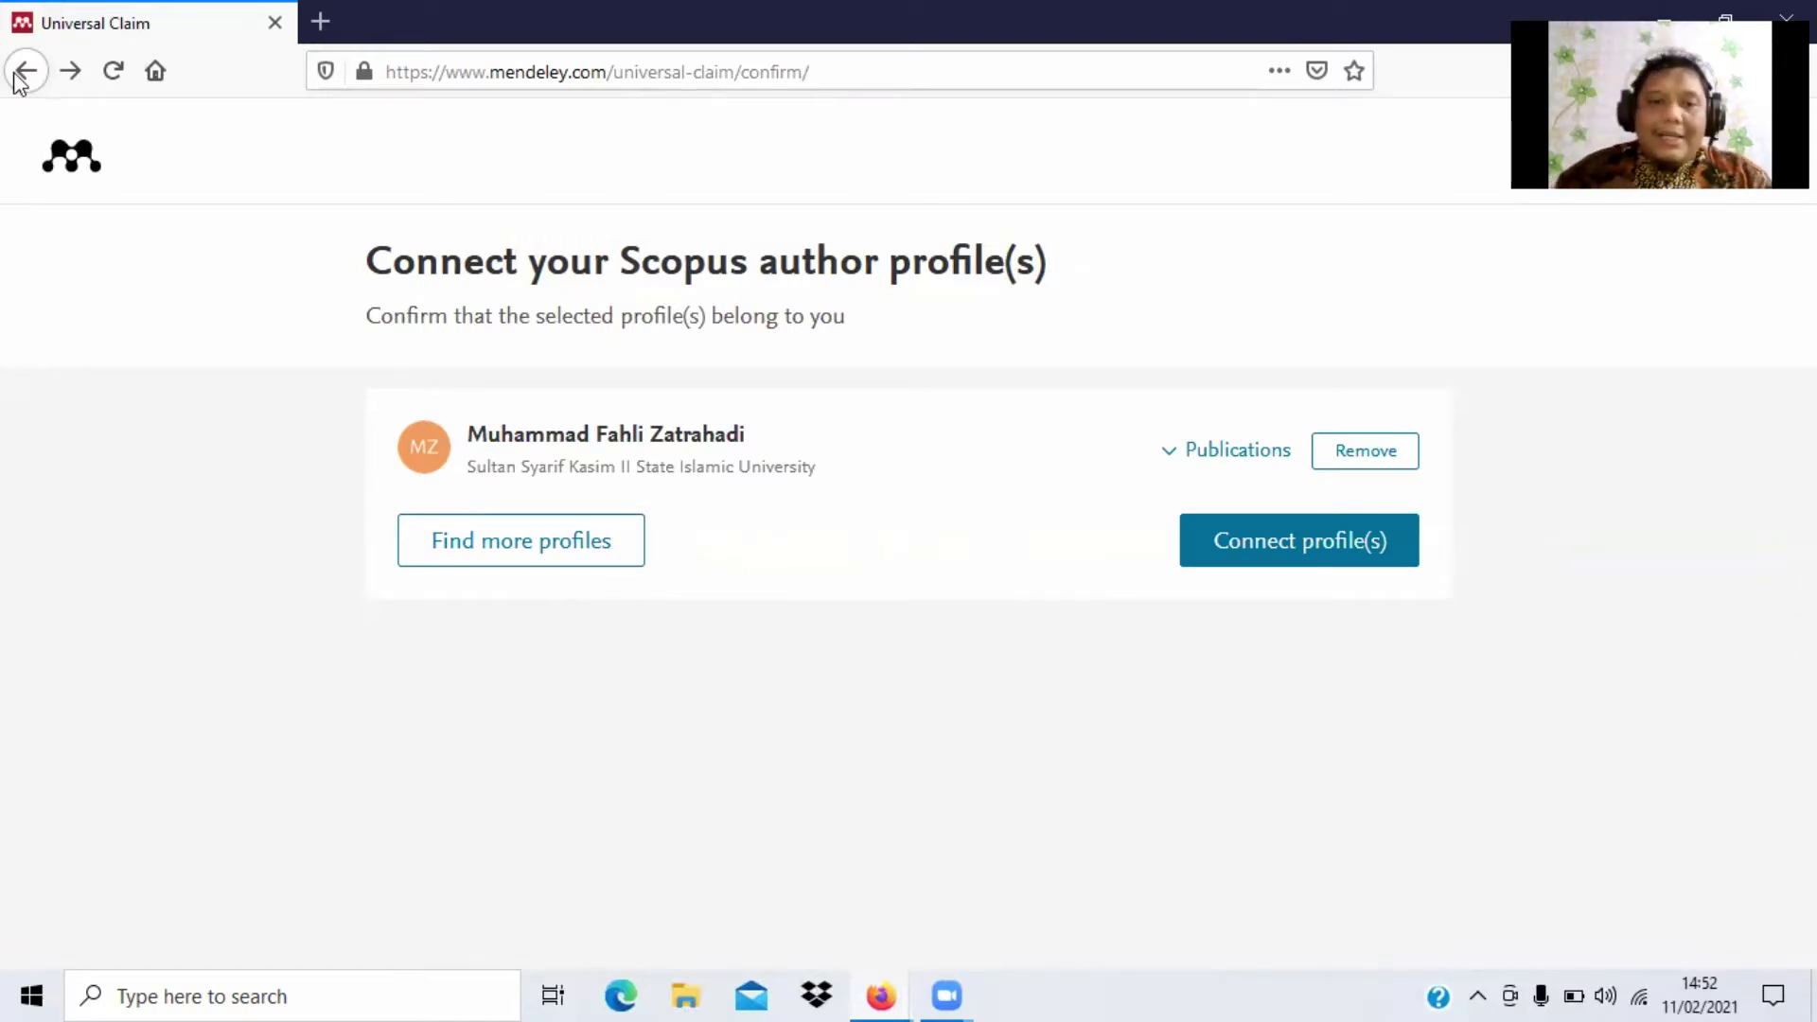
click(1312, 558)
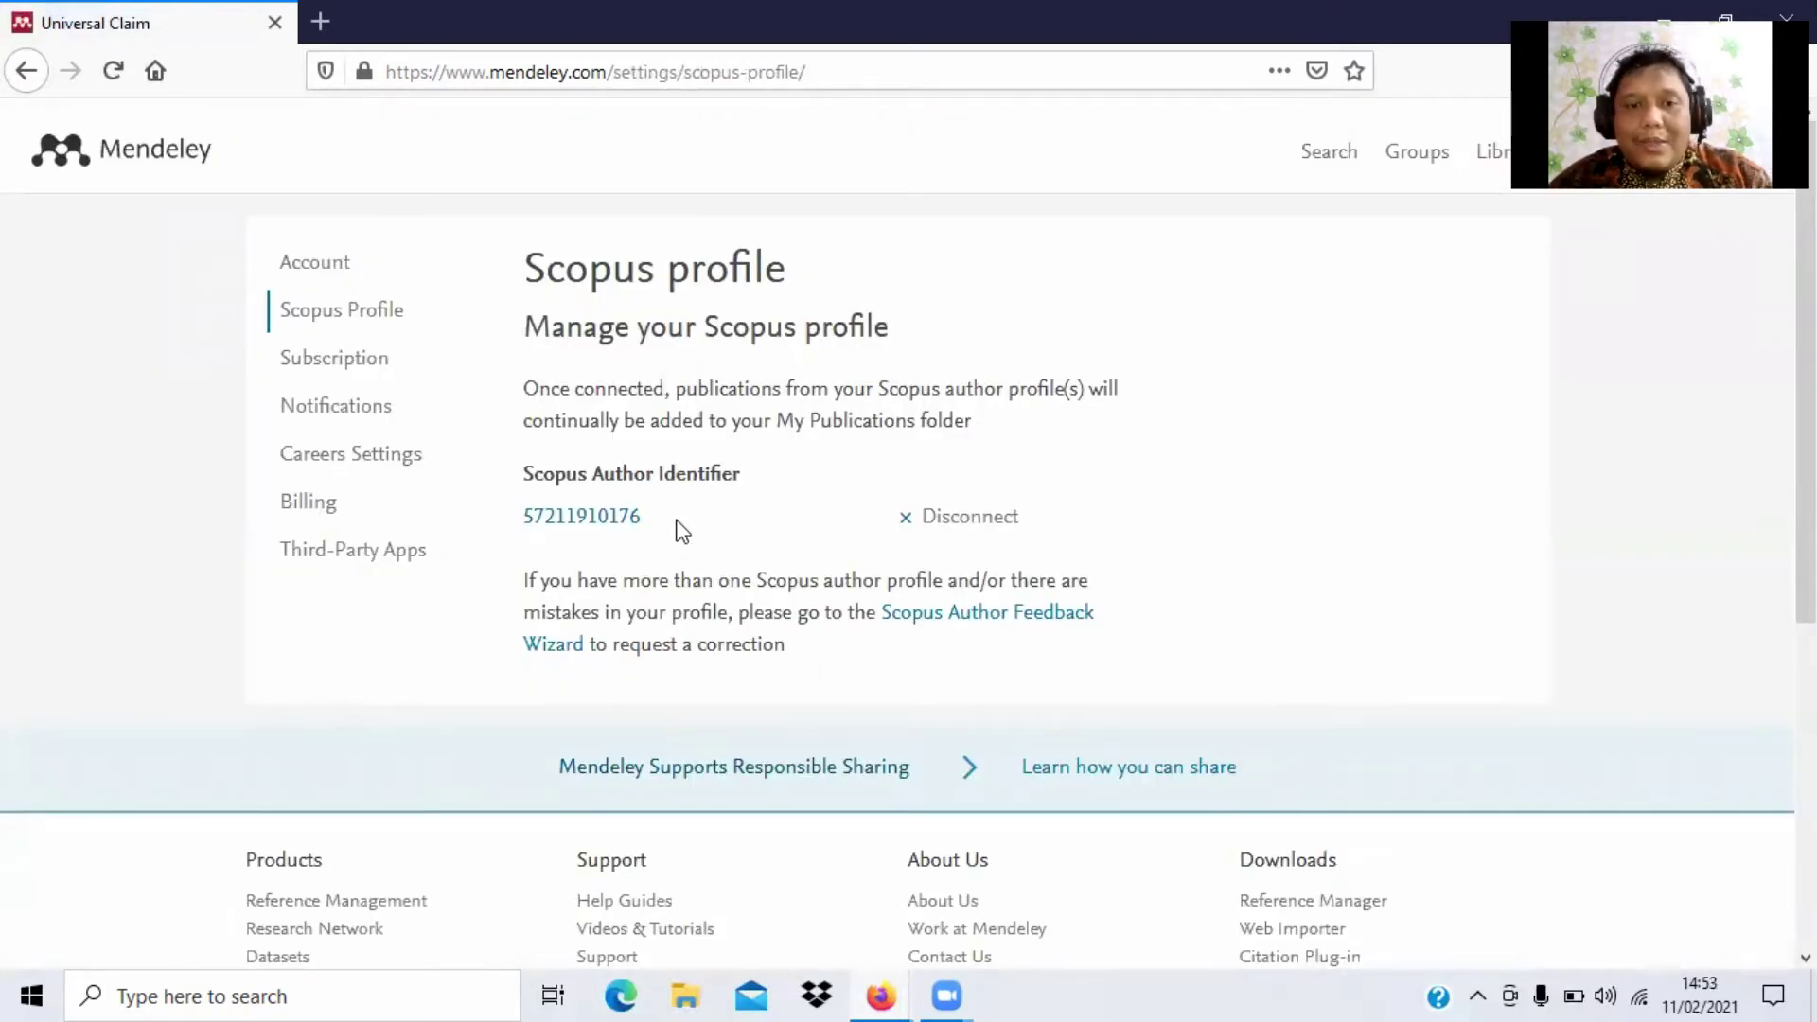
drag(661, 523, 518, 522)
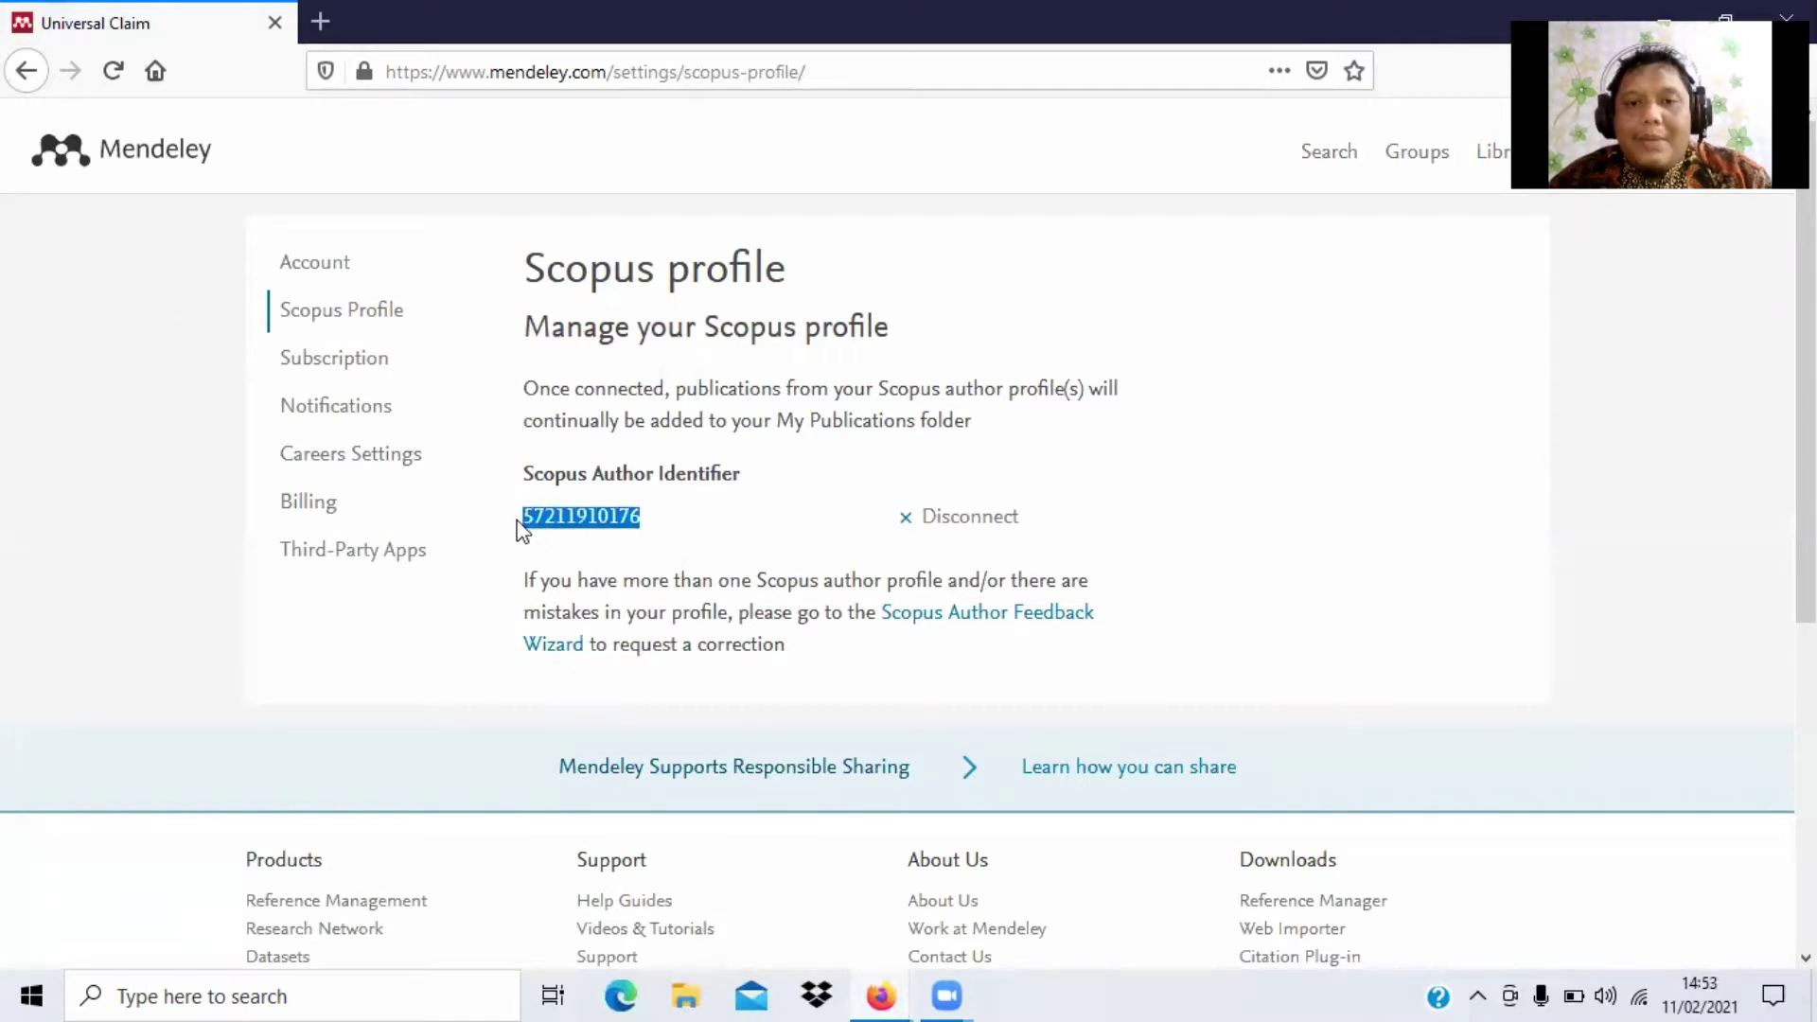
Step: Disconnect the newly linked Scopus profile and reopen the Scopus author profile search
click(904, 519)
click(1105, 594)
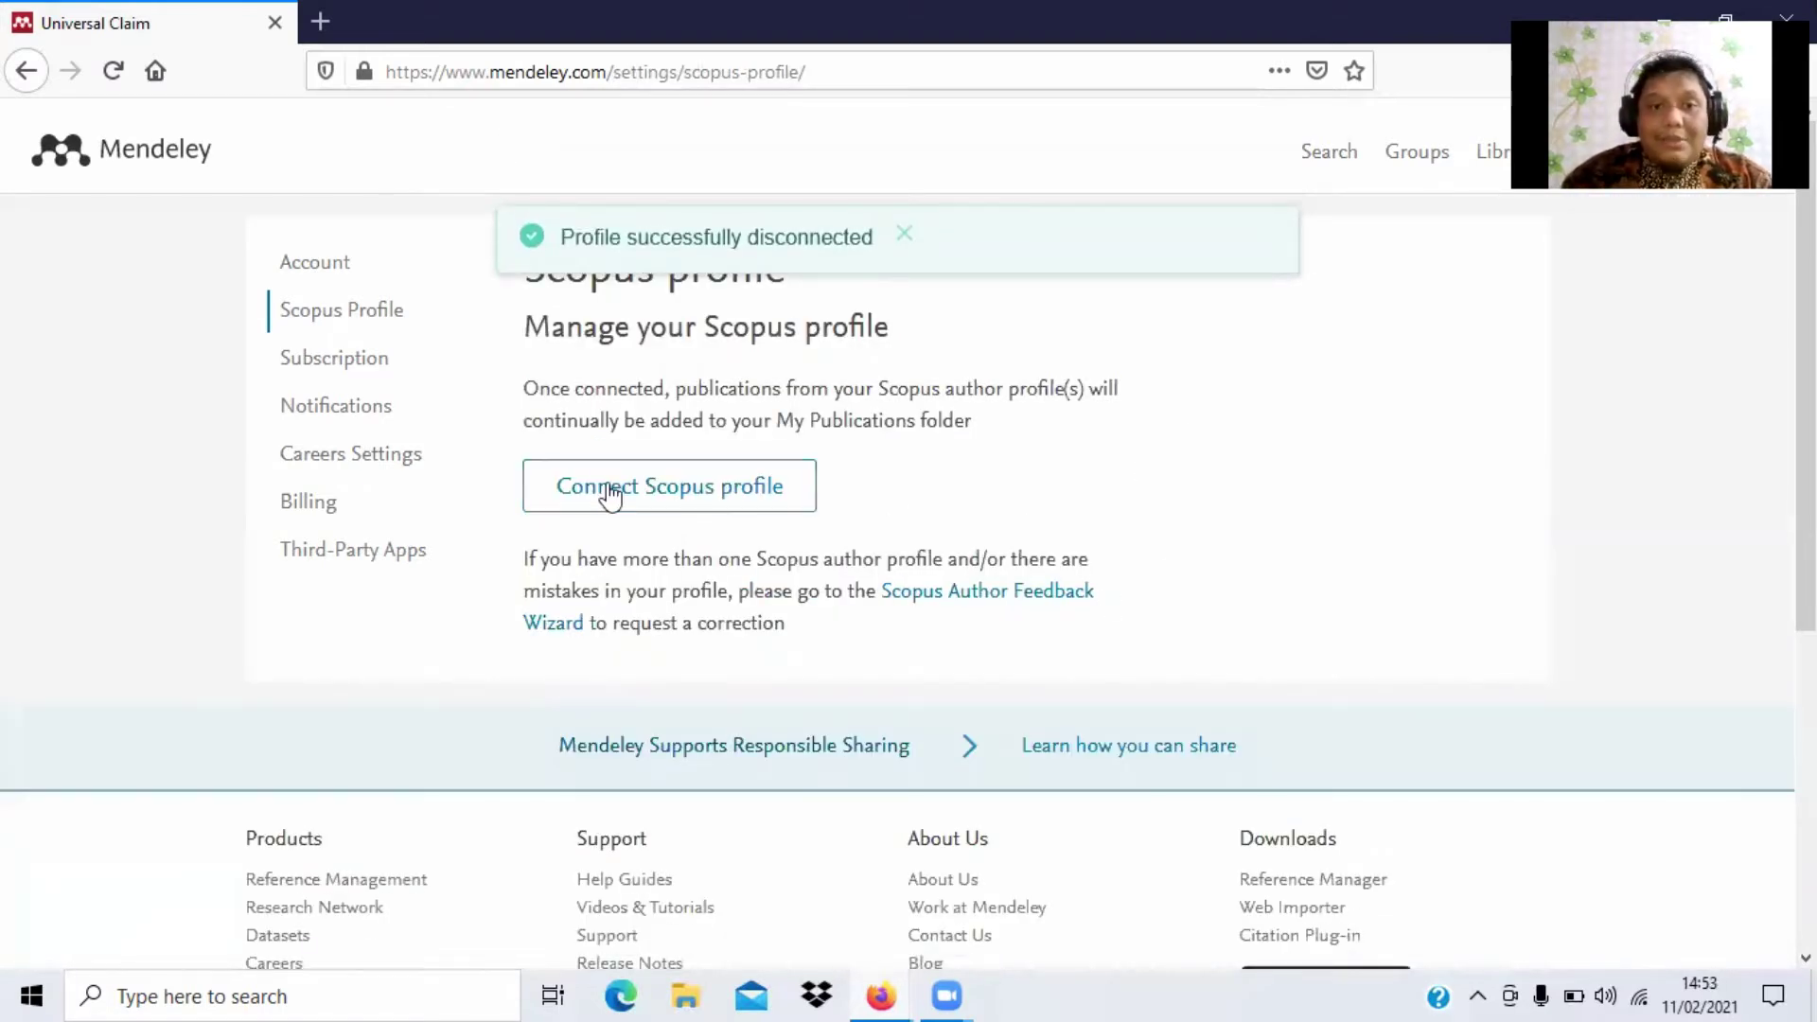
click(629, 492)
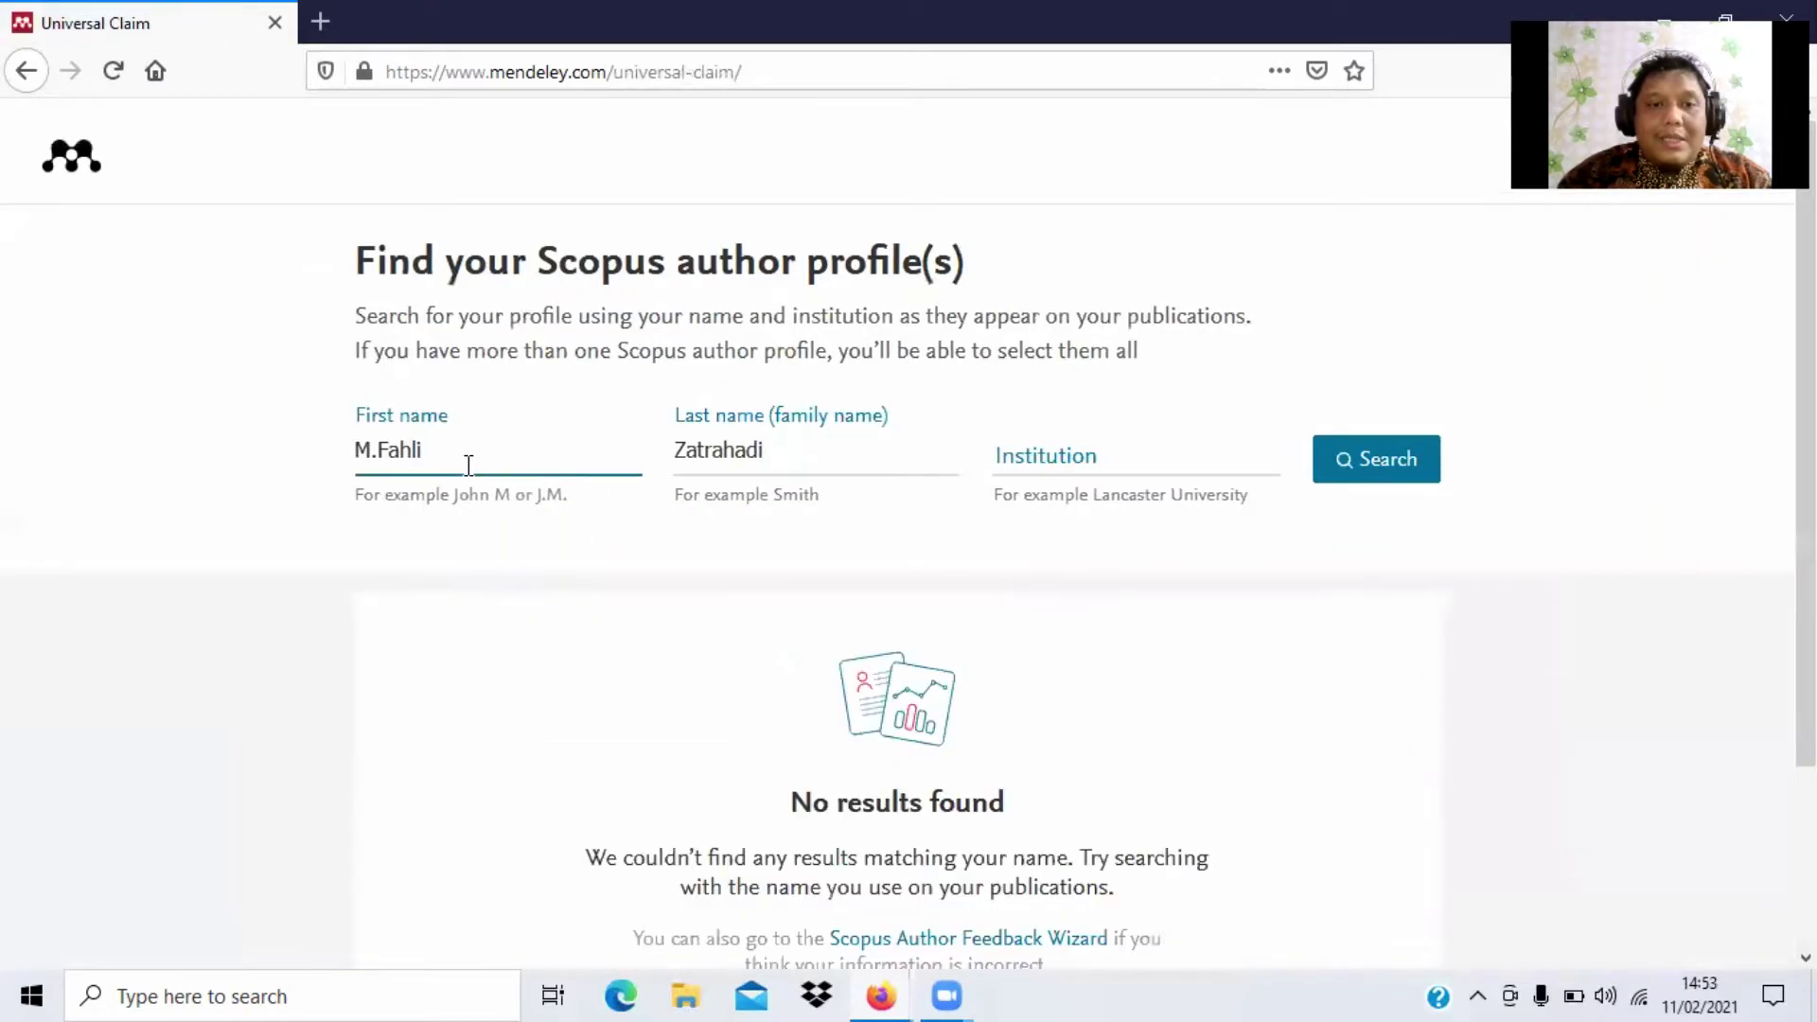
Step: Search for Scopus author profiles using a different person's first and last name as an example
key(BackSpace)
key(BackSpace)
key(BackSpace)
key(BackSpace)
key(BackSpace)
key(BackSpace)
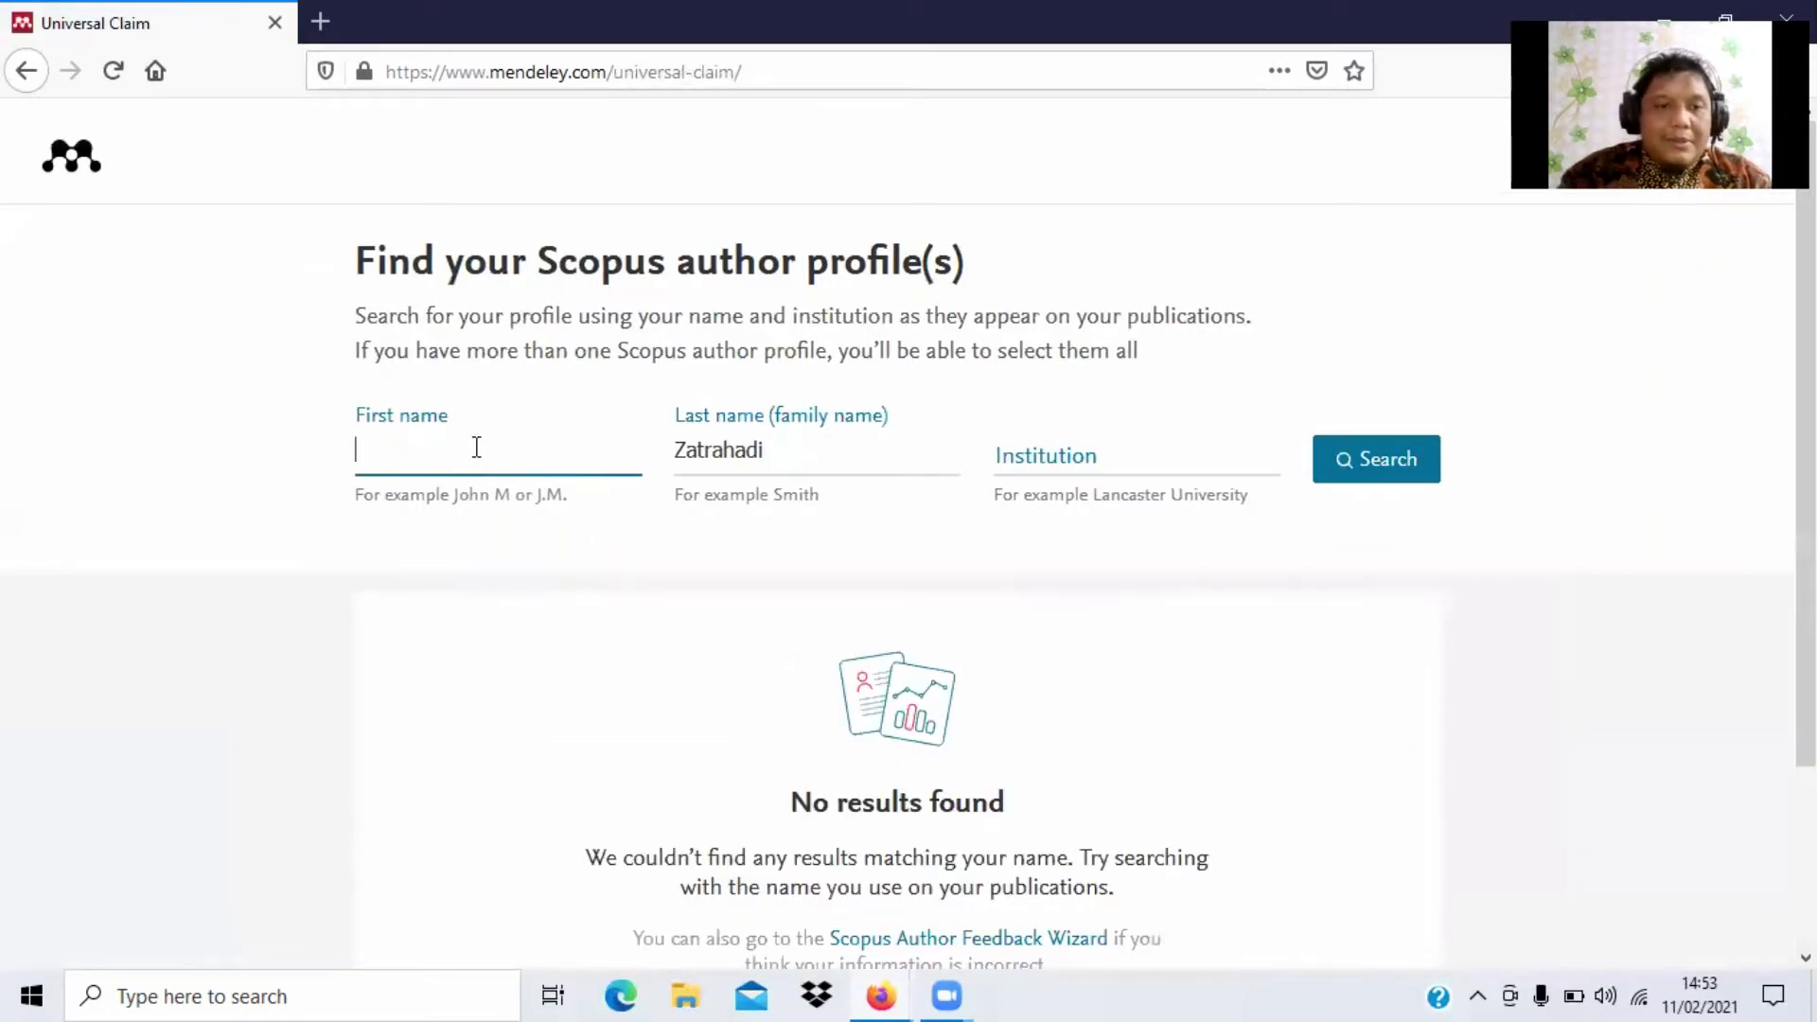
text(su)
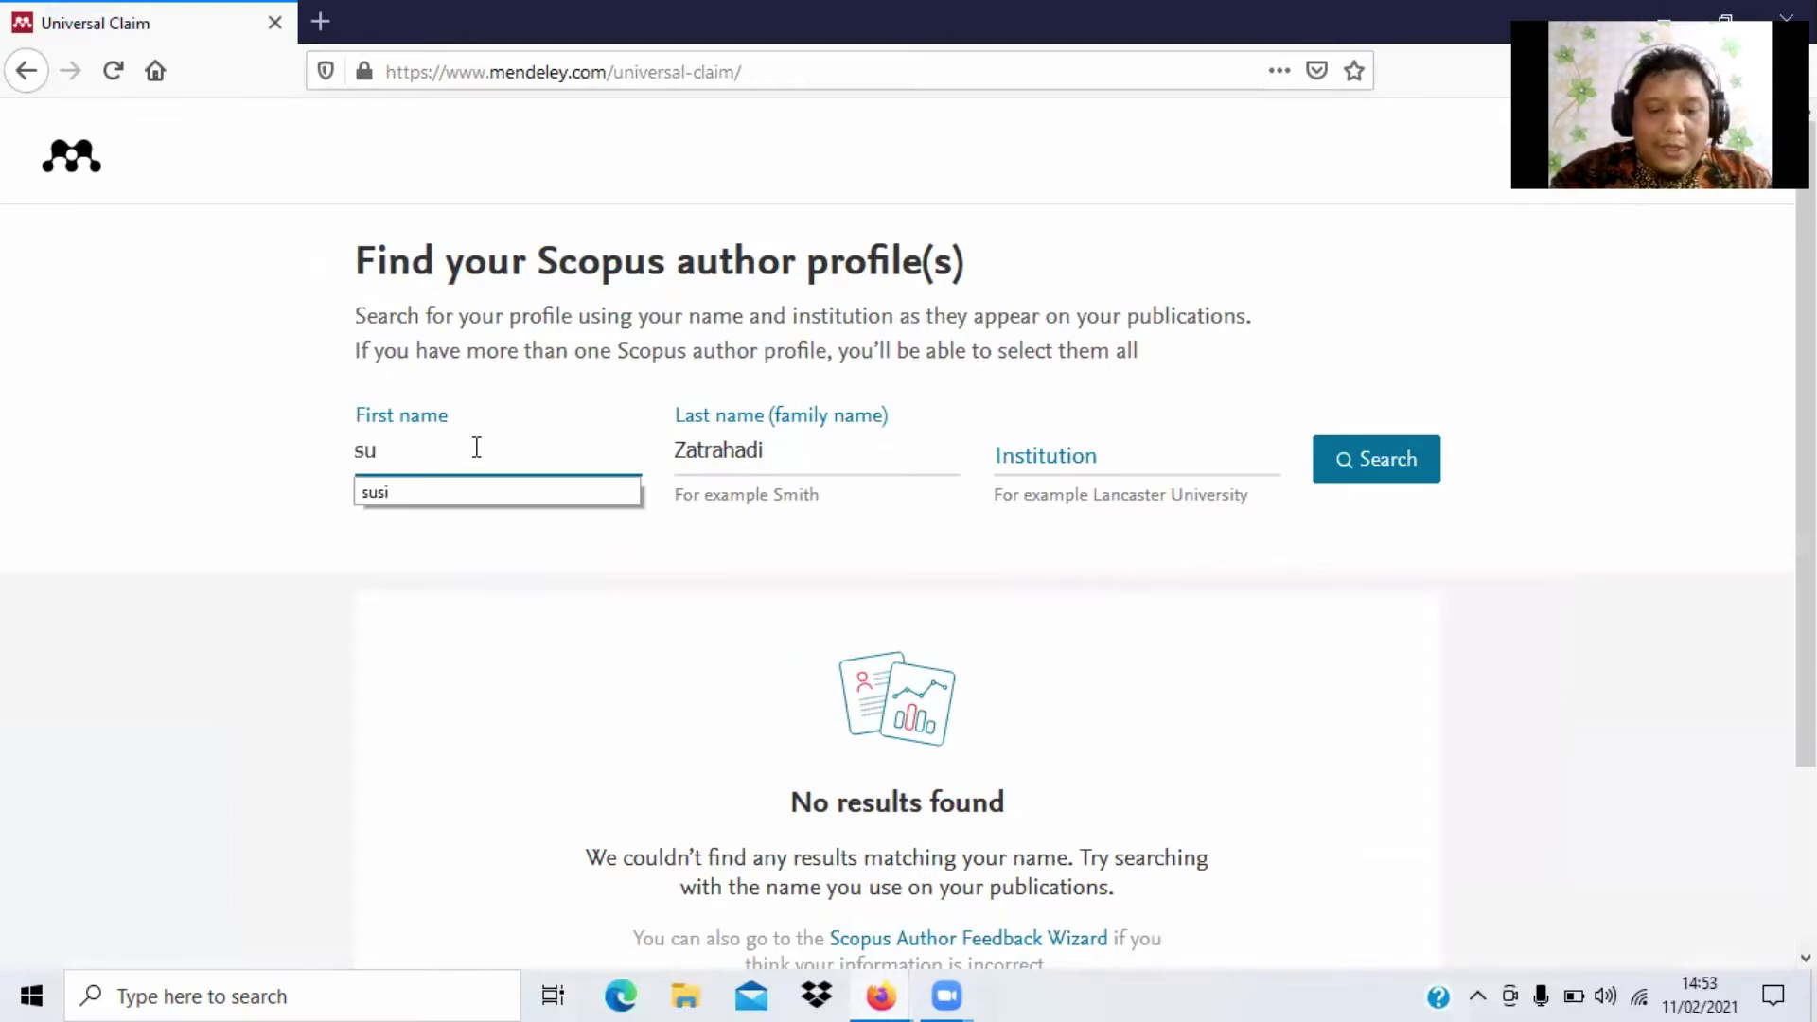
key(BackSpace)
key(BackSpace)
text(susi)
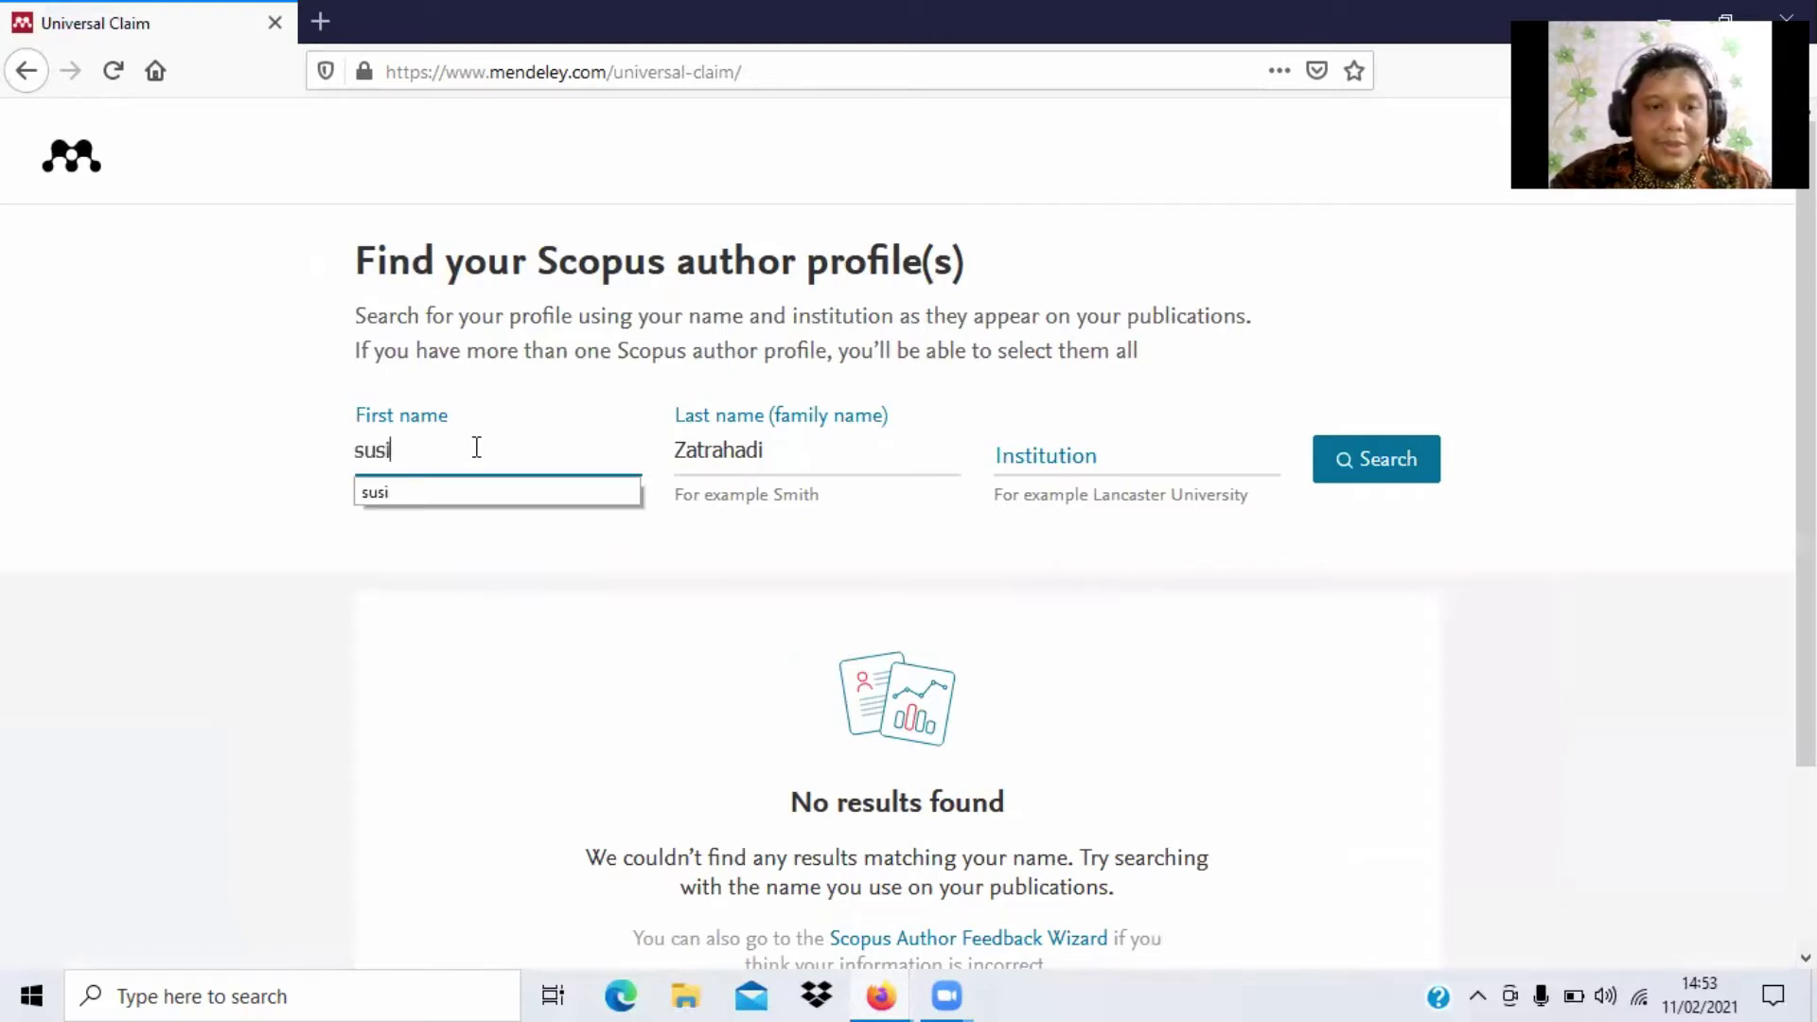
click(804, 467)
key(BackSpace)
key(BackSpace)
key(BackSpace)
key(BackSpace)
key(BackSpace)
key(BackSpace)
key(BackSpace)
key(BackSpace)
key(BackSpace)
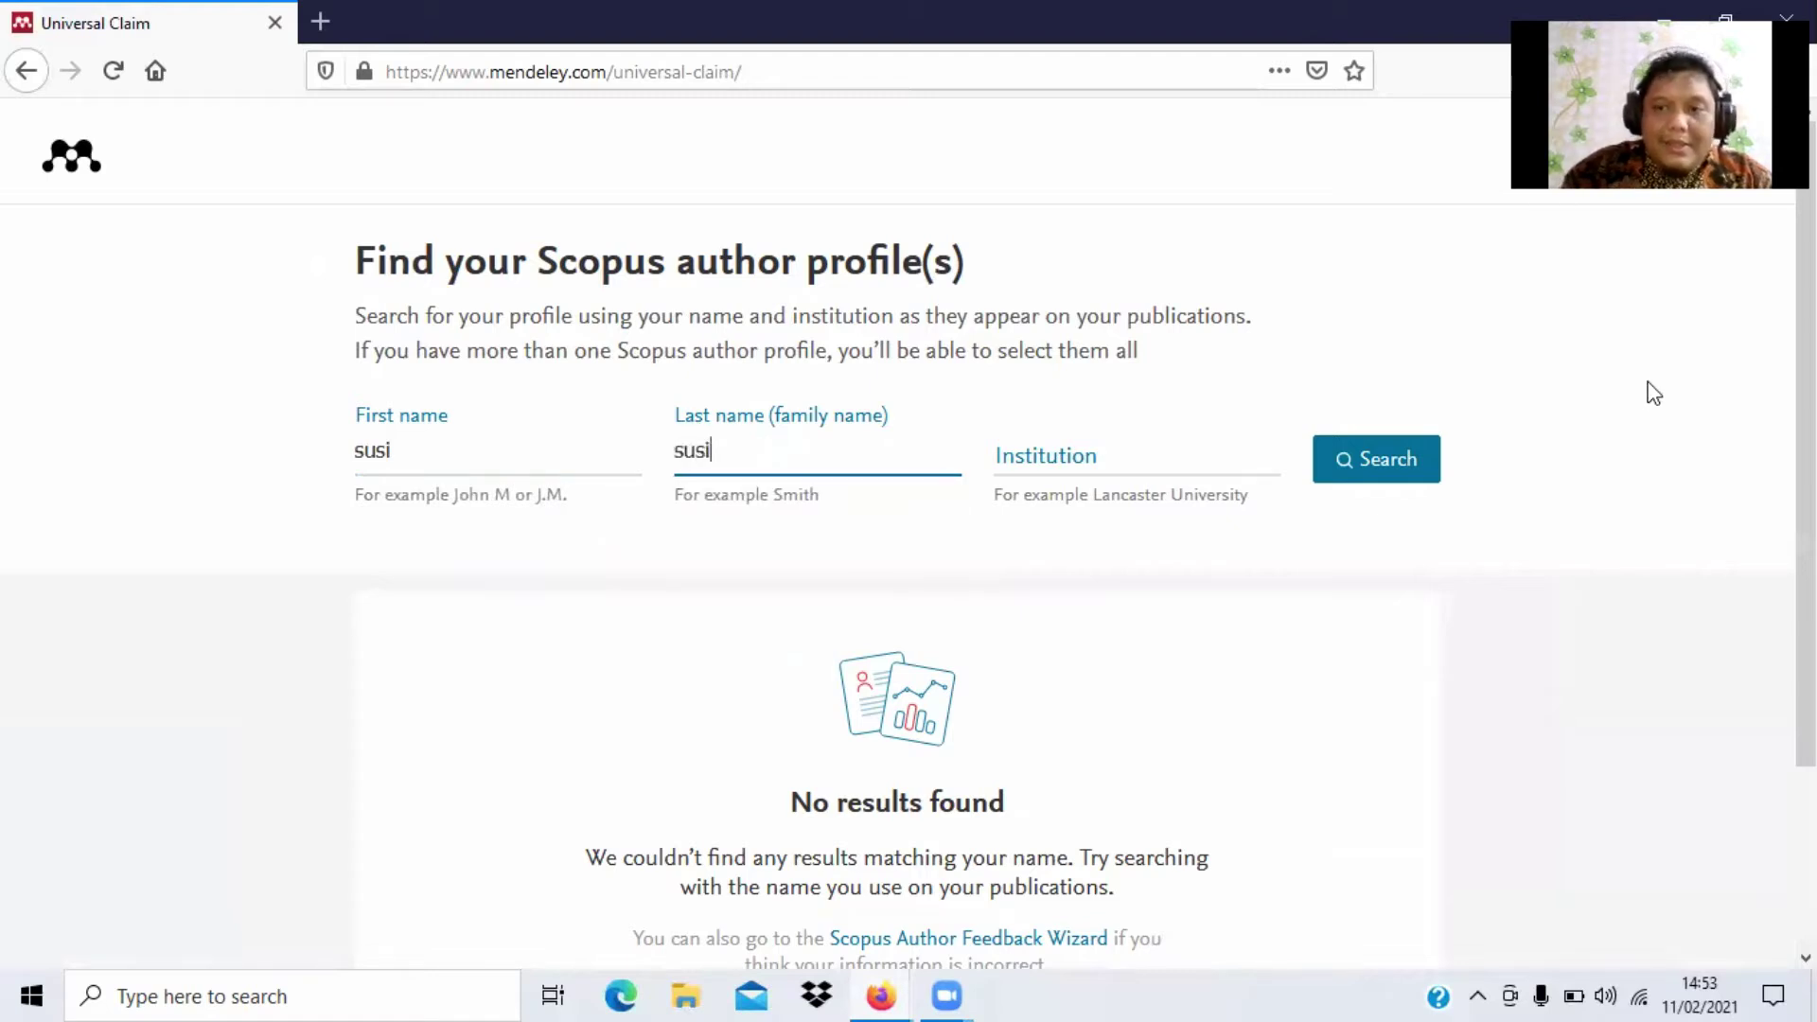
click(1433, 454)
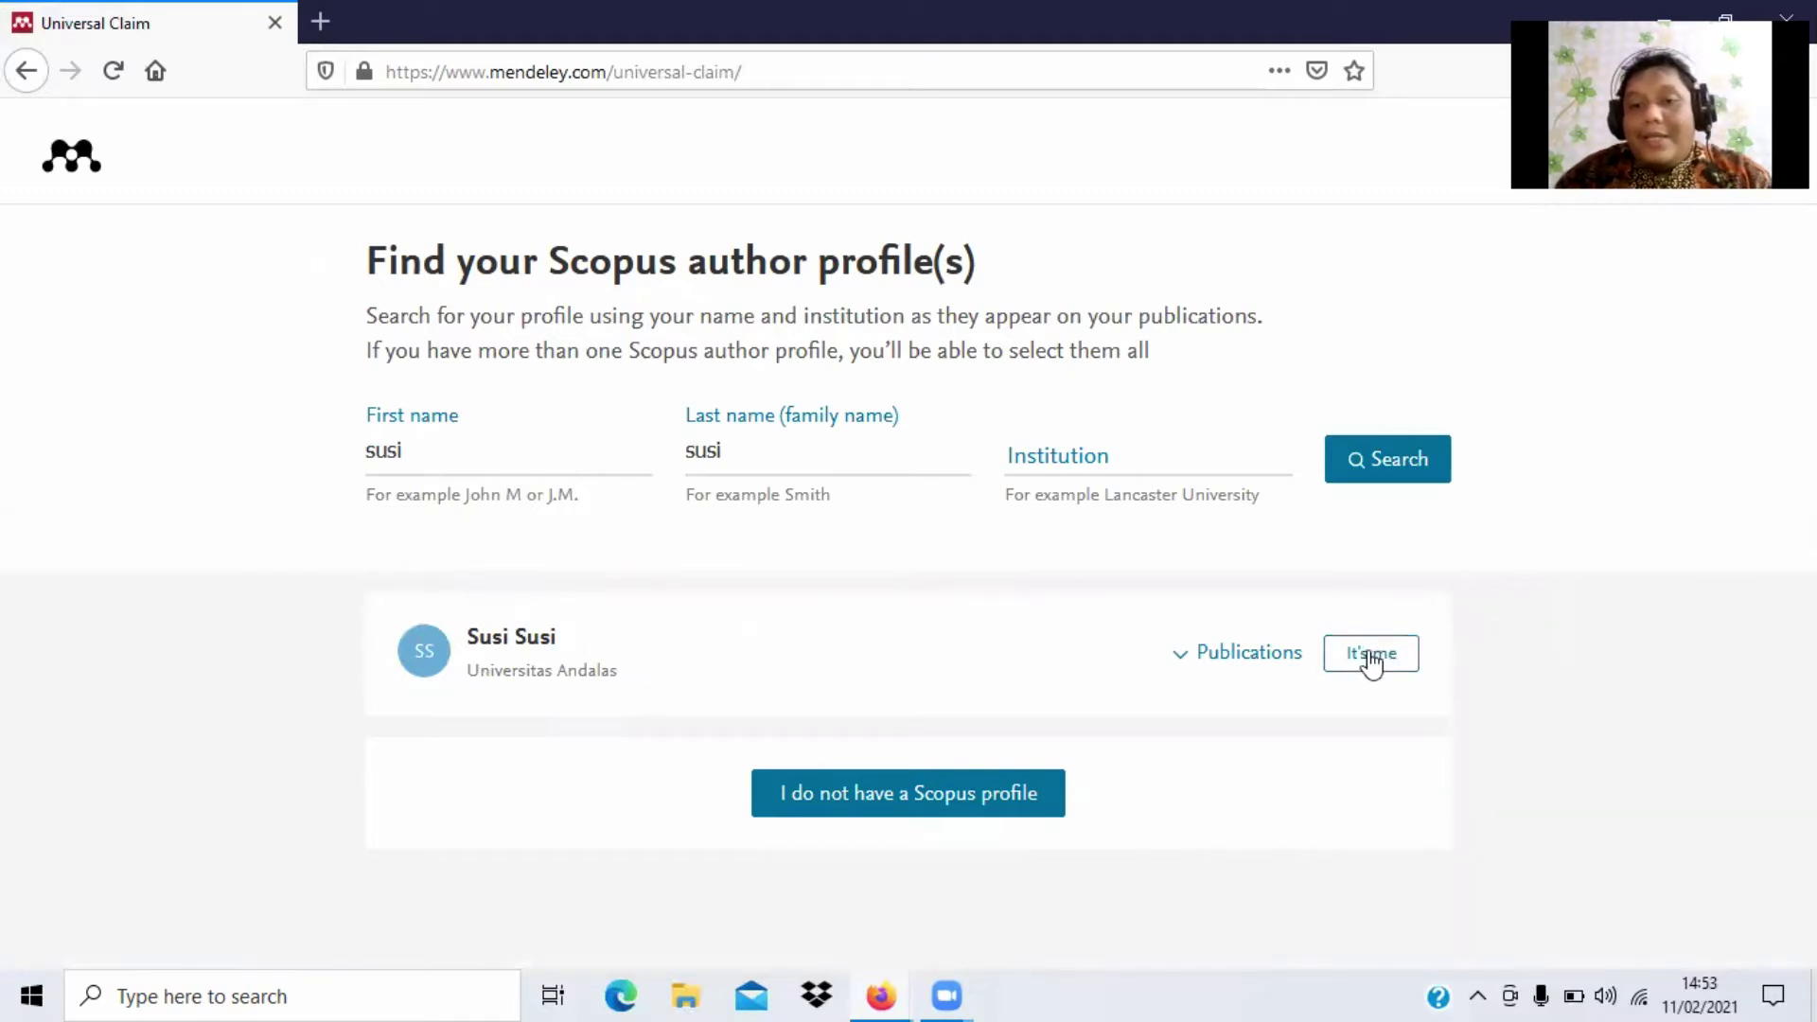
Step: Search again with the account owner's first and last name and claim the Sultan Syarif Kasim II State Islamic University profile
drag(503, 450, 114, 458)
key(BackSpace)
text(fahli)
click(750, 462)
key(BackSpace)
key(BackSpace)
key(BackSpace)
key(BackSpace)
text(zatra)
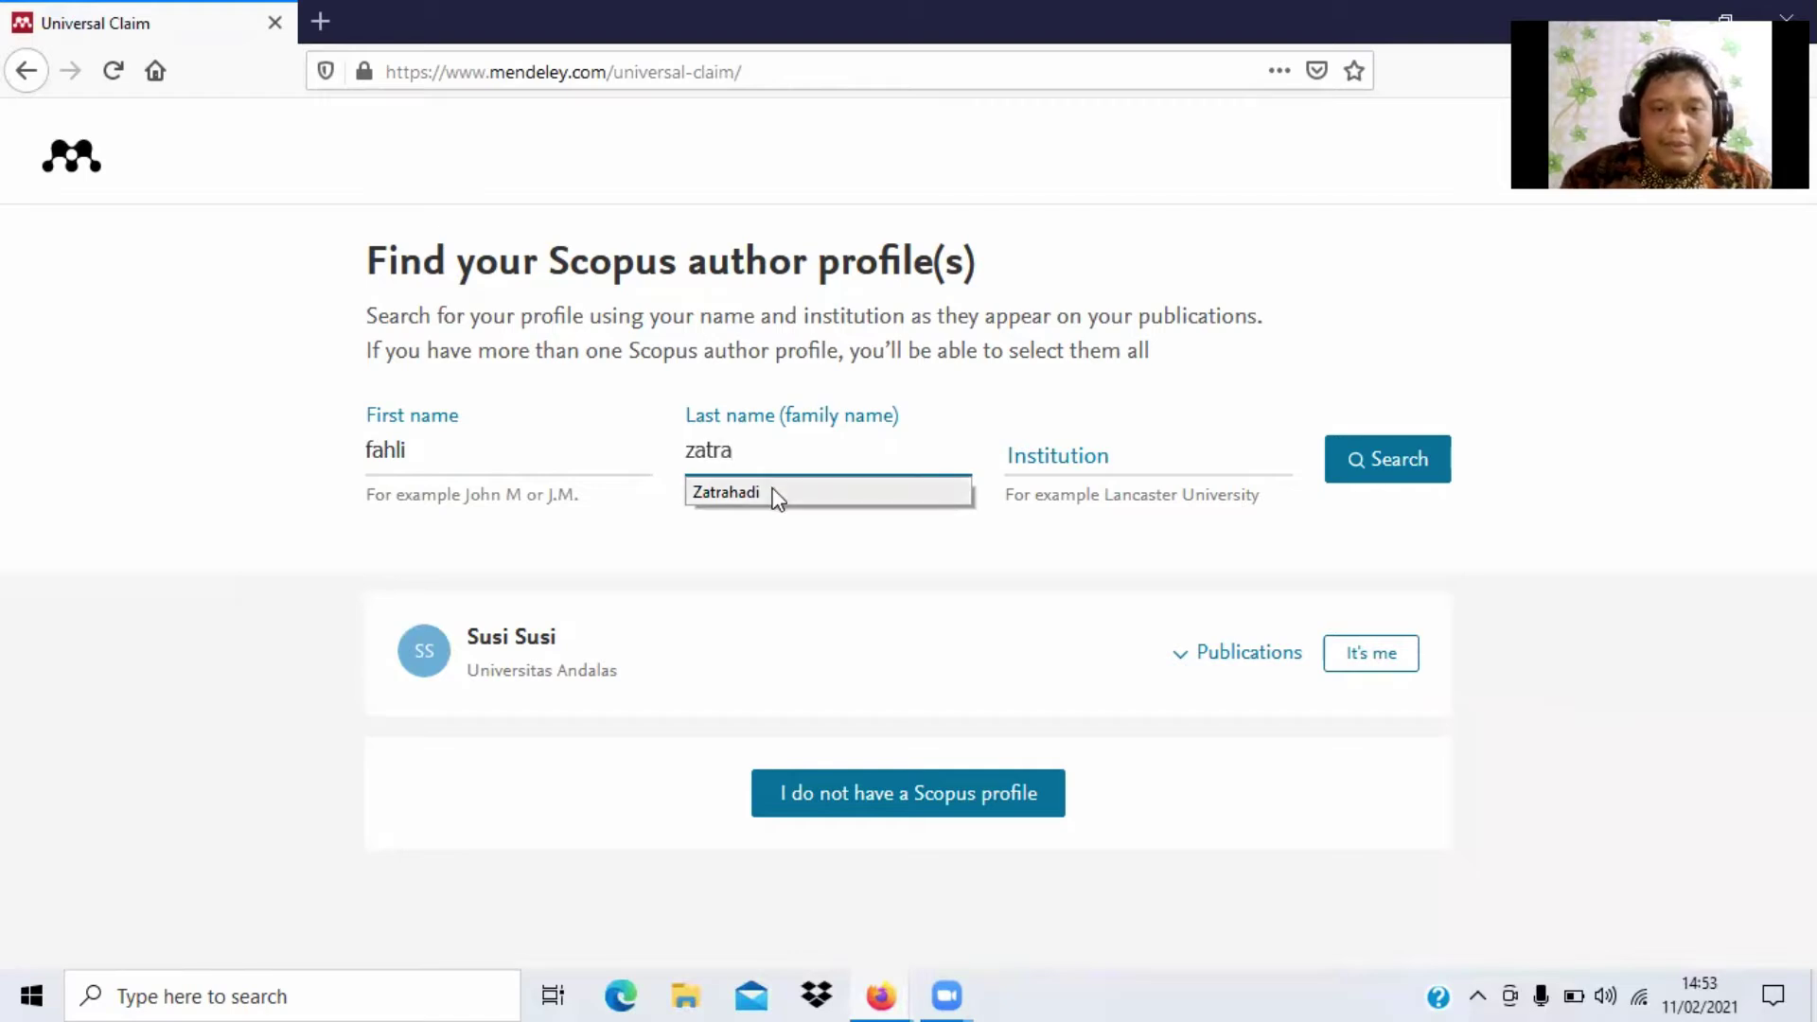
click(772, 493)
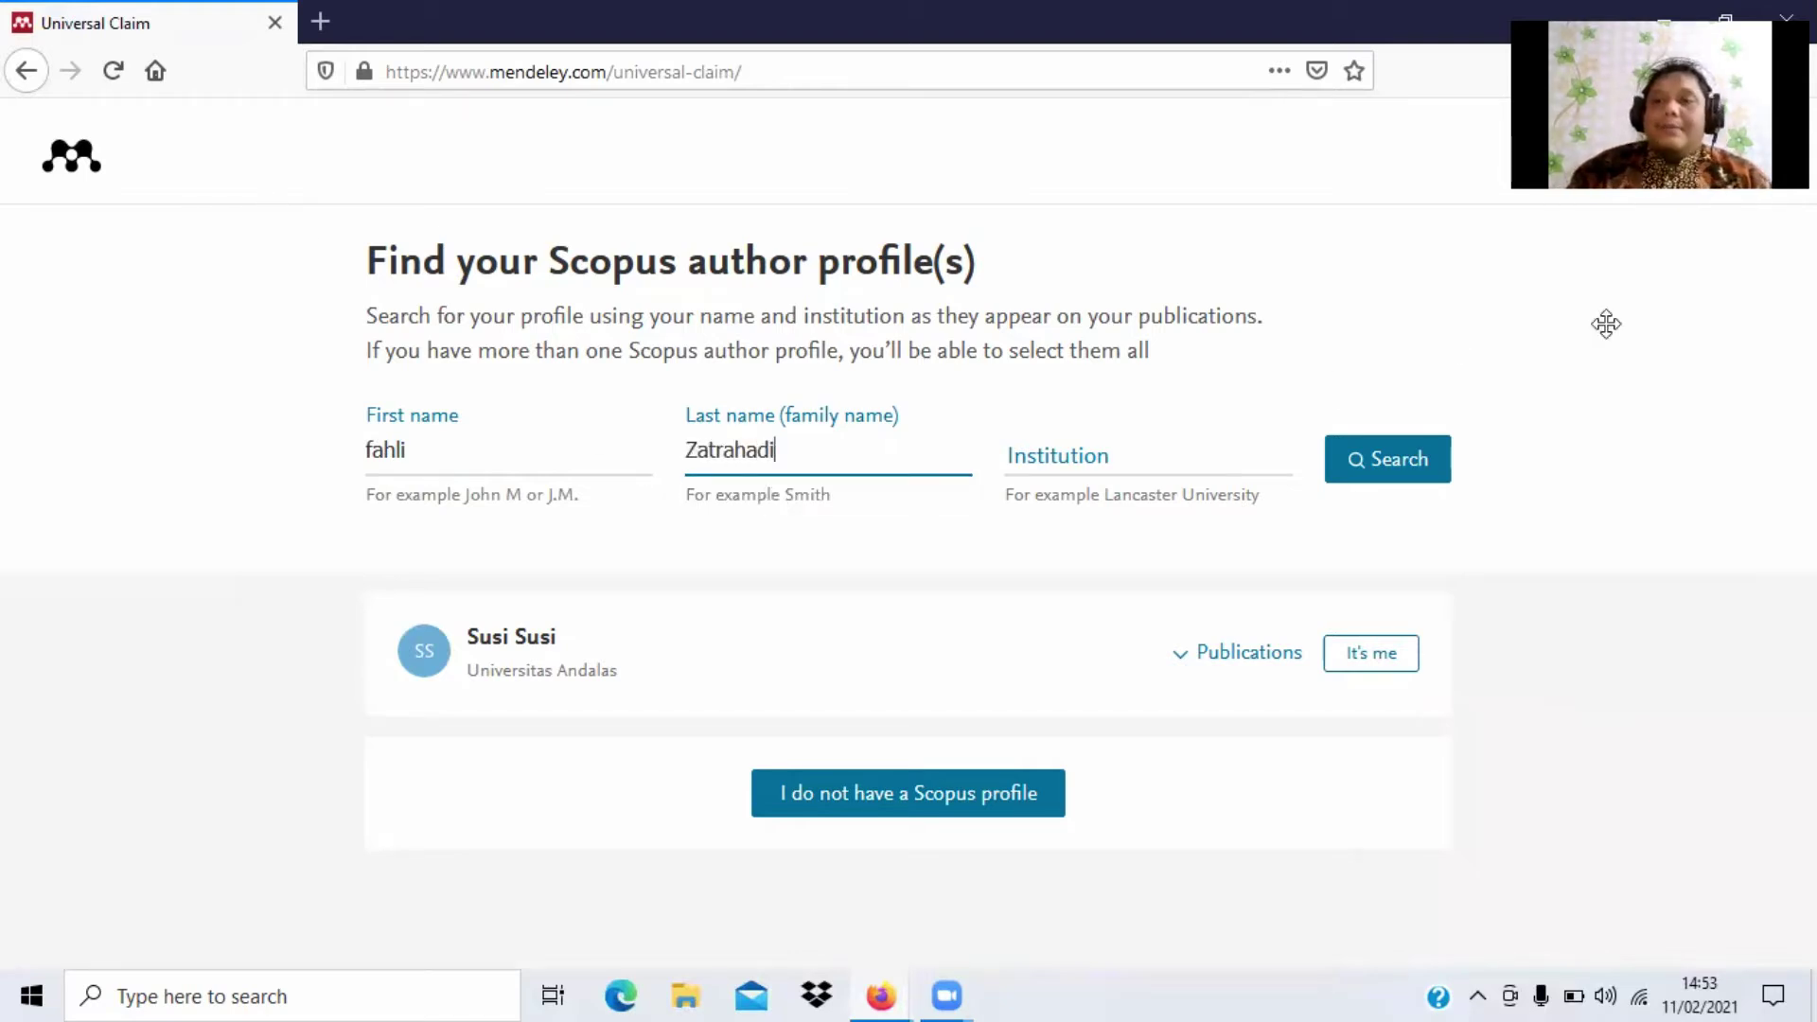
drag(1606, 325, 1609, 341)
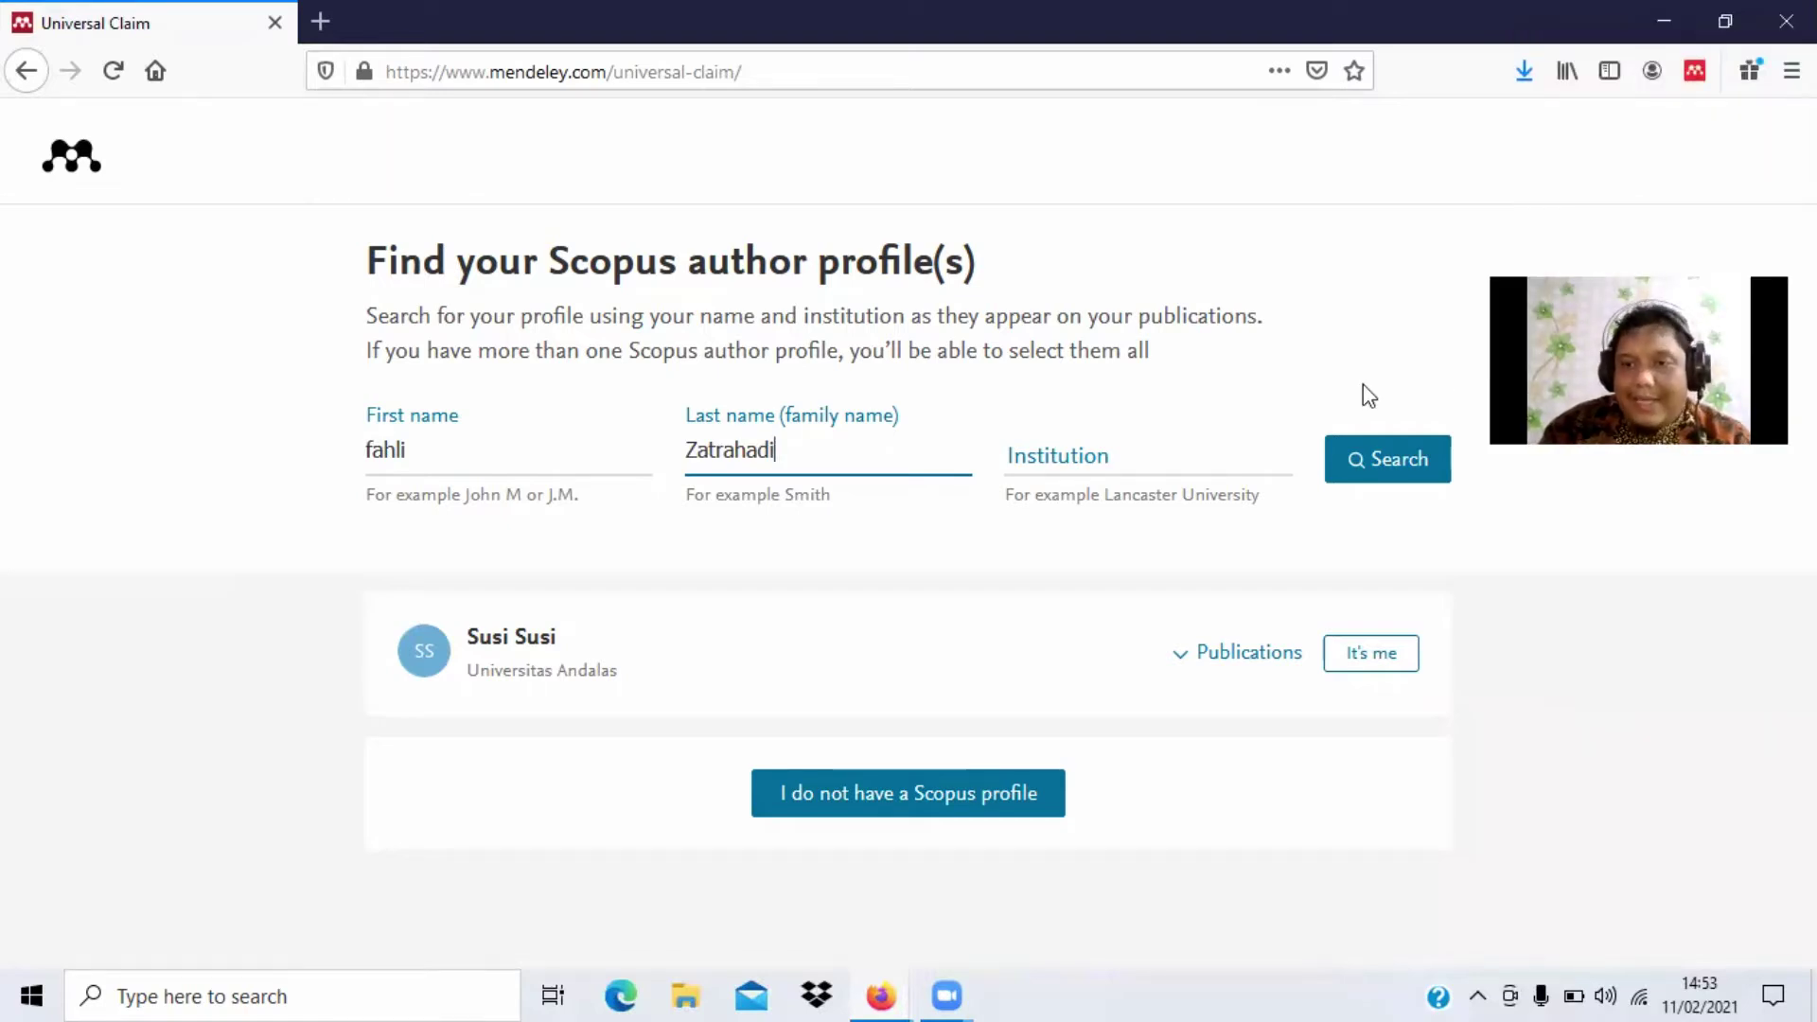
click(1379, 467)
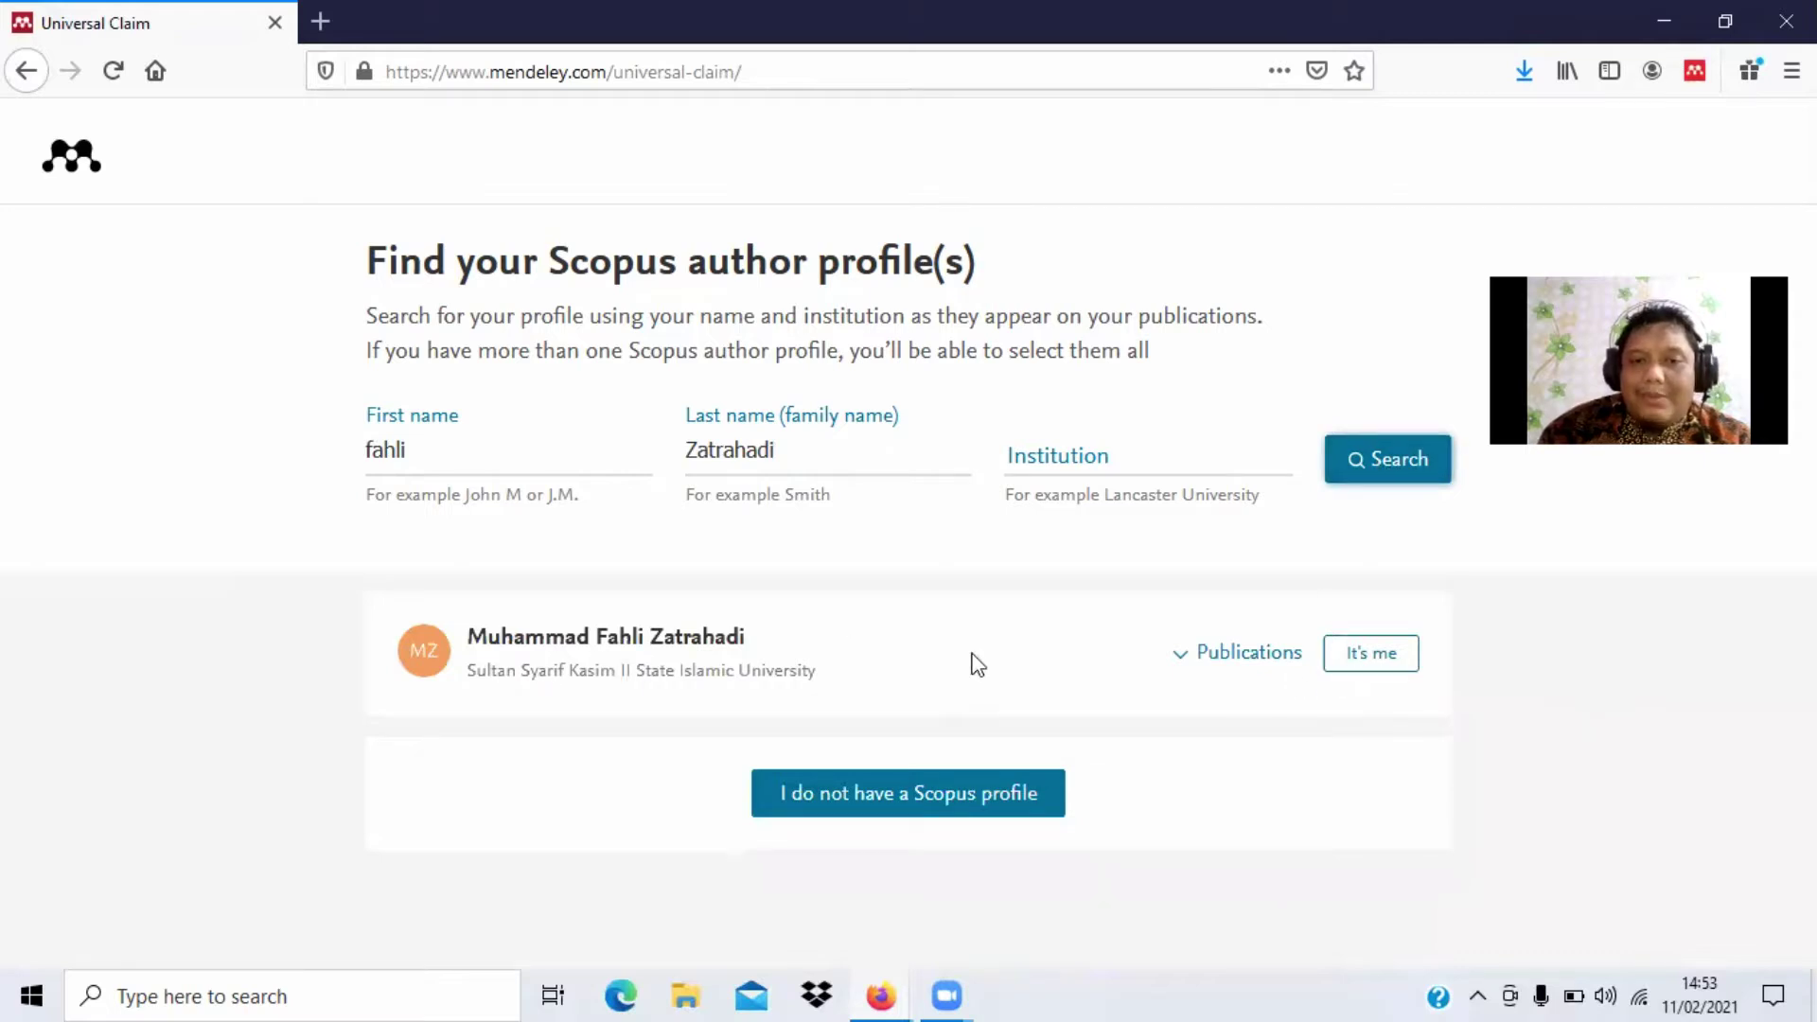
click(1363, 663)
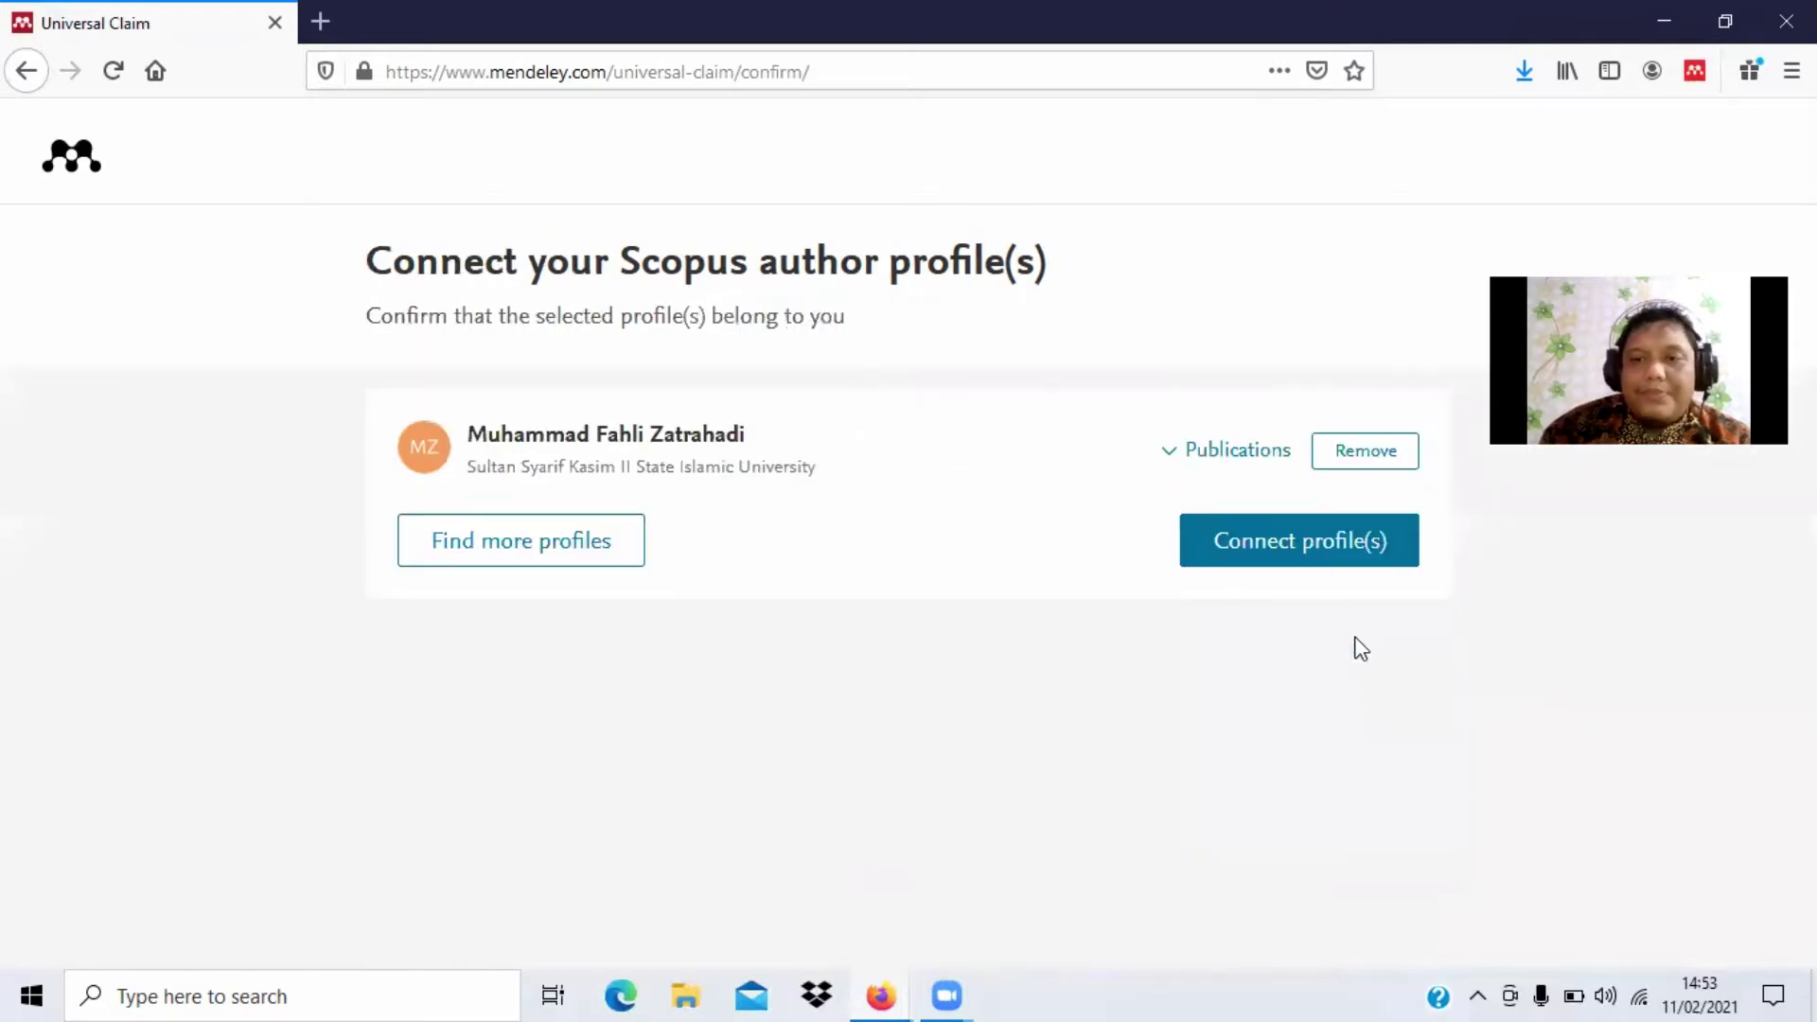
Step: Connect the claimed Scopus author profile to the account and highlight its Scopus Author Identifier
click(1312, 552)
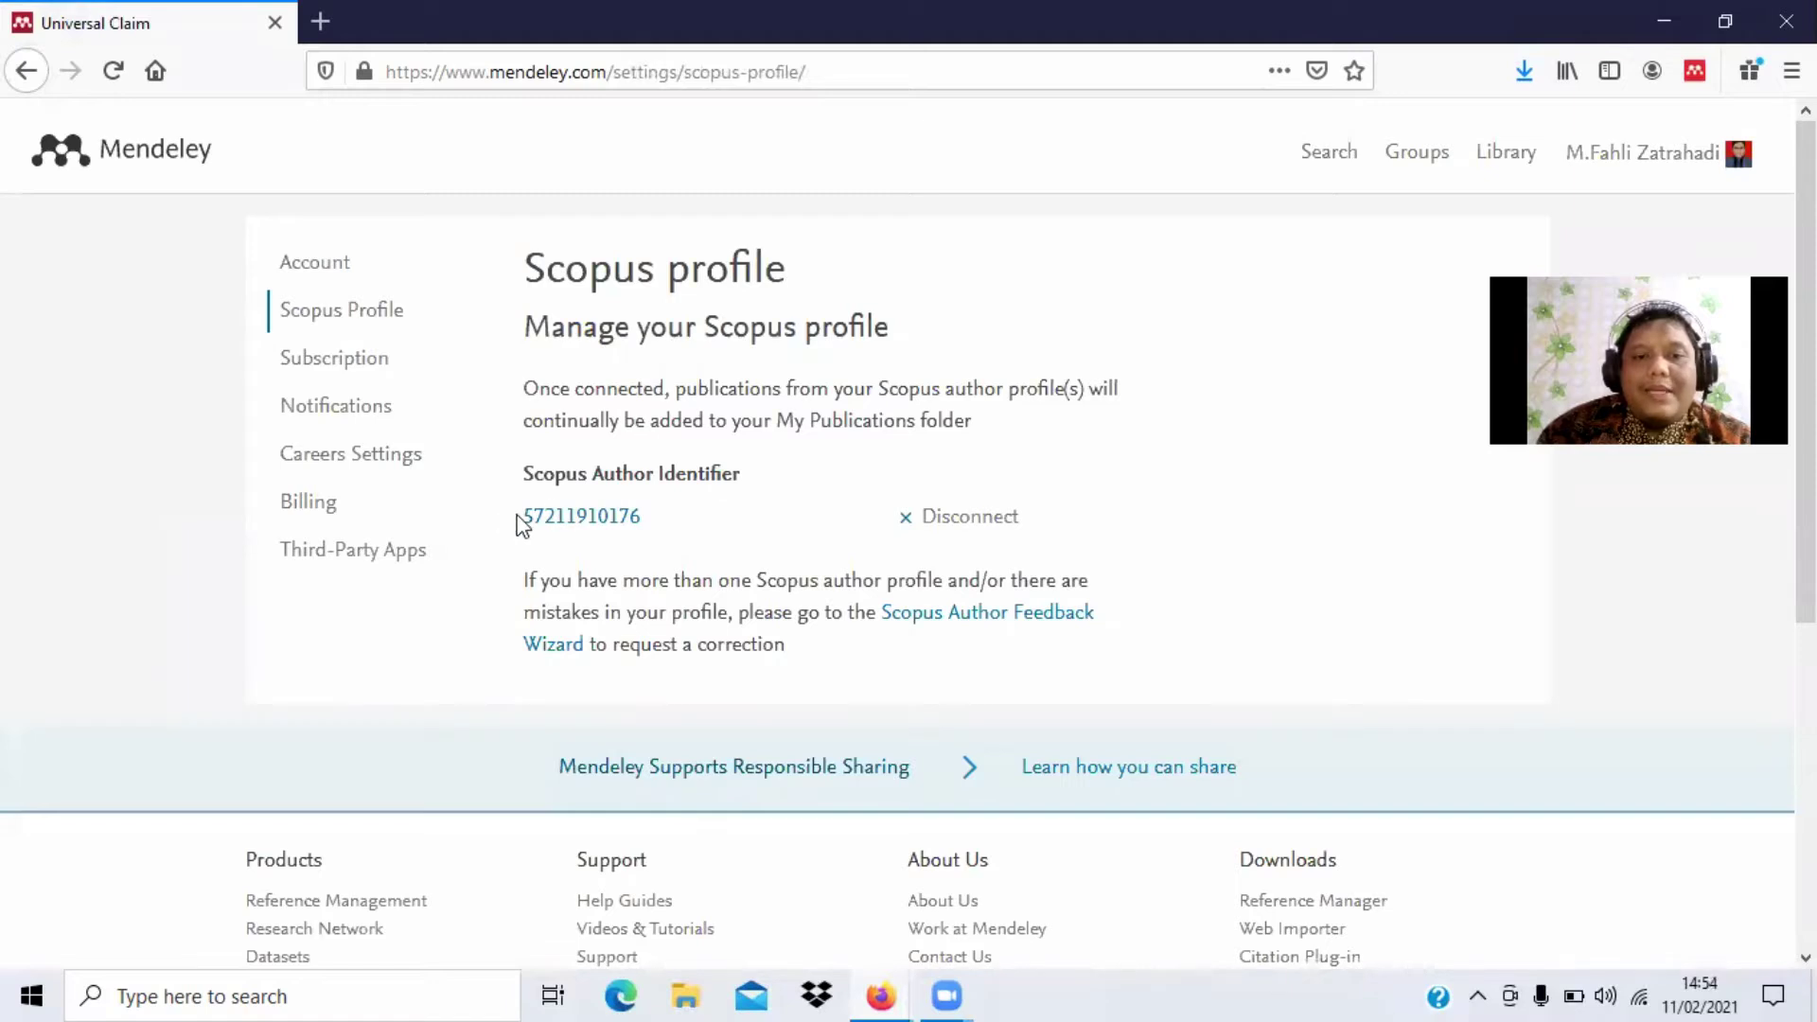
drag(519, 523, 595, 529)
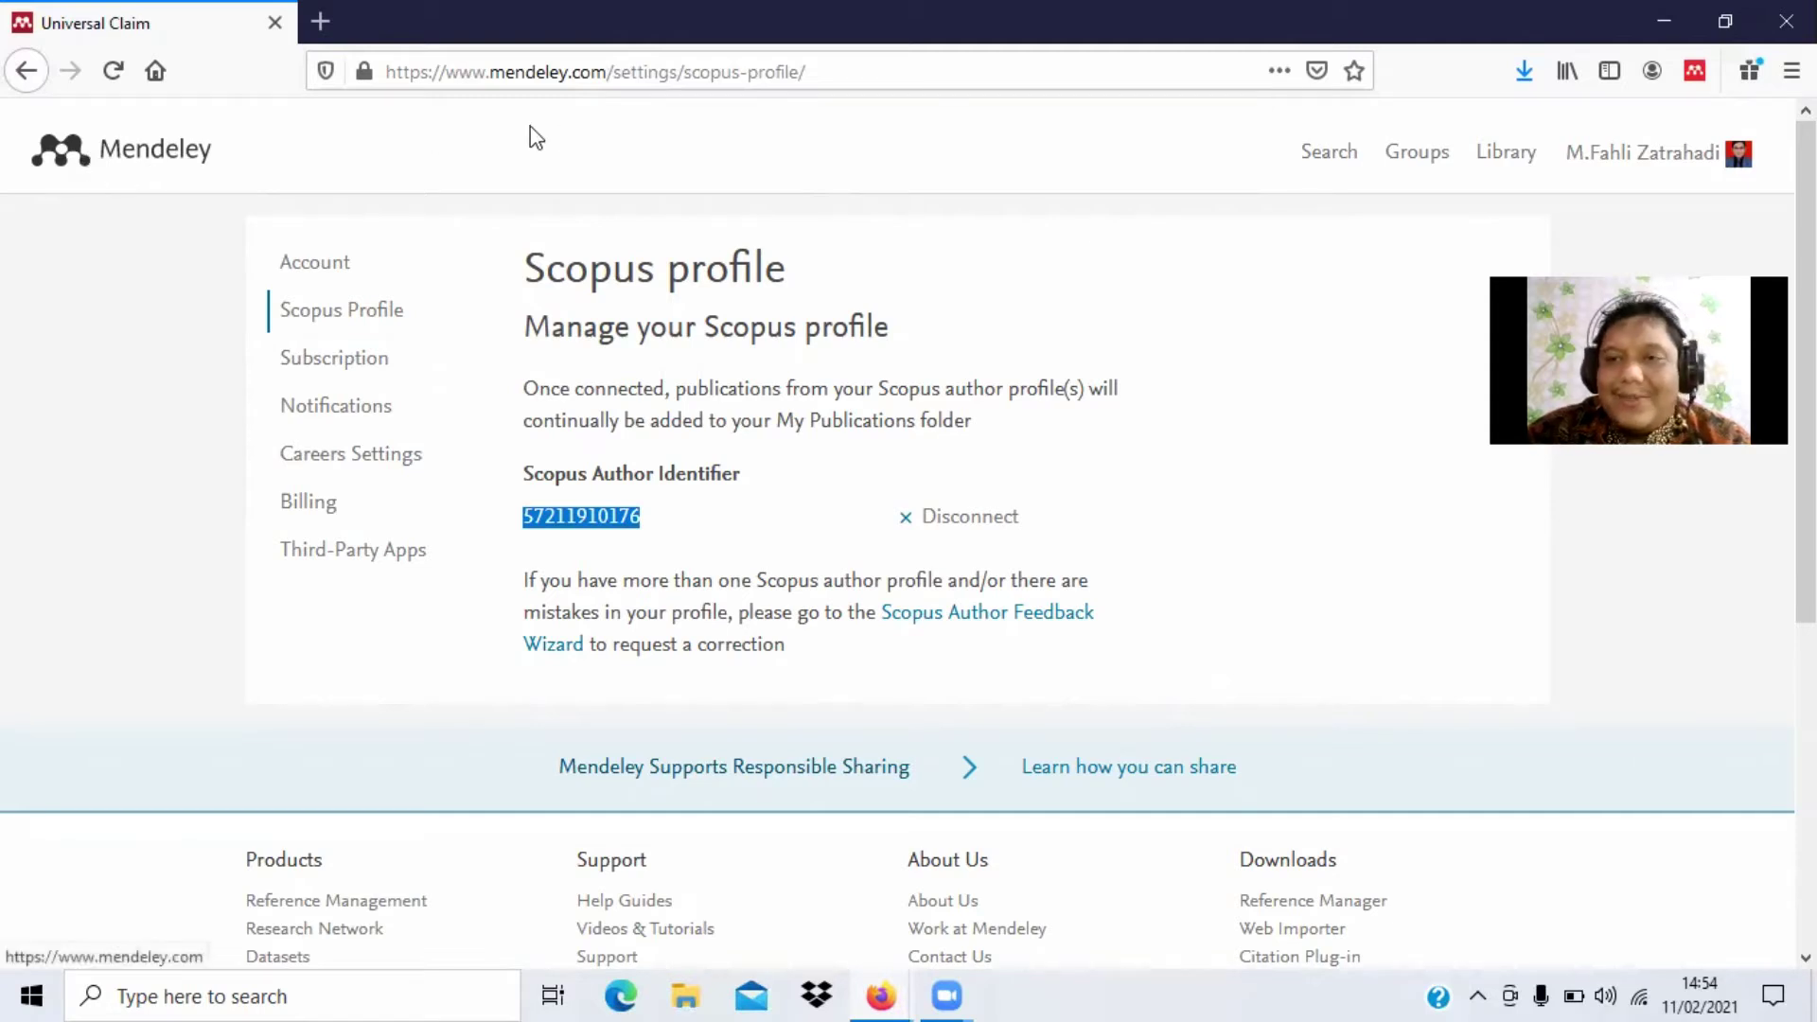
Step: Return to the Mendeley home page, then reopen the Scopus Profile page in the account settings
click(147, 170)
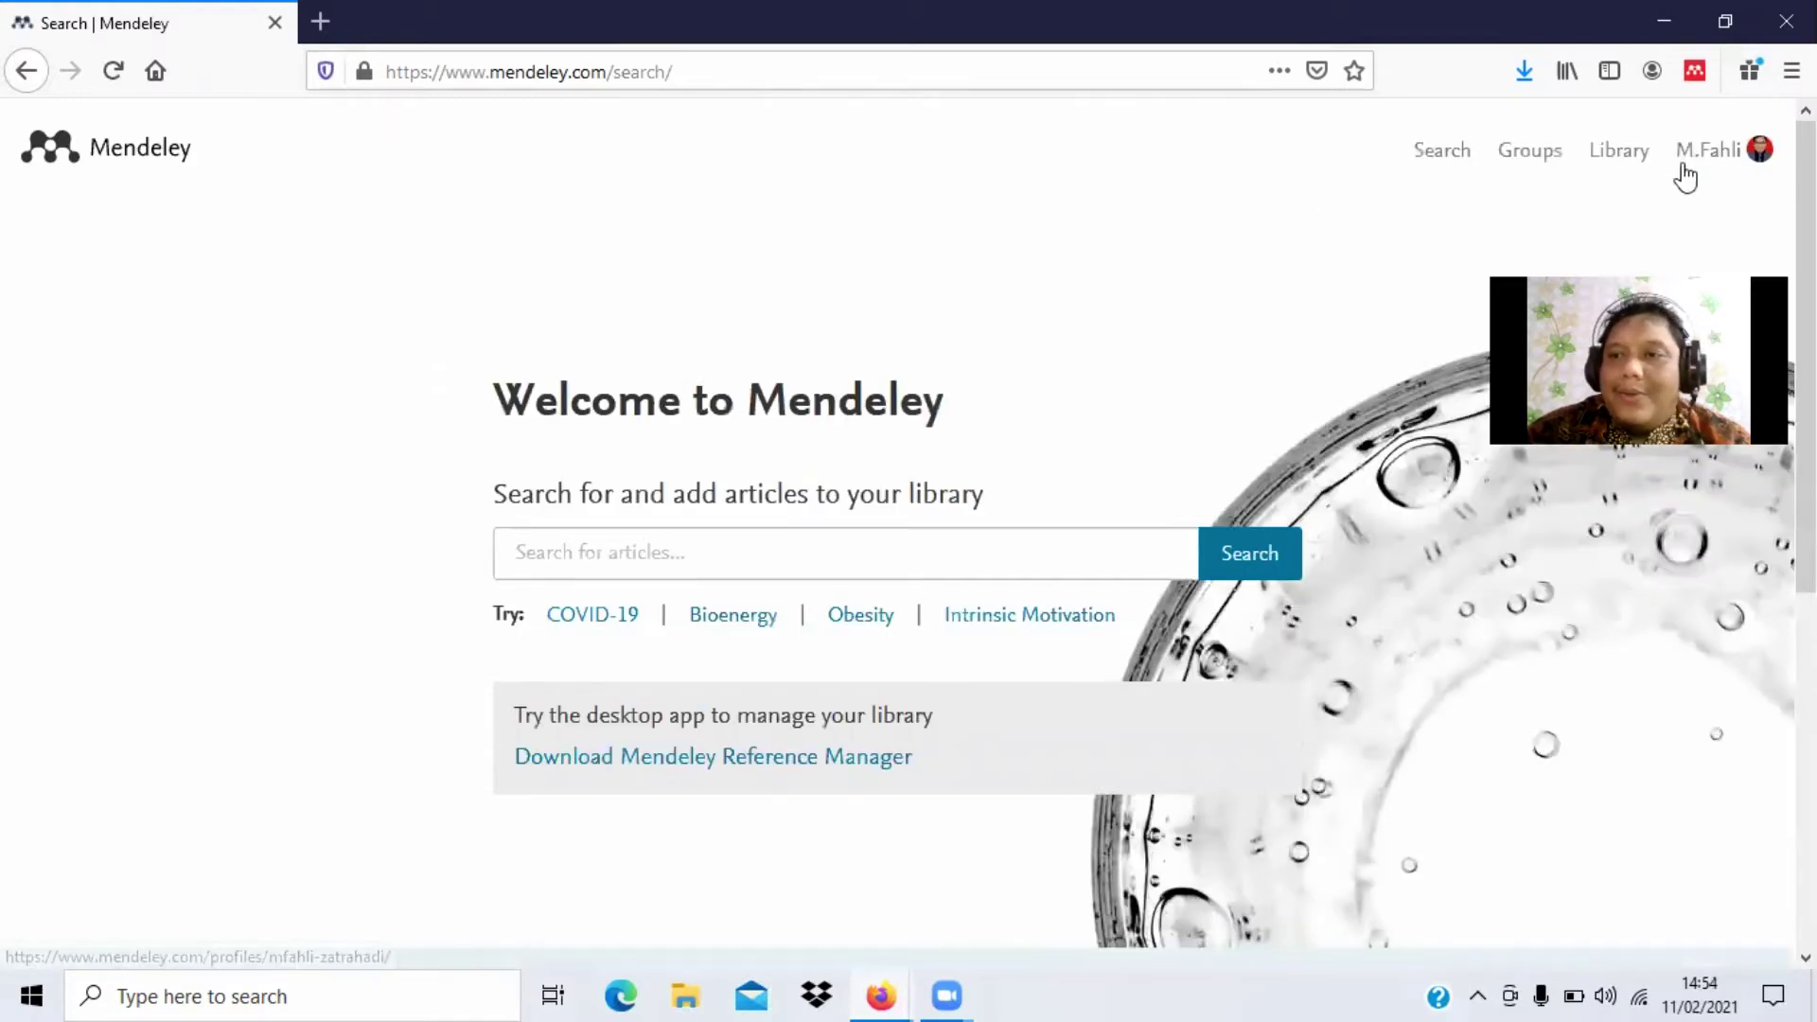
mouse_move(1709, 168)
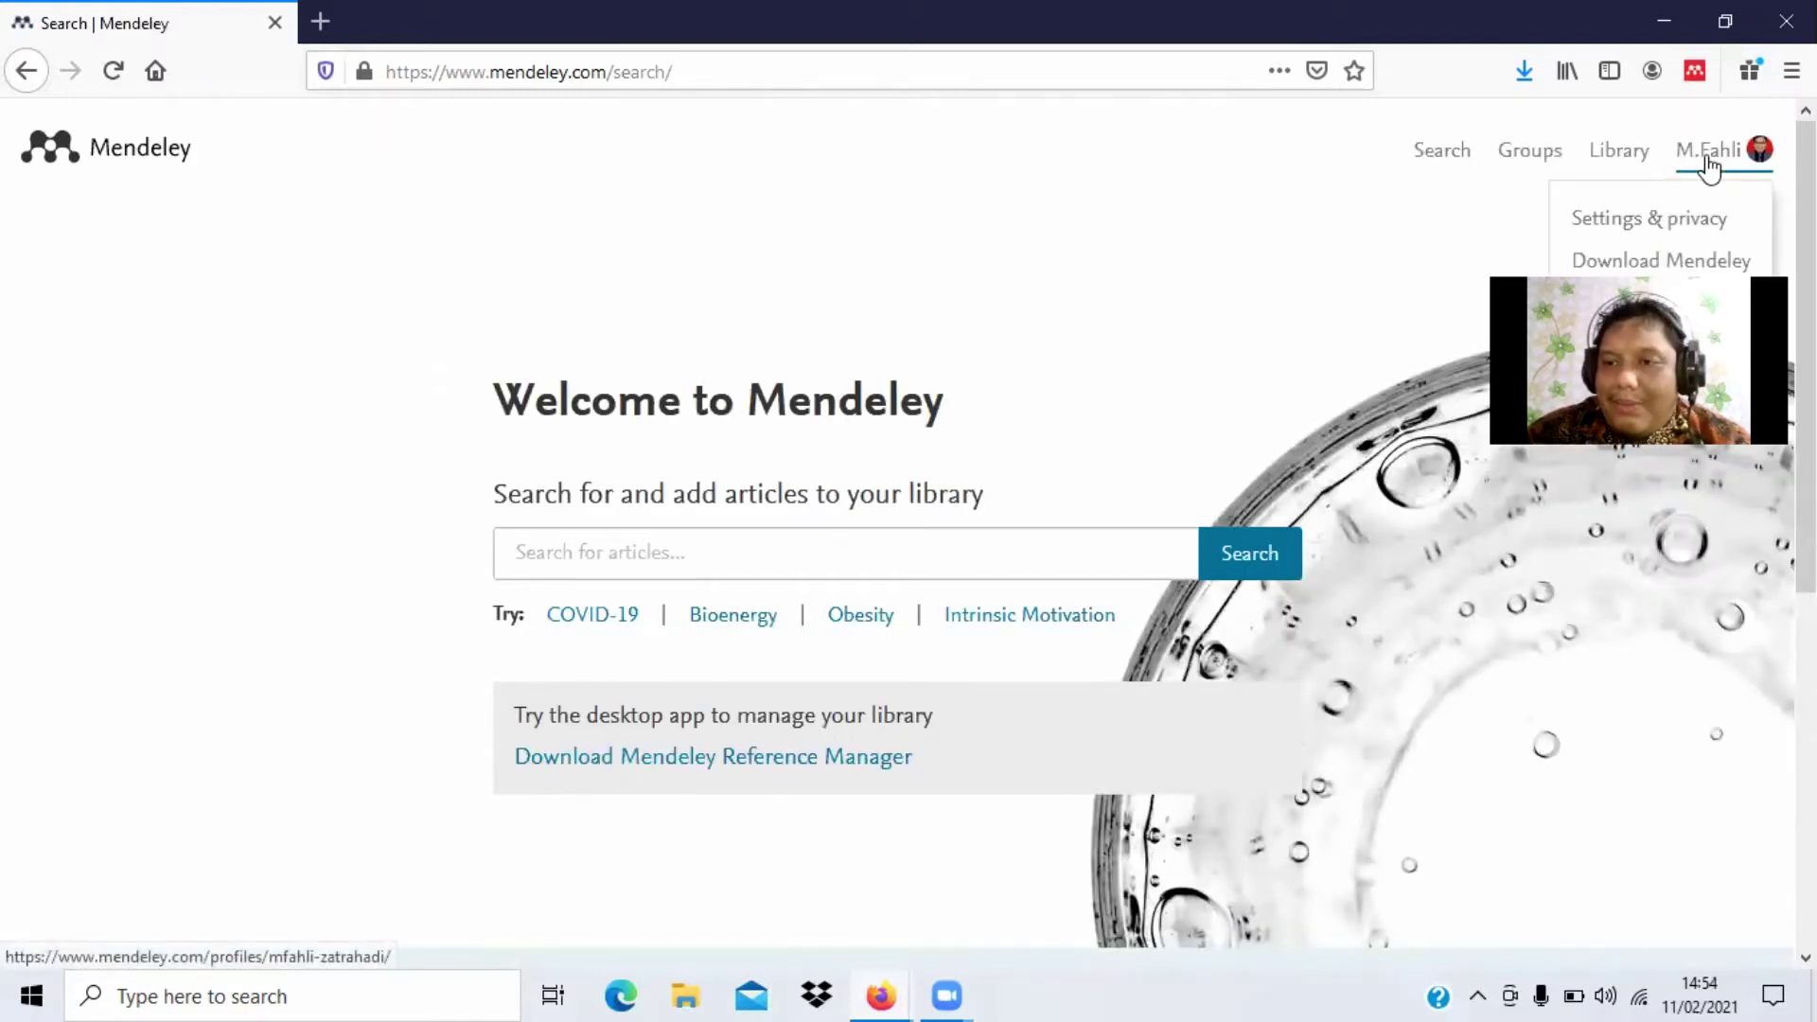
click(1707, 228)
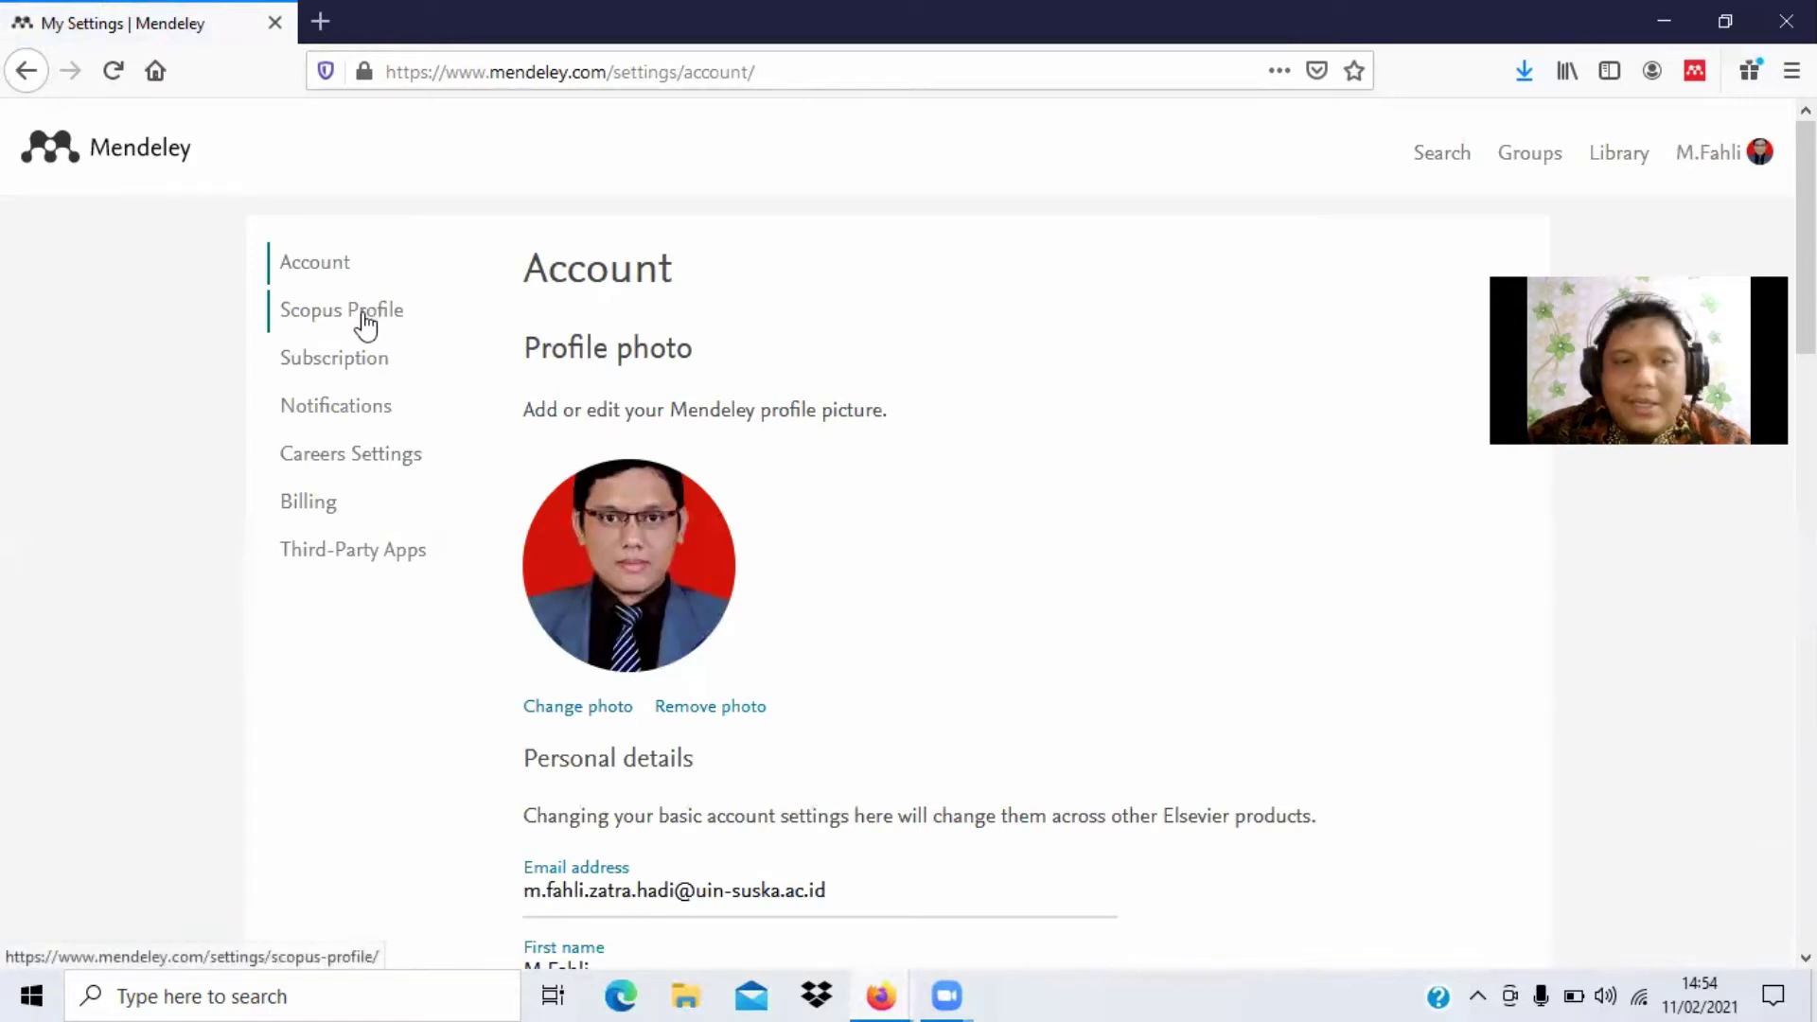
click(365, 325)
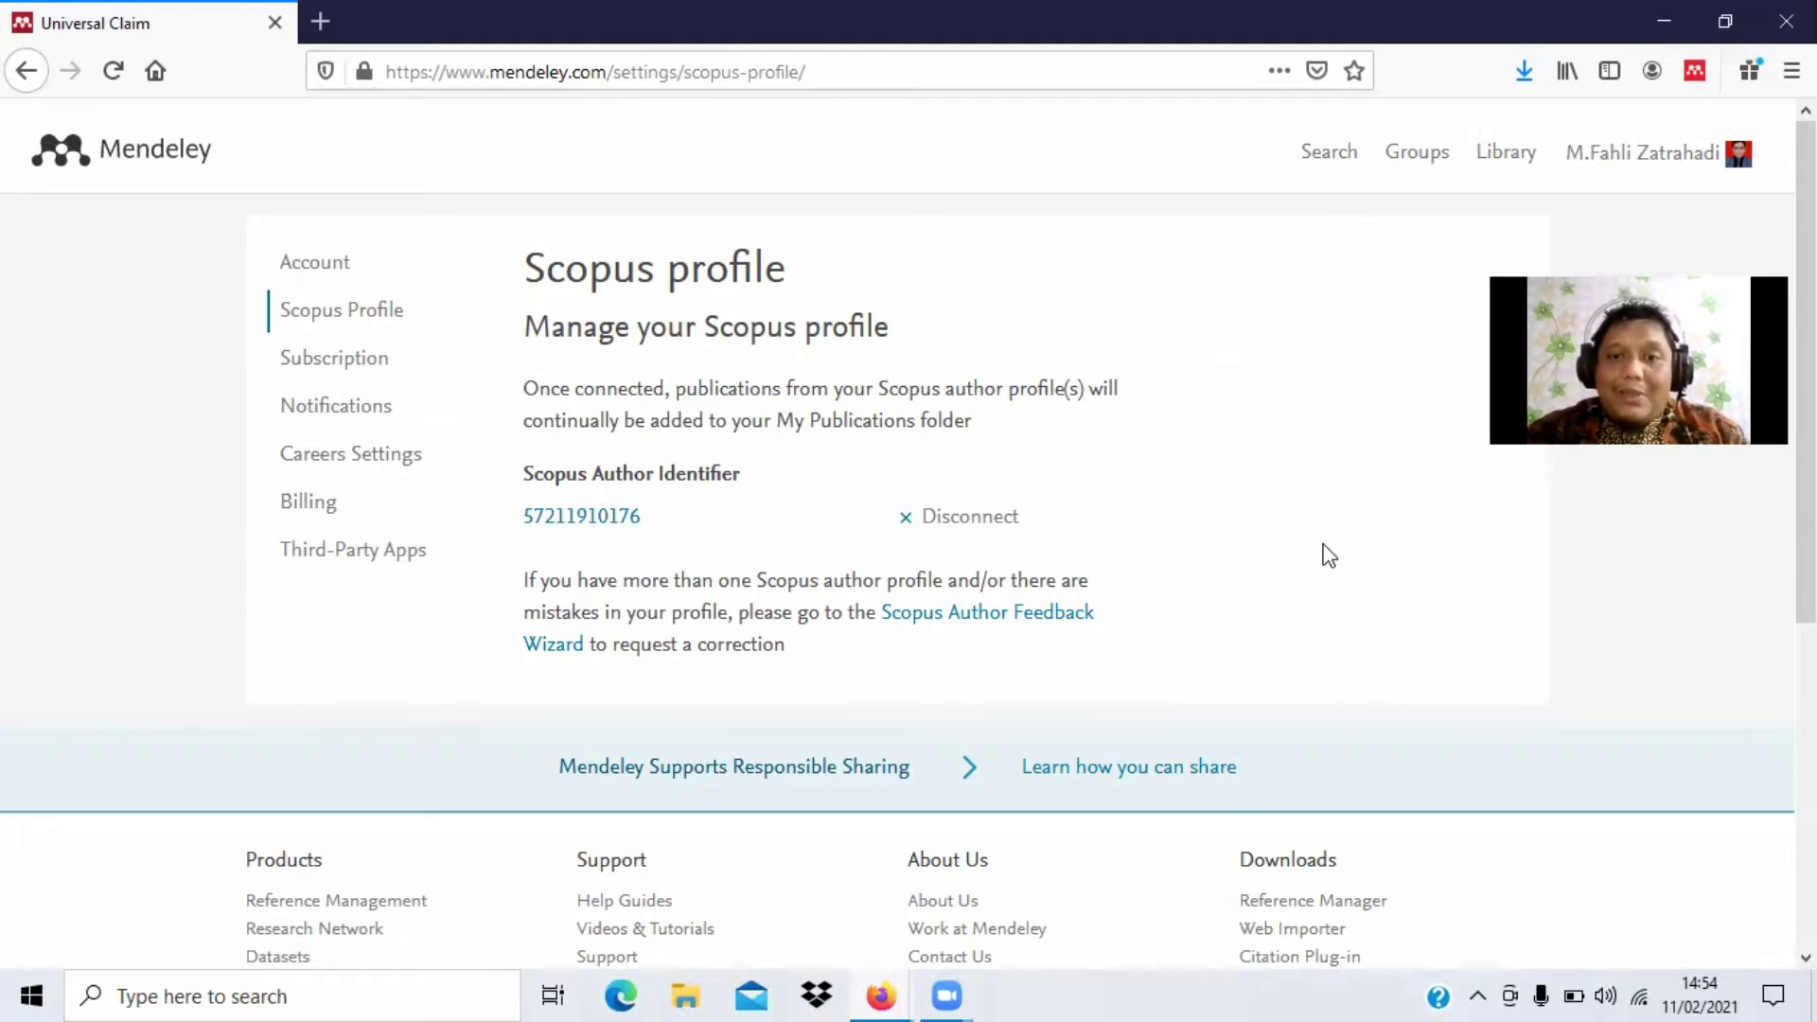
Step: Open scopus.com in a new browser tab and go to the author profile search form
click(322, 21)
text(scopus)
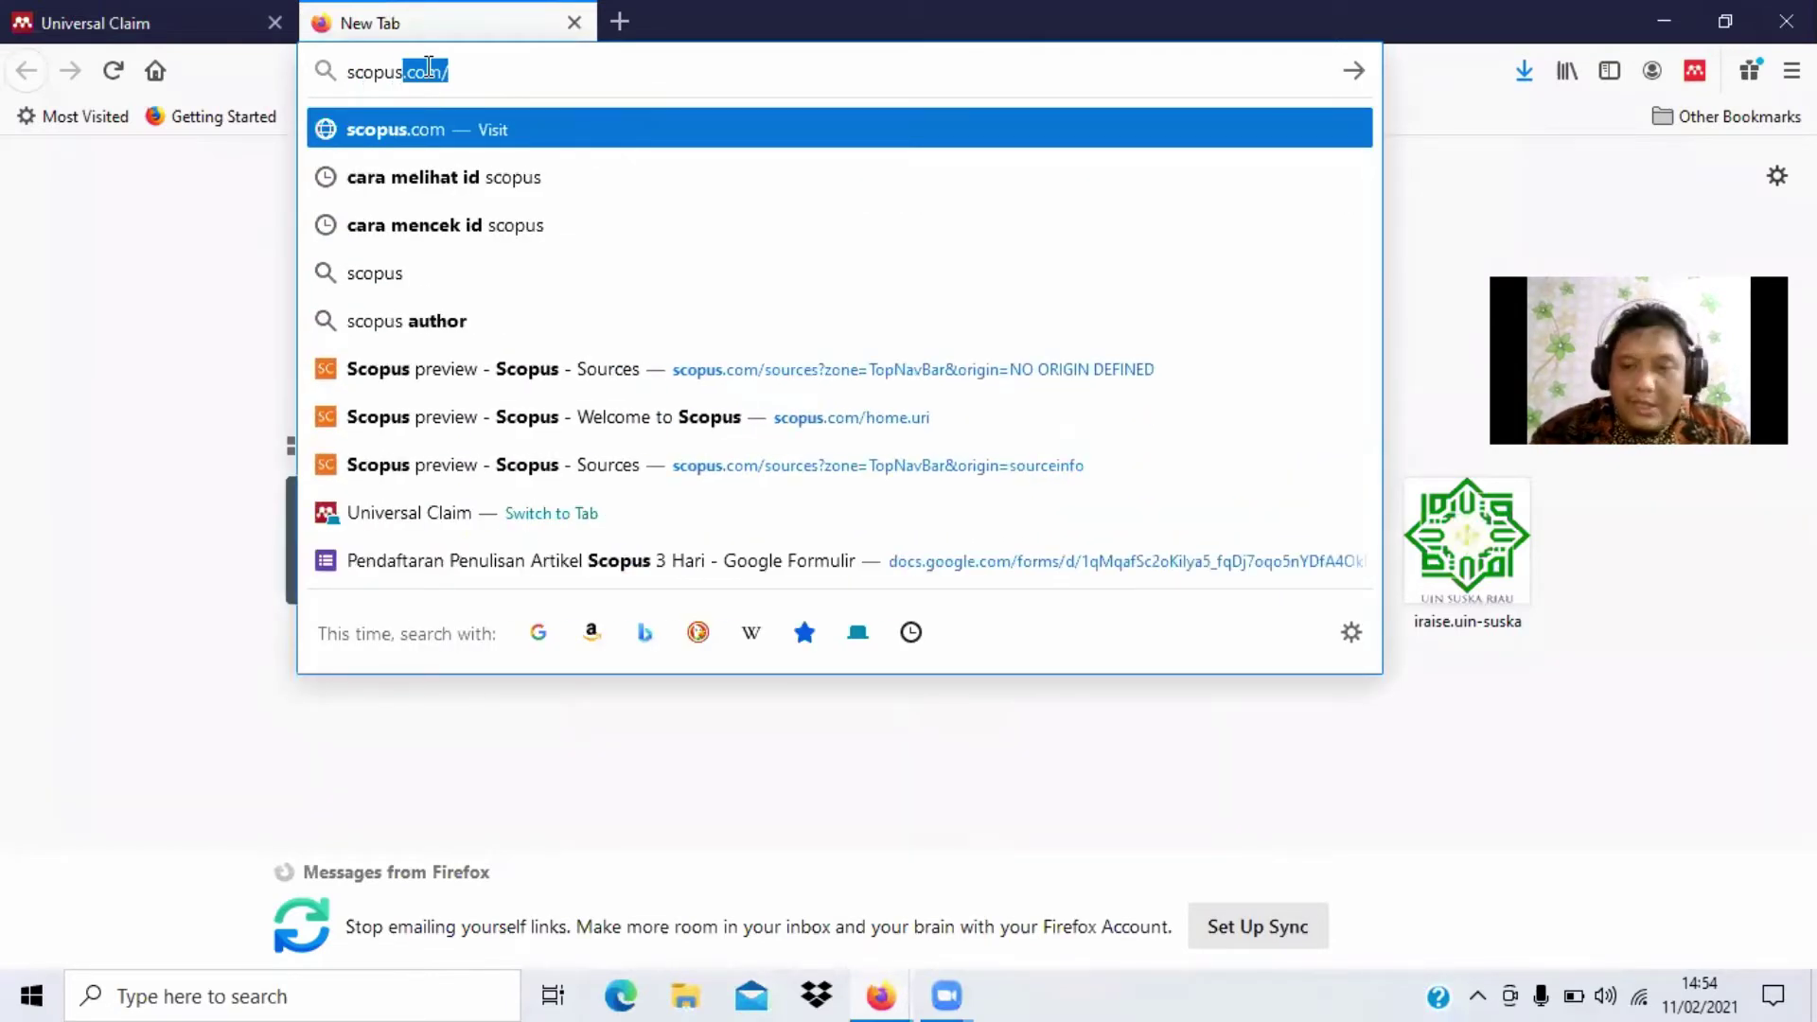
key(Return)
click(429, 71)
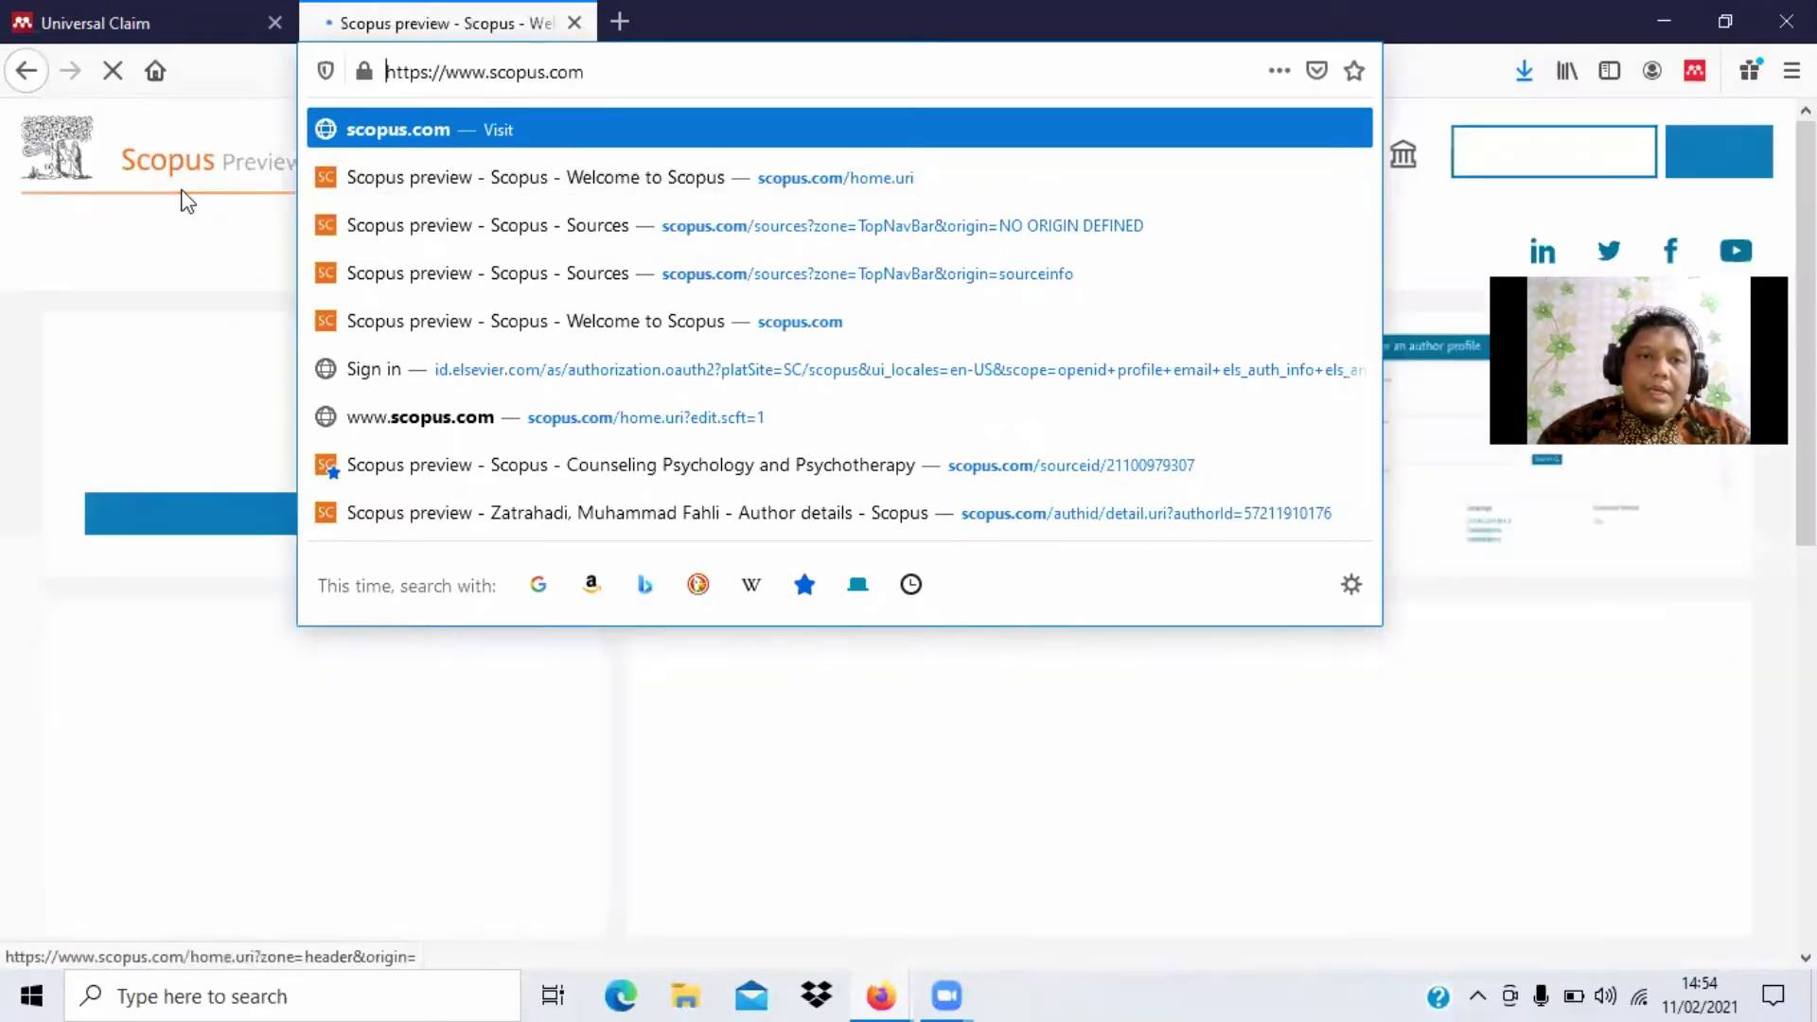
key(Return)
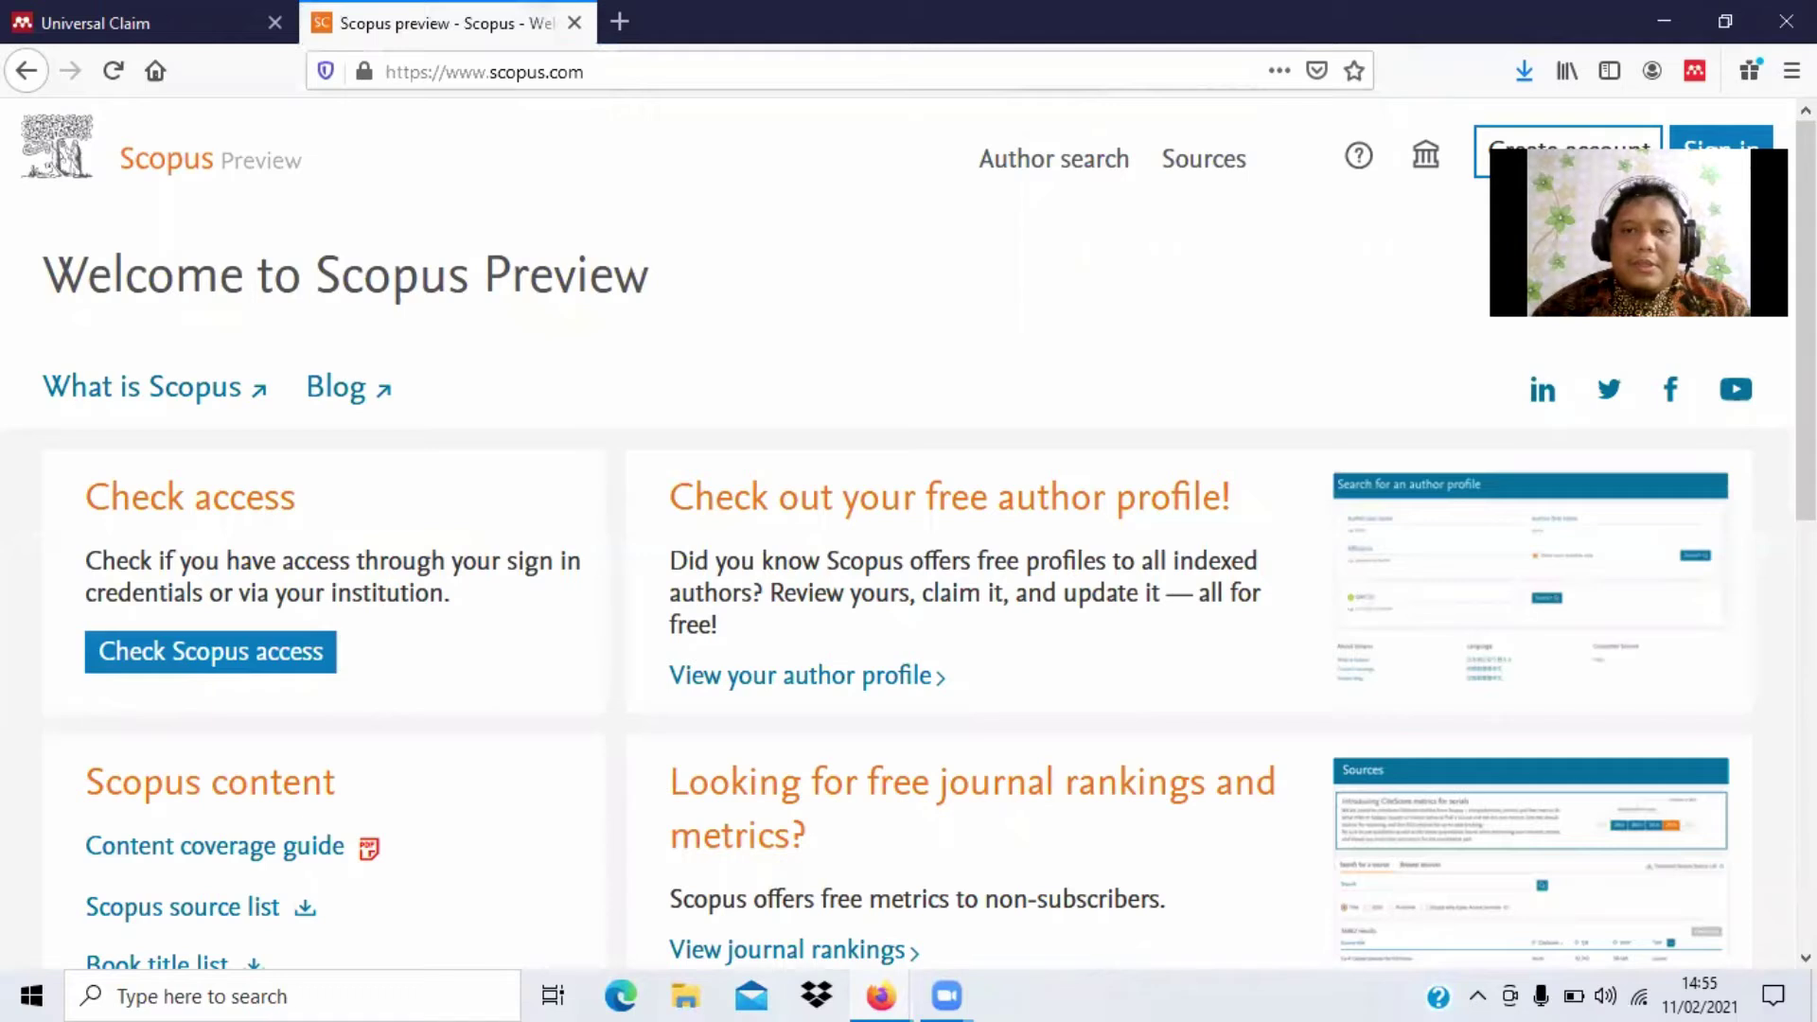
click(1071, 175)
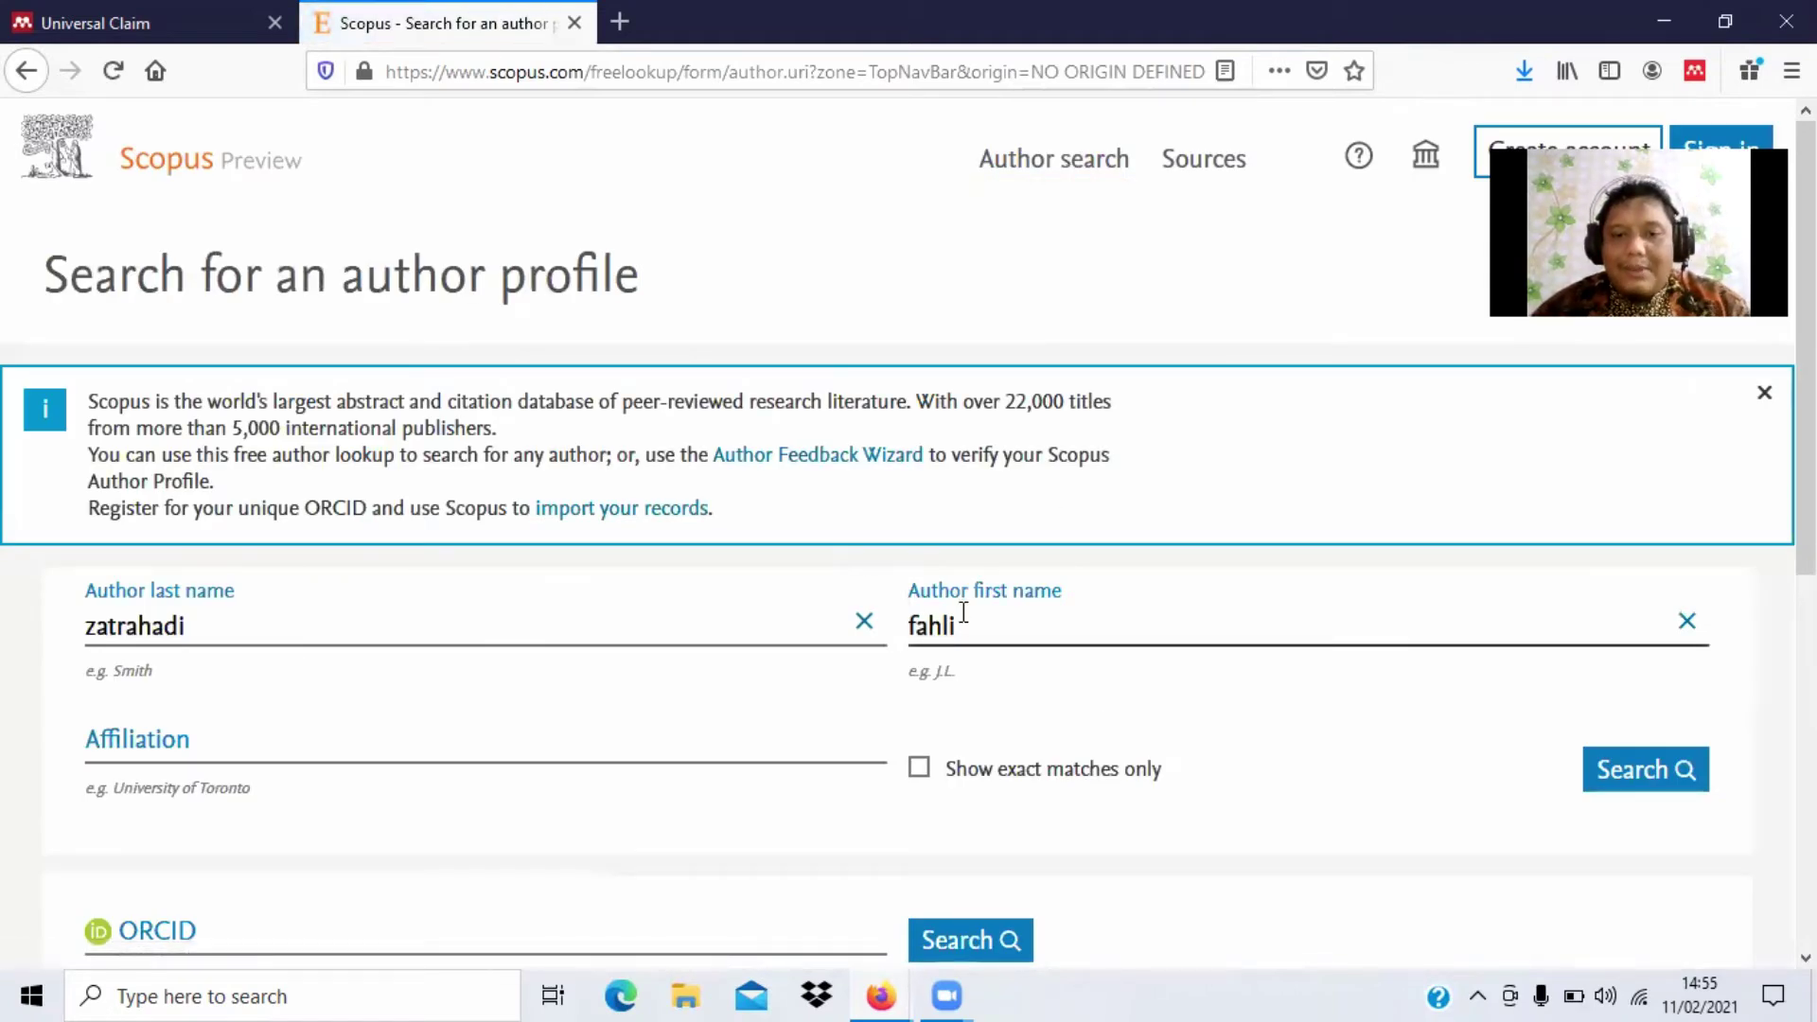
Step: Try the author search with an initial in front of the account owner's first name, then return to the search form
drag(957, 620, 860, 620)
drag(227, 620, 13, 633)
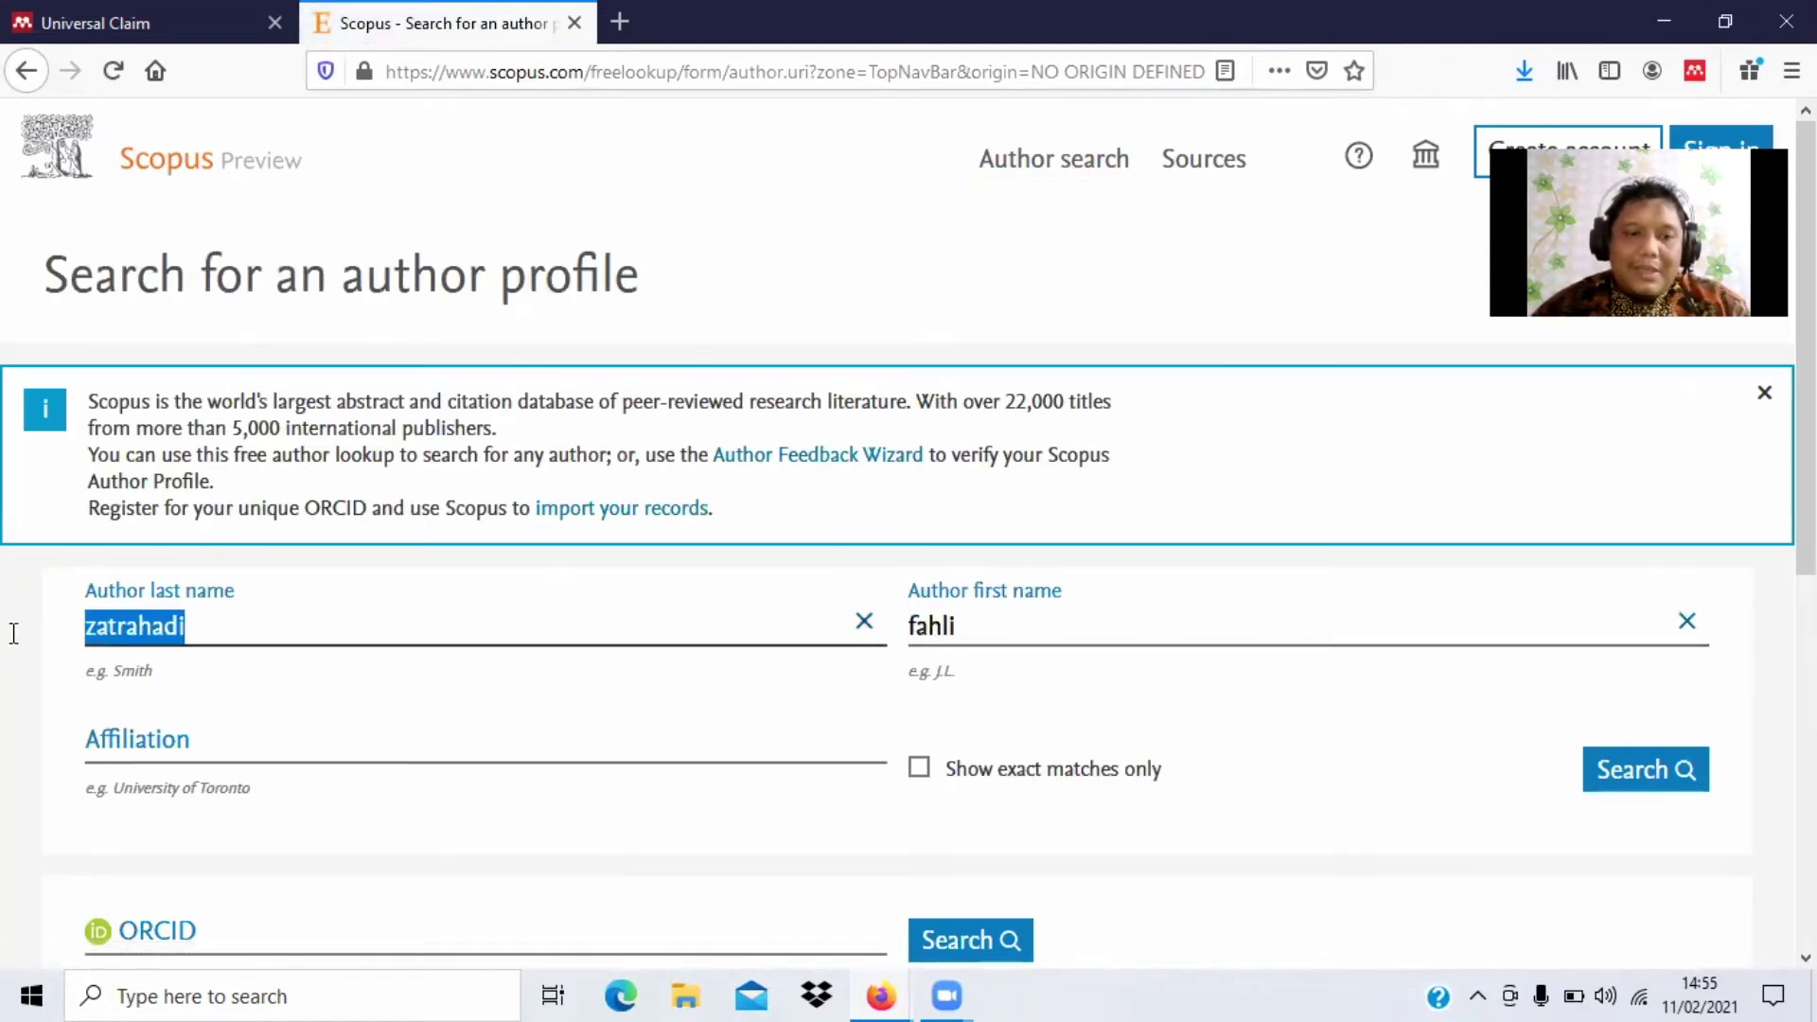
drag(998, 628, 890, 641)
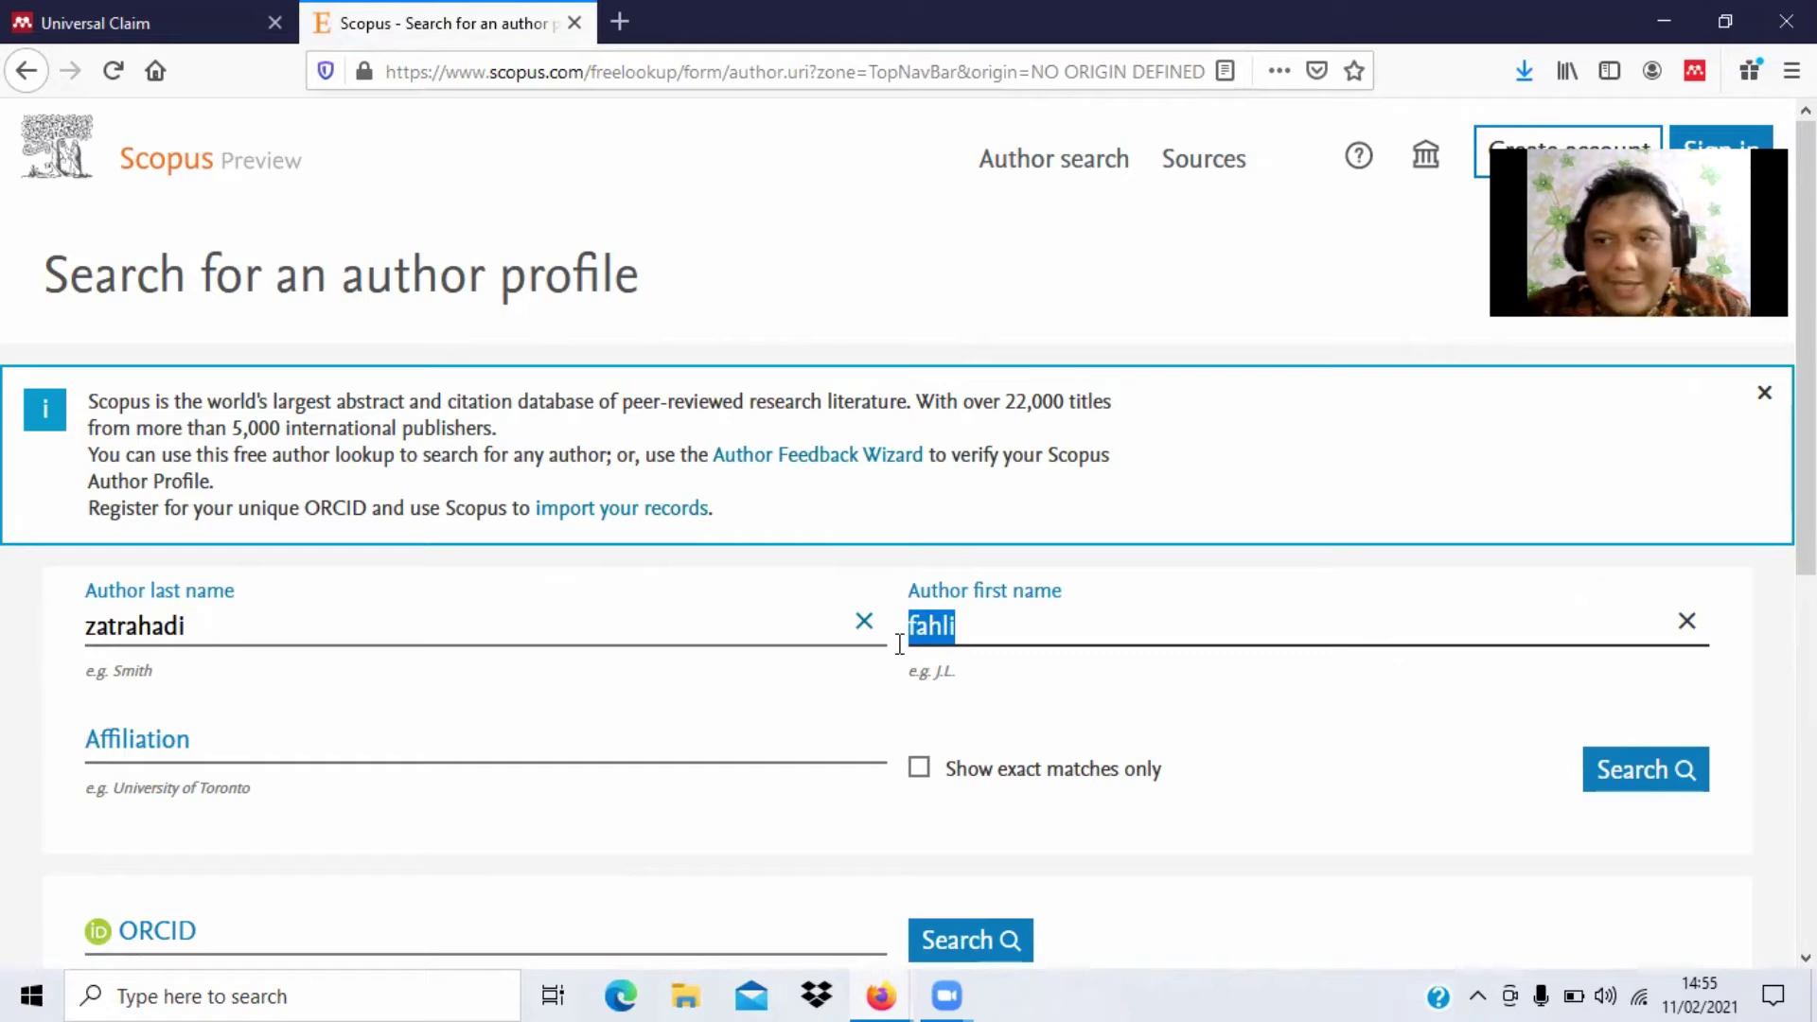
text(m)
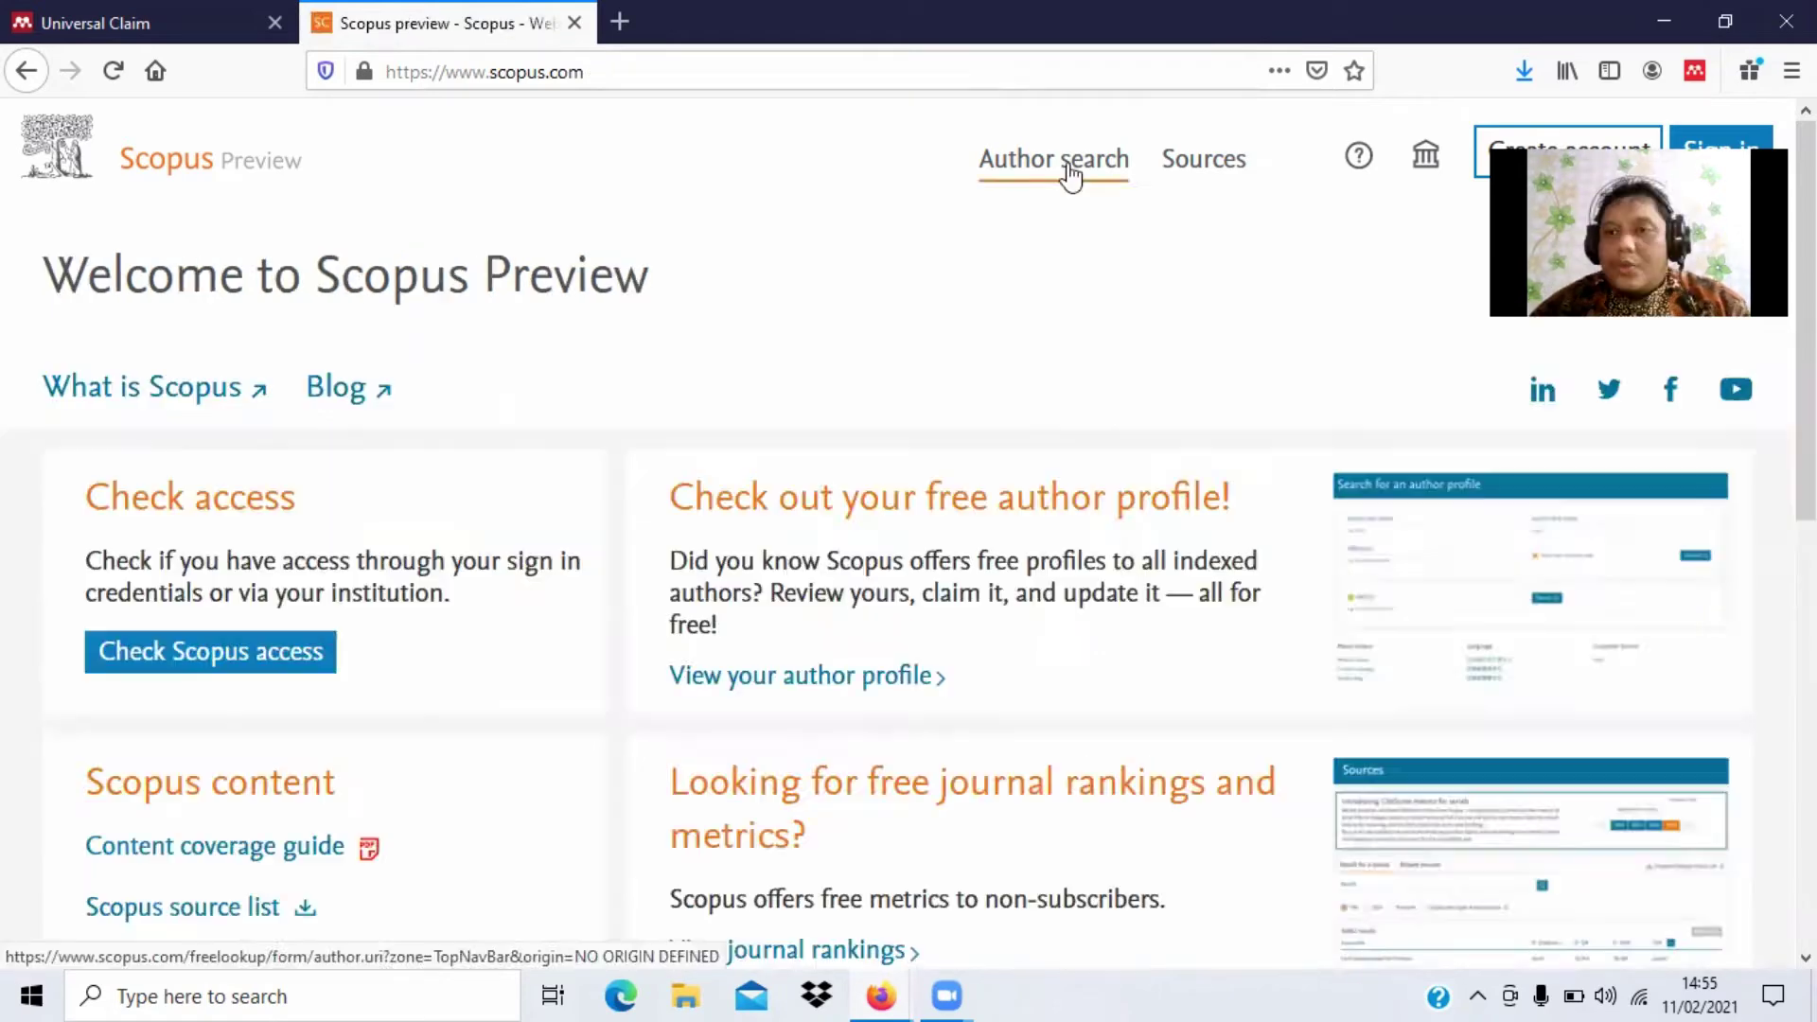
click(1066, 169)
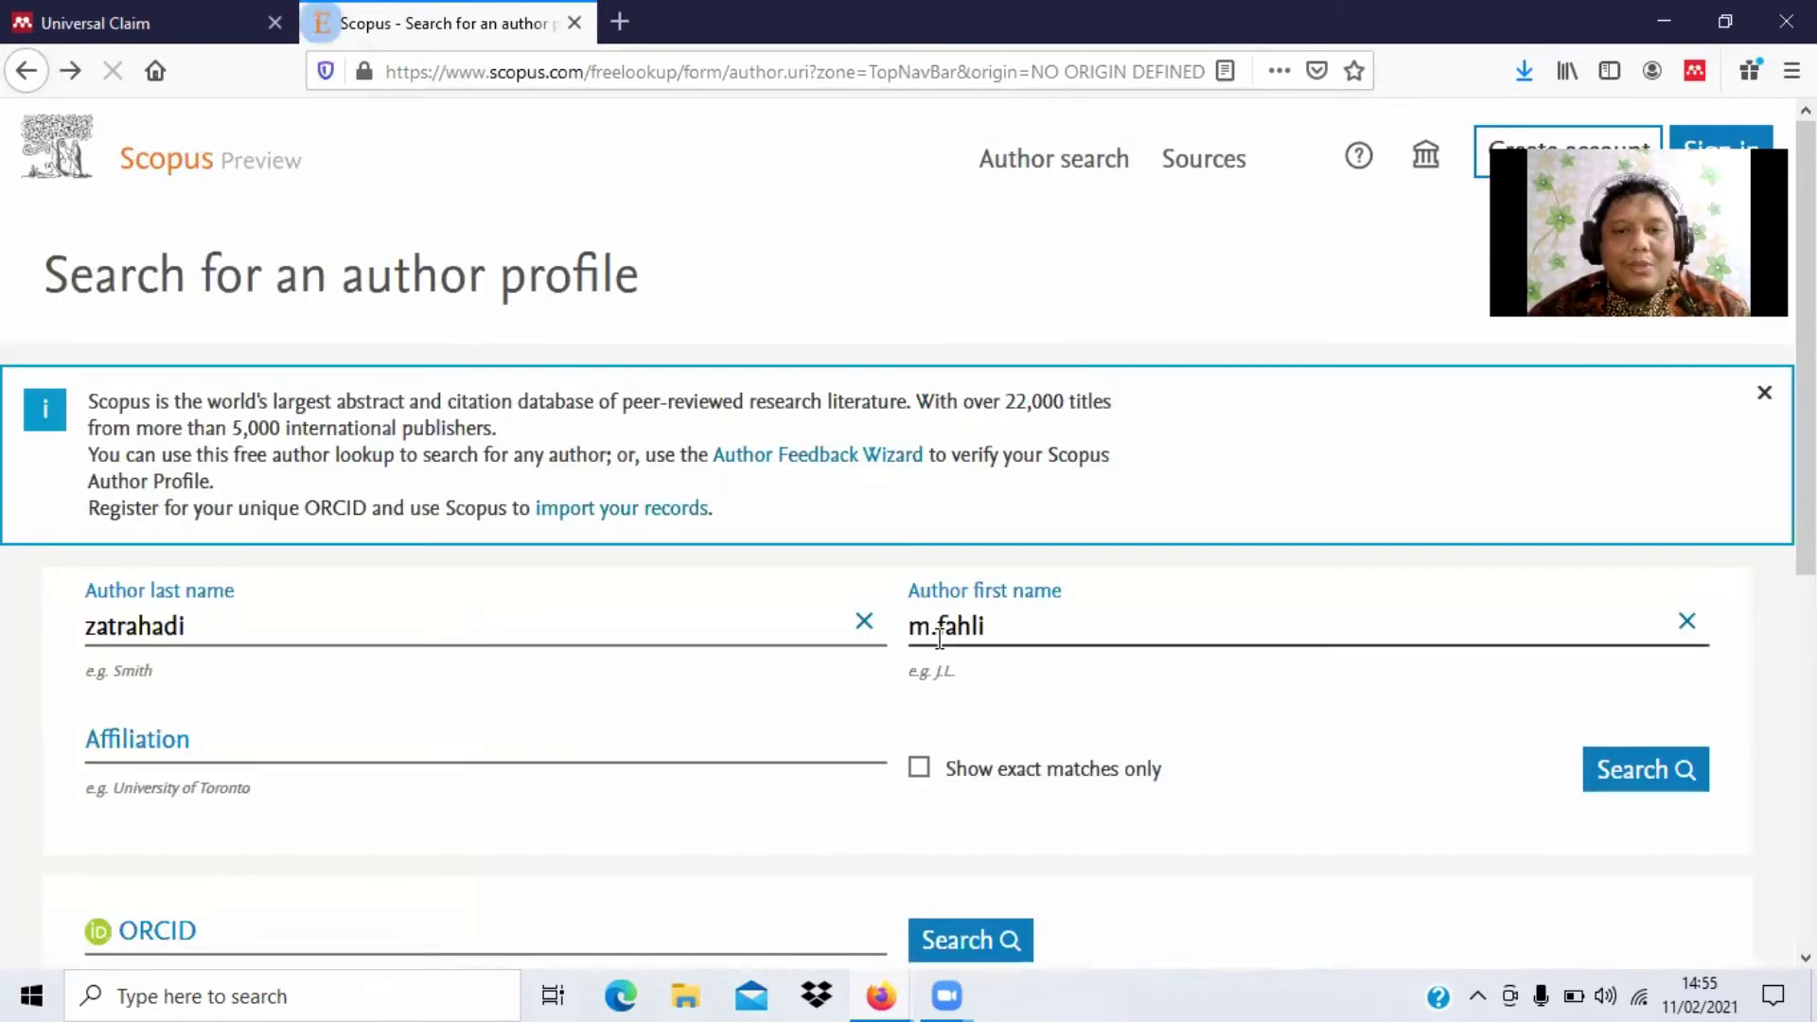
Step: Search for the author with a deliberately misspelled first name without the initial, and highlight the result message
click(937, 636)
key(Delete)
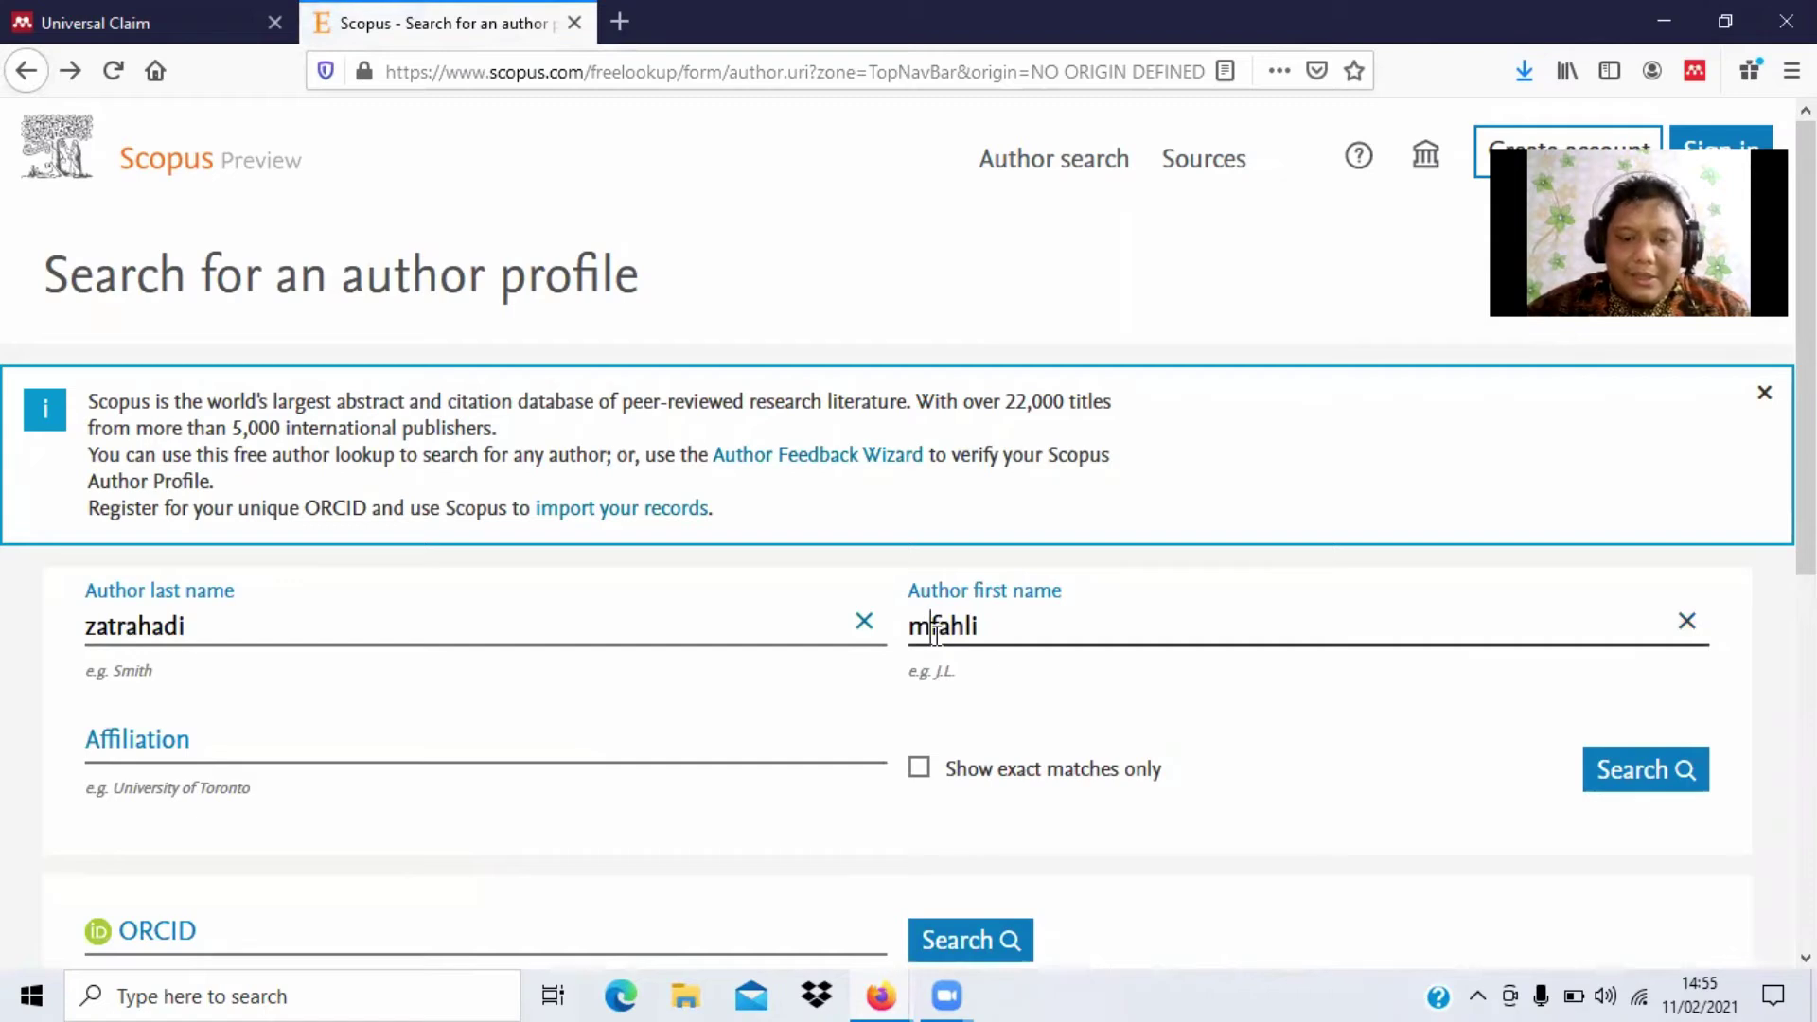
key(BackSpace)
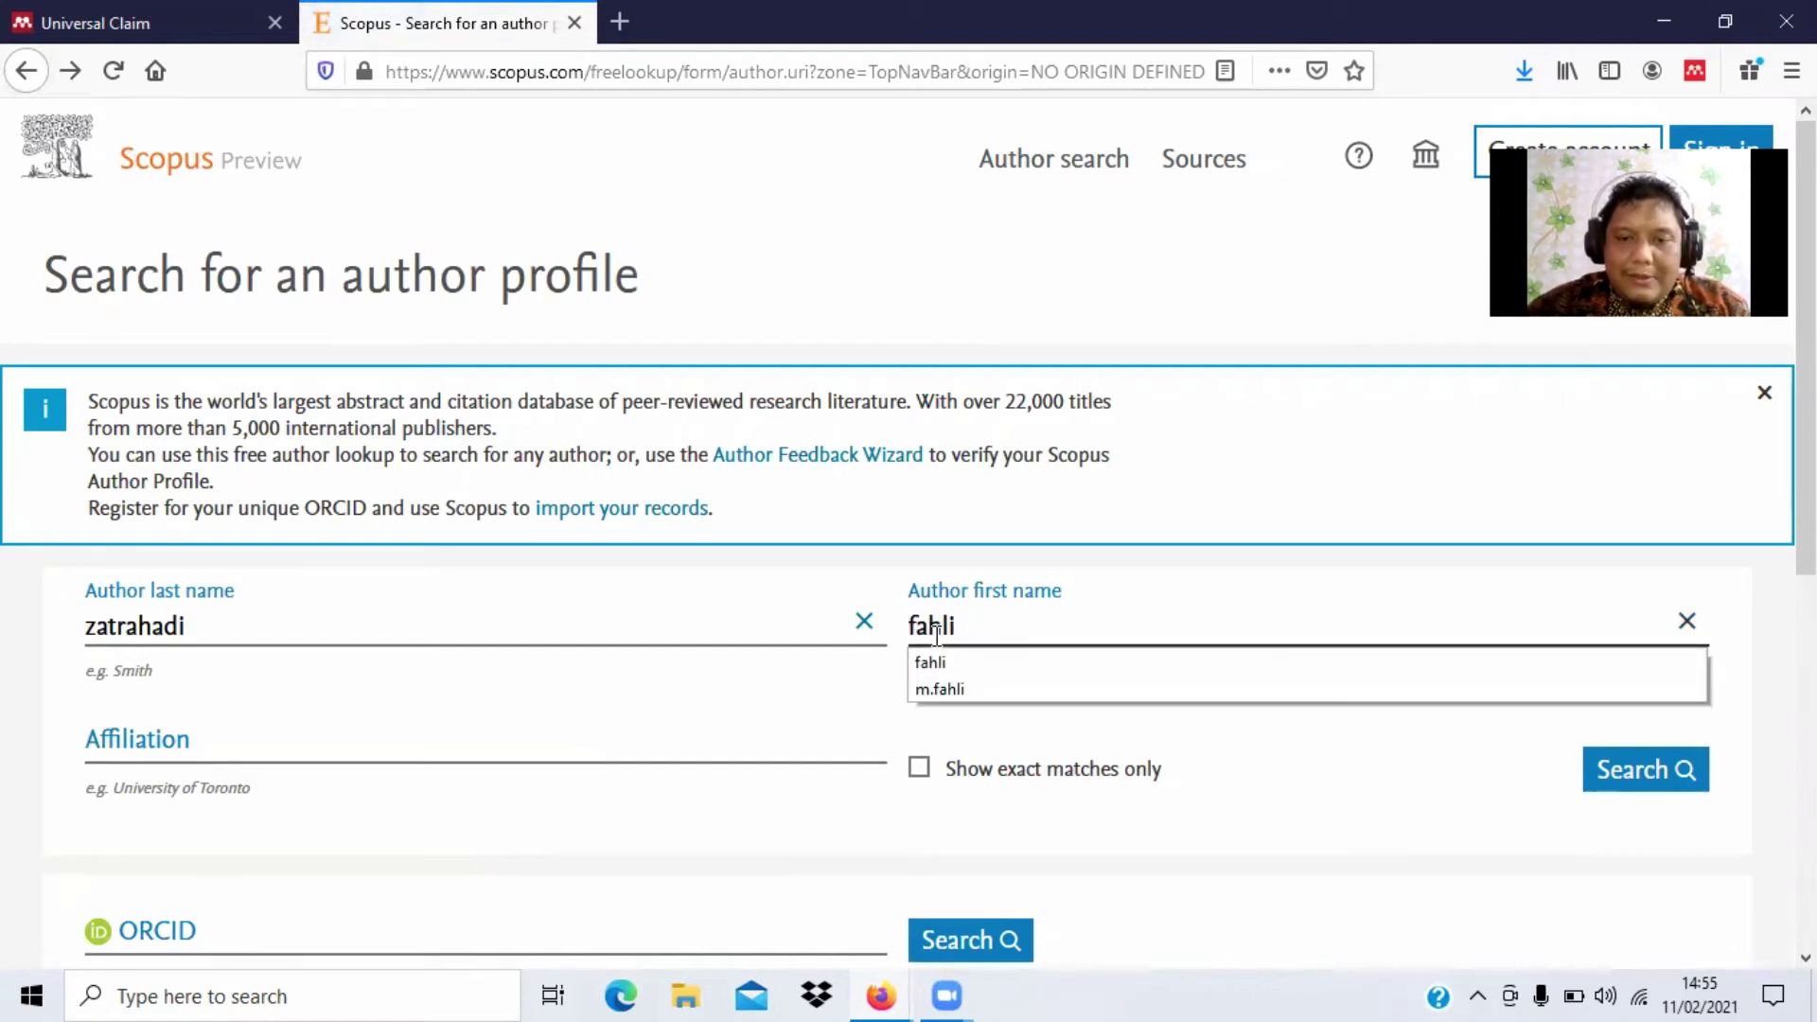
click(937, 636)
key(Delete)
text(k)
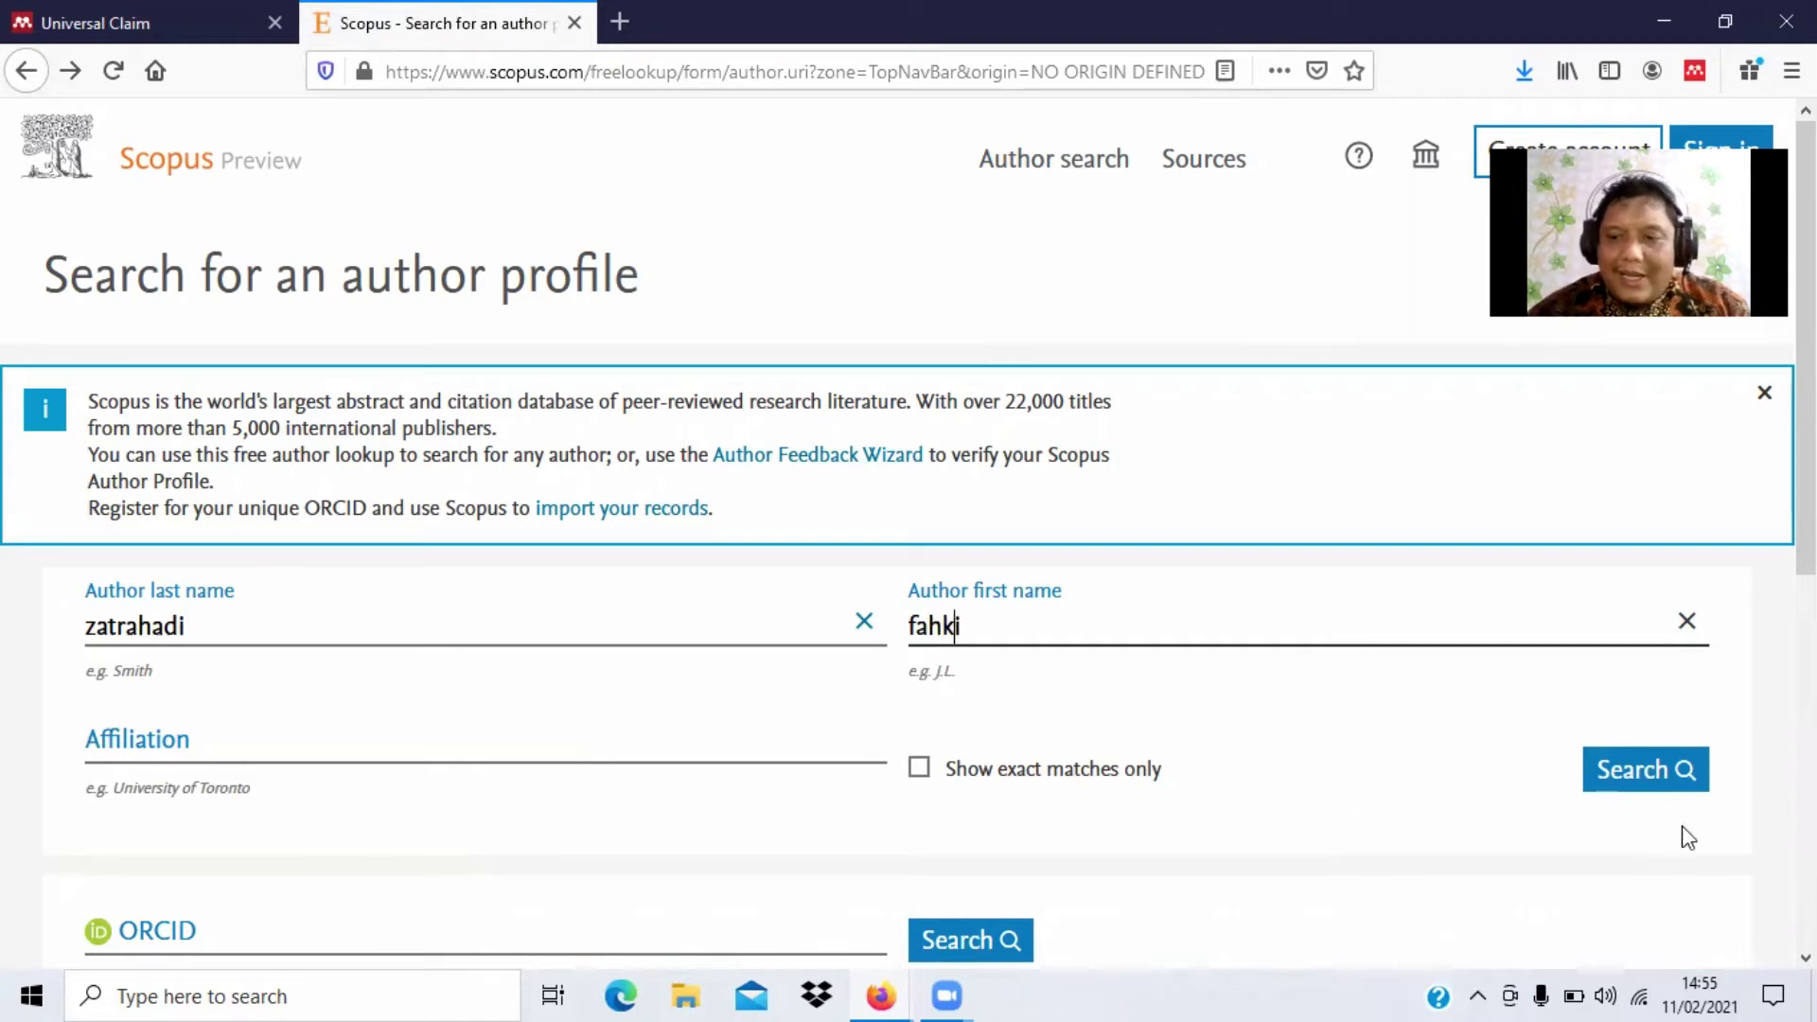
click(1661, 785)
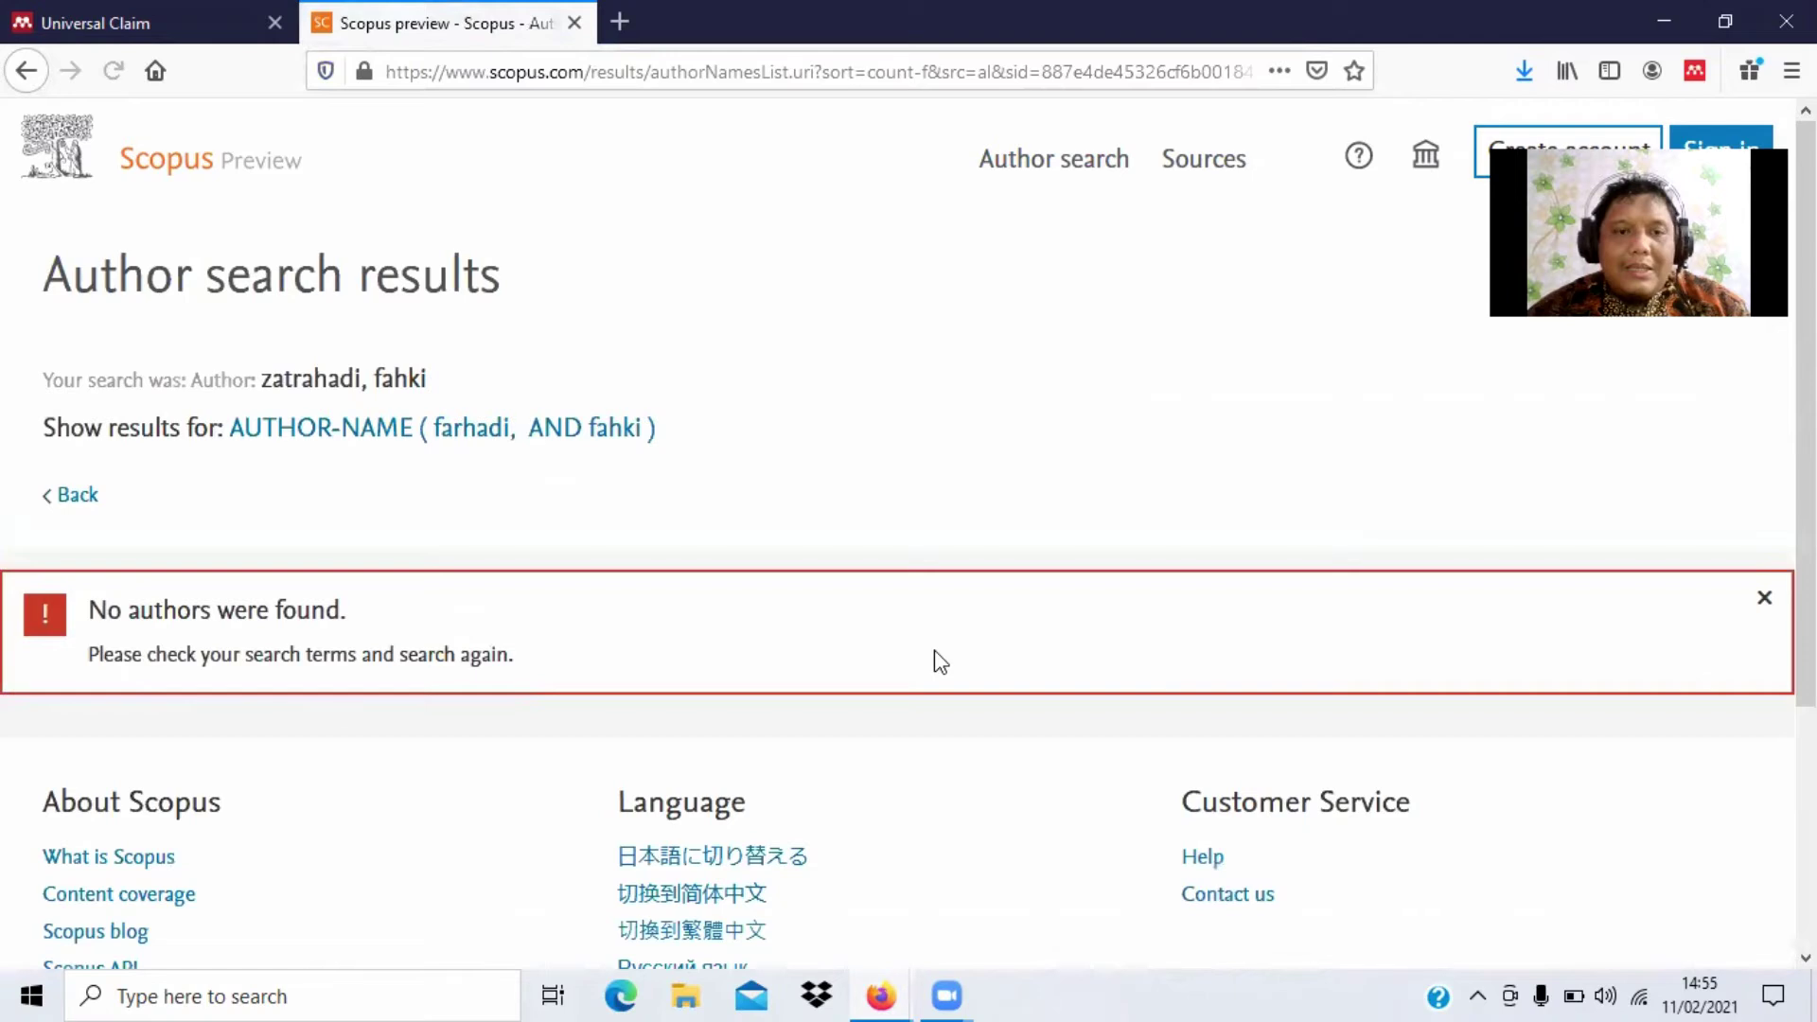
drag(372, 606, 6, 579)
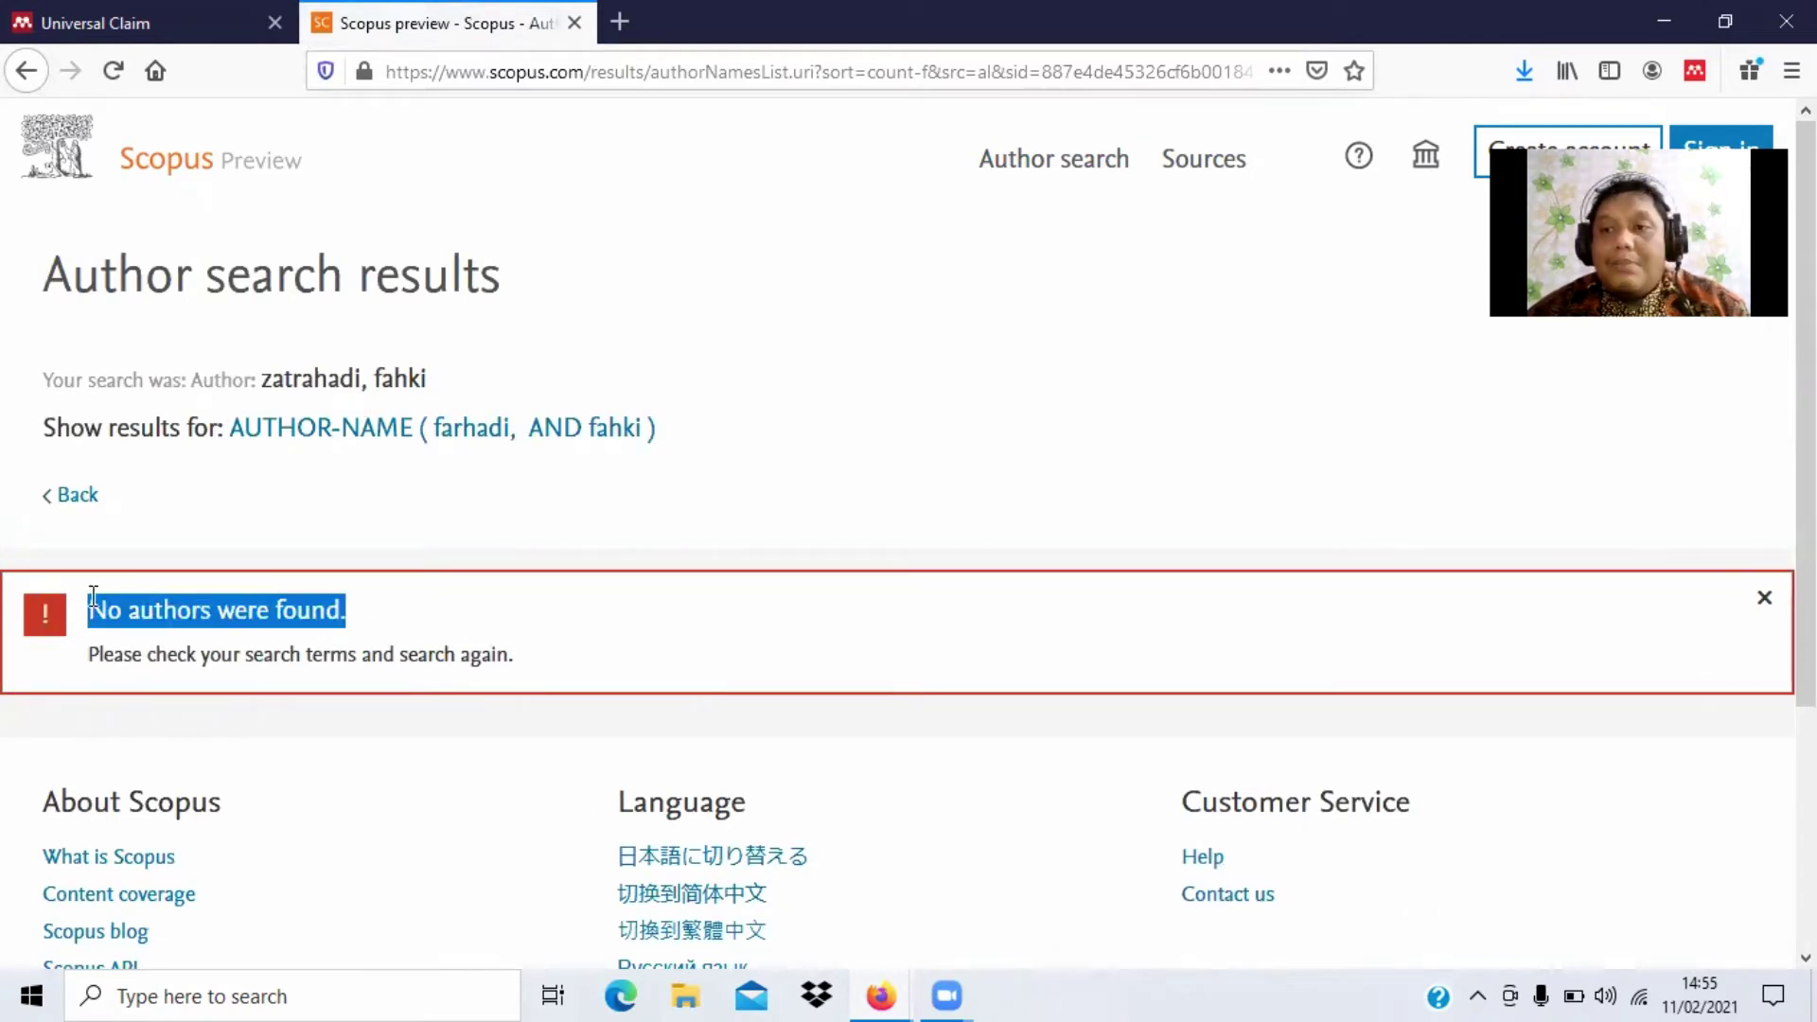
Step: Return to the search form, replace the misspelled entry with the account owner's full first given name, and search again
click(24, 70)
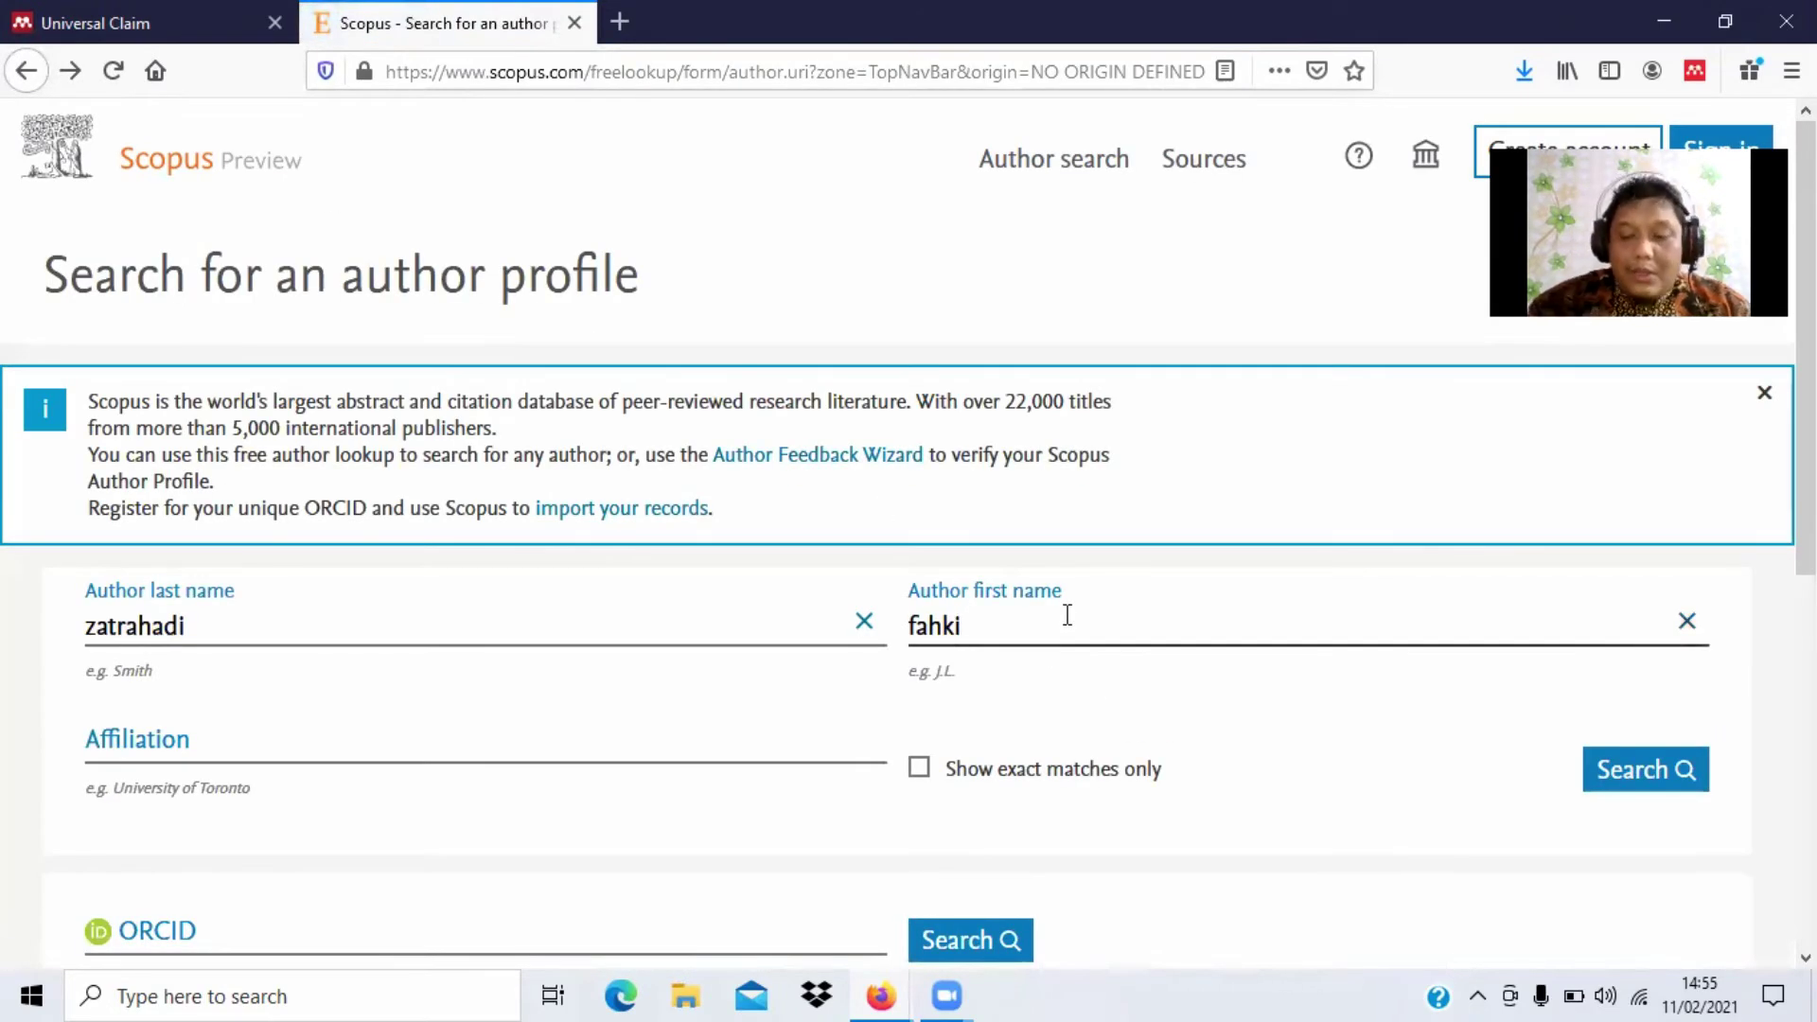
key(BackSpace)
key(BackSpace)
key(BackSpace)
key(BackSpace)
key(BackSpace)
text(muhammad)
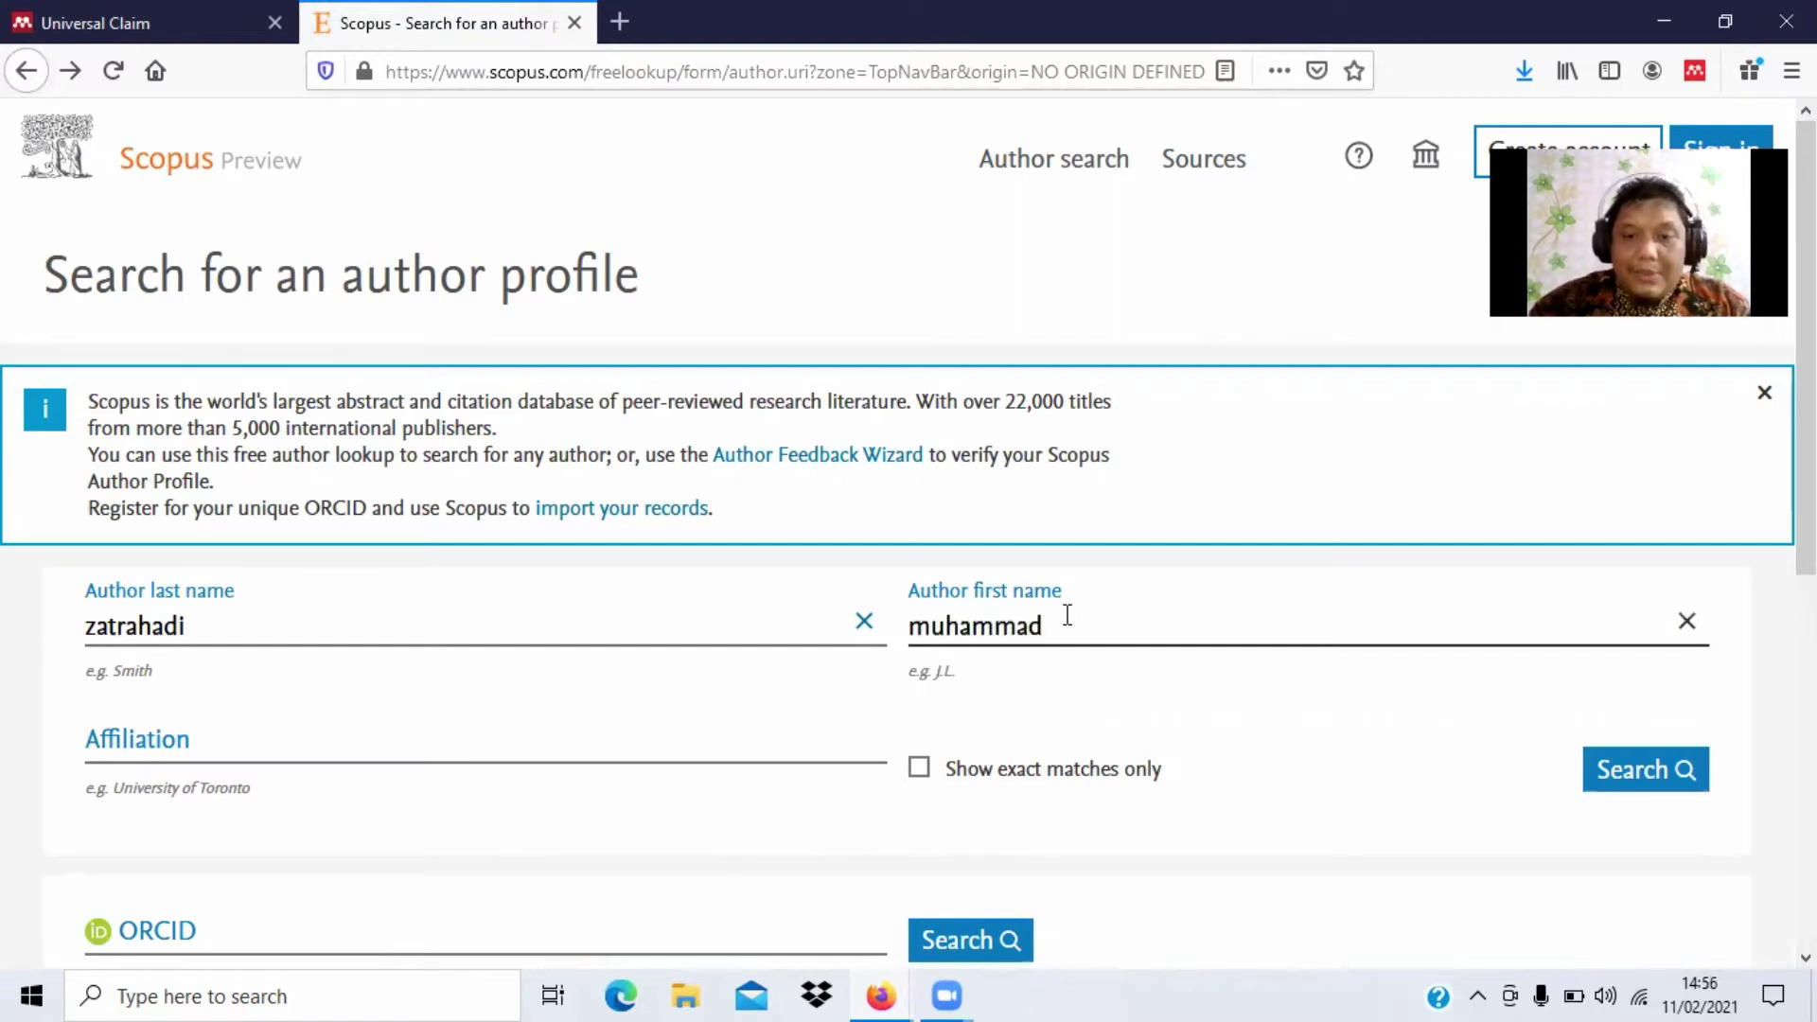
key(Return)
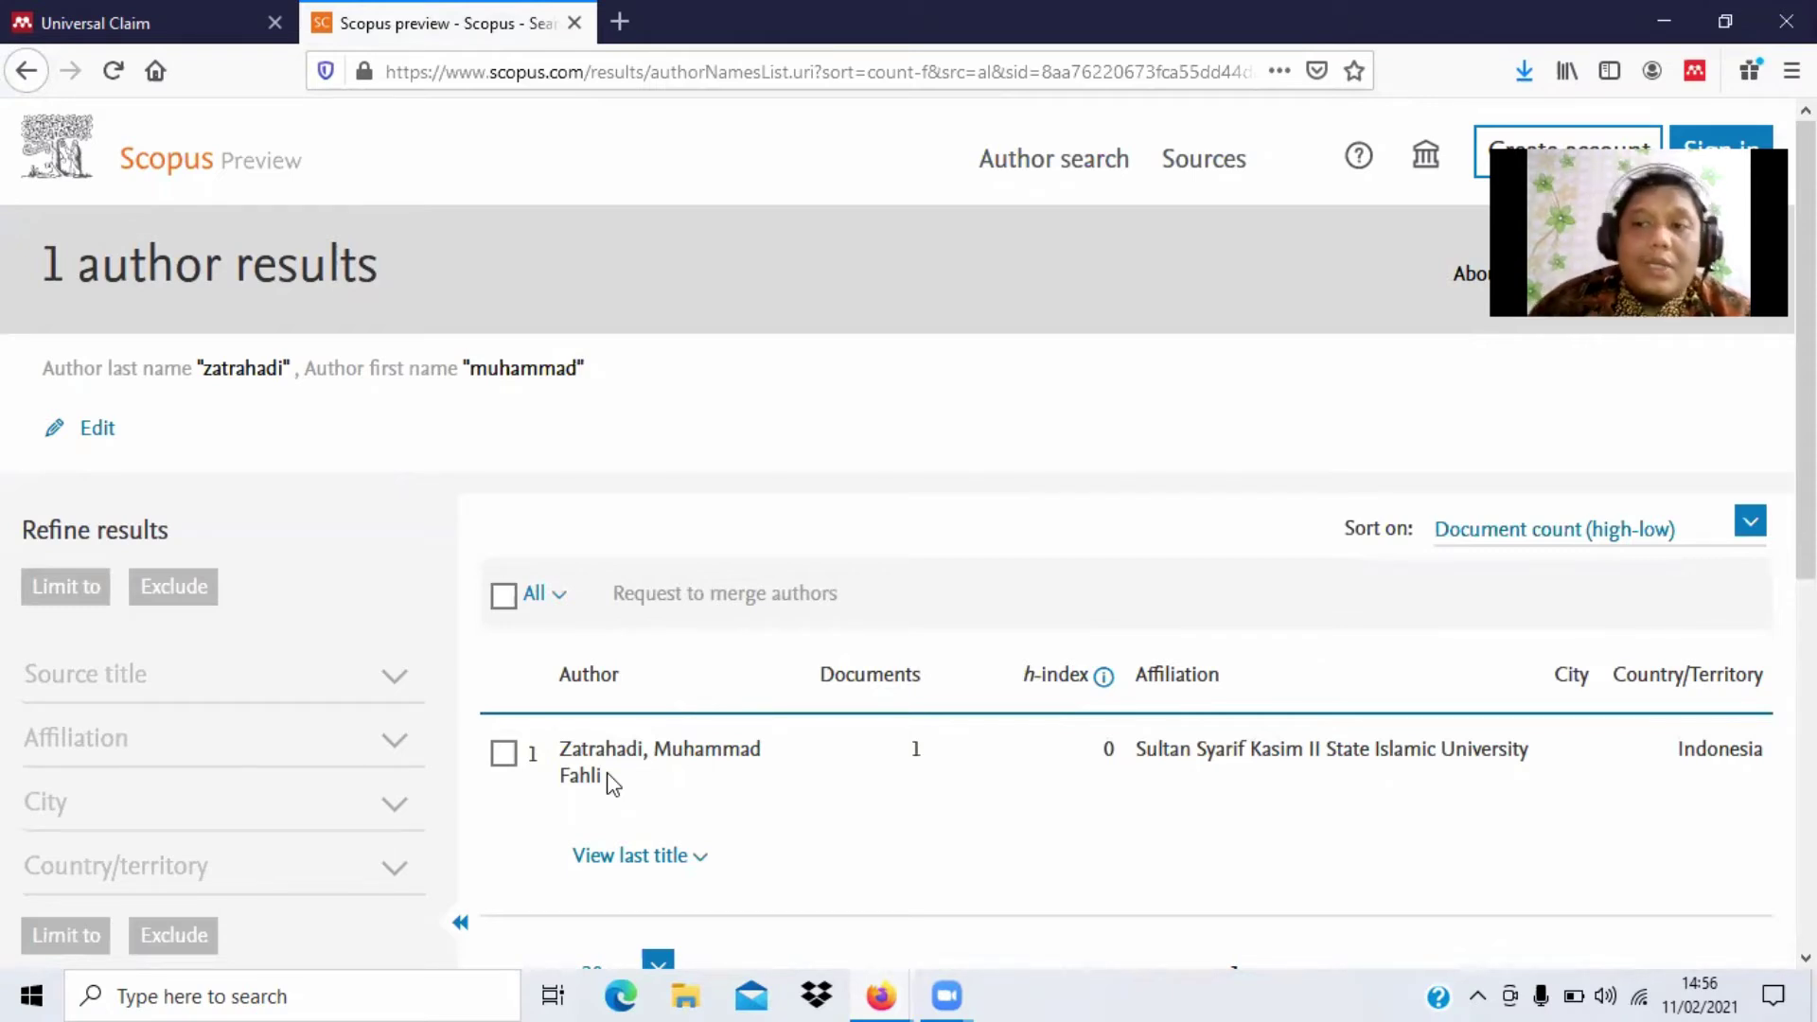
Step: Go back to the form and search for a different author's last and first name as an example
click(27, 71)
click(511, 635)
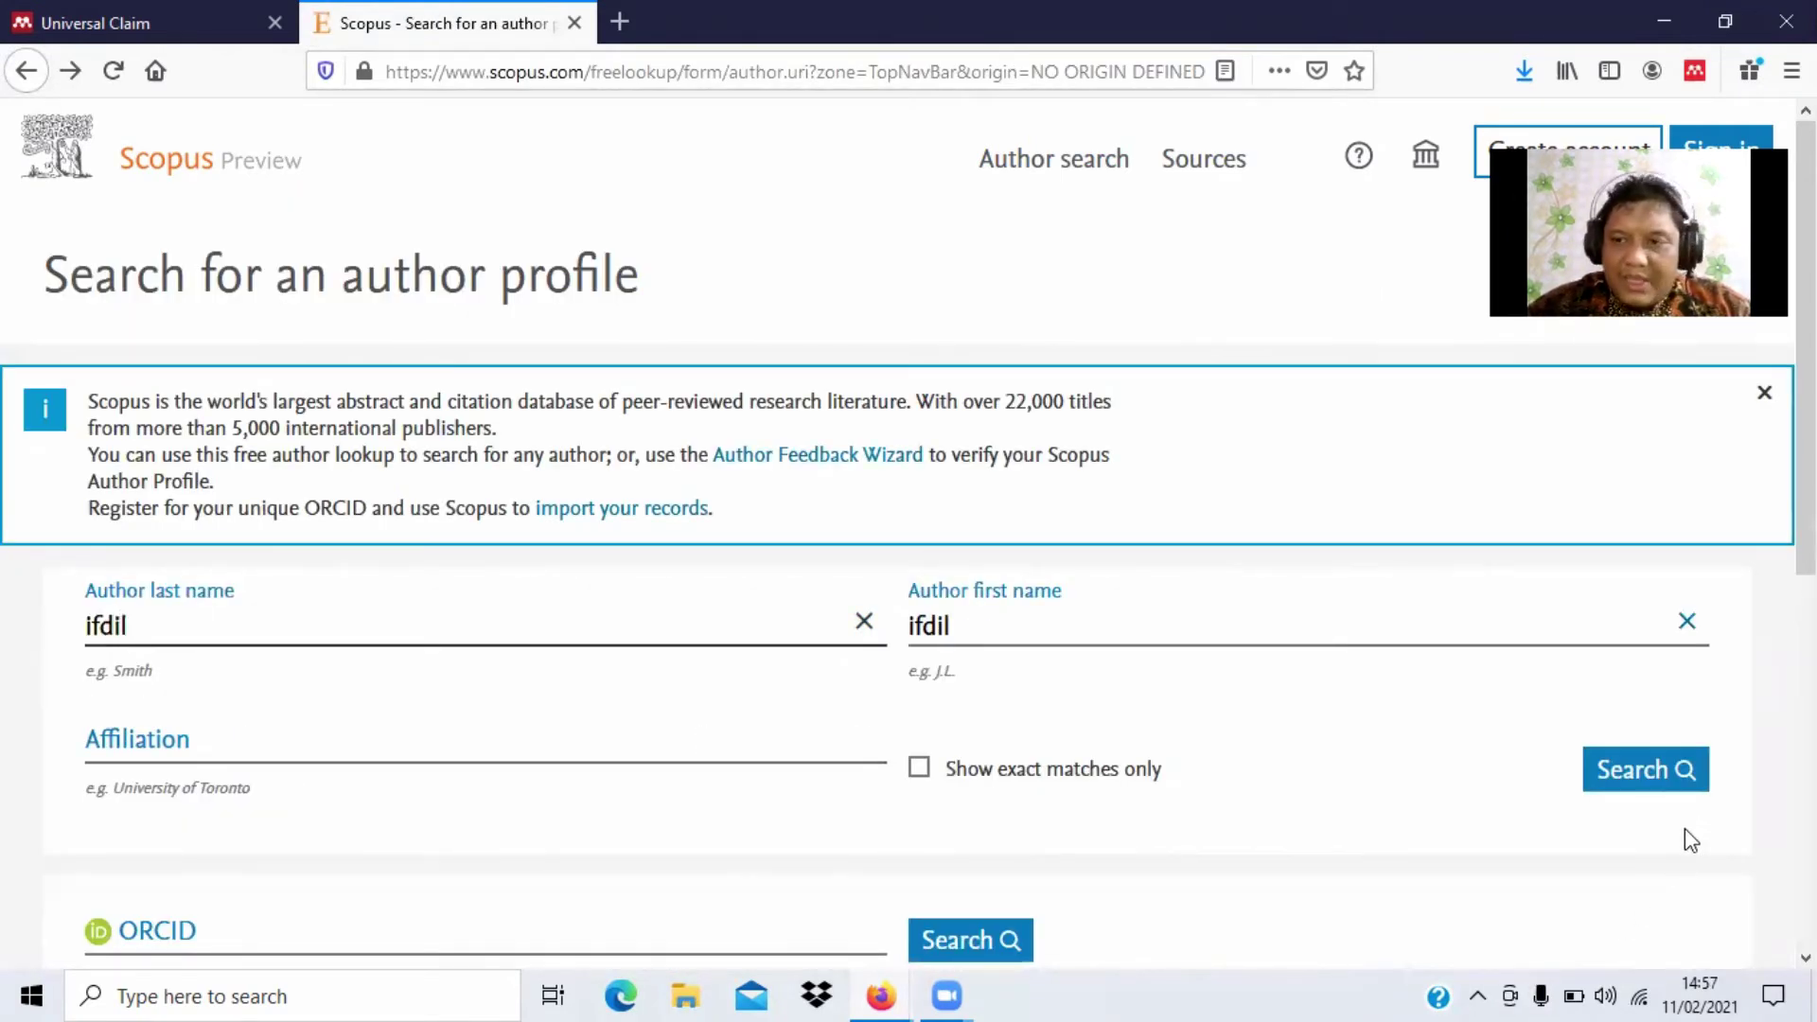
click(1675, 800)
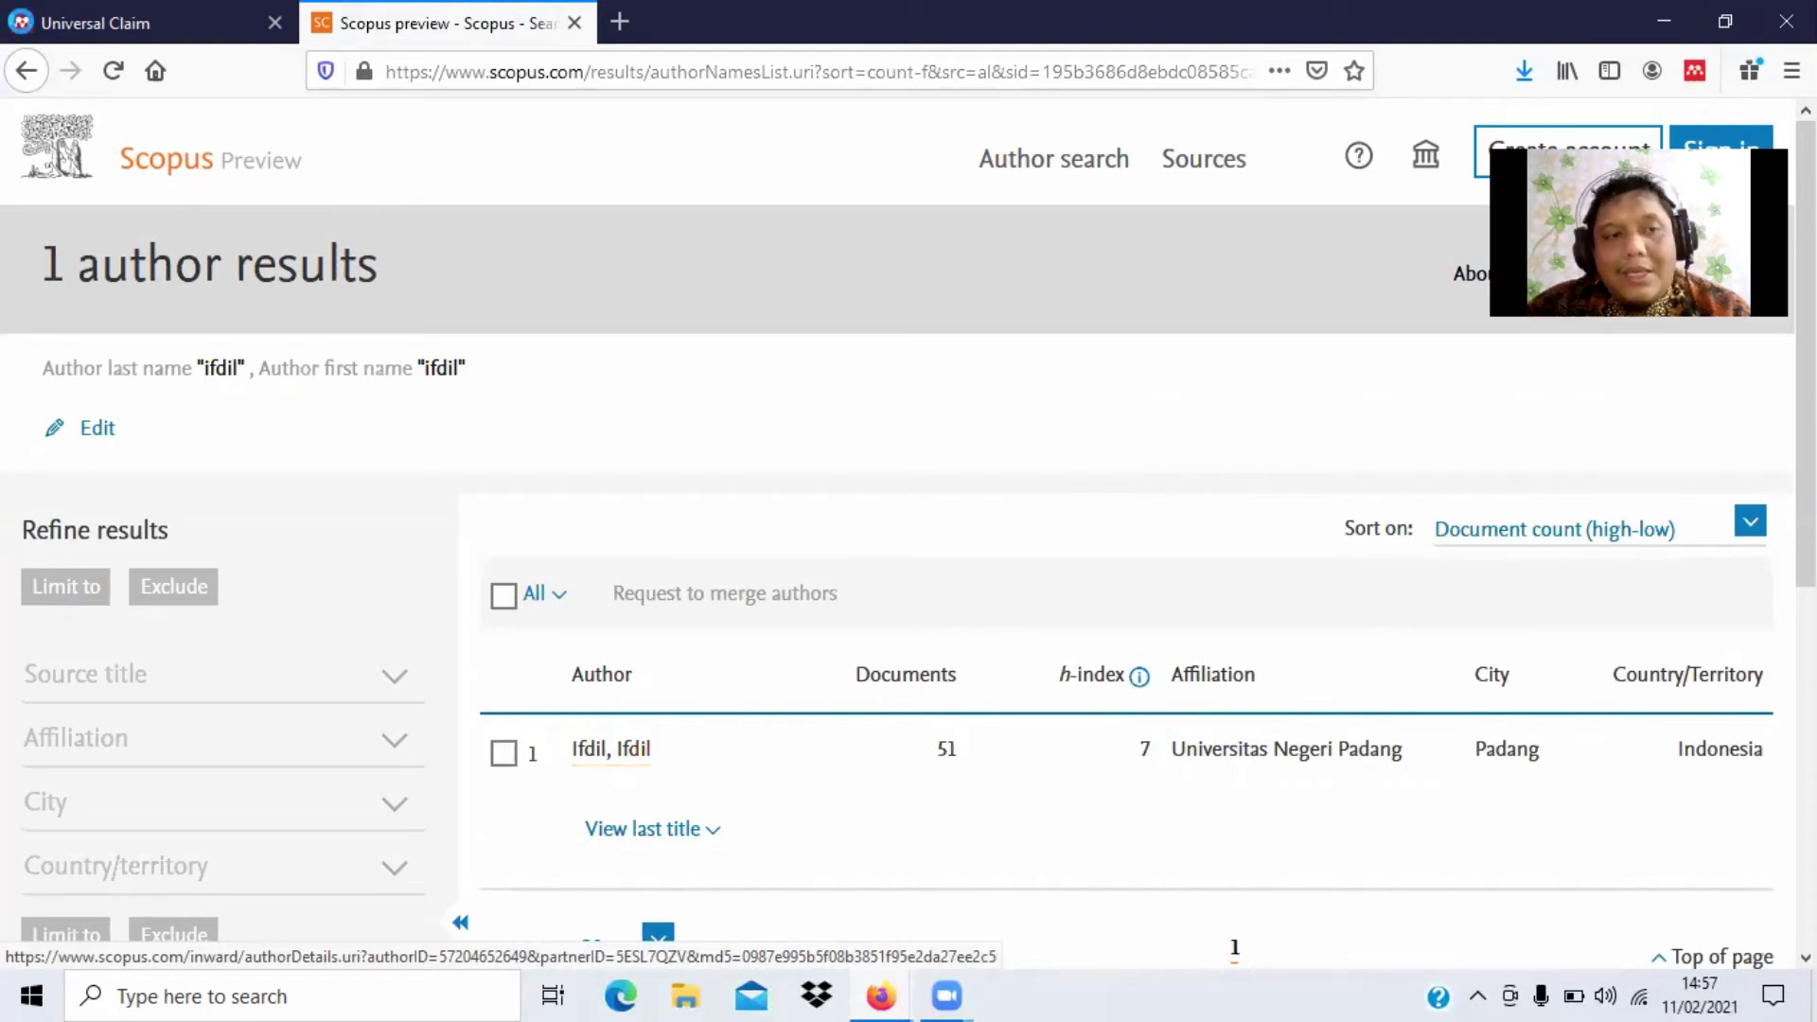
Step: Return to the search form, enter the account owner's first and last name, and search for the author profile
click(29, 83)
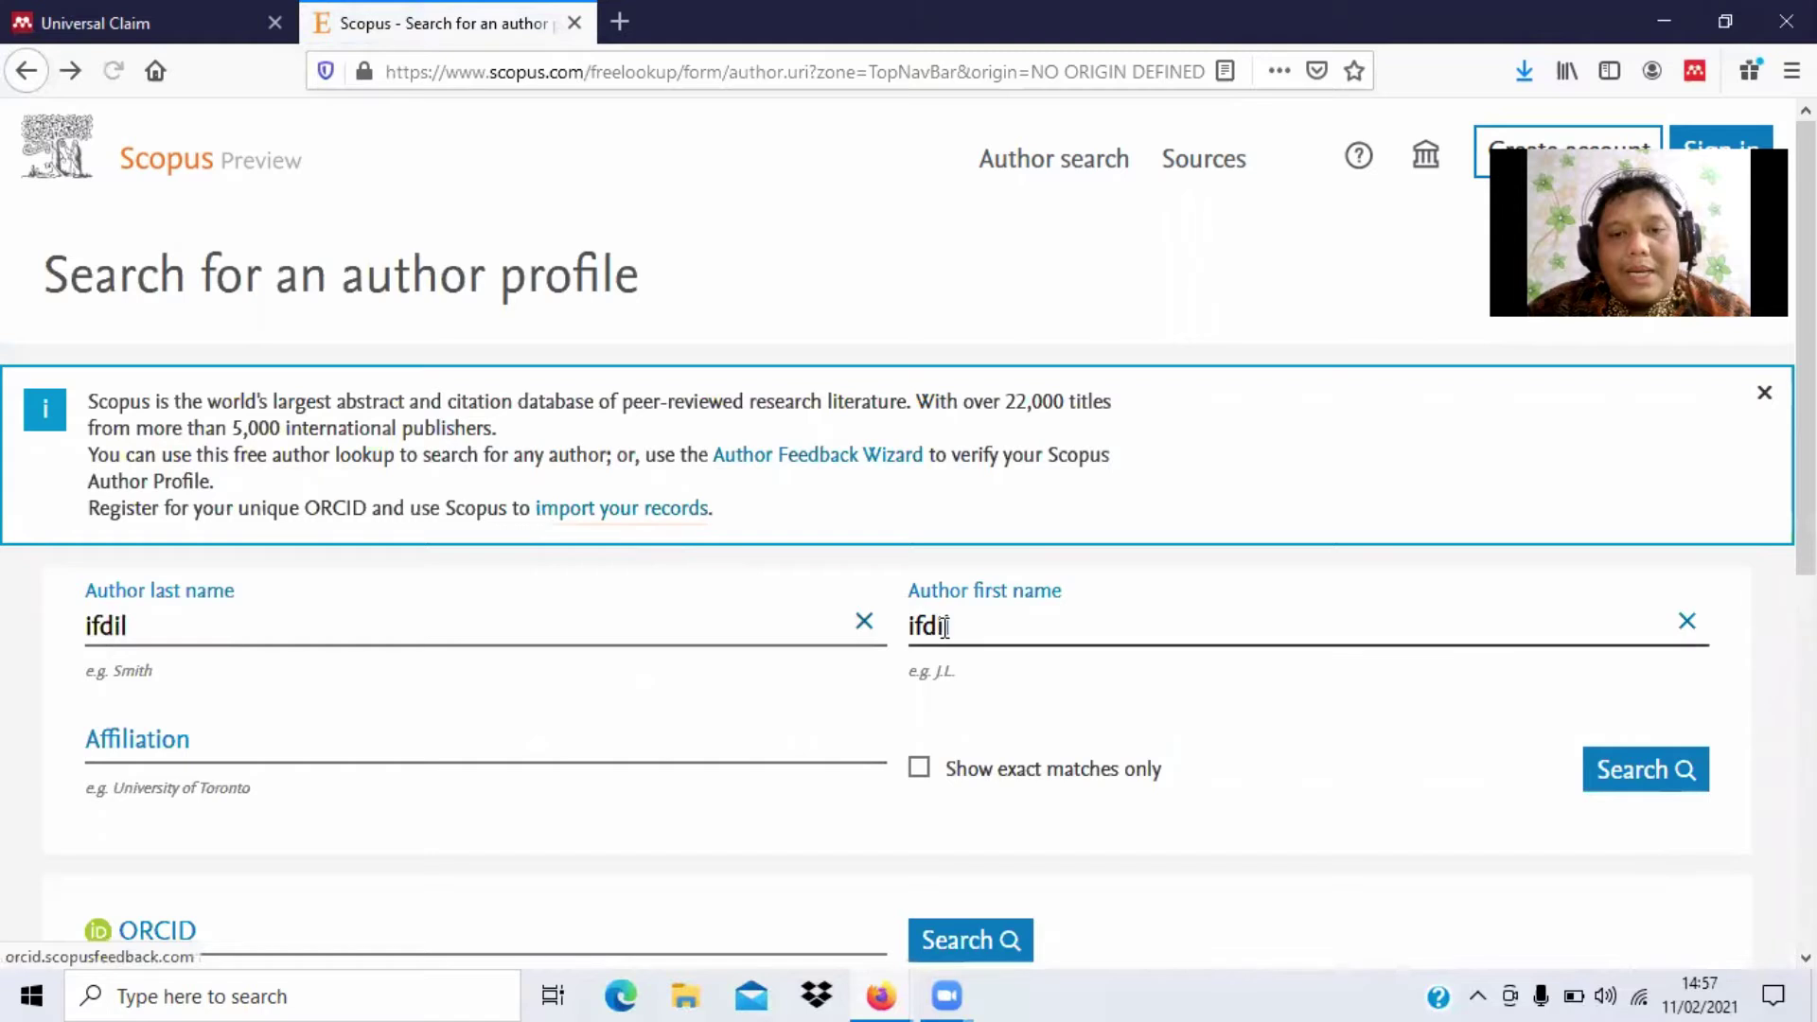
key(ctrl+a)
key(BackSpace)
text(fahli)
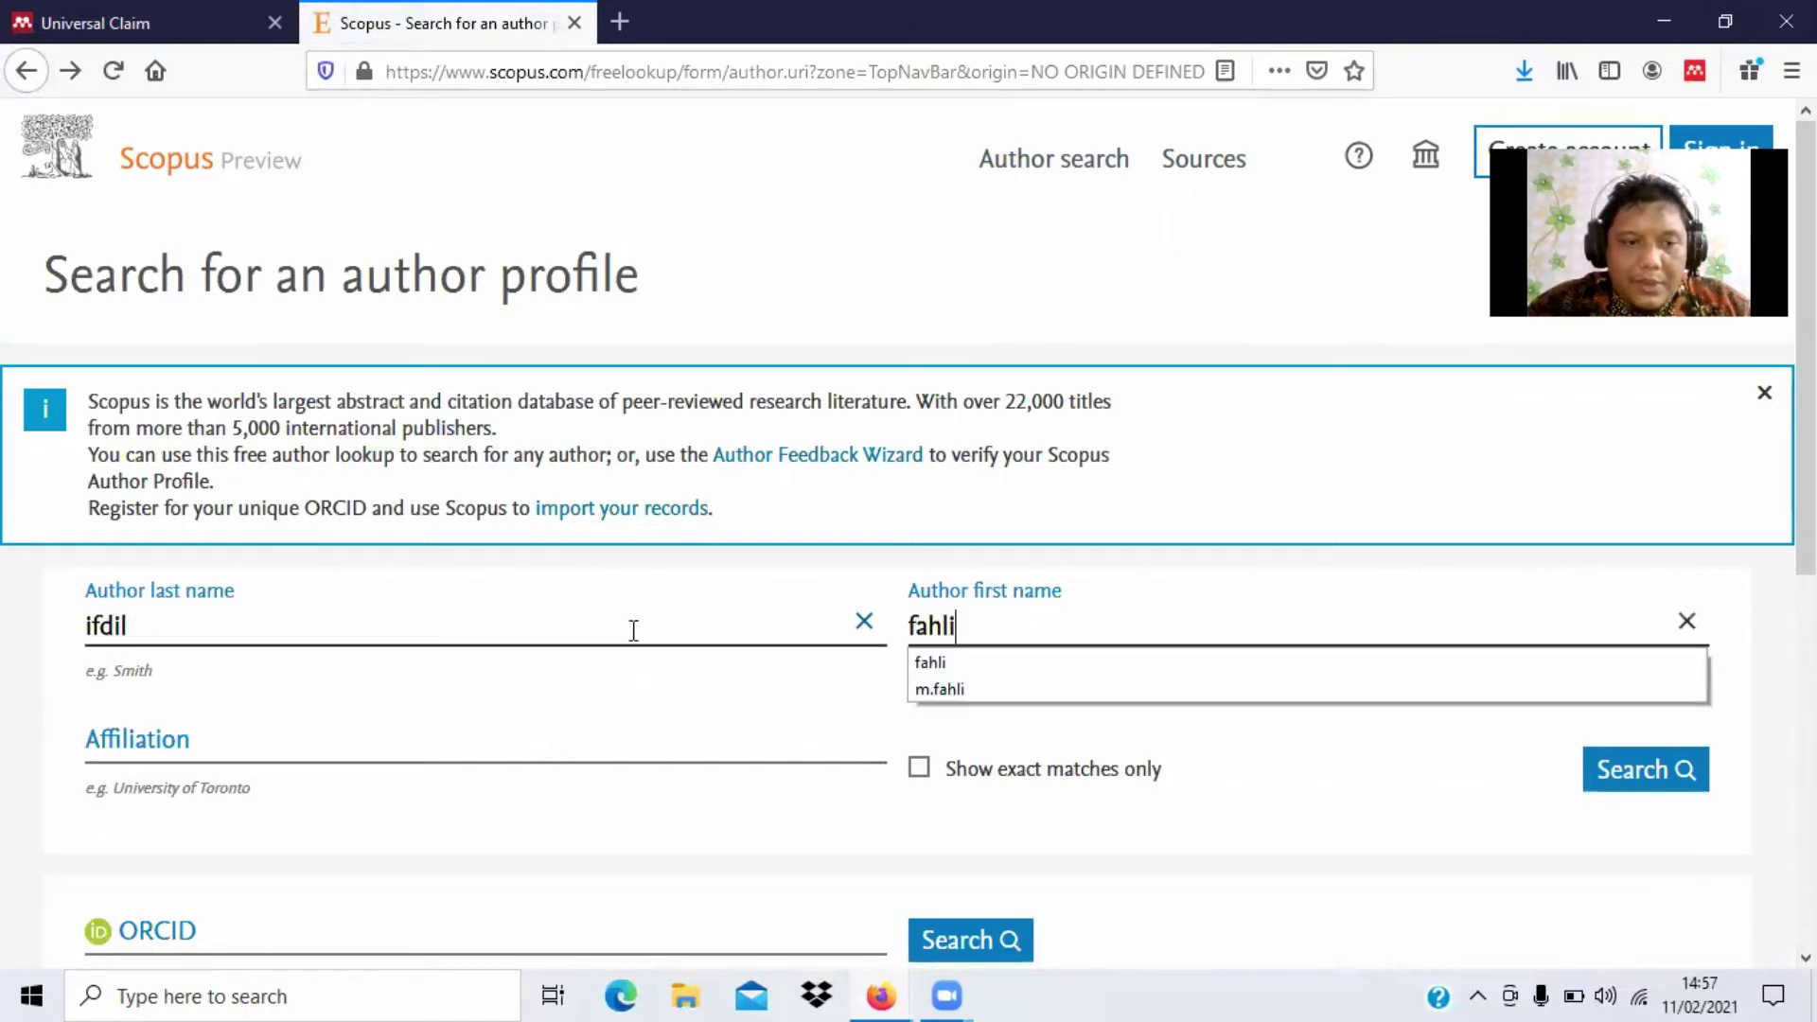
click(418, 626)
key(BackSpace)
key(ctrl+a)
key(BackSpace)
text(zatra)
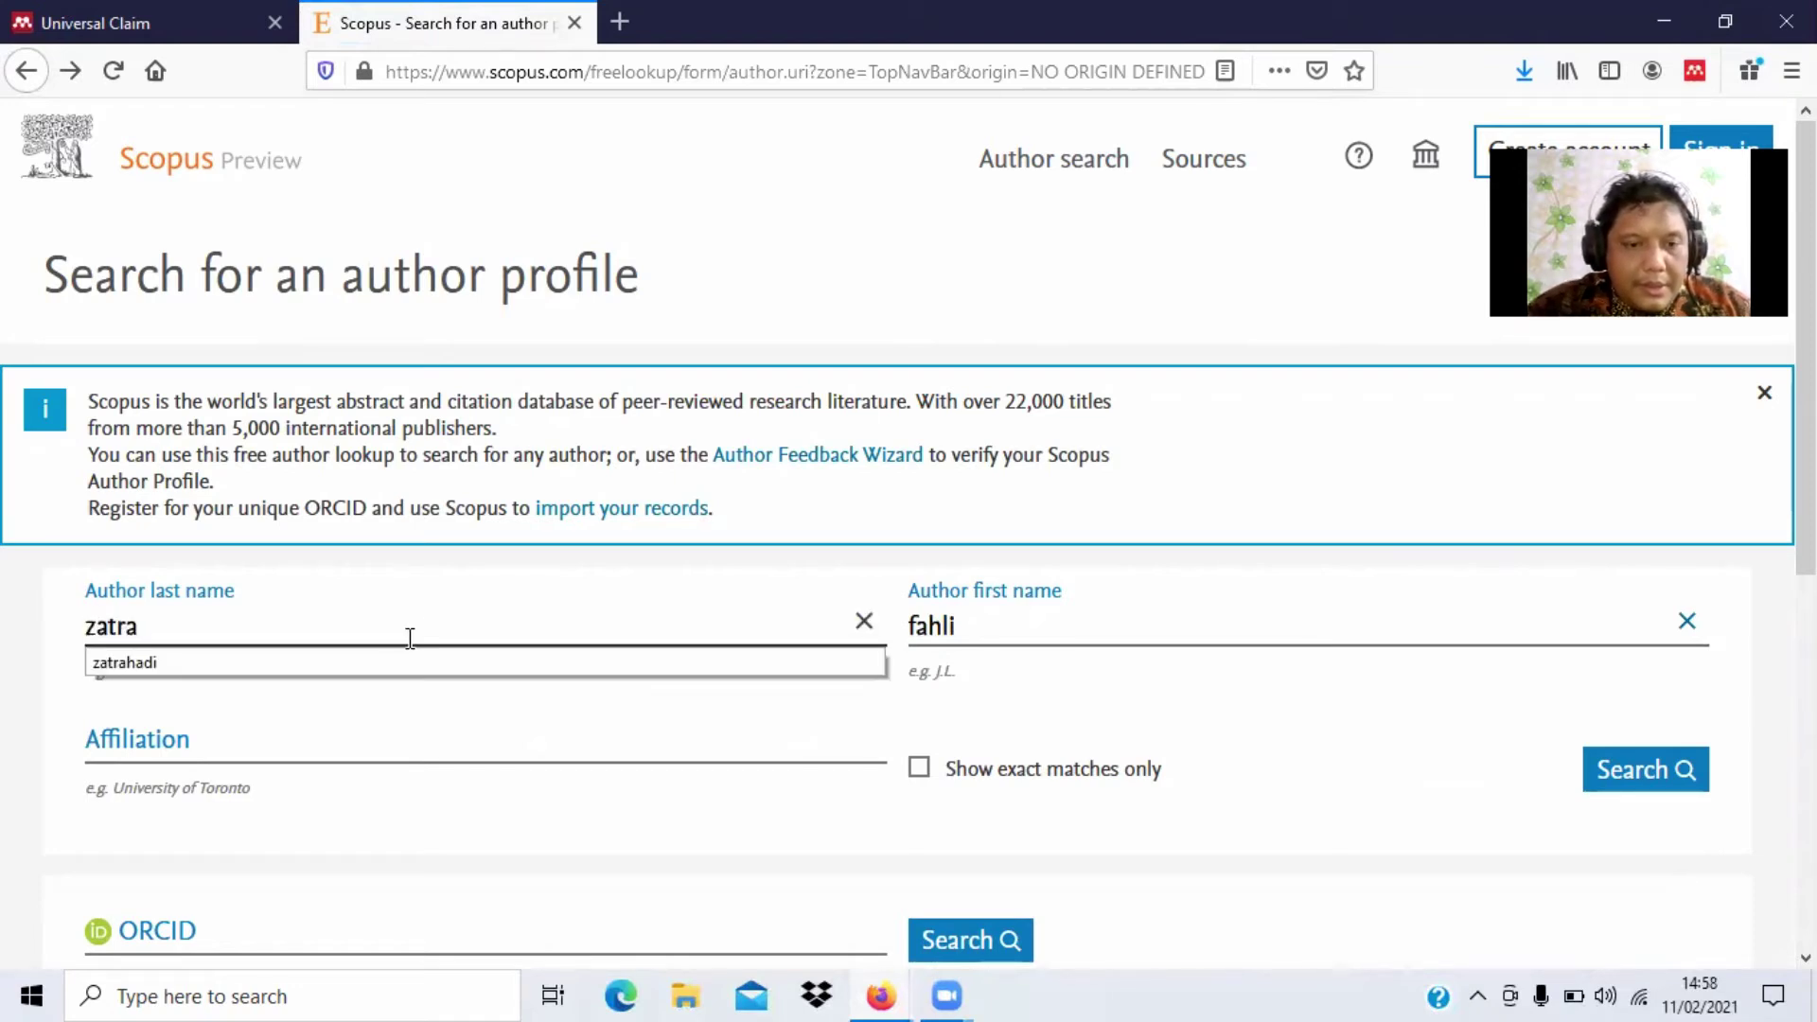
click(375, 663)
click(1618, 795)
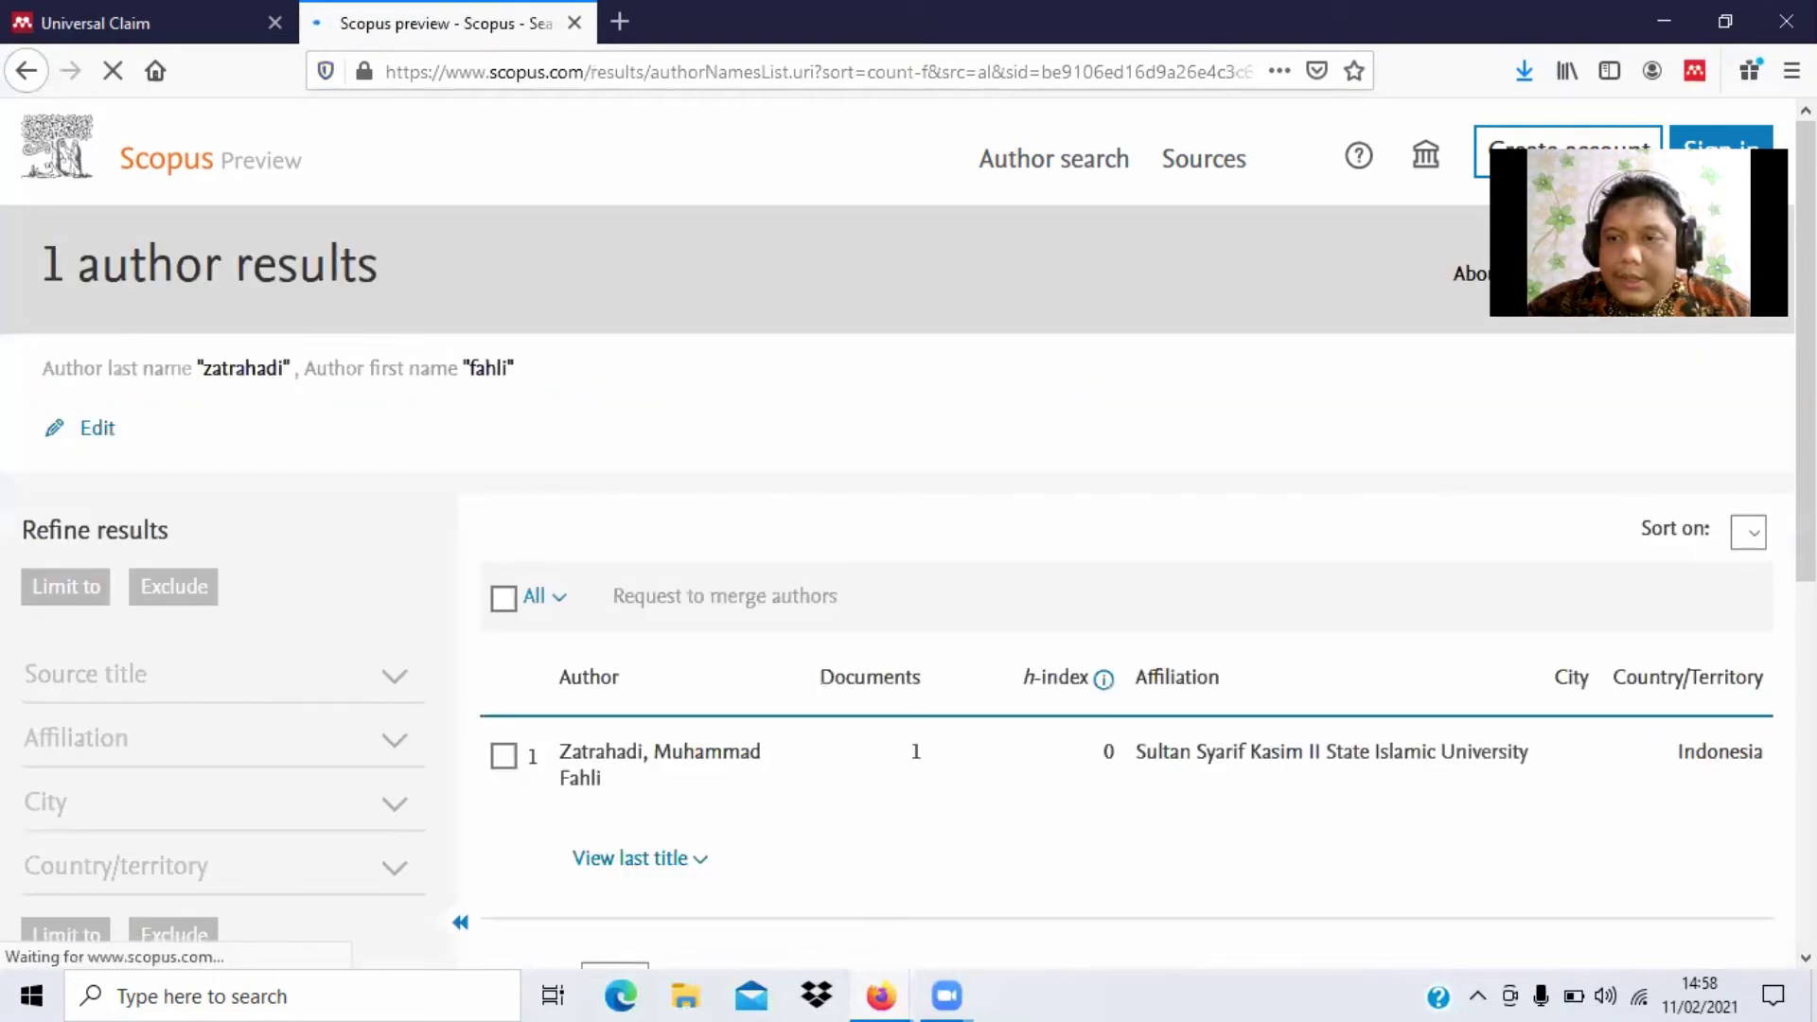
Step: Check the author's document count and most recent document title in the results, then hide the title
scroll(933, 663, down, 2)
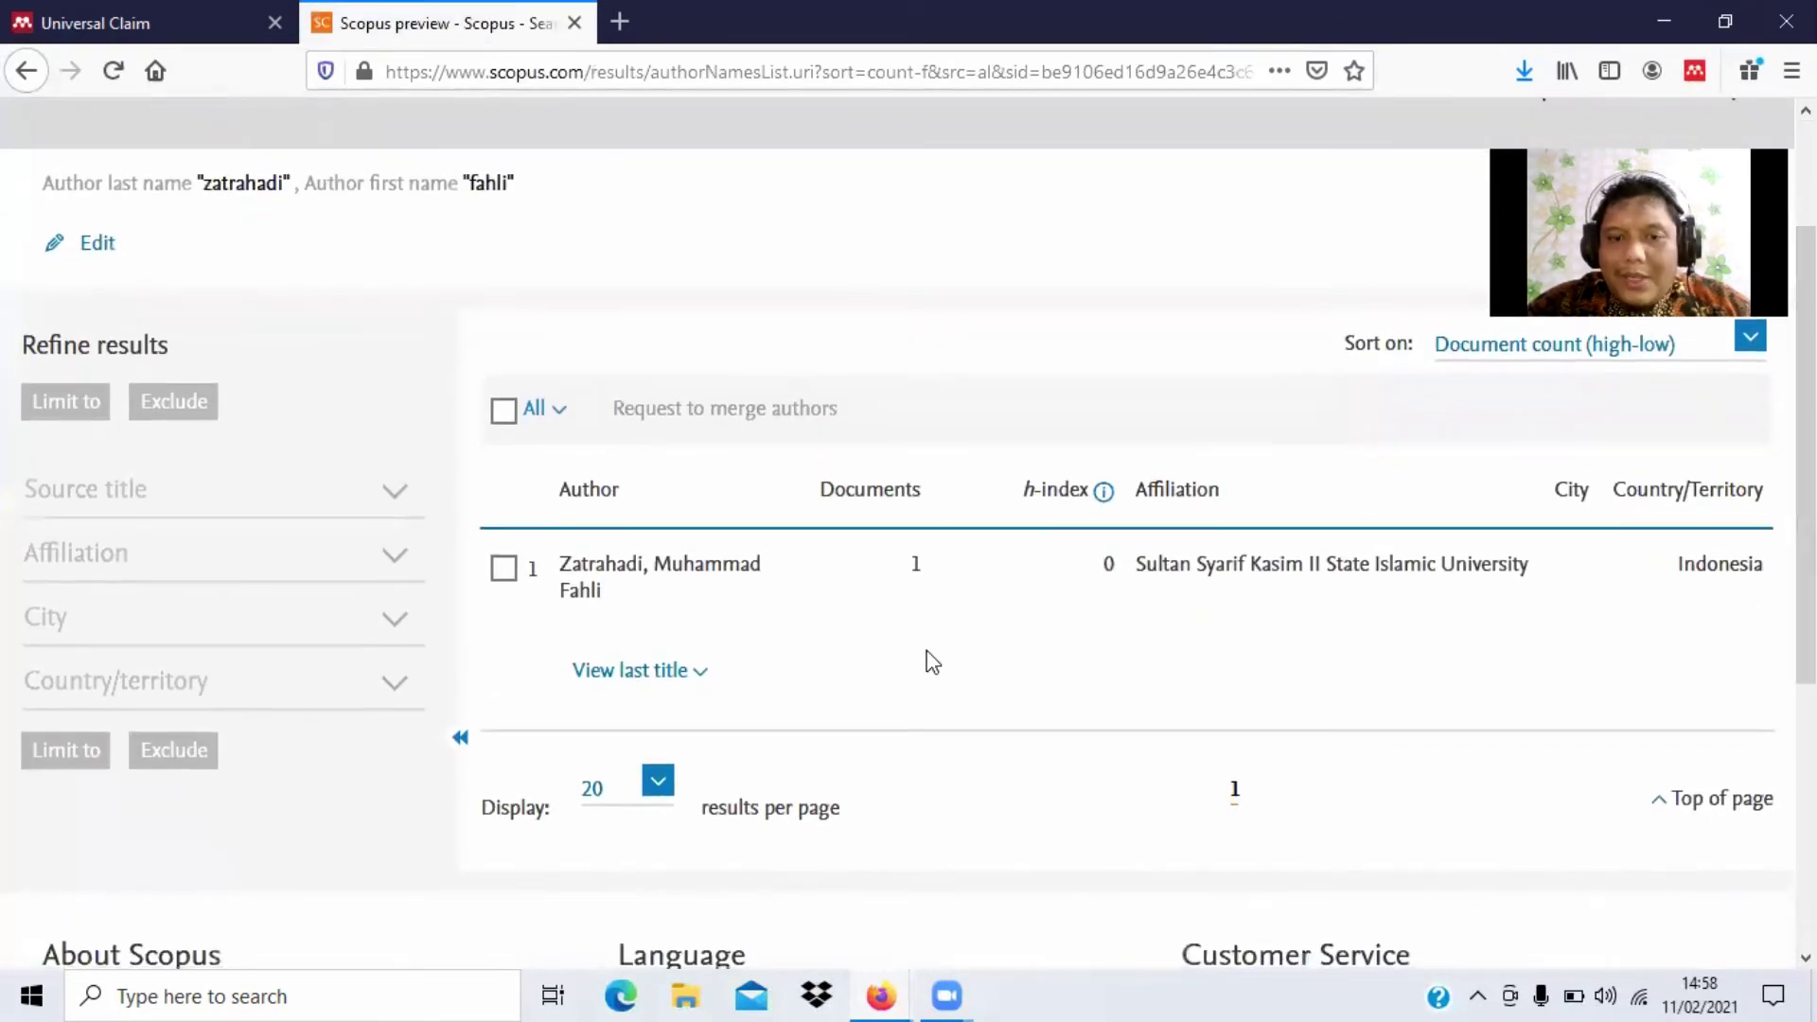
double_click(911, 568)
click(920, 575)
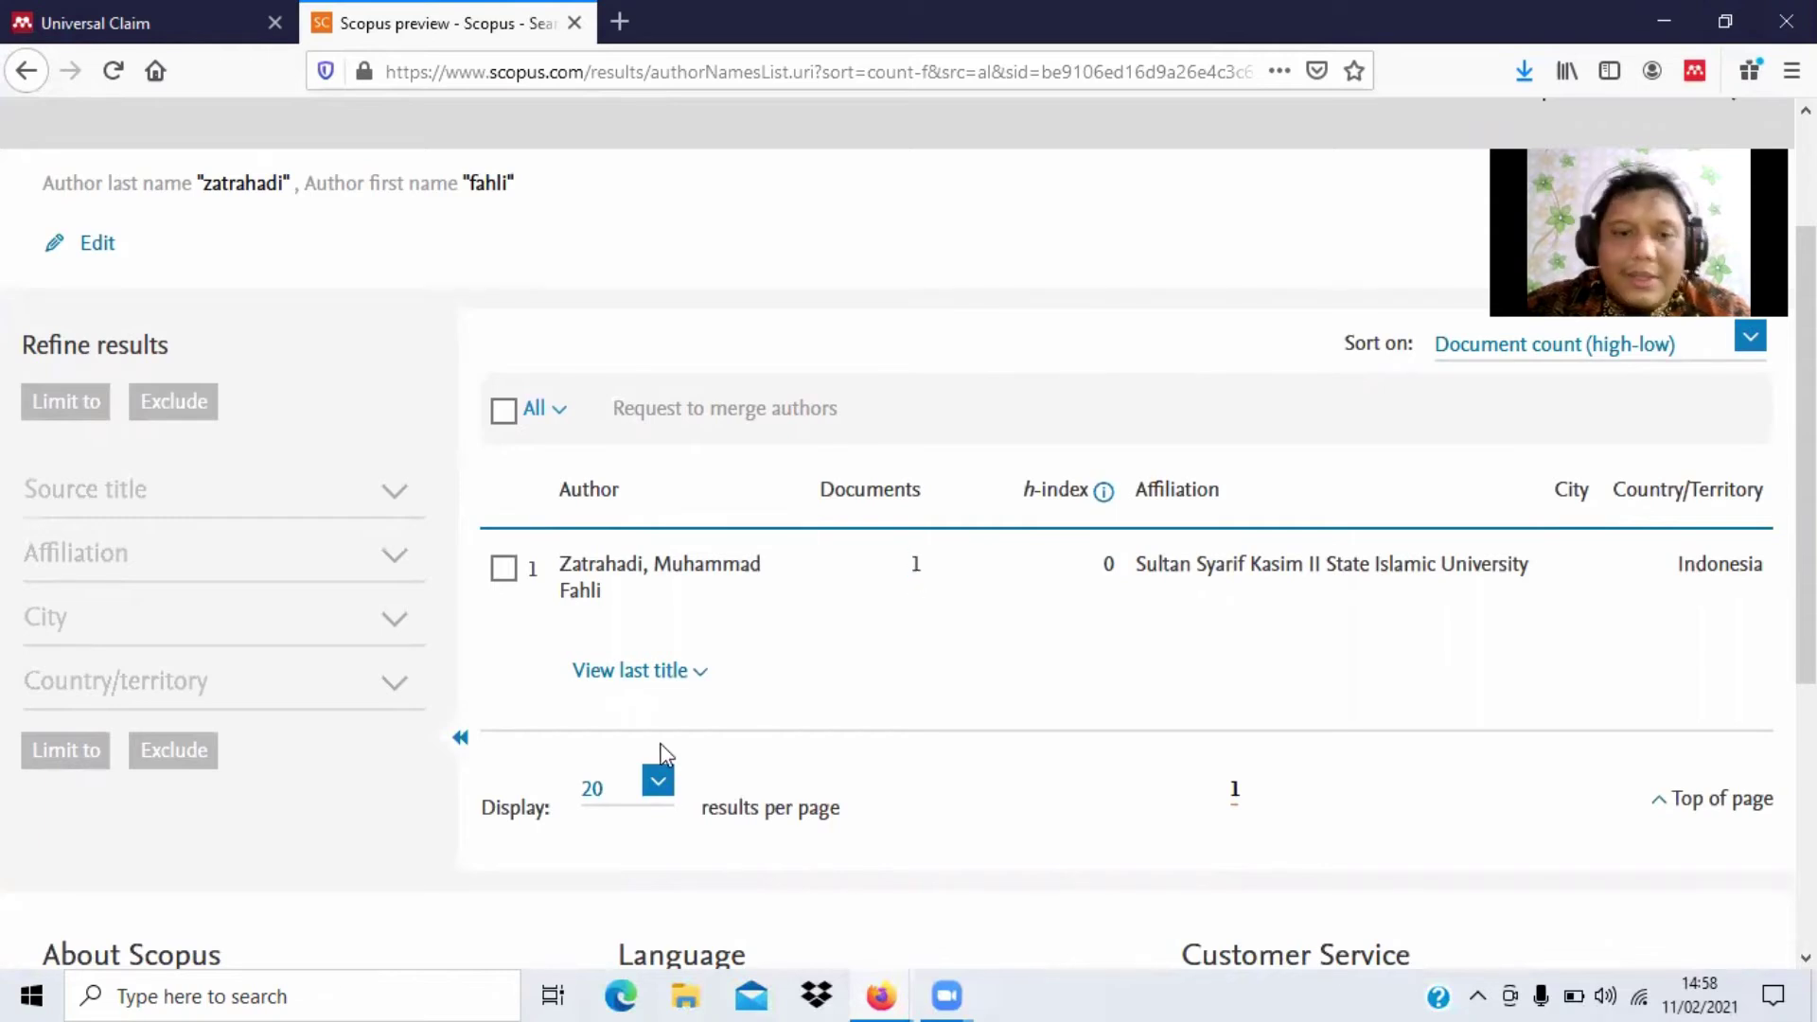
click(645, 674)
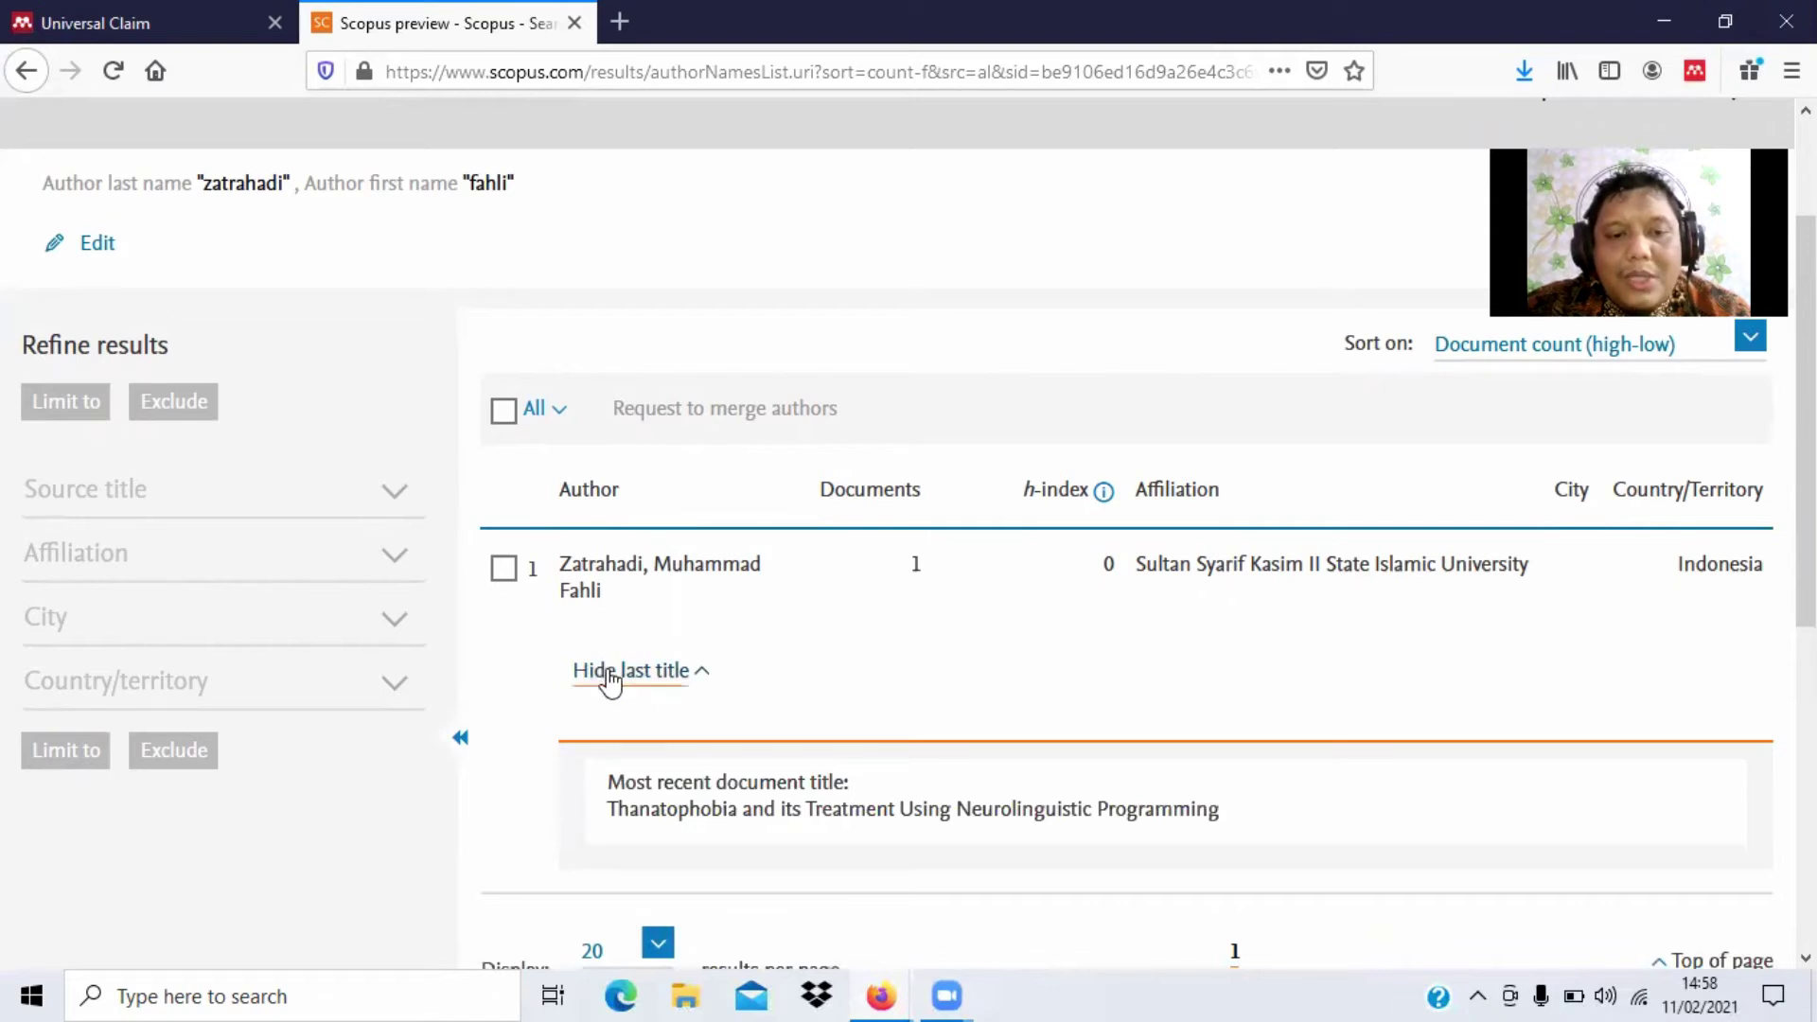
click(601, 669)
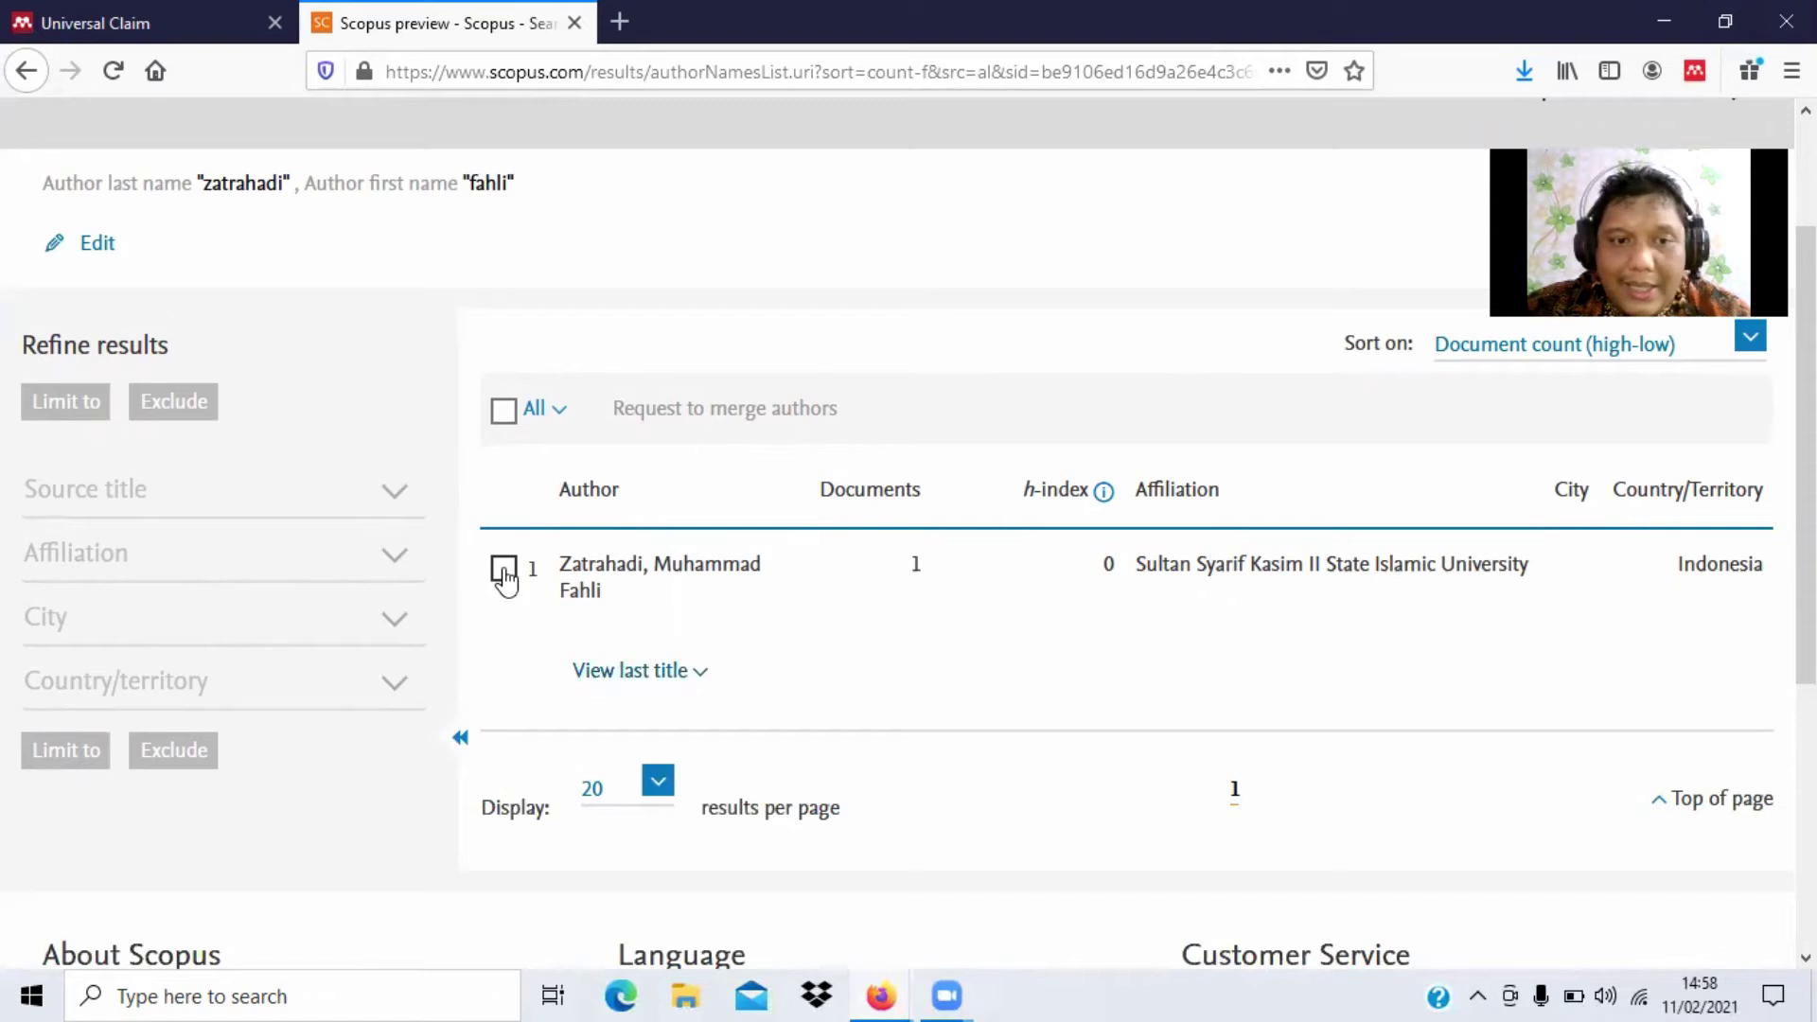
Step: Inspect the page element of the author result's checkbox to expose the author ID in the HTML code
right_click(506, 578)
click(837, 240)
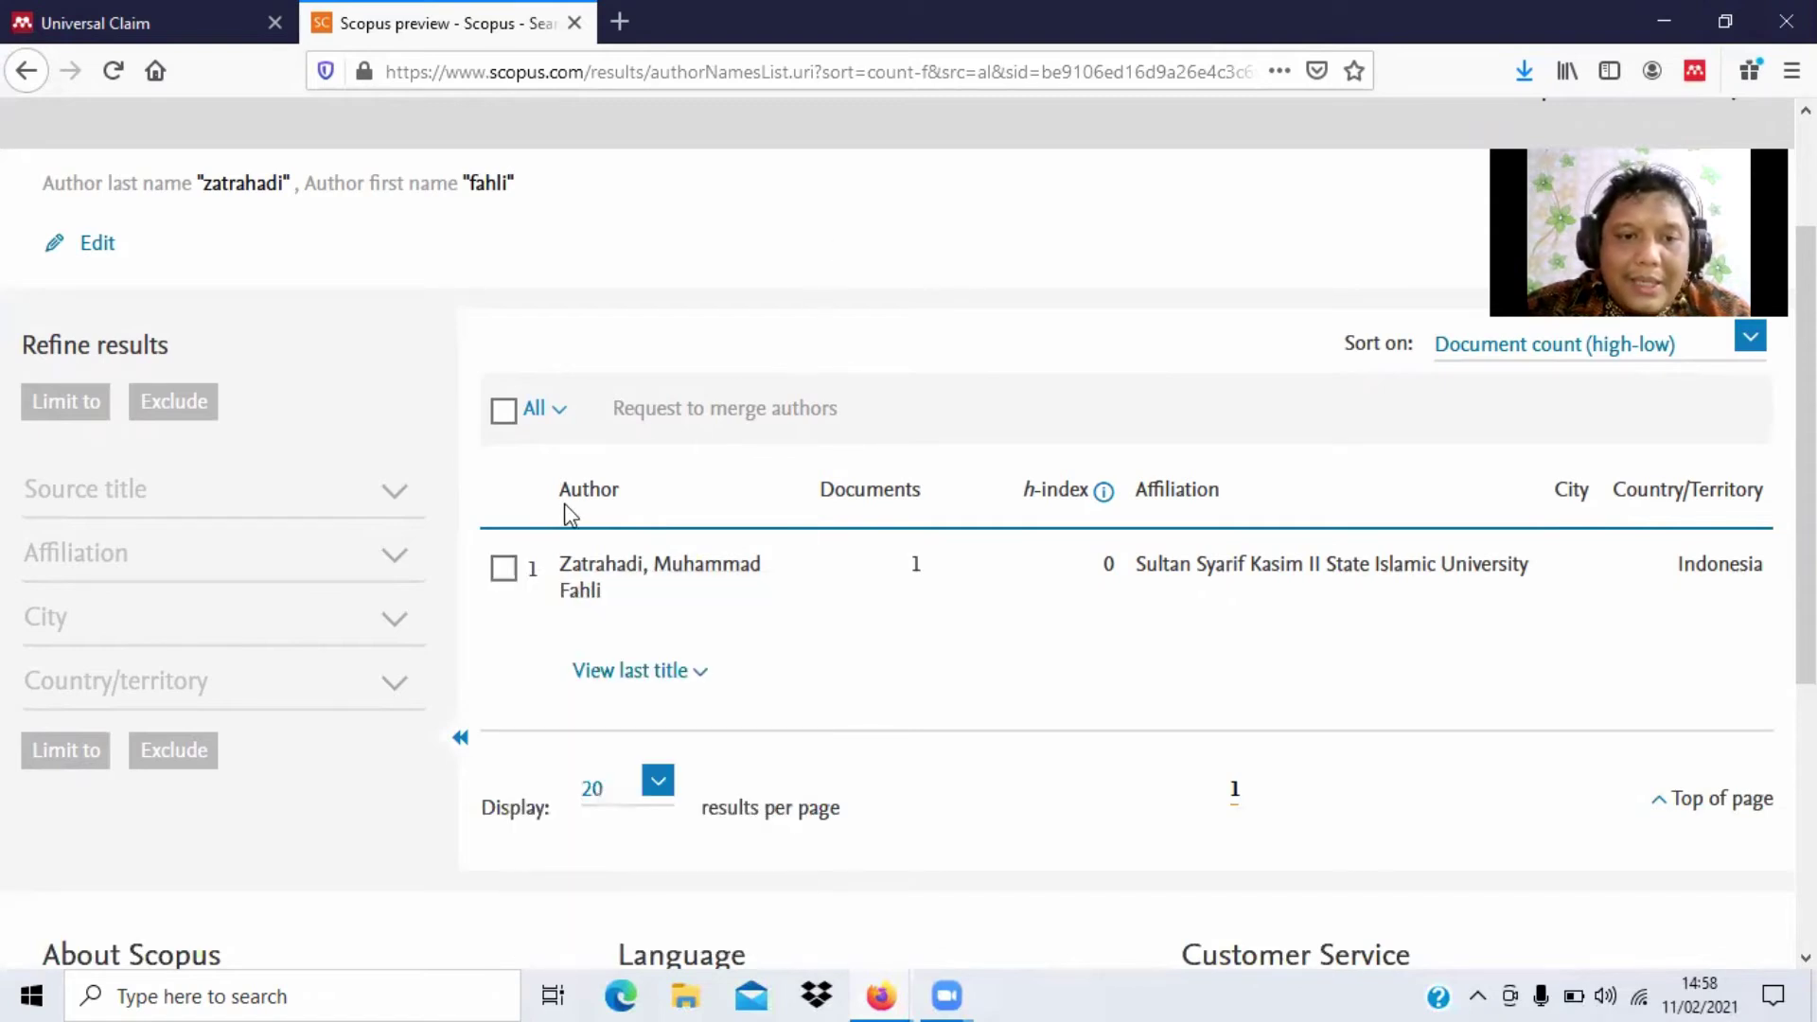
right_click(503, 577)
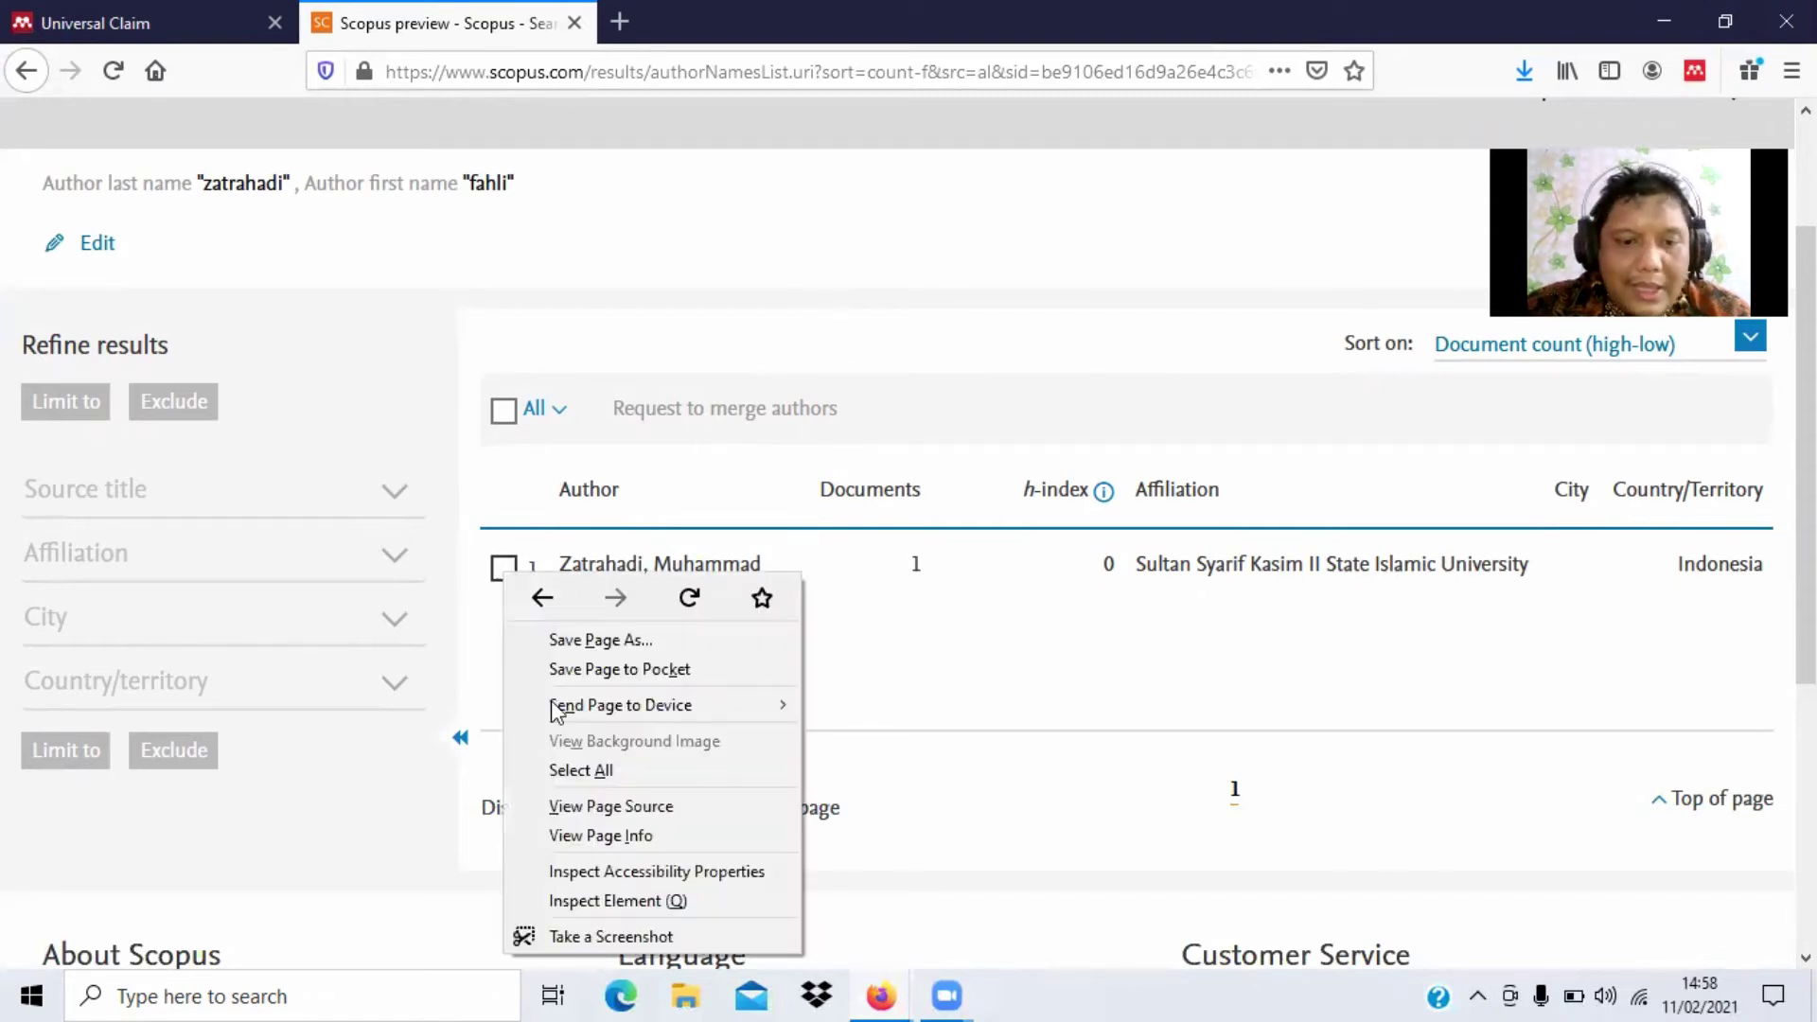
click(679, 922)
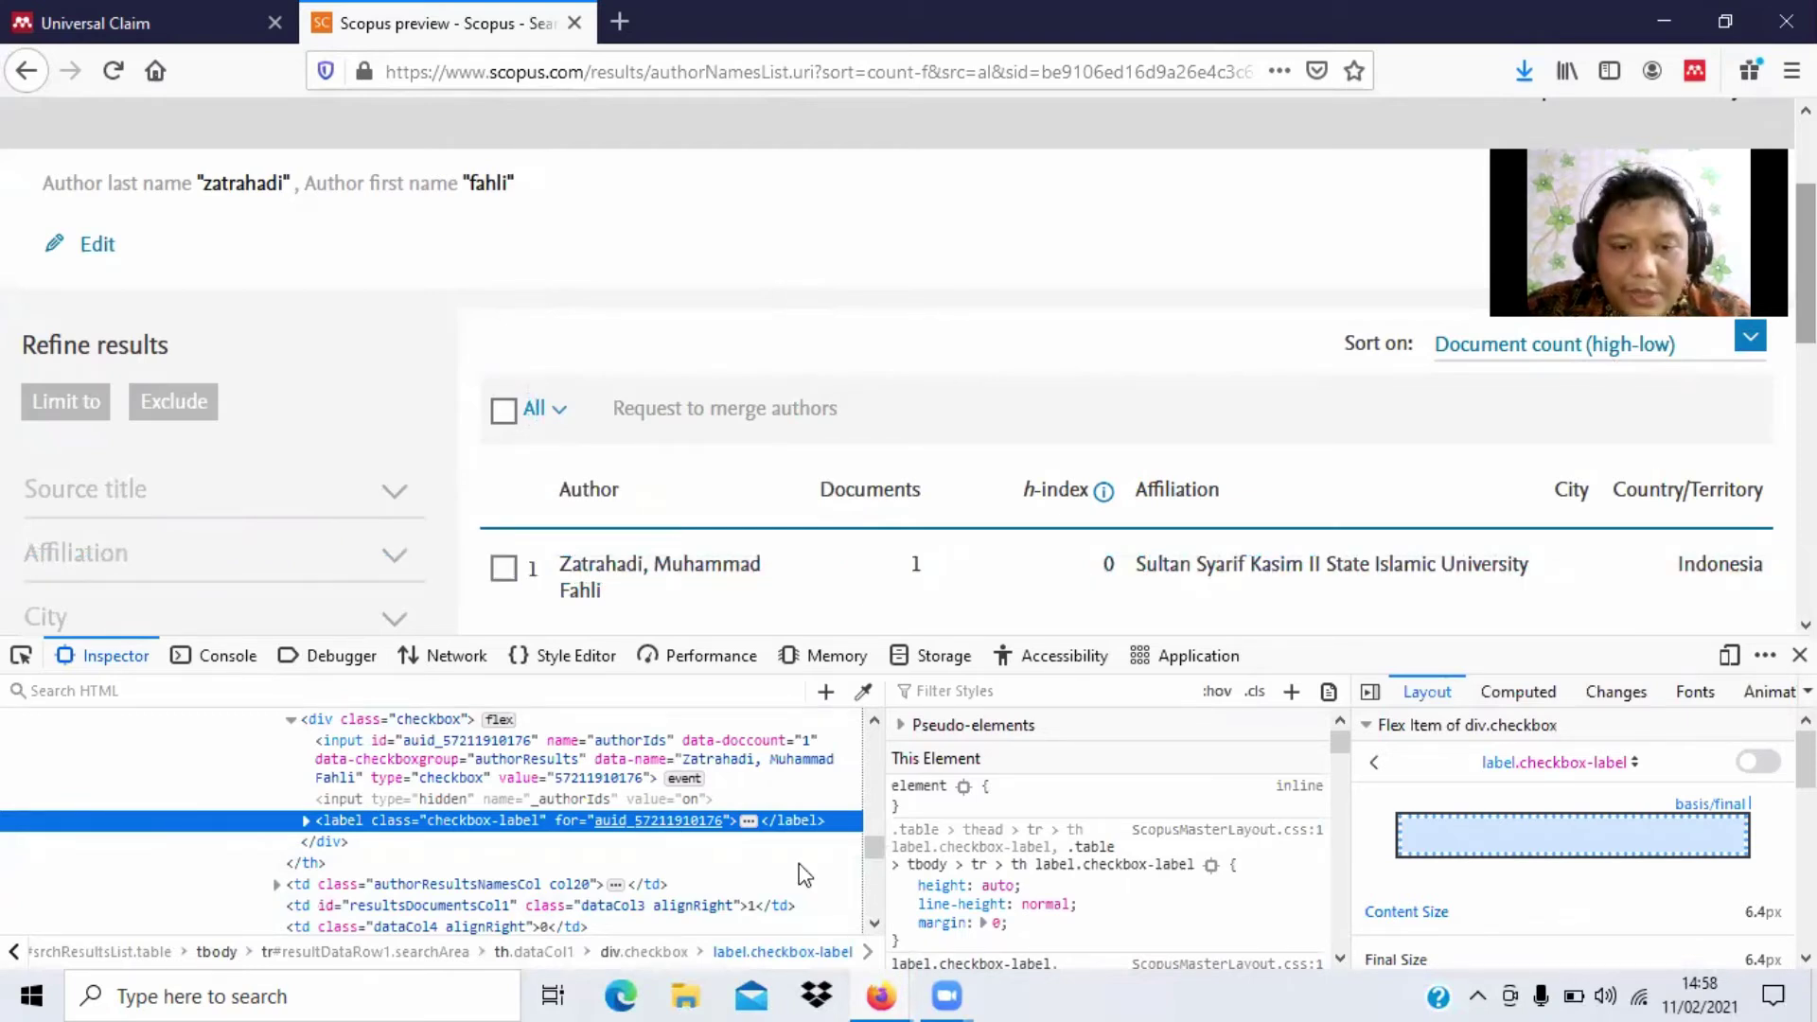
Step: Enlarge the inspector's text and copy the outer HTML of the author checkbox's label element containing the author ID
drag(875, 849, 879, 855)
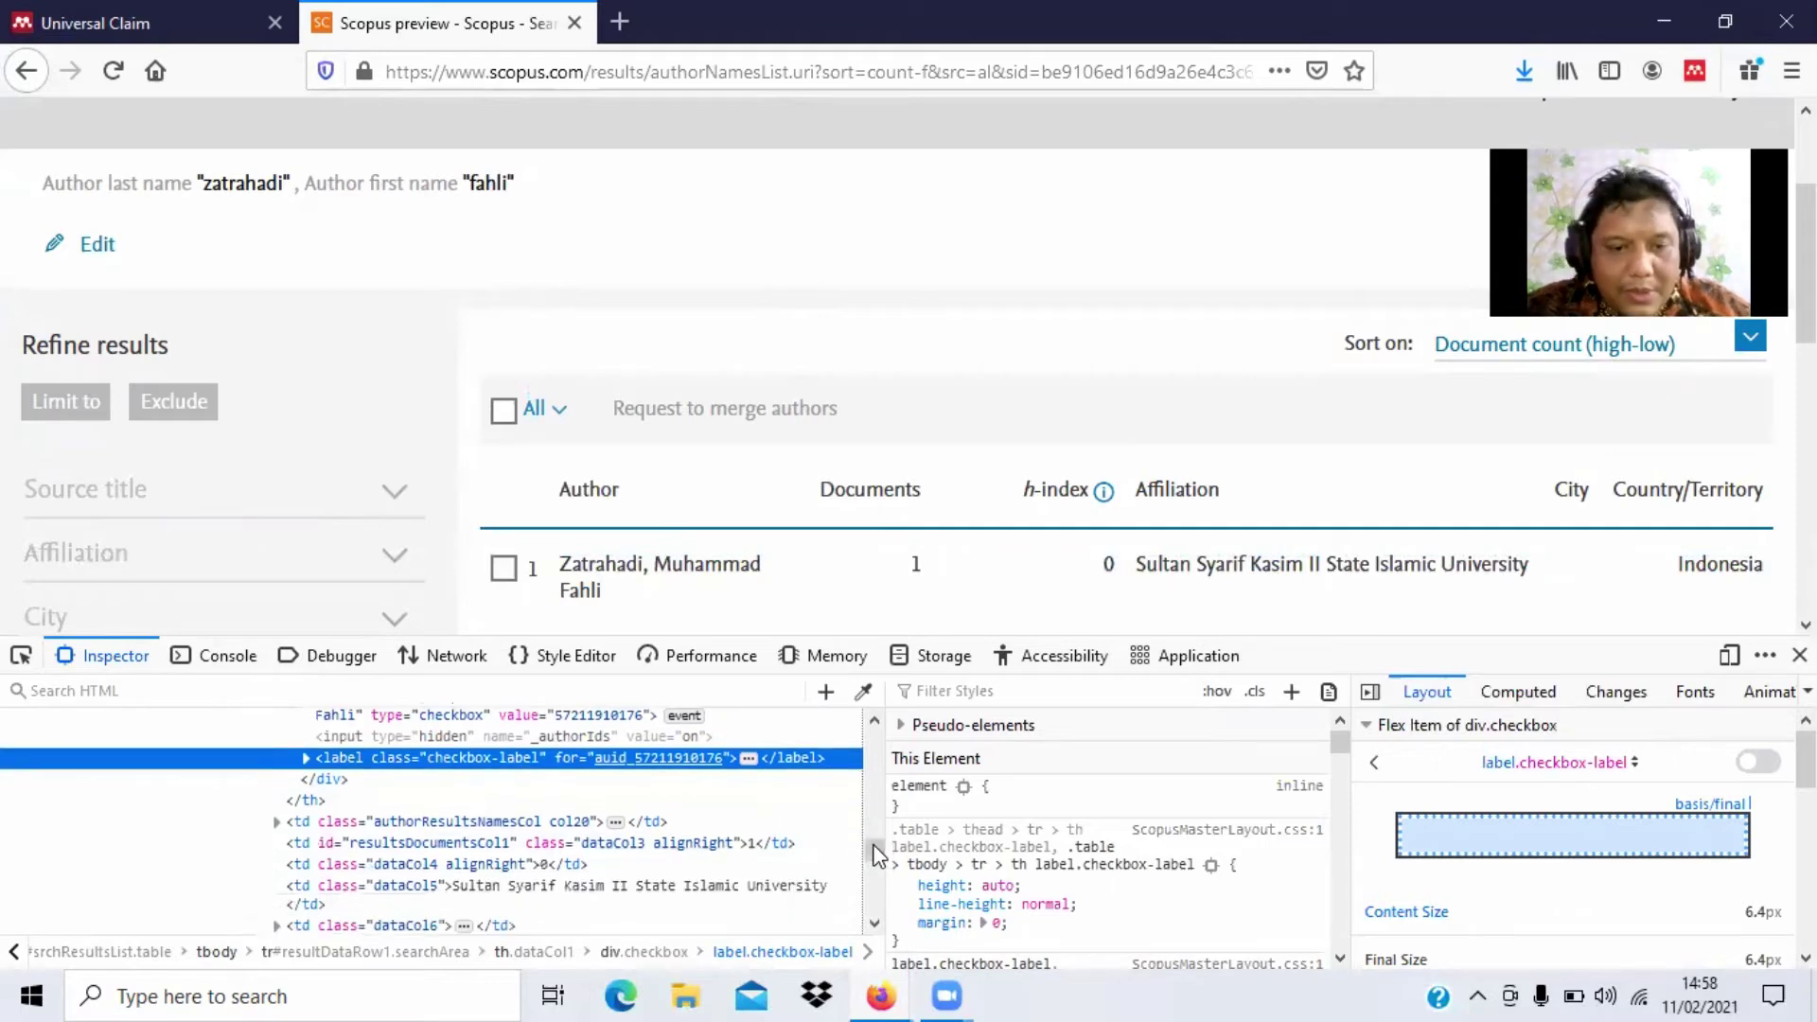
key(ctrl+plus)
key(ctrl+plus)
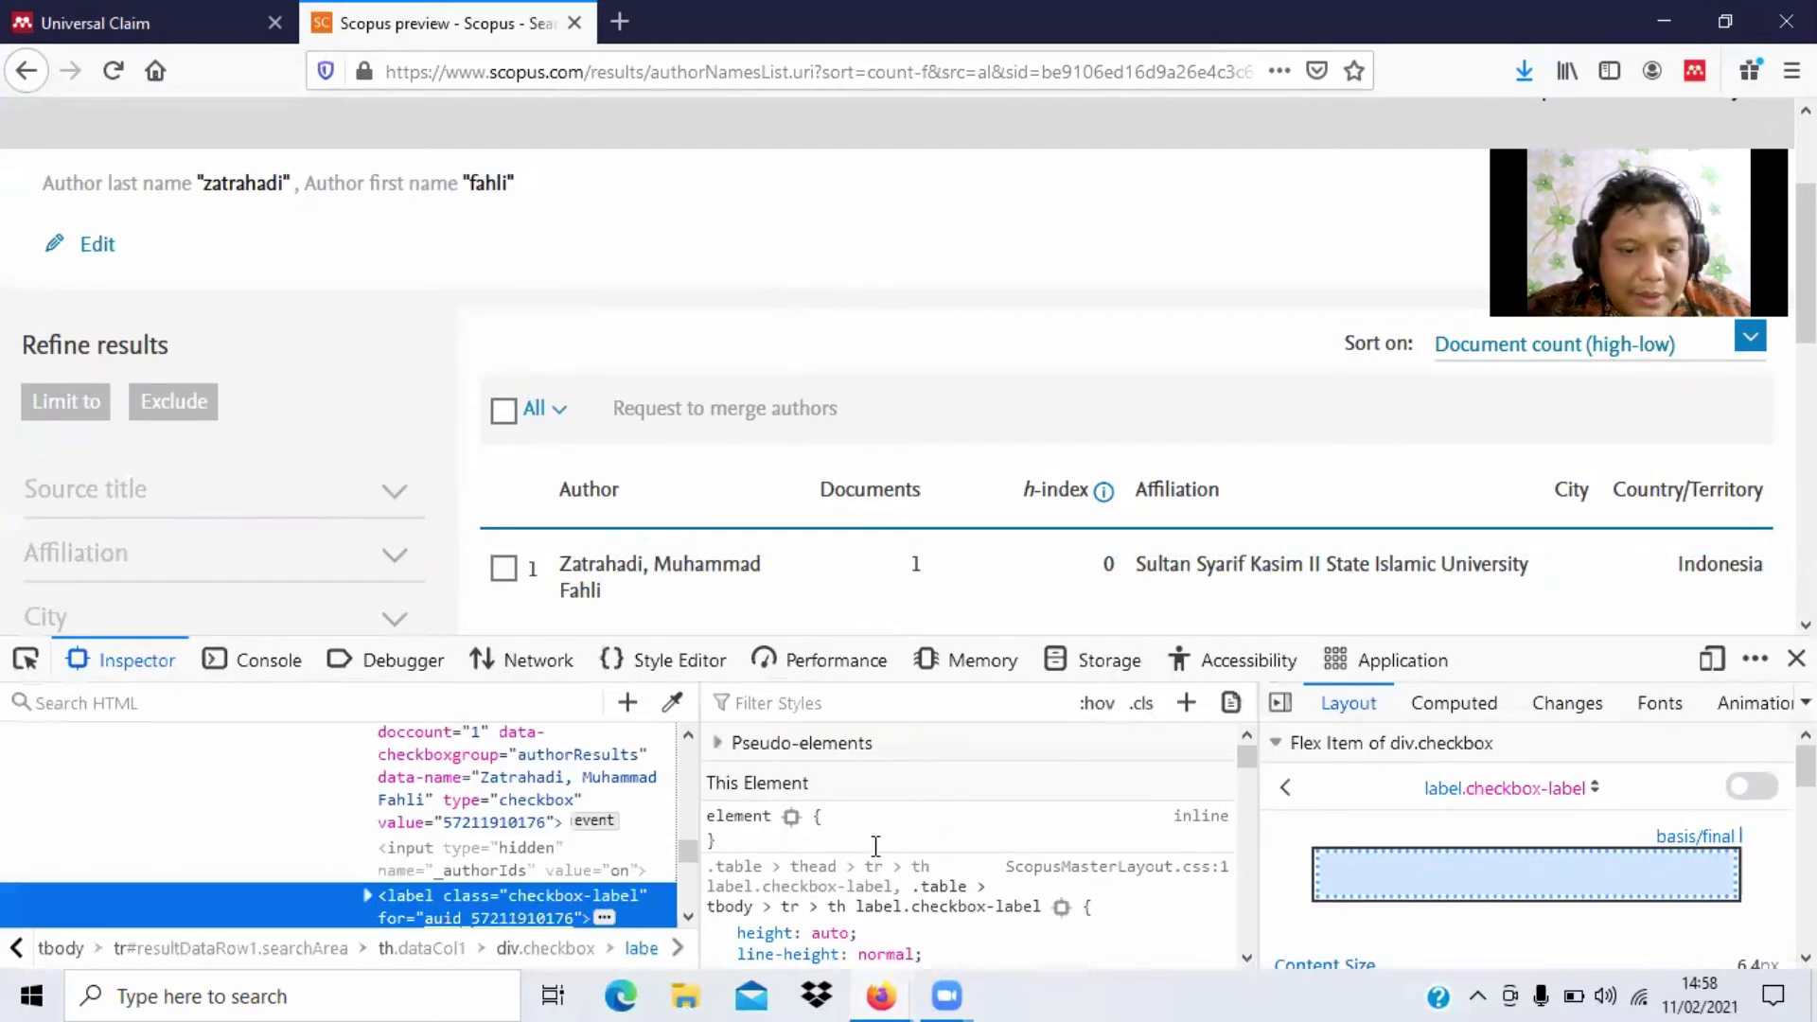
click(687, 917)
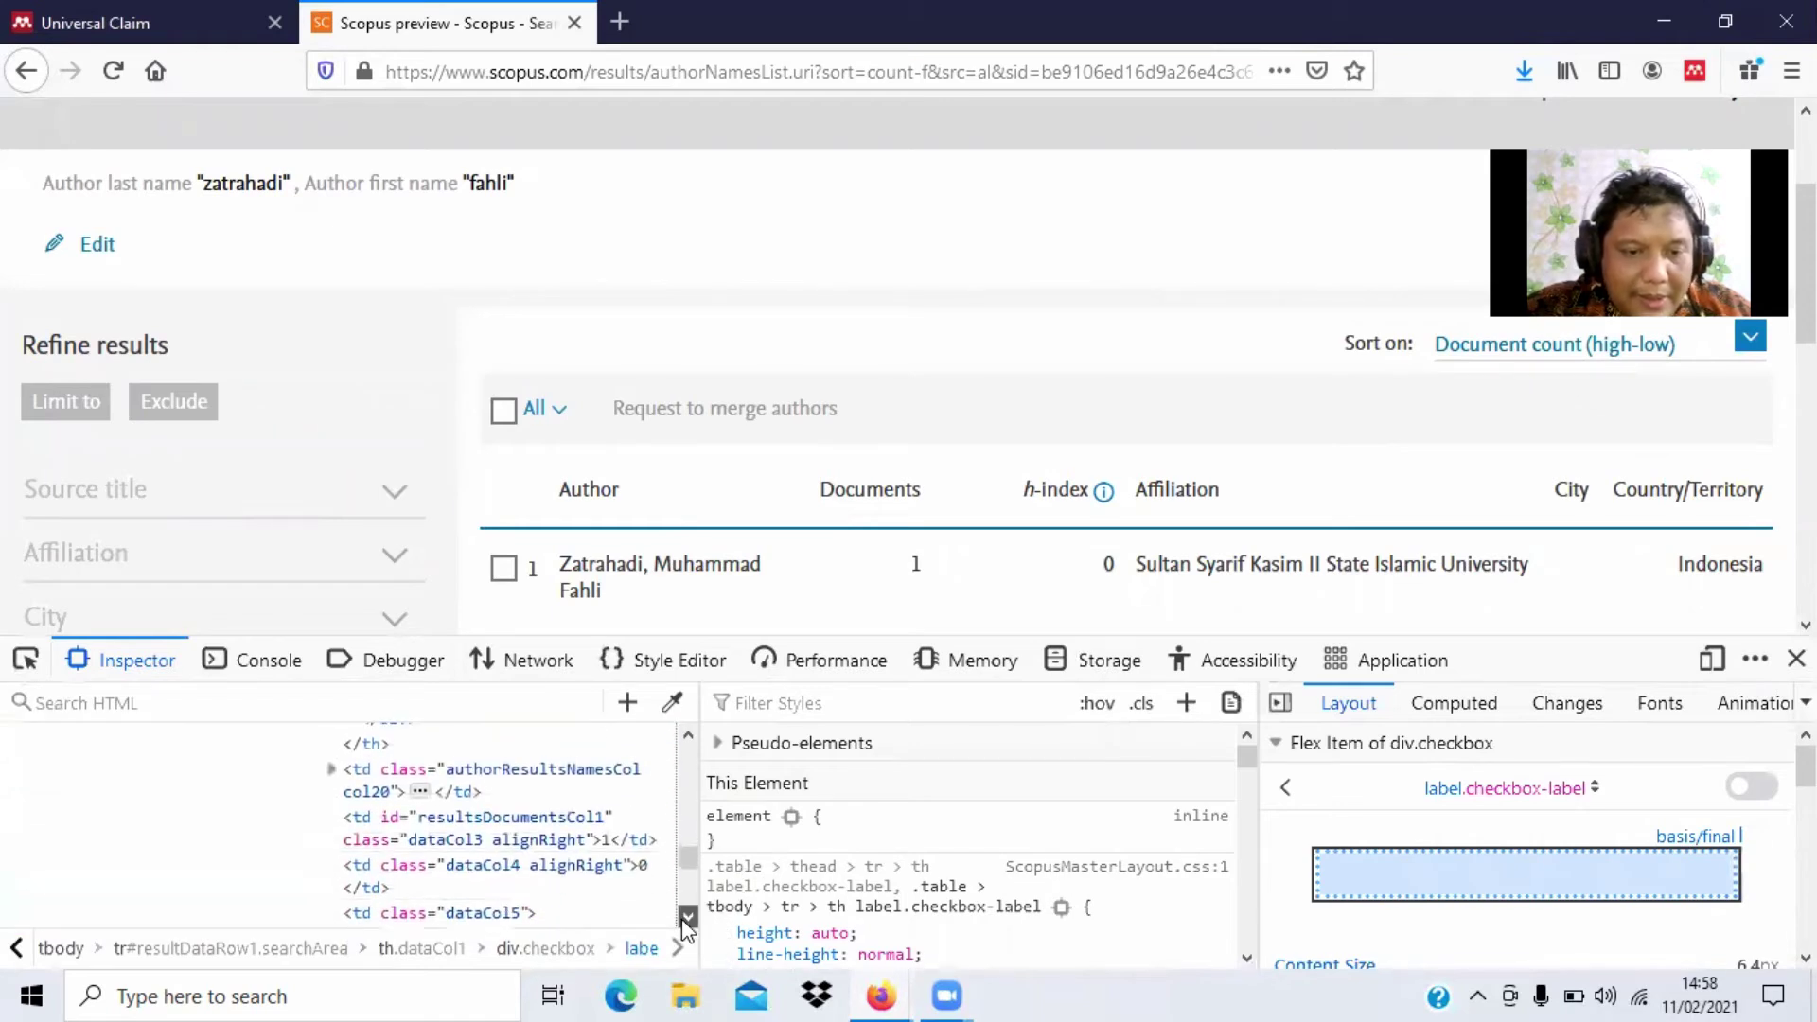
click(688, 736)
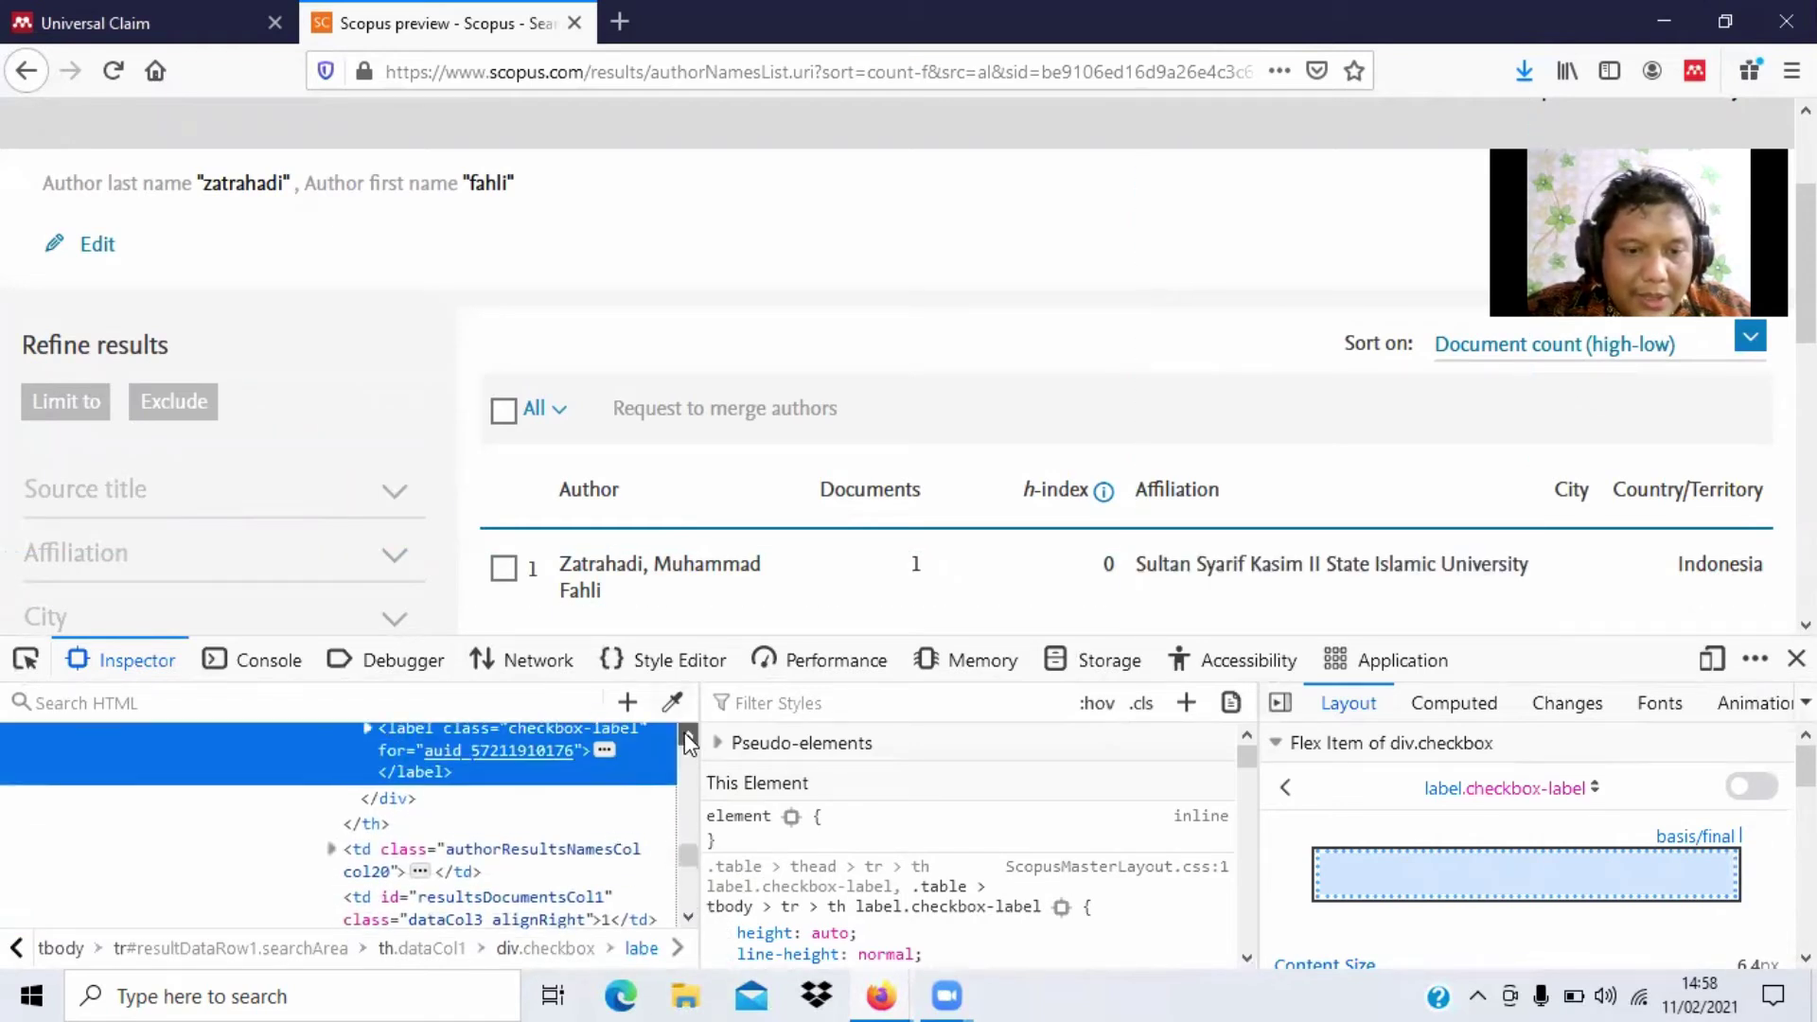
click(688, 736)
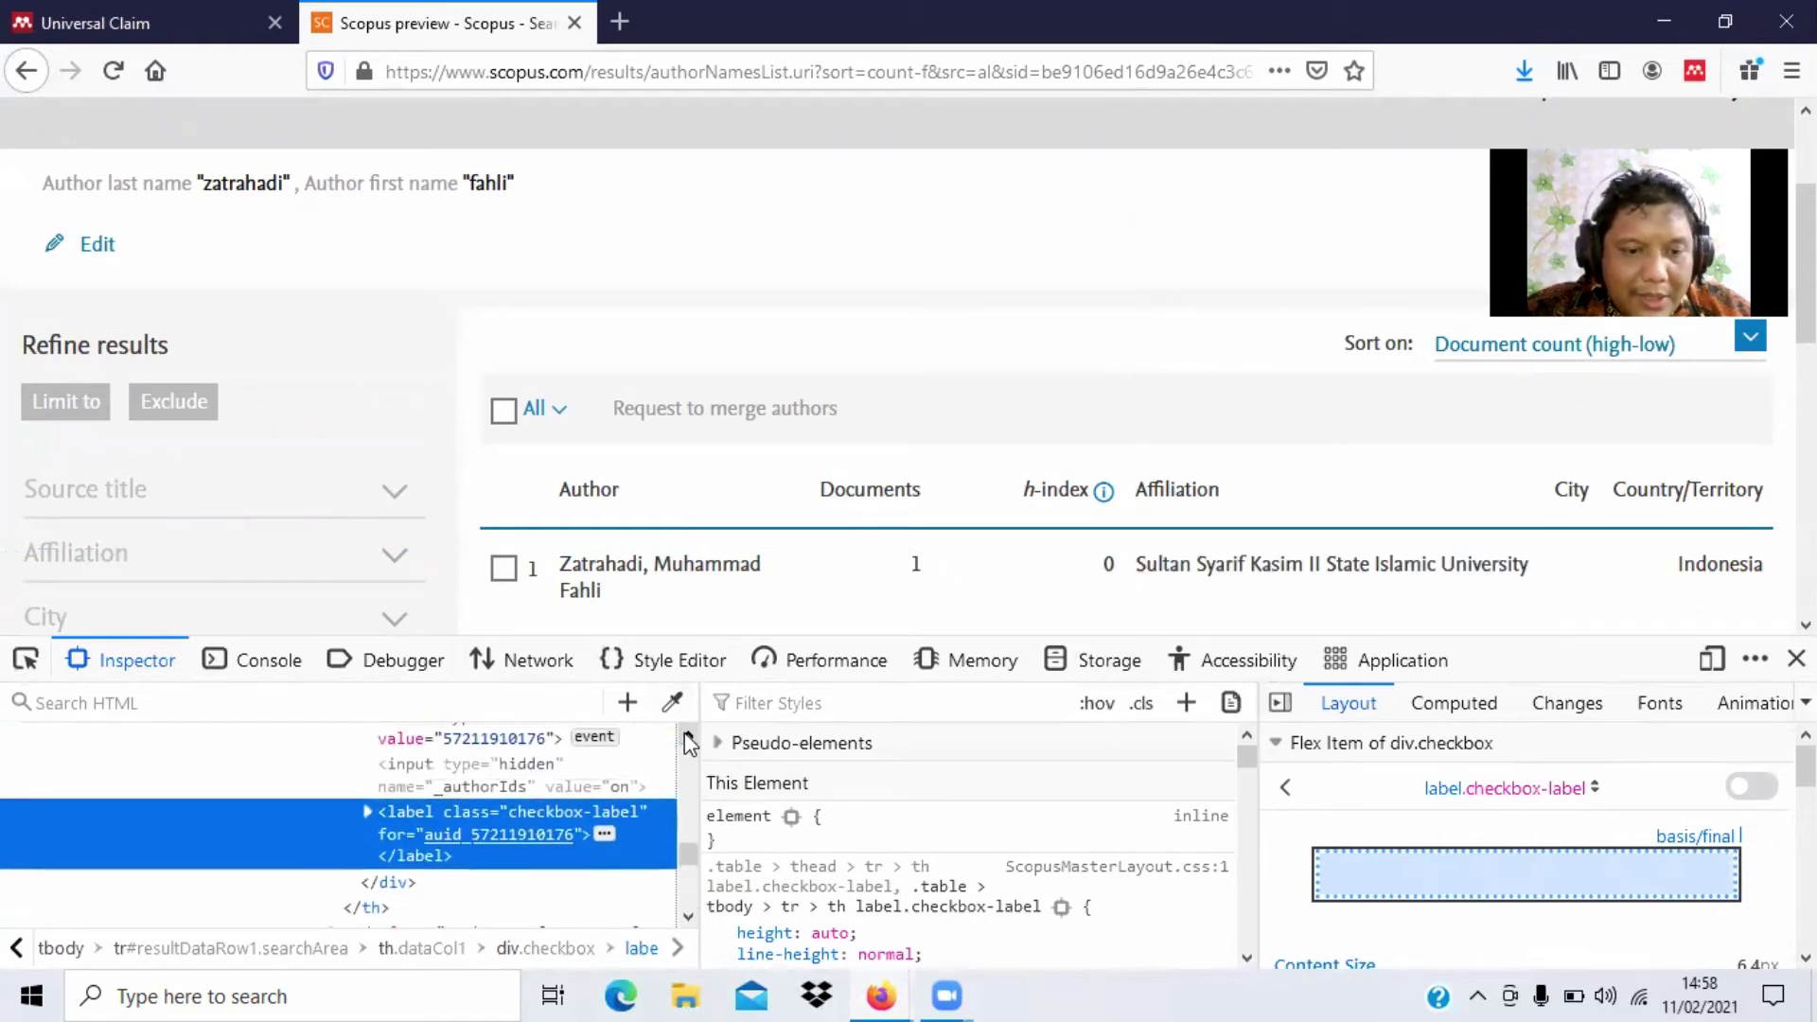
right_click(506, 831)
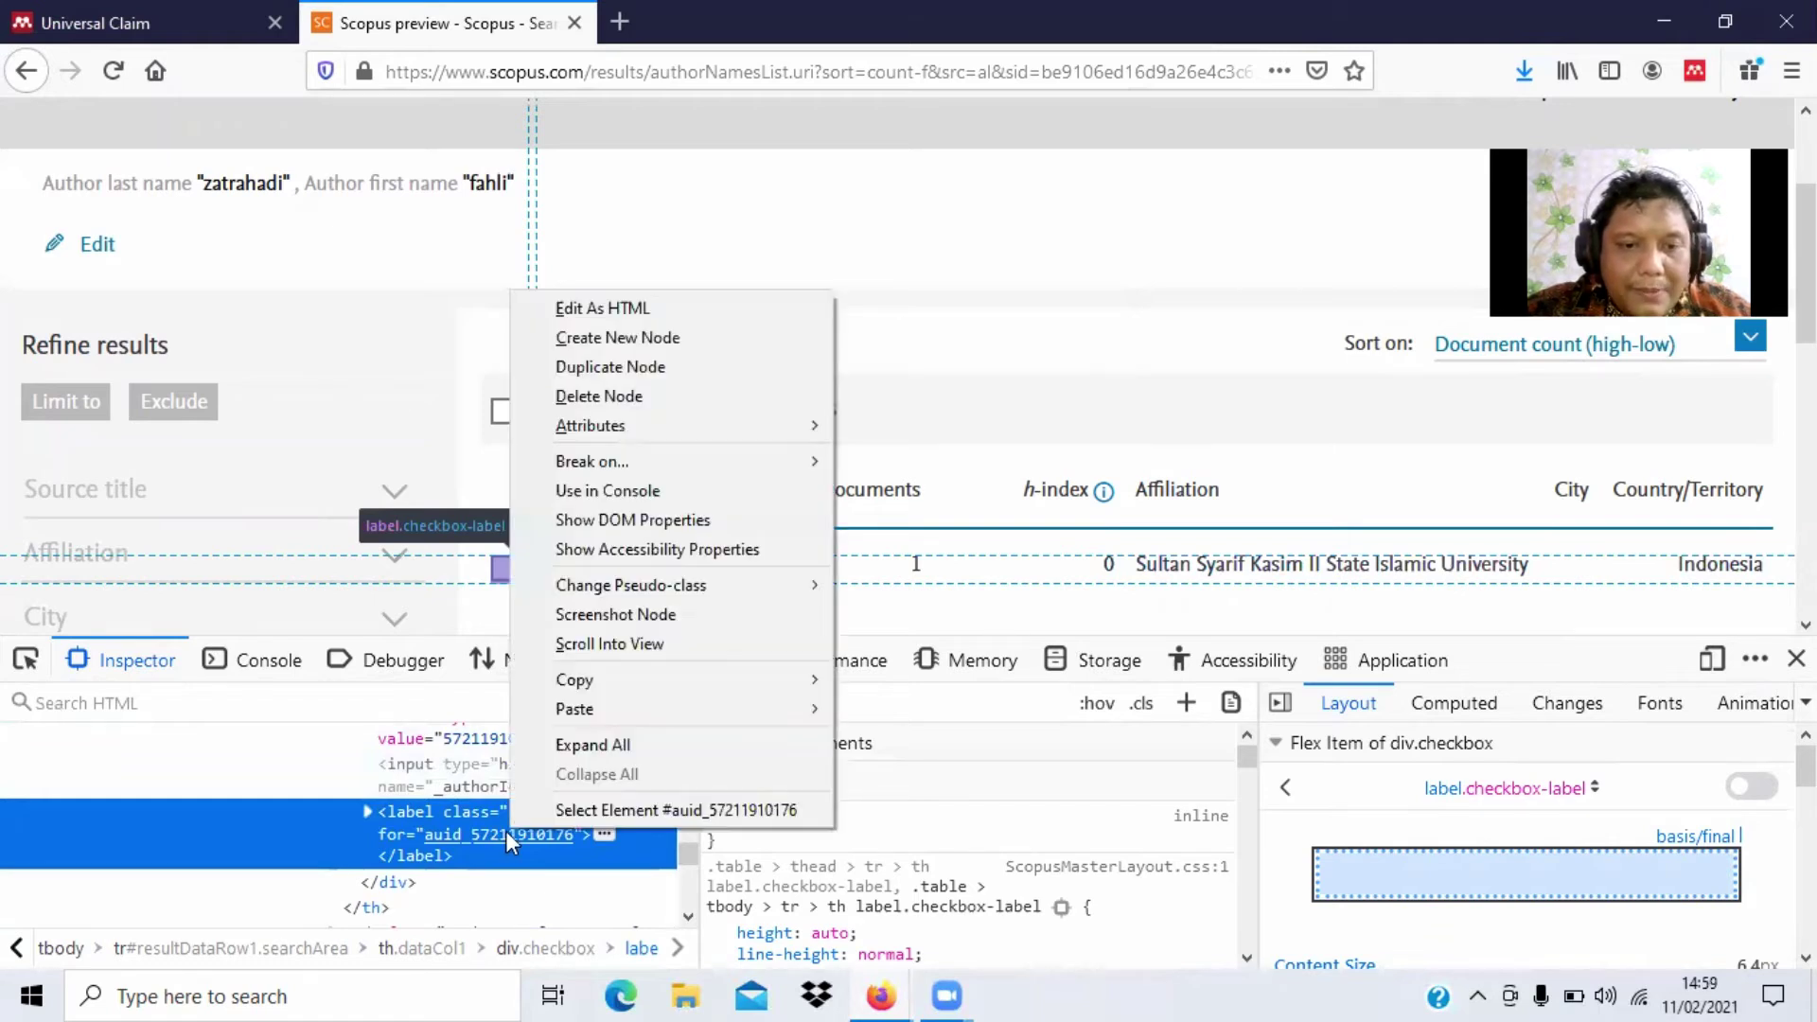
mouse_move(679, 689)
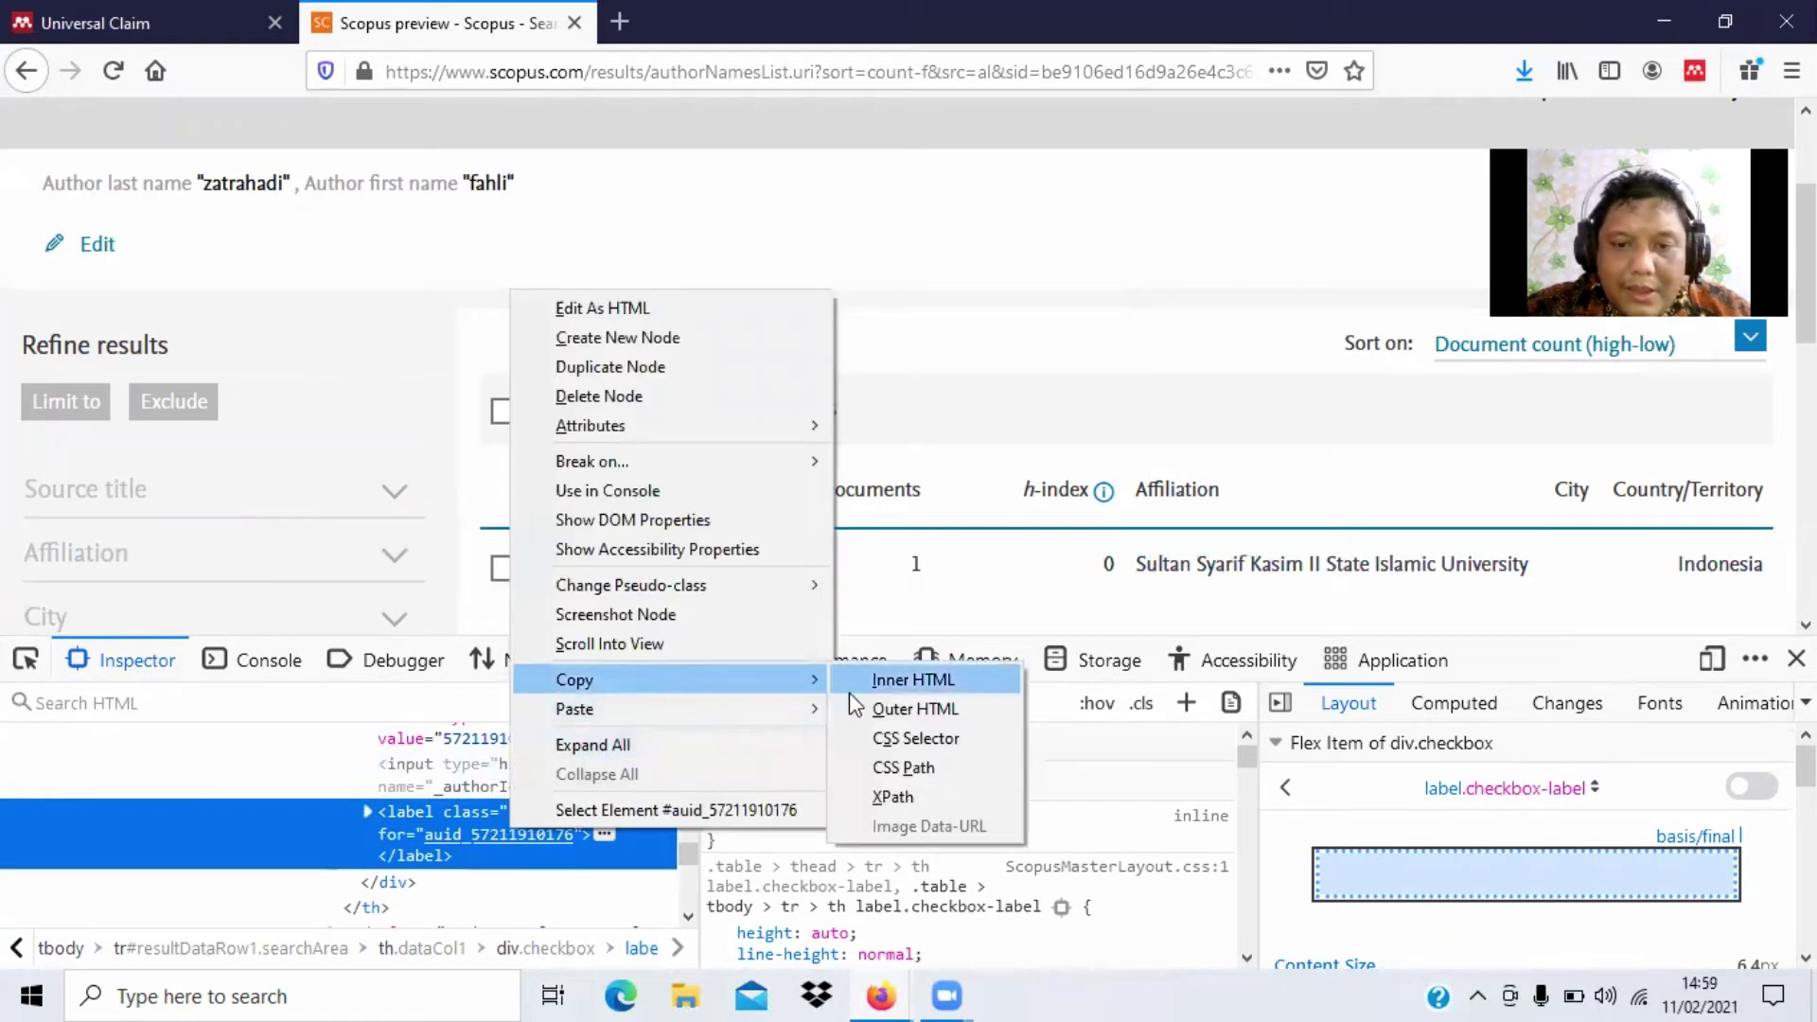
click(944, 712)
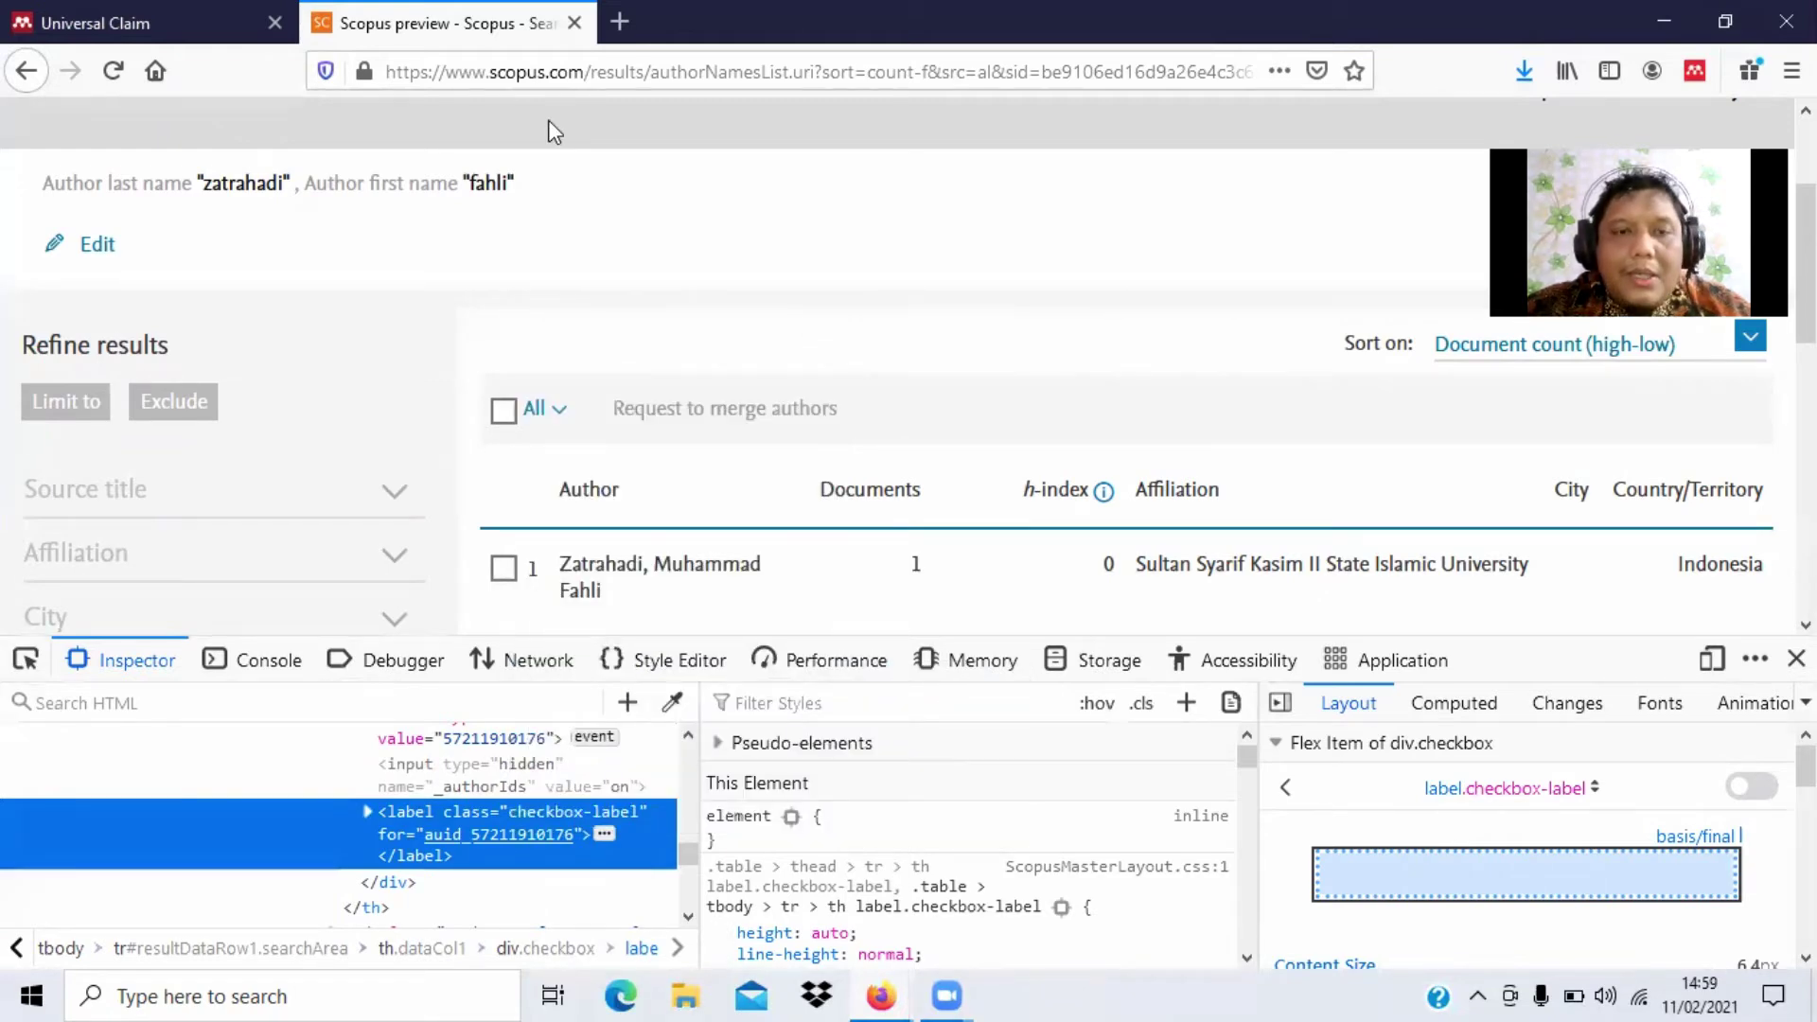
Step: Switch to Word, paste the copied HTML into a new blank document, and select the author ID after "auid_"
click(1664, 21)
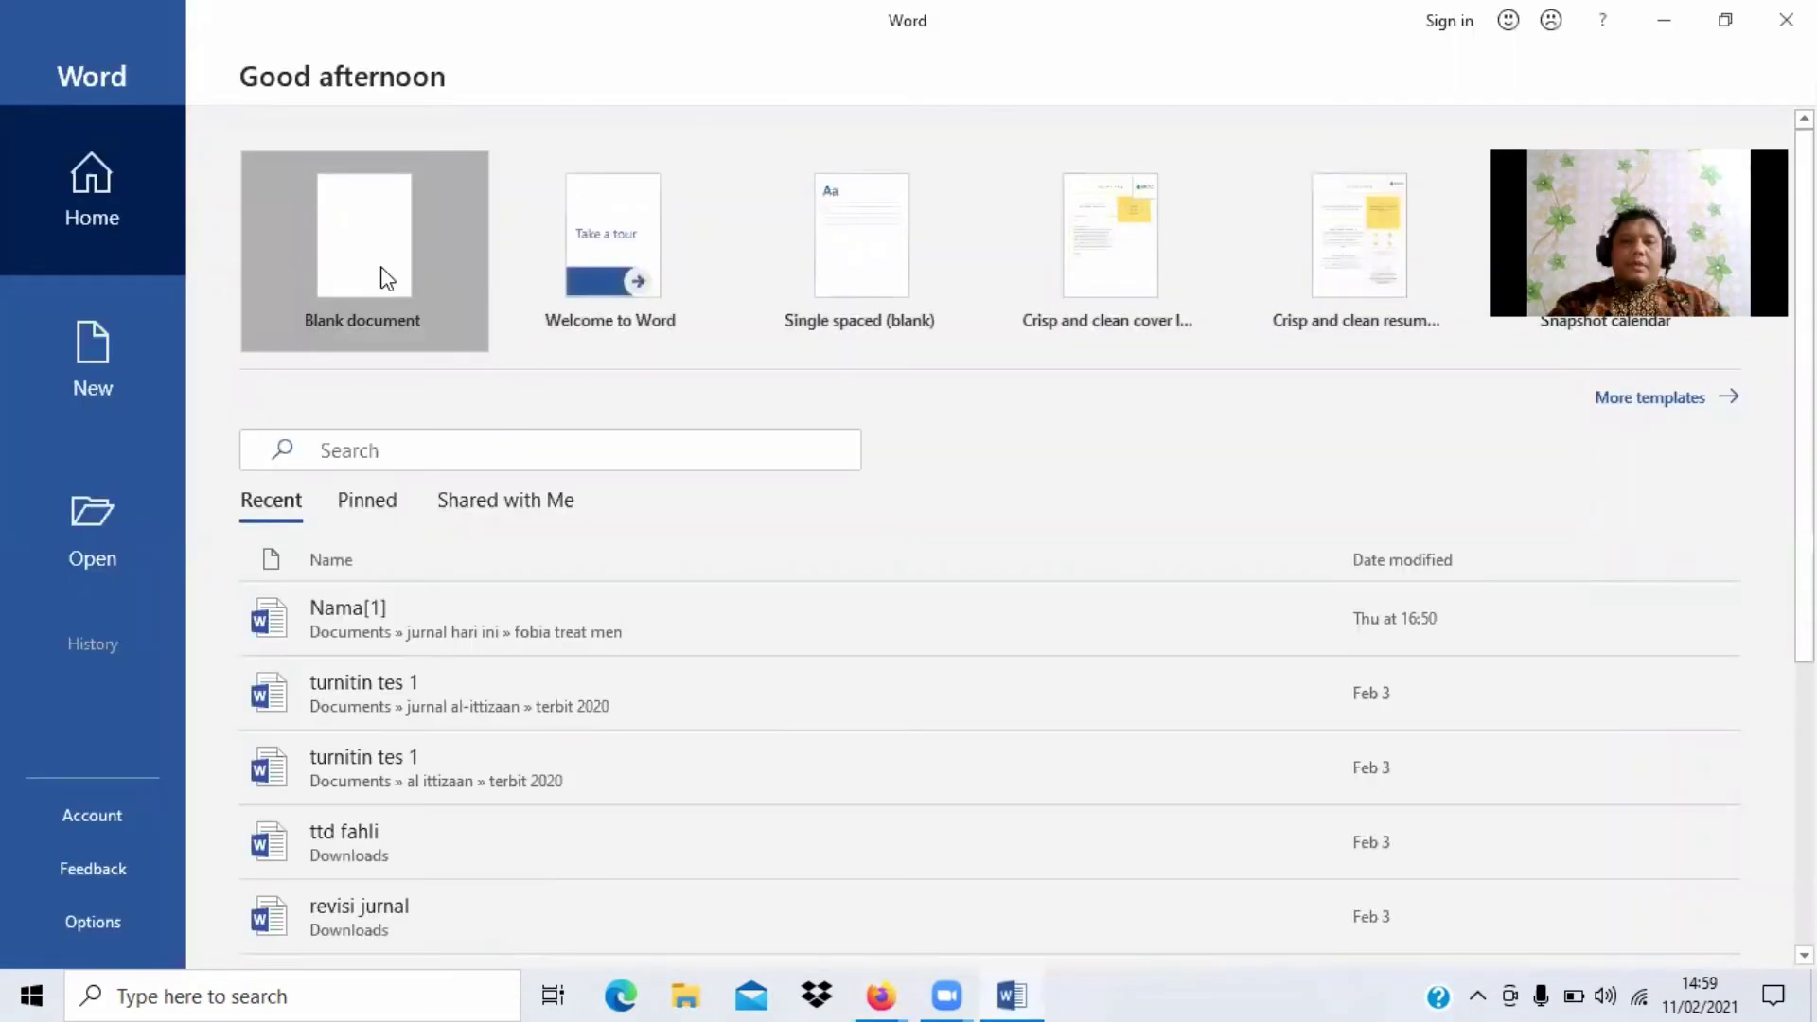
click(386, 278)
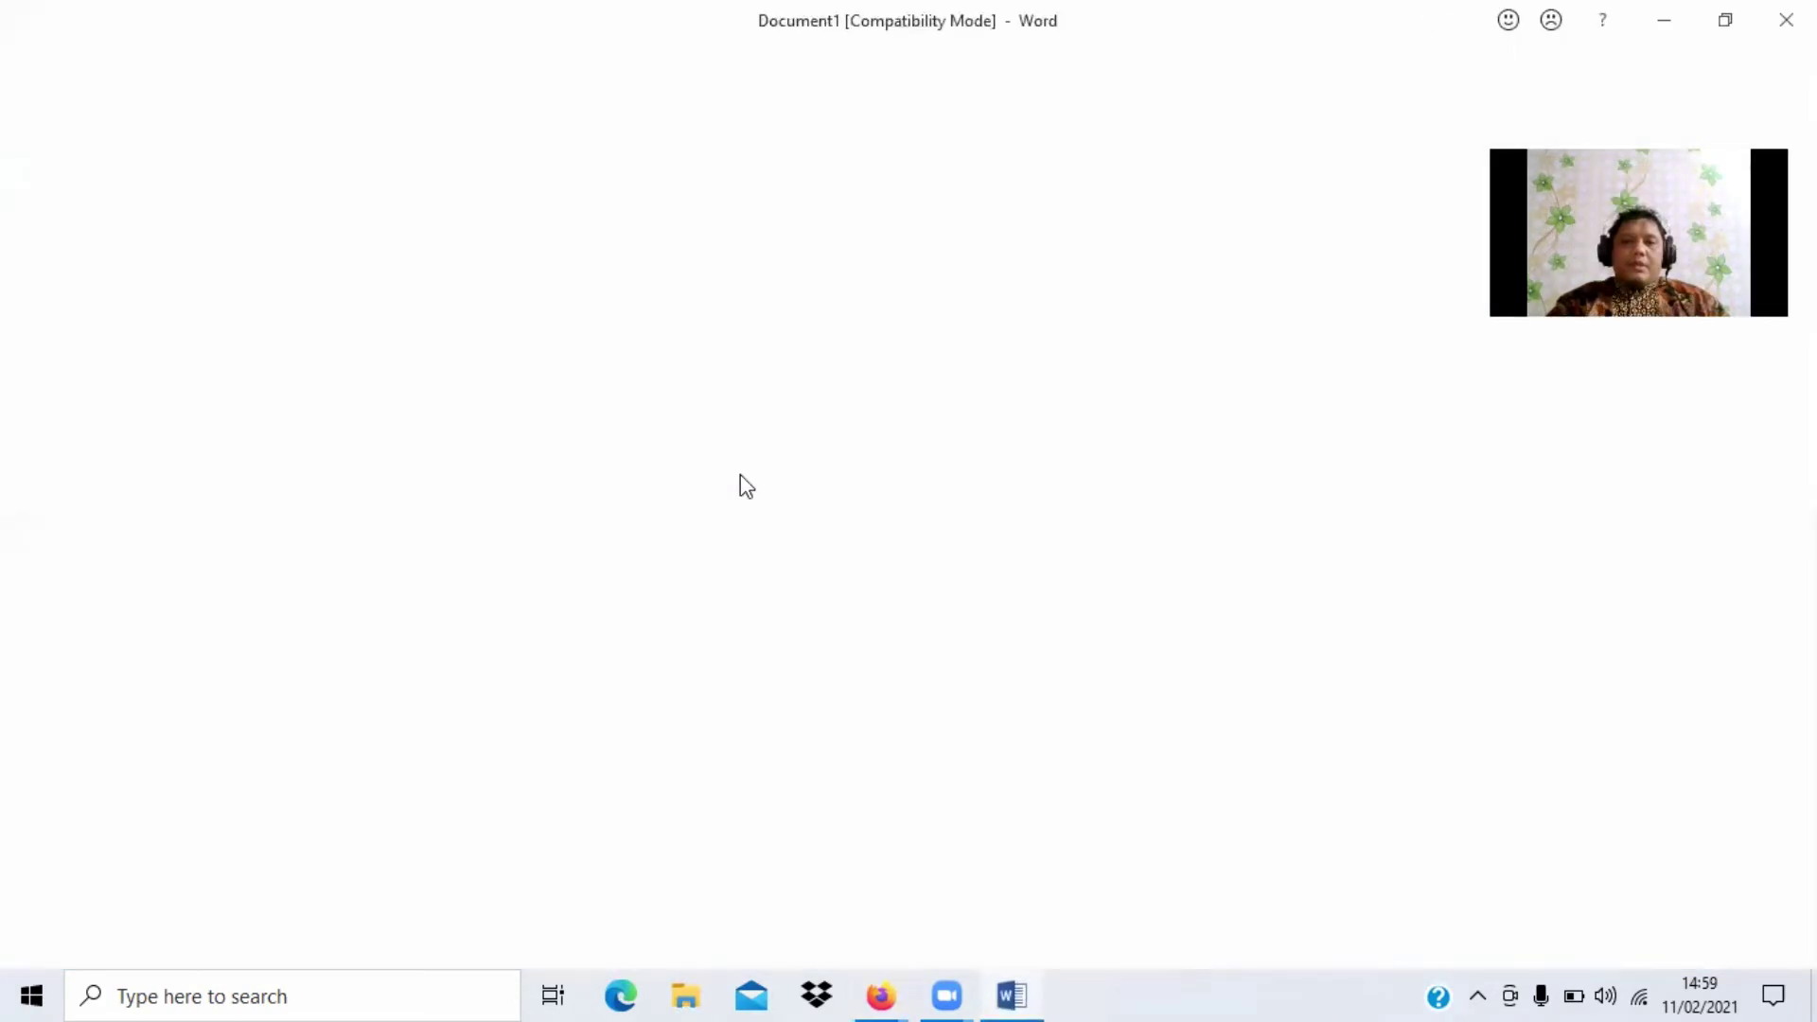
key(ctrl+v)
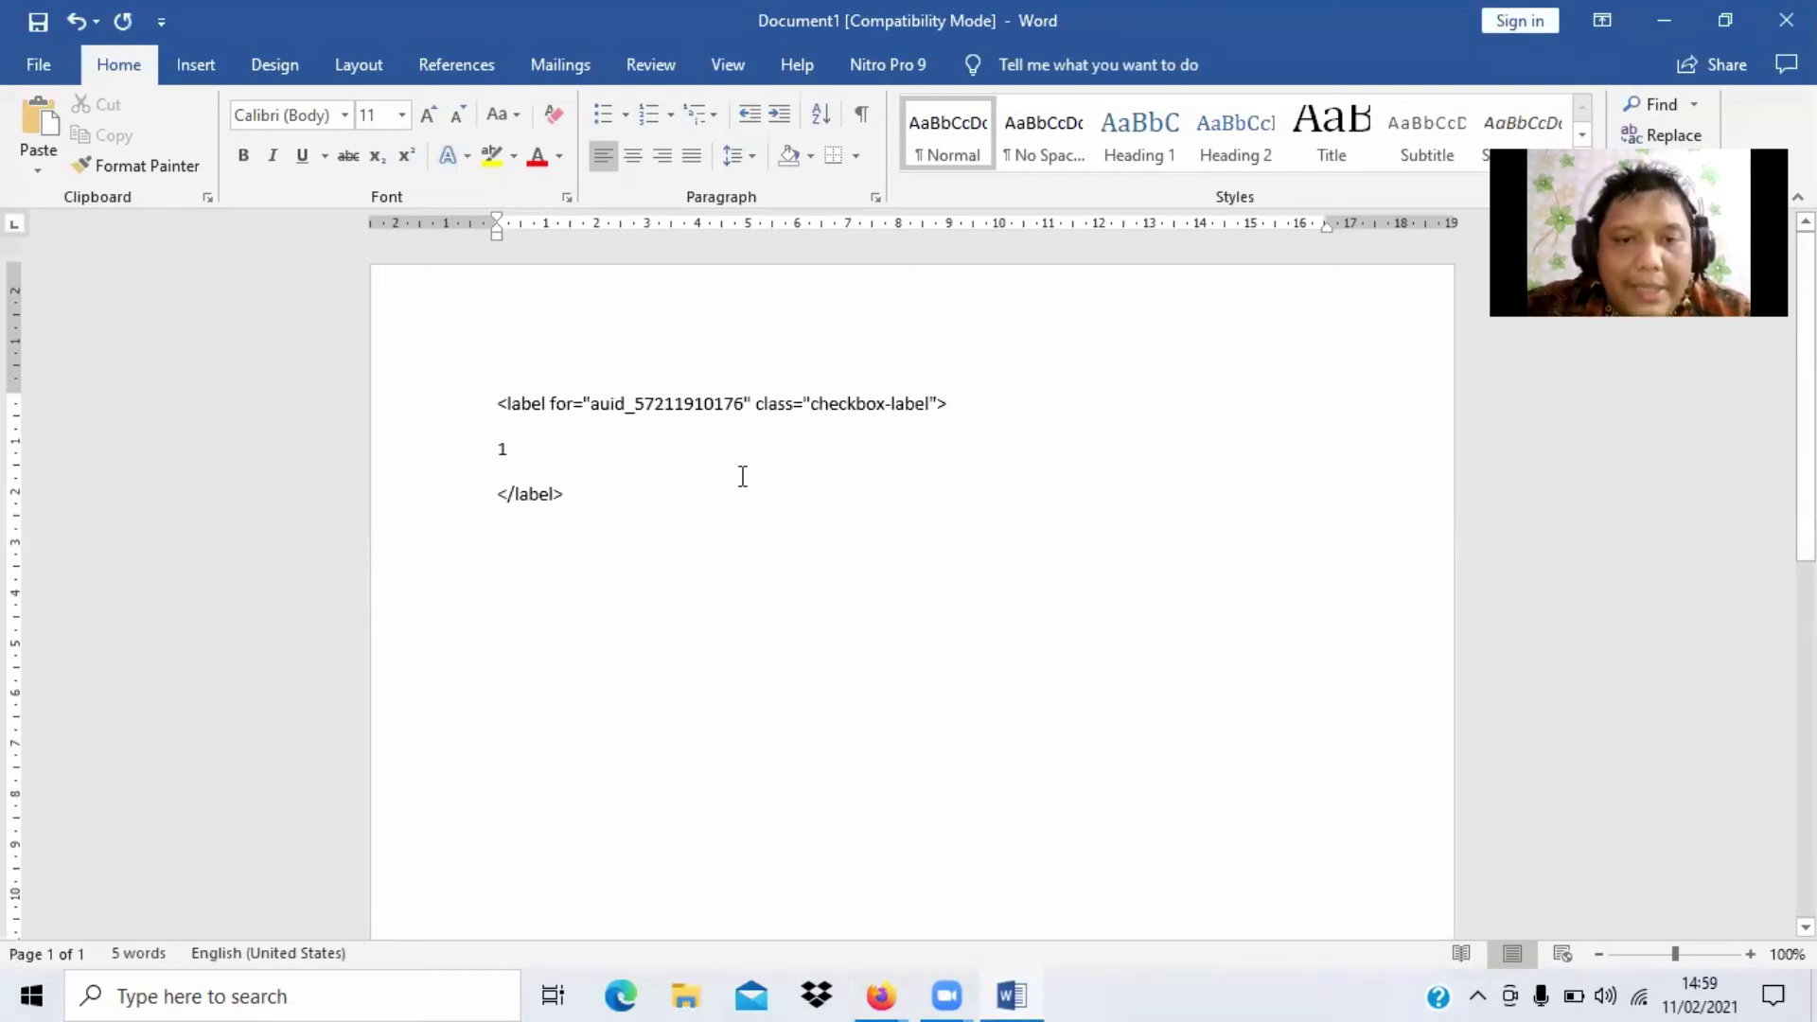
drag(744, 403, 636, 403)
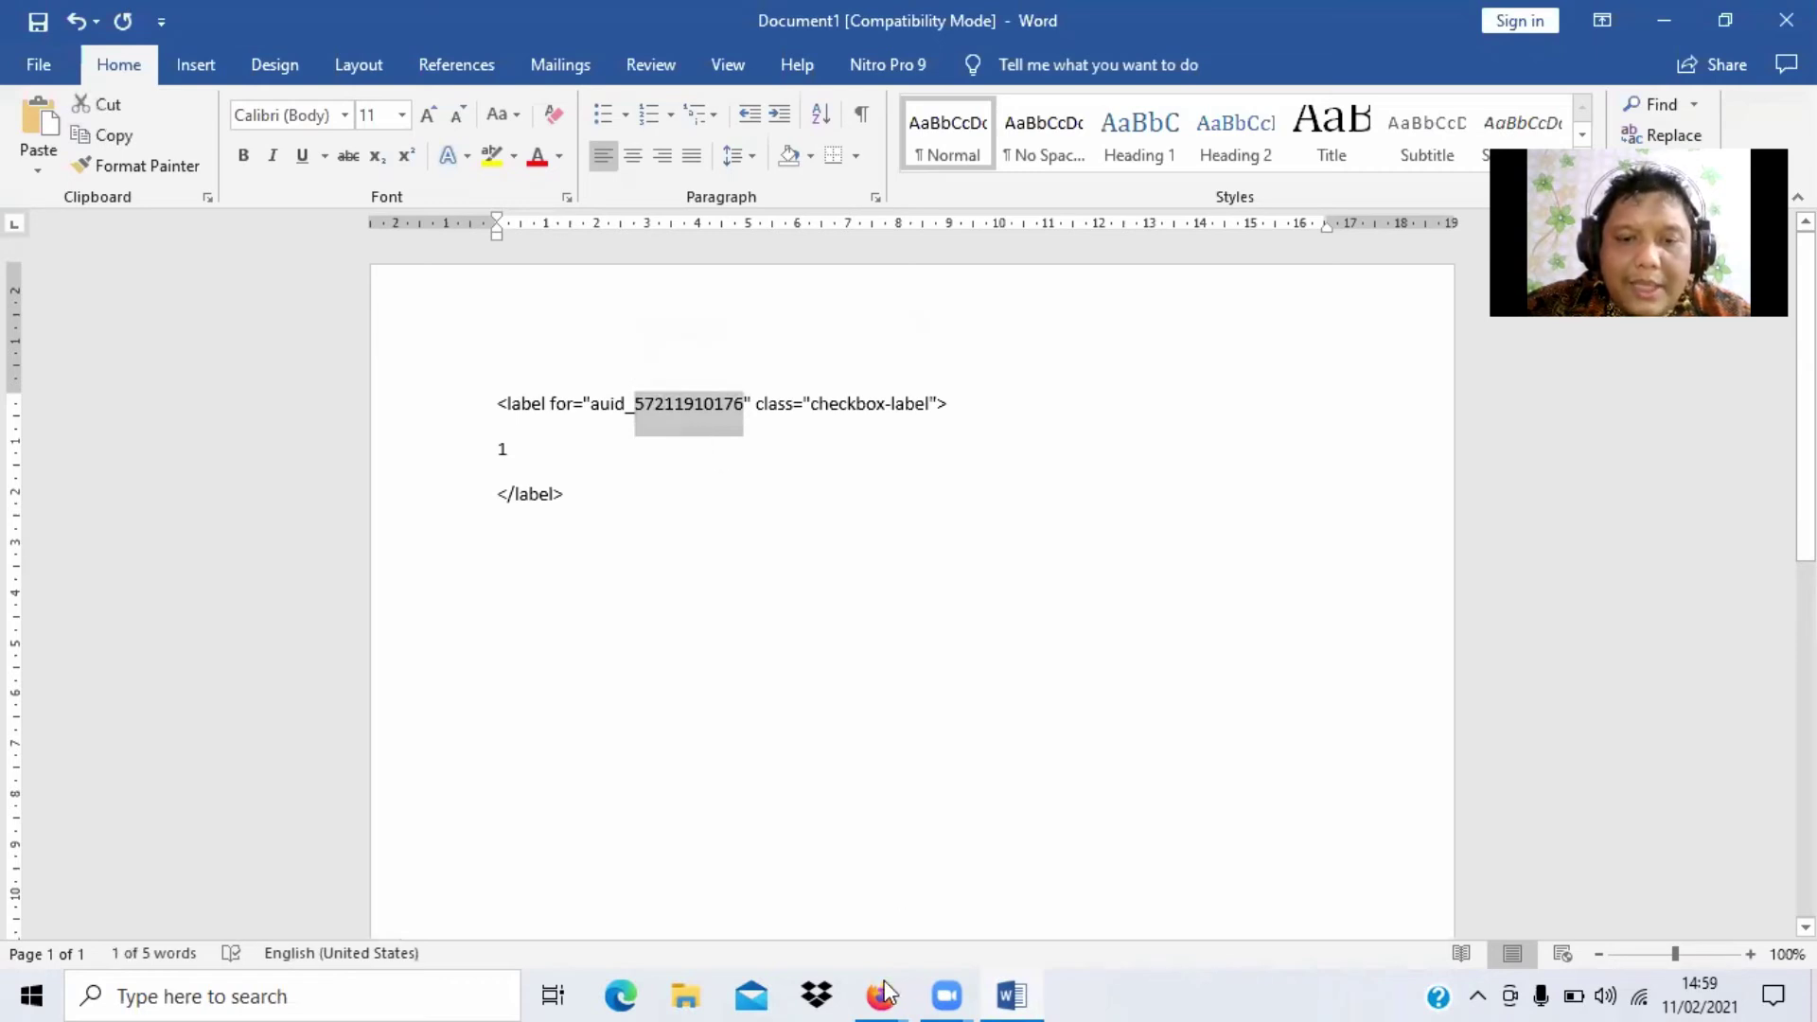
Step: Compare the author ID in the Word document with the Scopus Author Identifier on Mendeley's Scopus profile page in Firefox
mouse_move(886, 994)
click(783, 860)
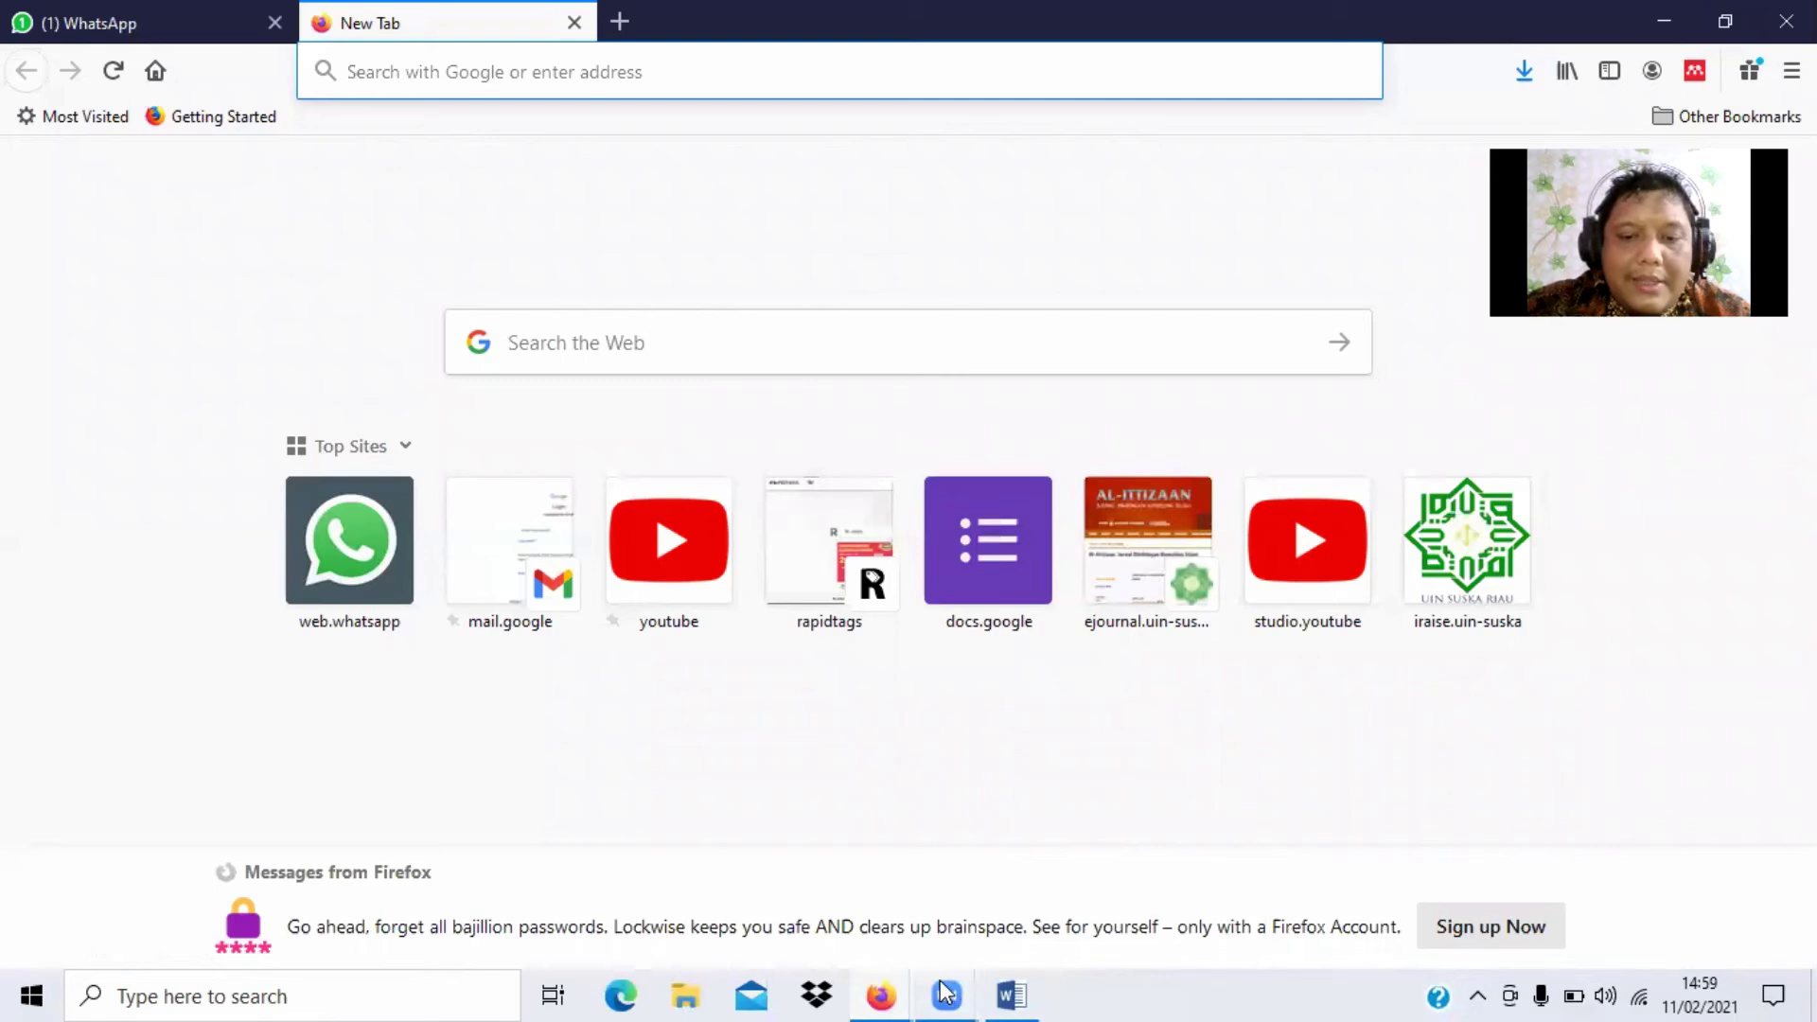
mouse_move(901, 992)
click(1058, 855)
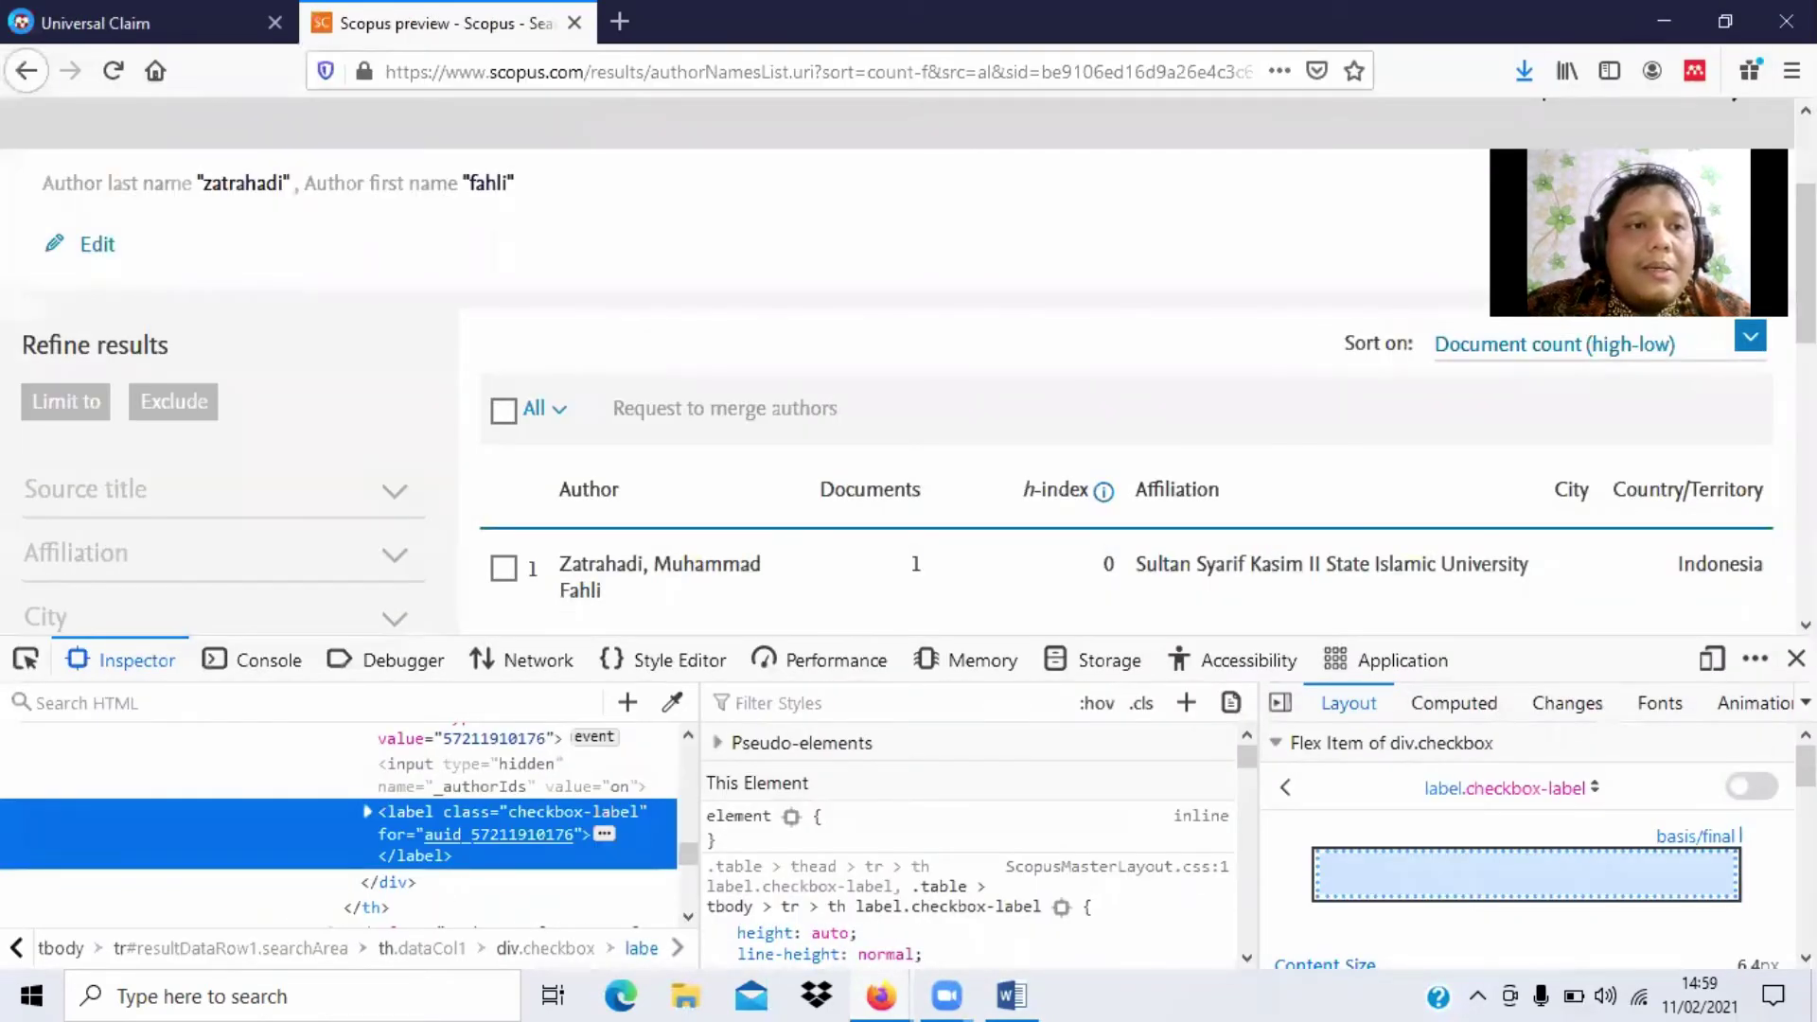
click(123, 14)
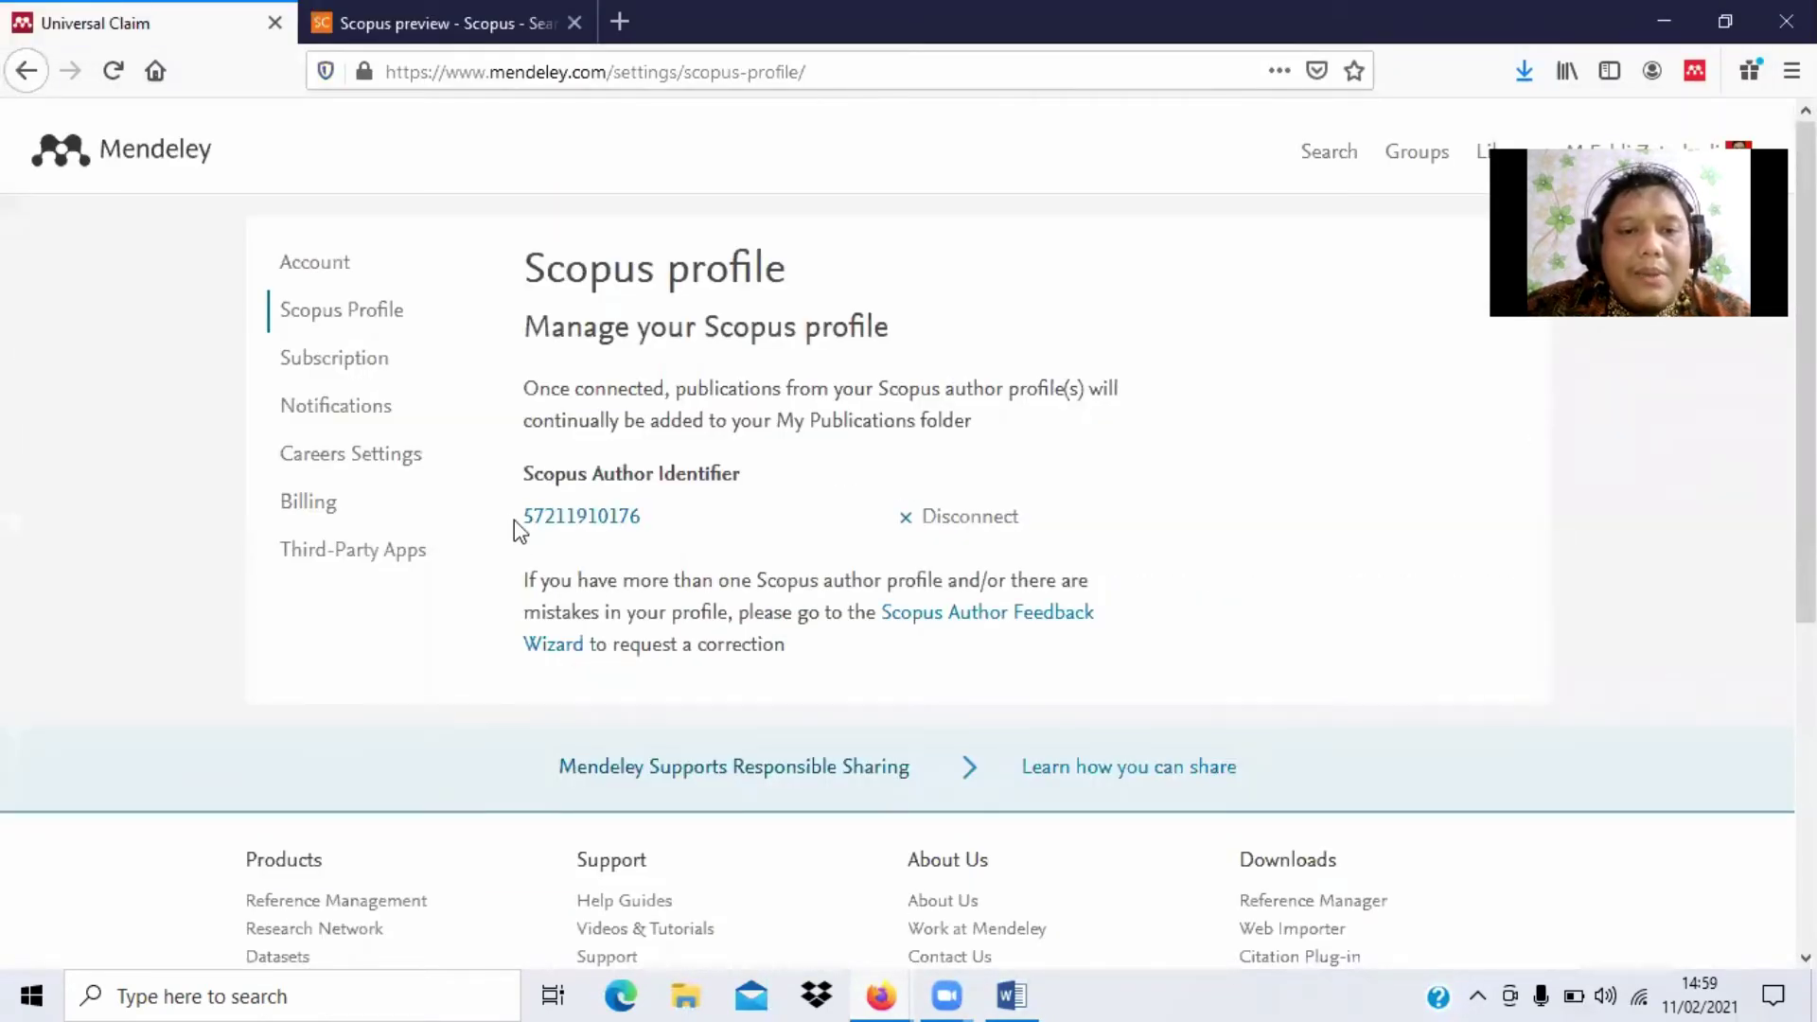
drag(512, 516, 638, 517)
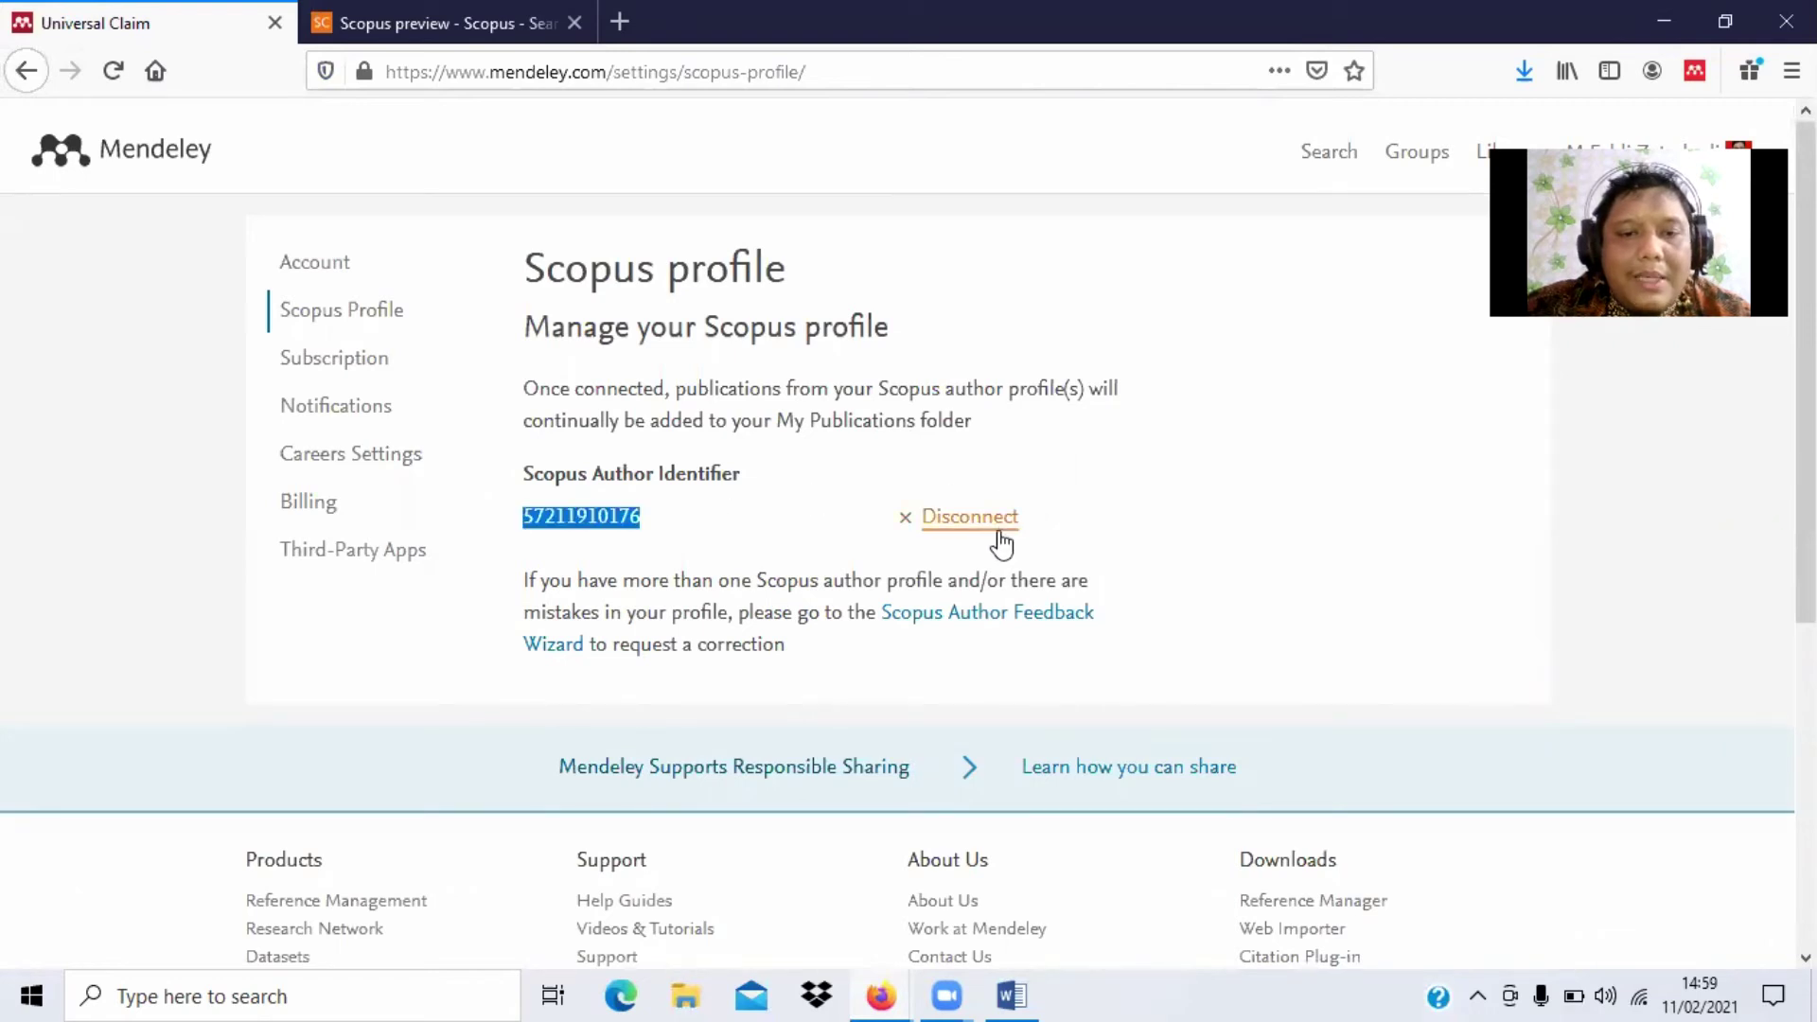
click(1009, 995)
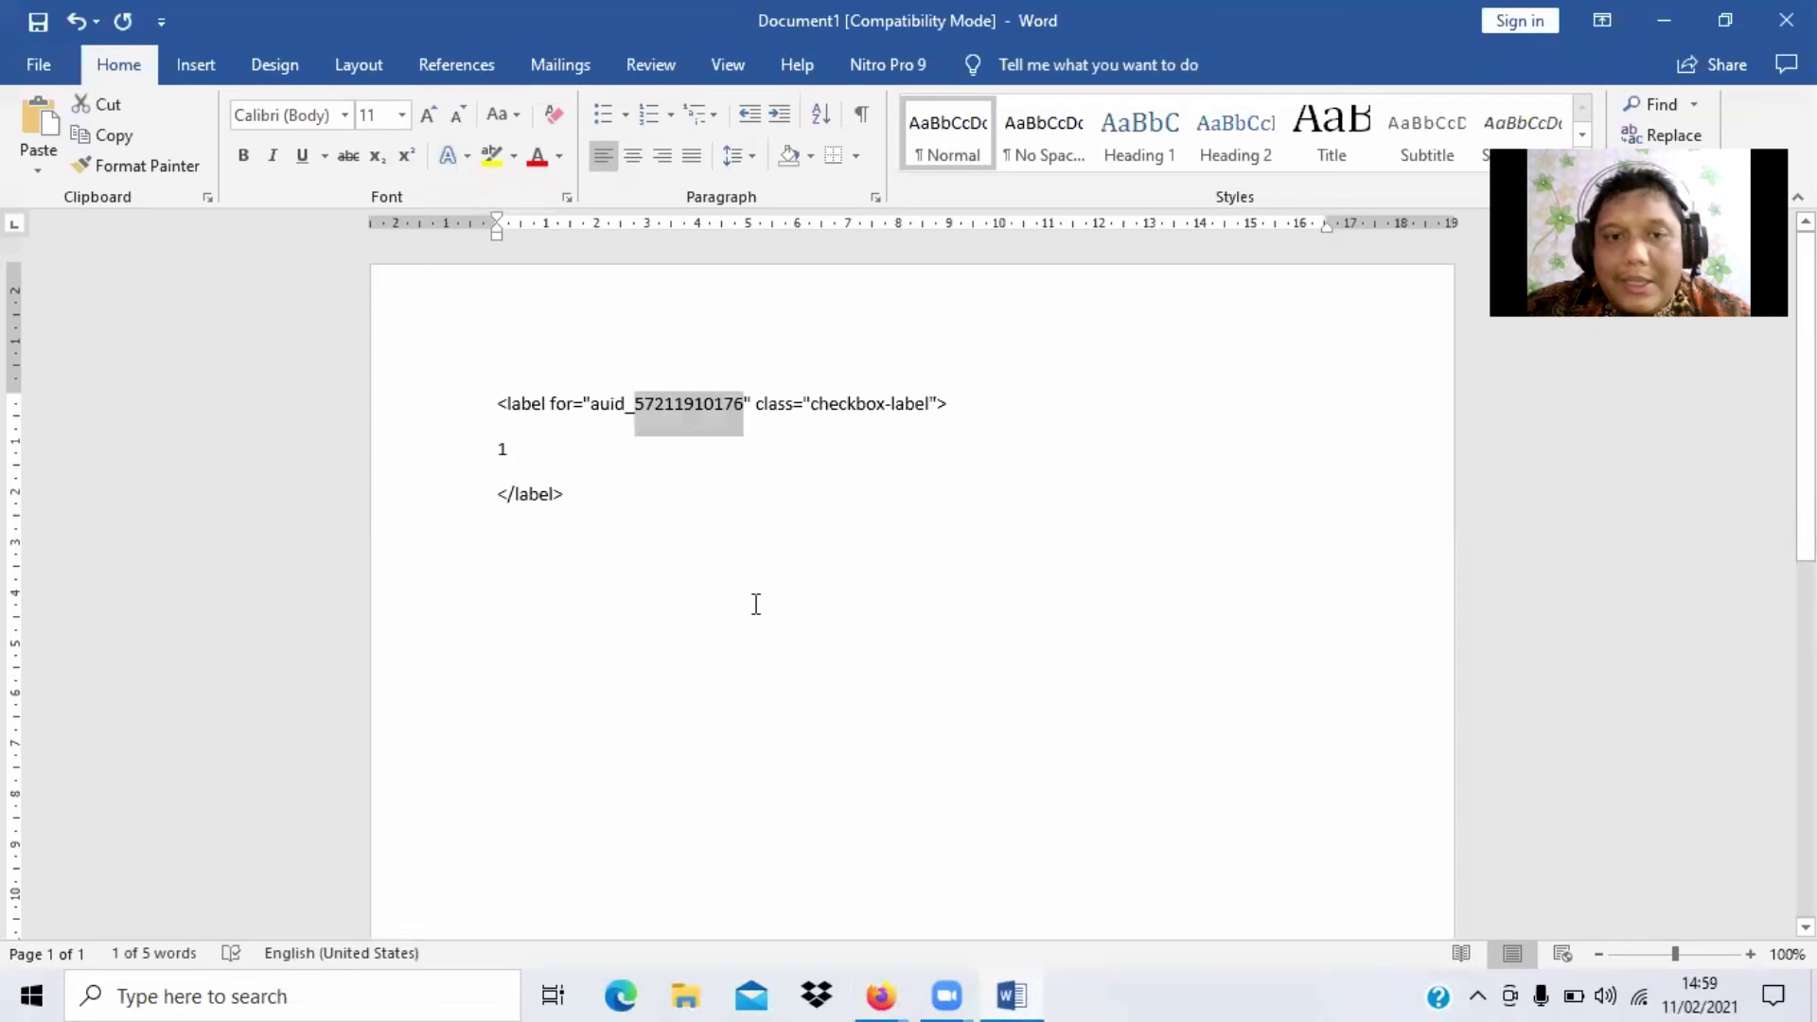
click(883, 995)
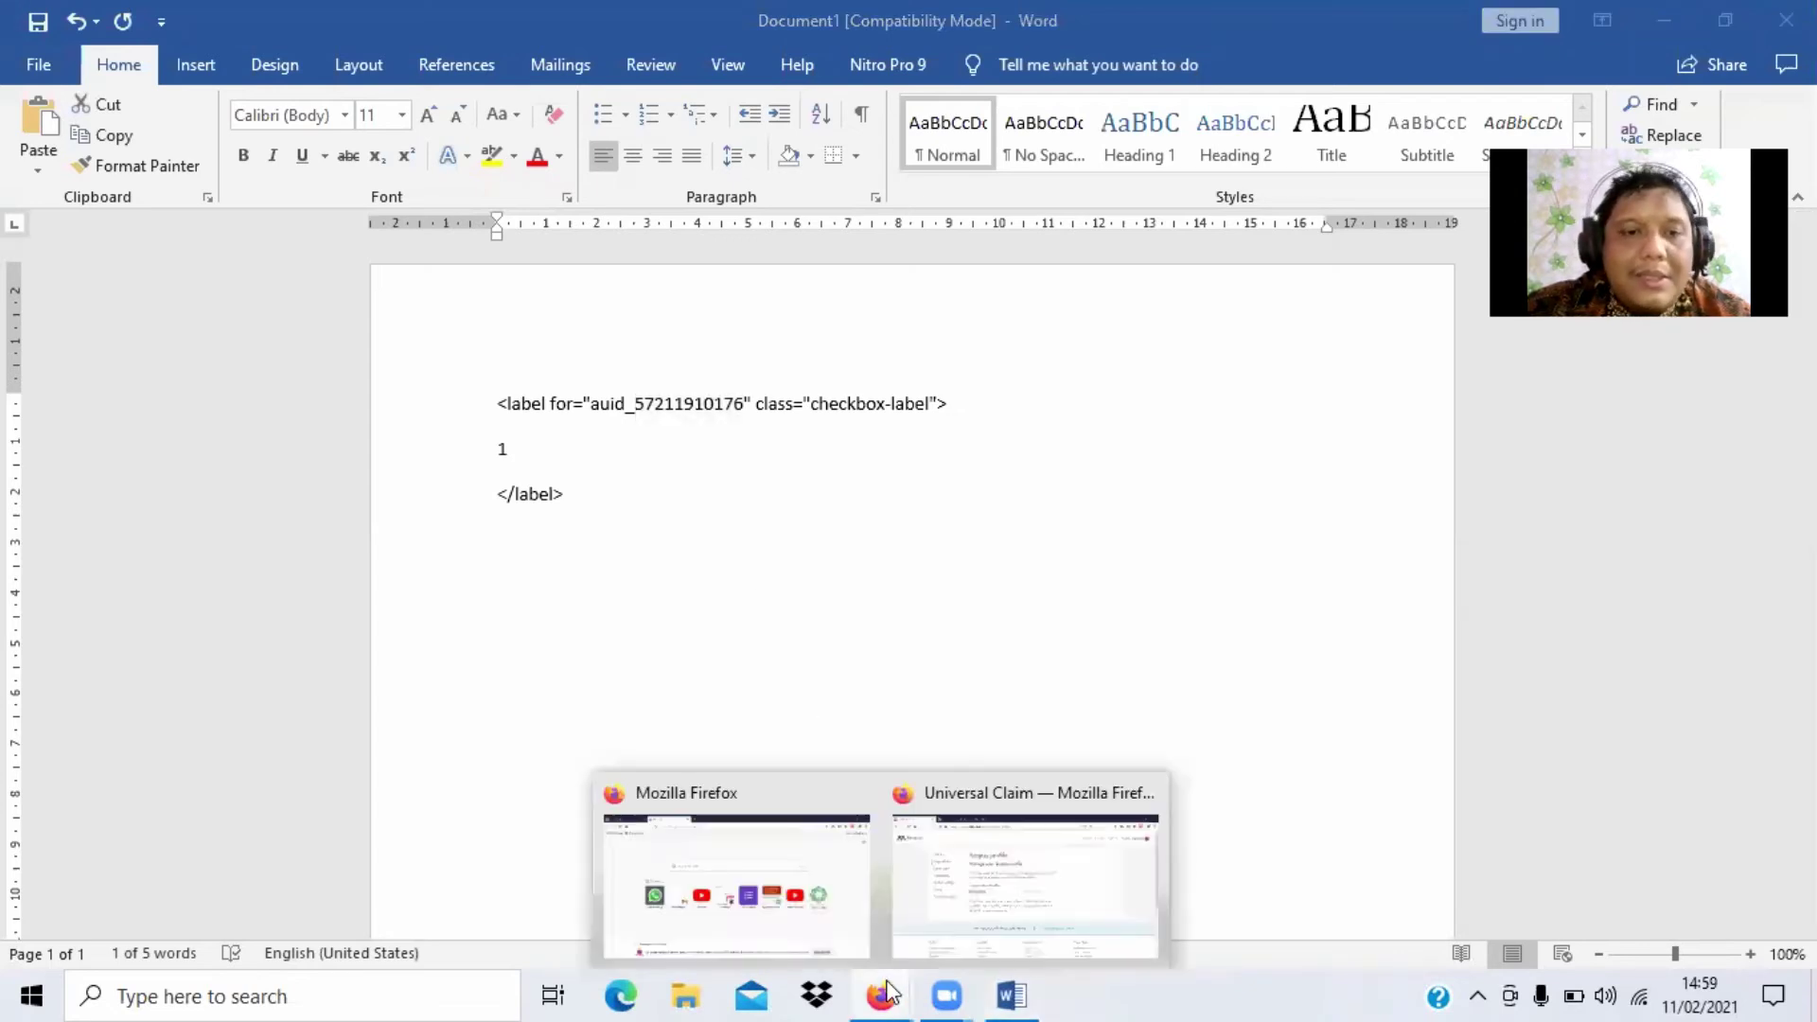
click(962, 864)
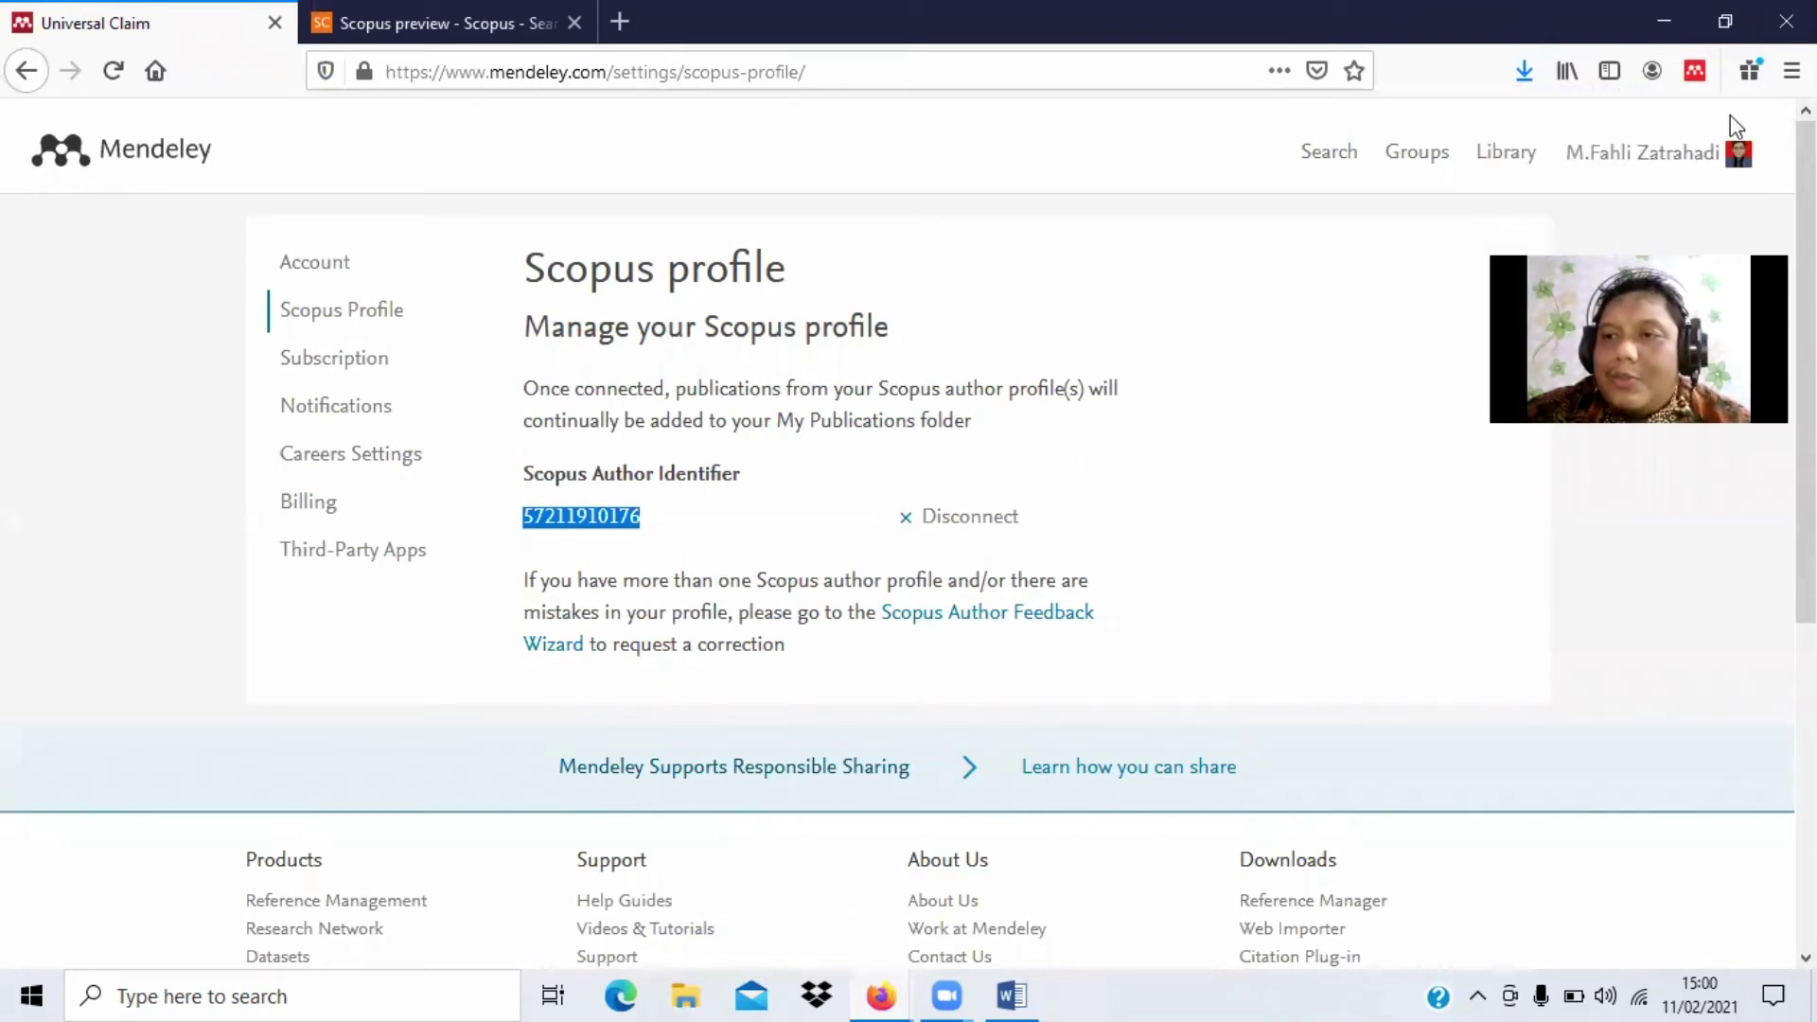
Step: Sign out of Mendeley and sign back in with the account owner's e-mail account and its saved password
click(1737, 154)
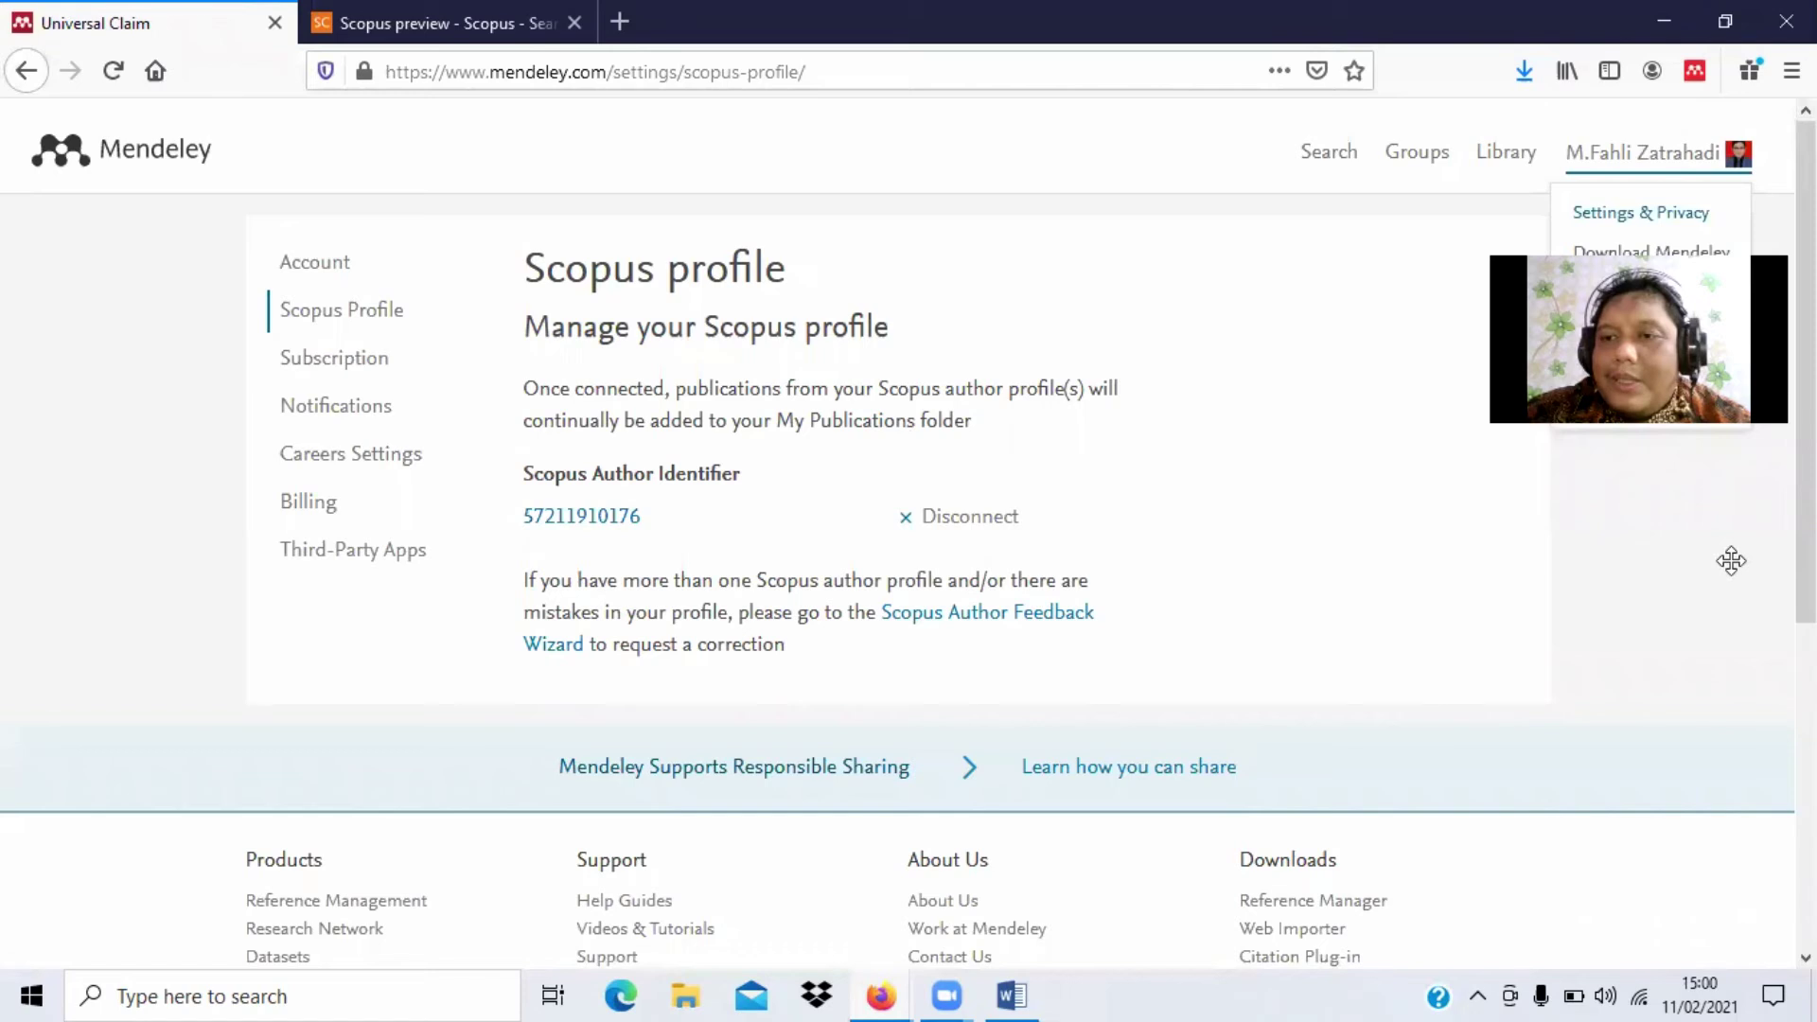
click(1623, 404)
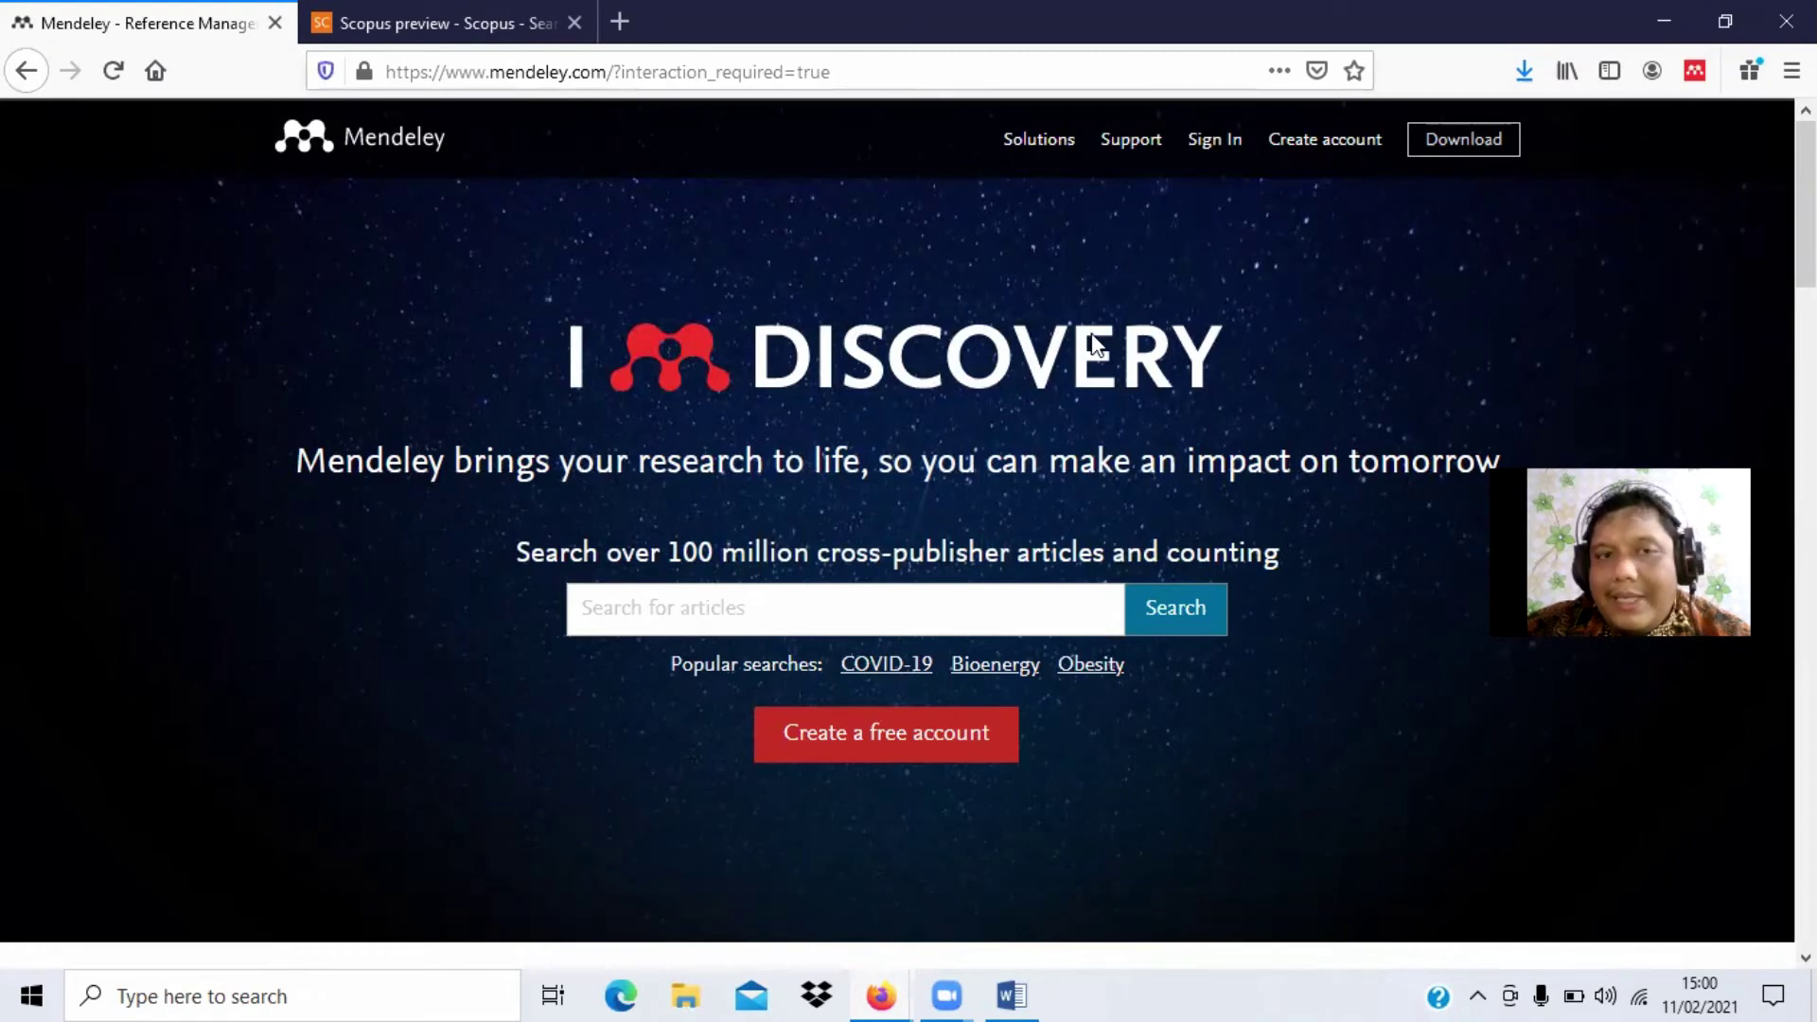
click(1207, 152)
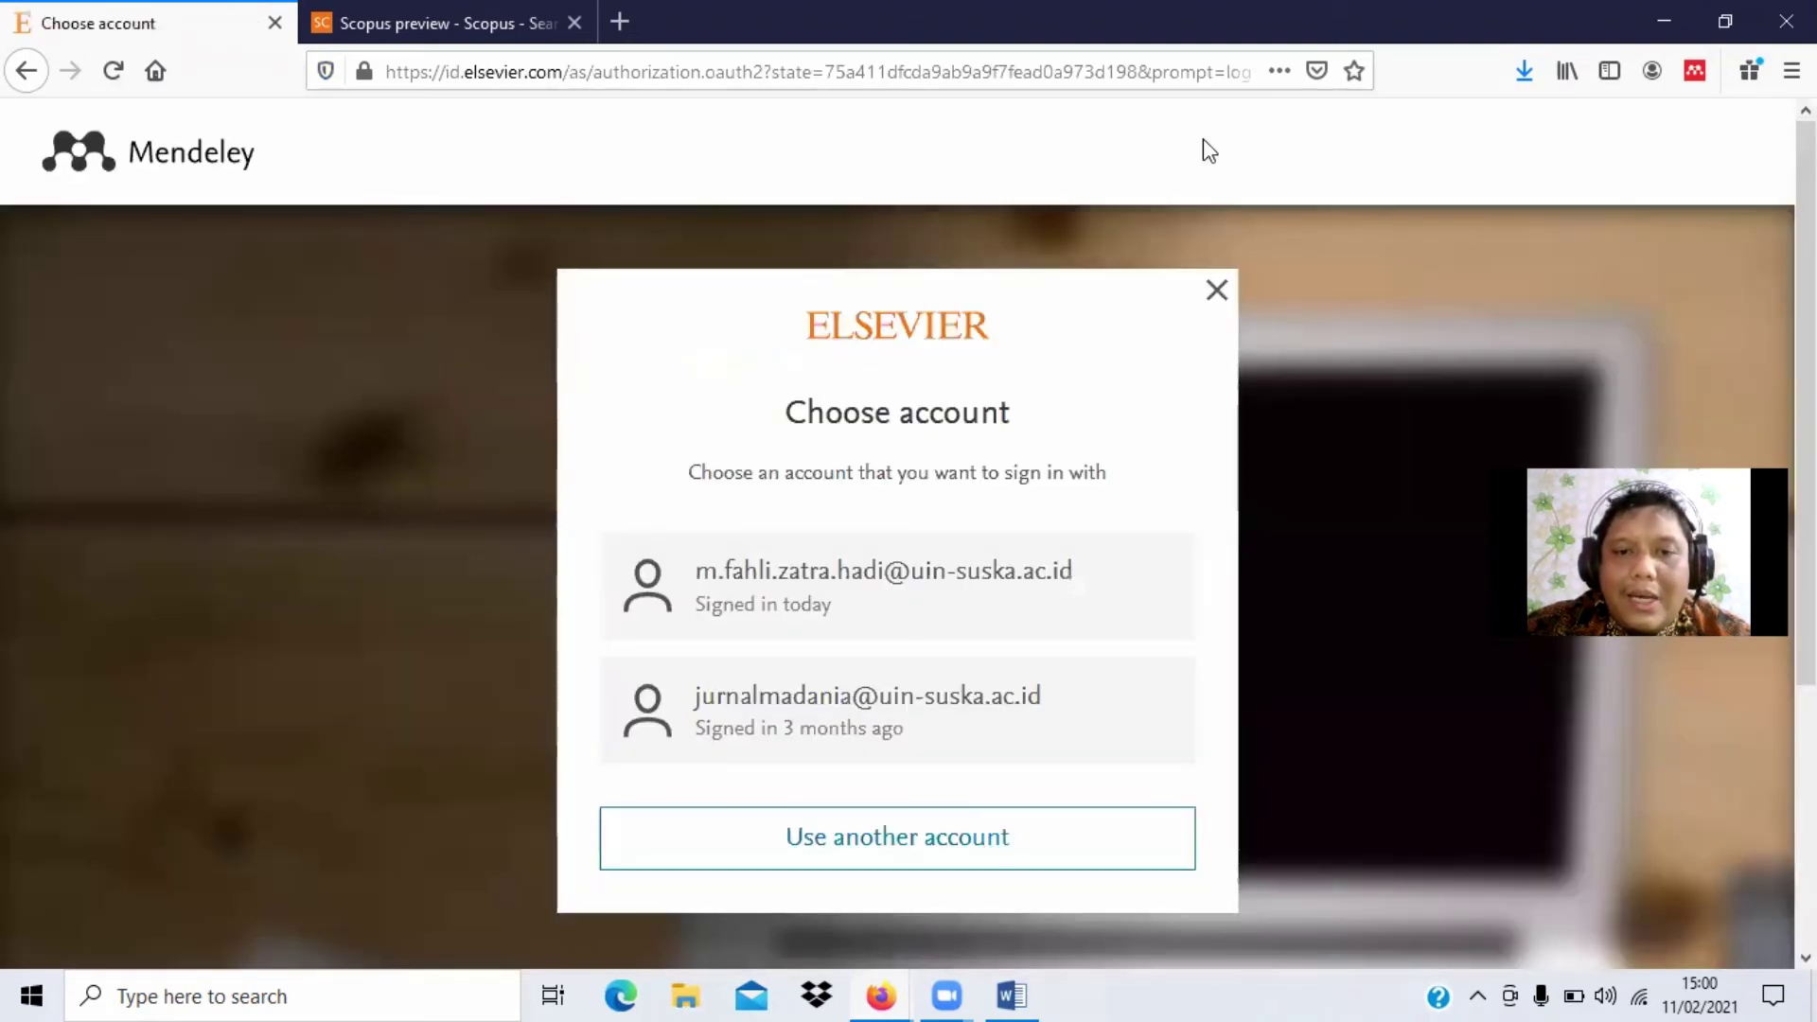
click(901, 593)
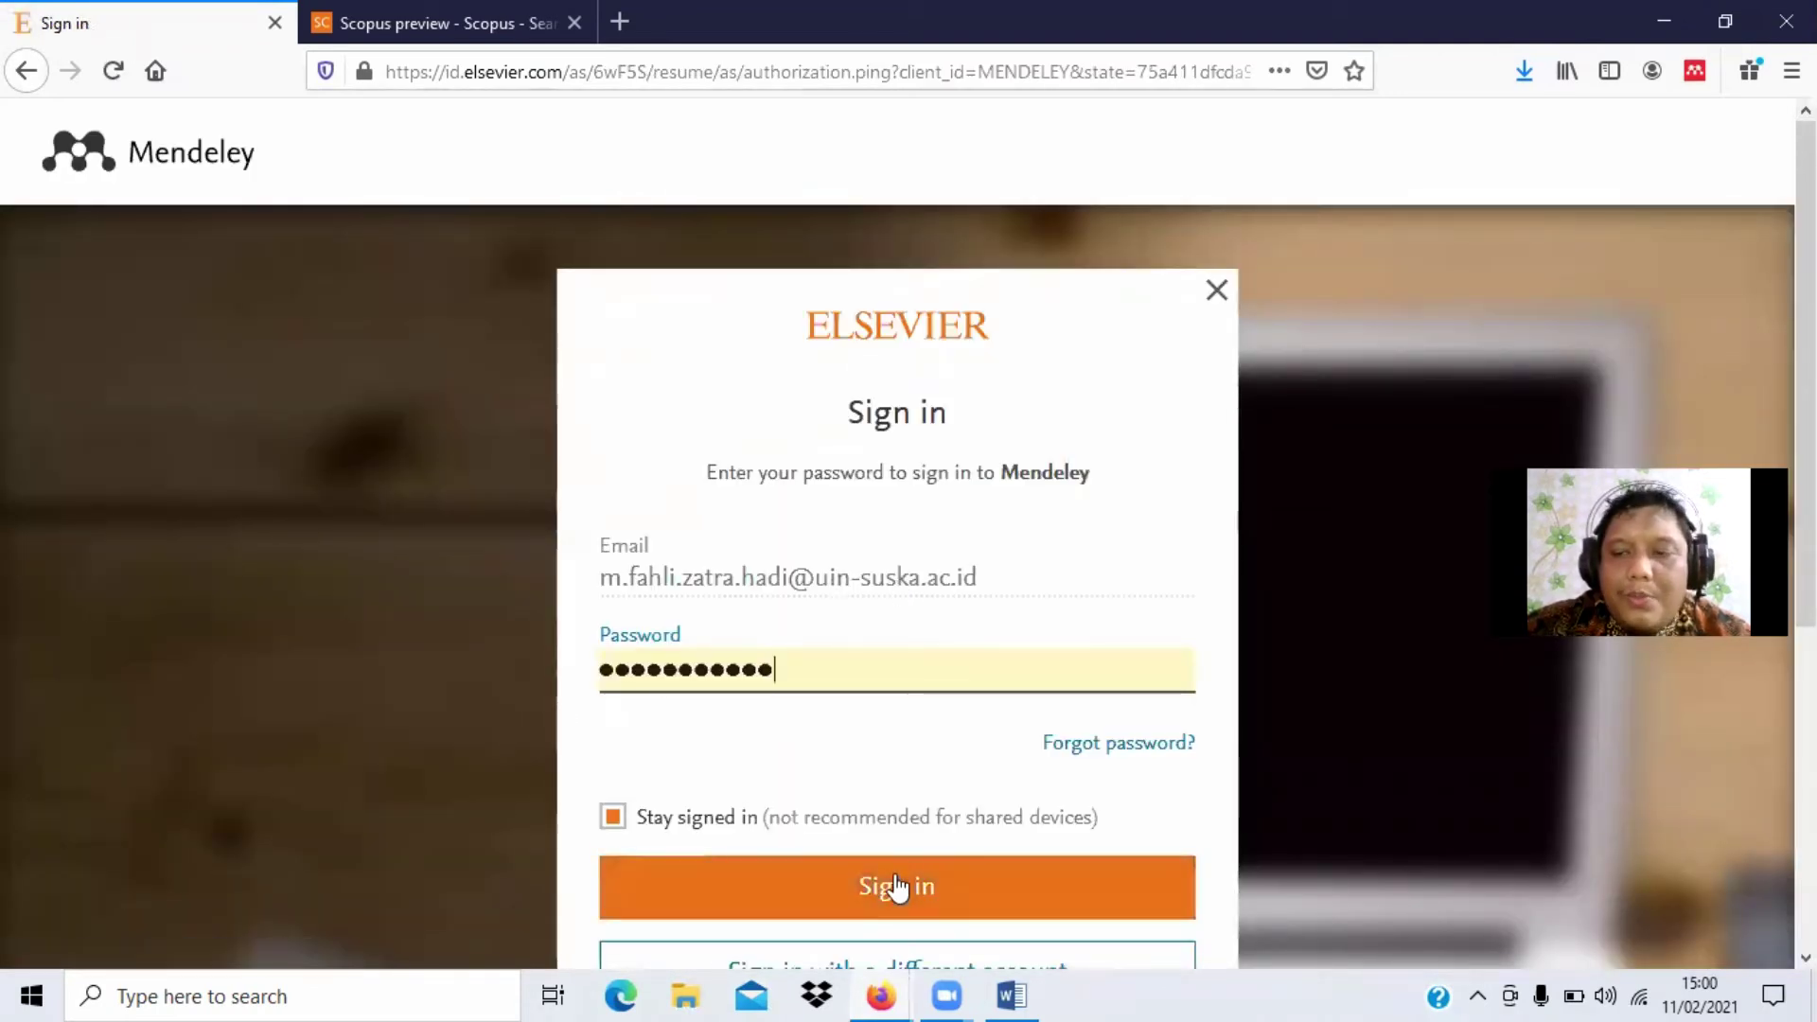
scroll(1558, 727, down, 2)
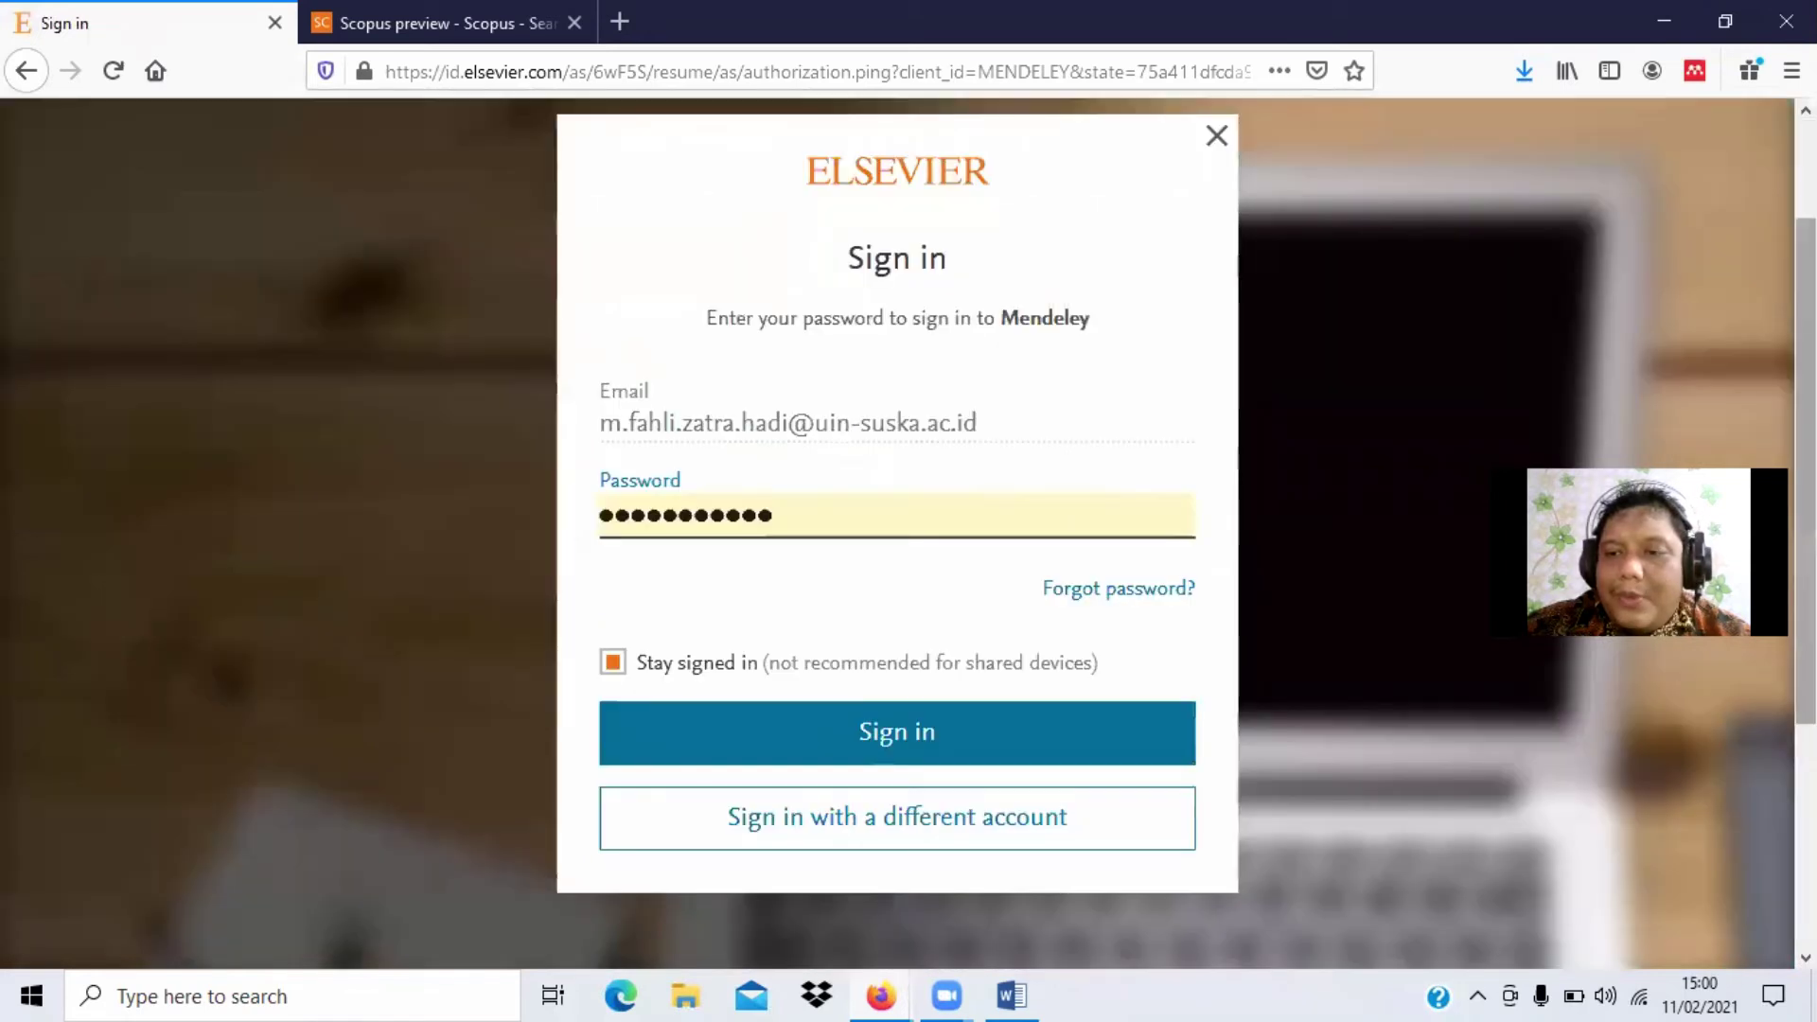
click(885, 743)
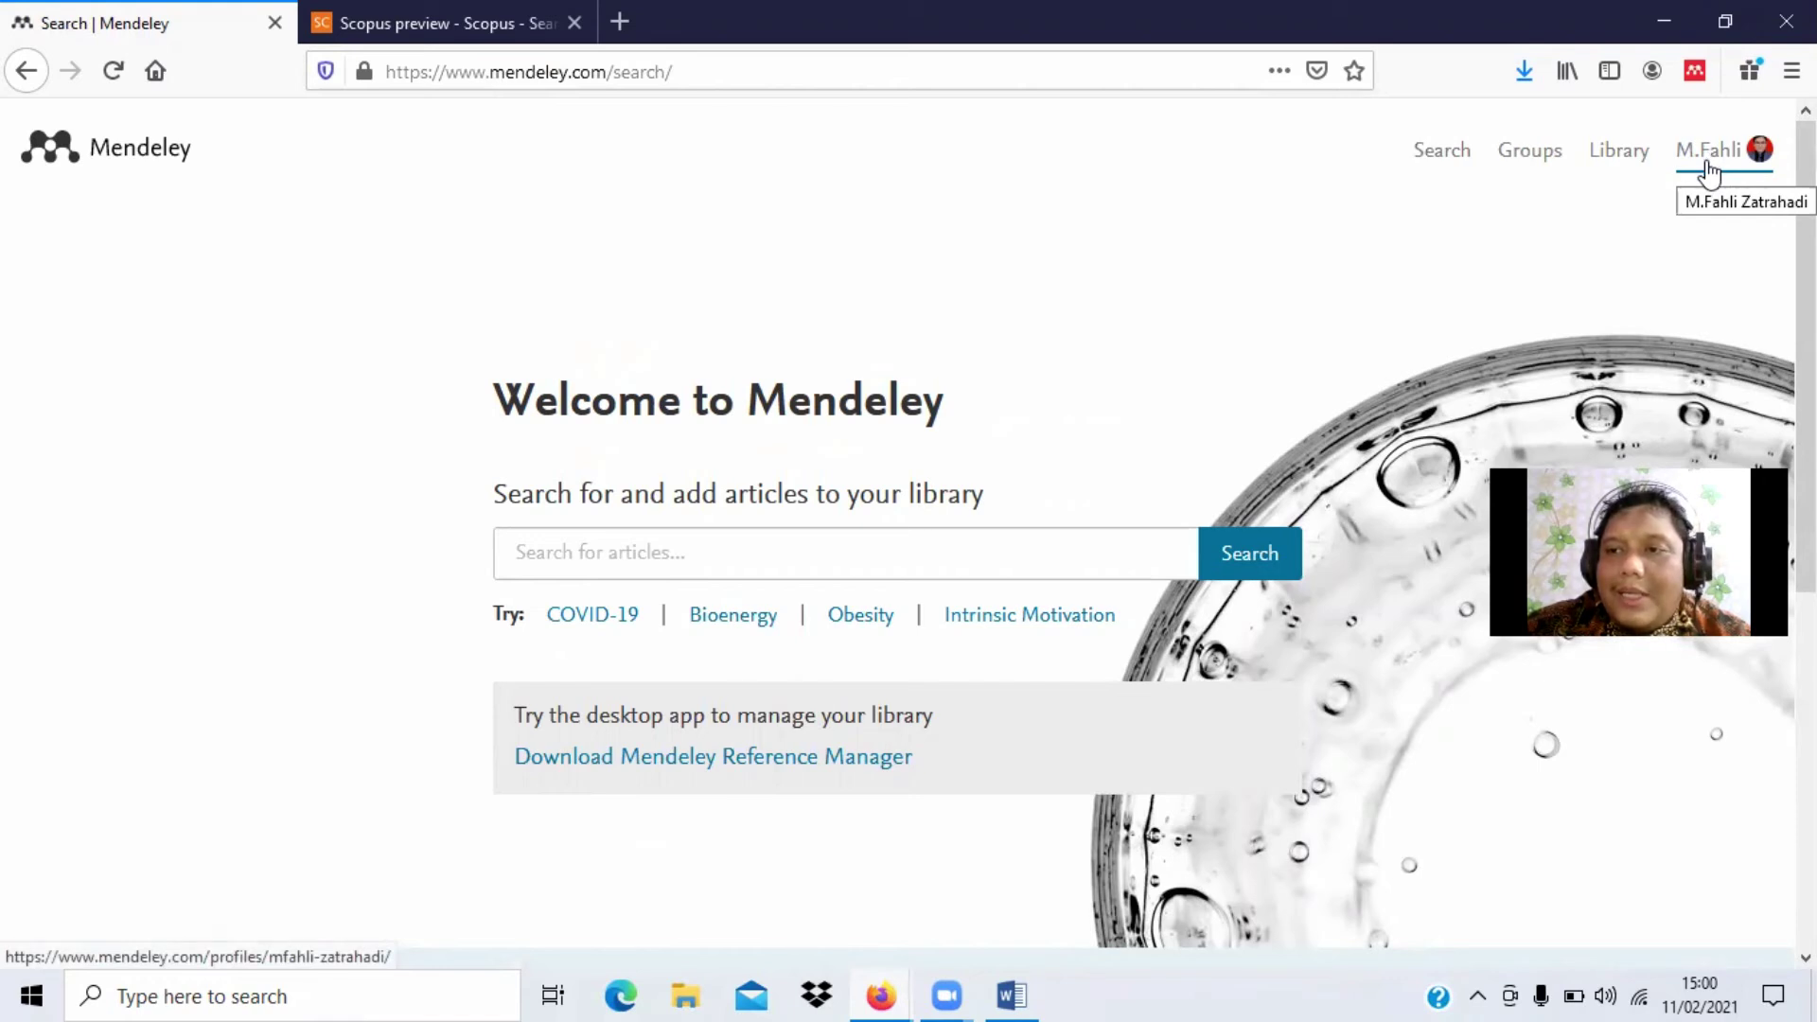
Step: Go to the Scopus Profile page in the account's settings and disconnect the linked Scopus author profile
click(1708, 173)
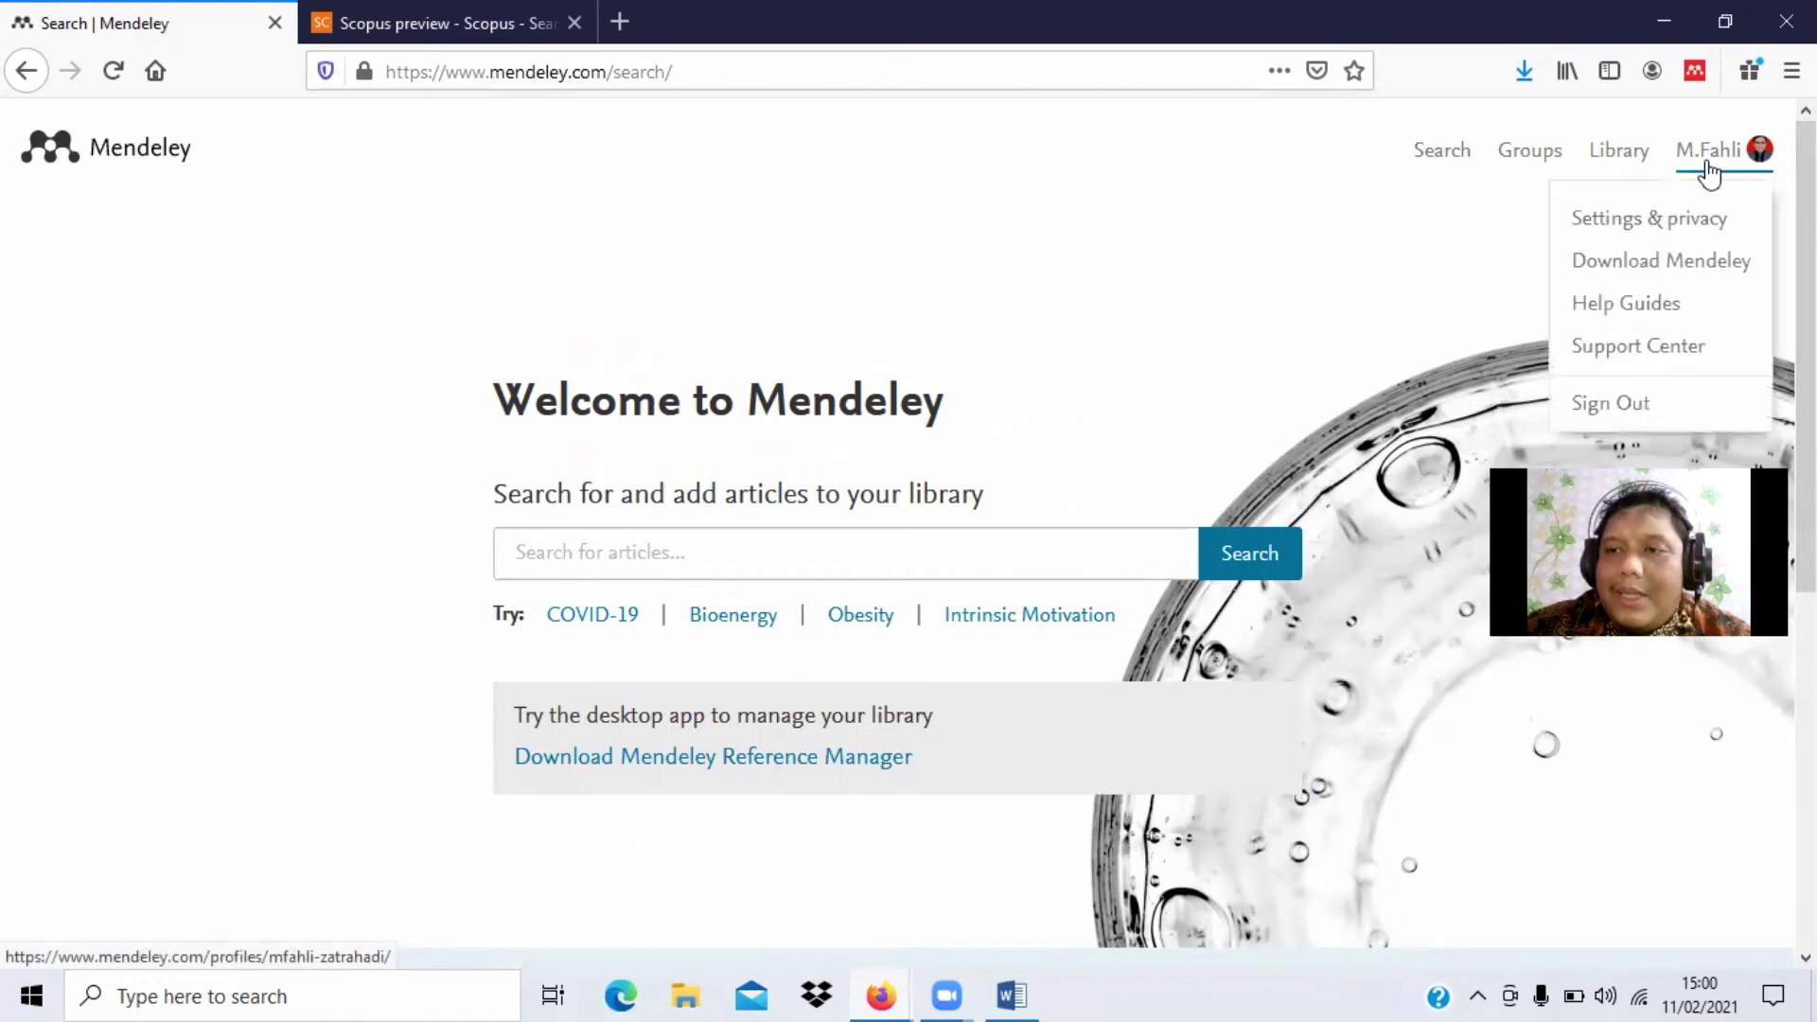
click(1701, 223)
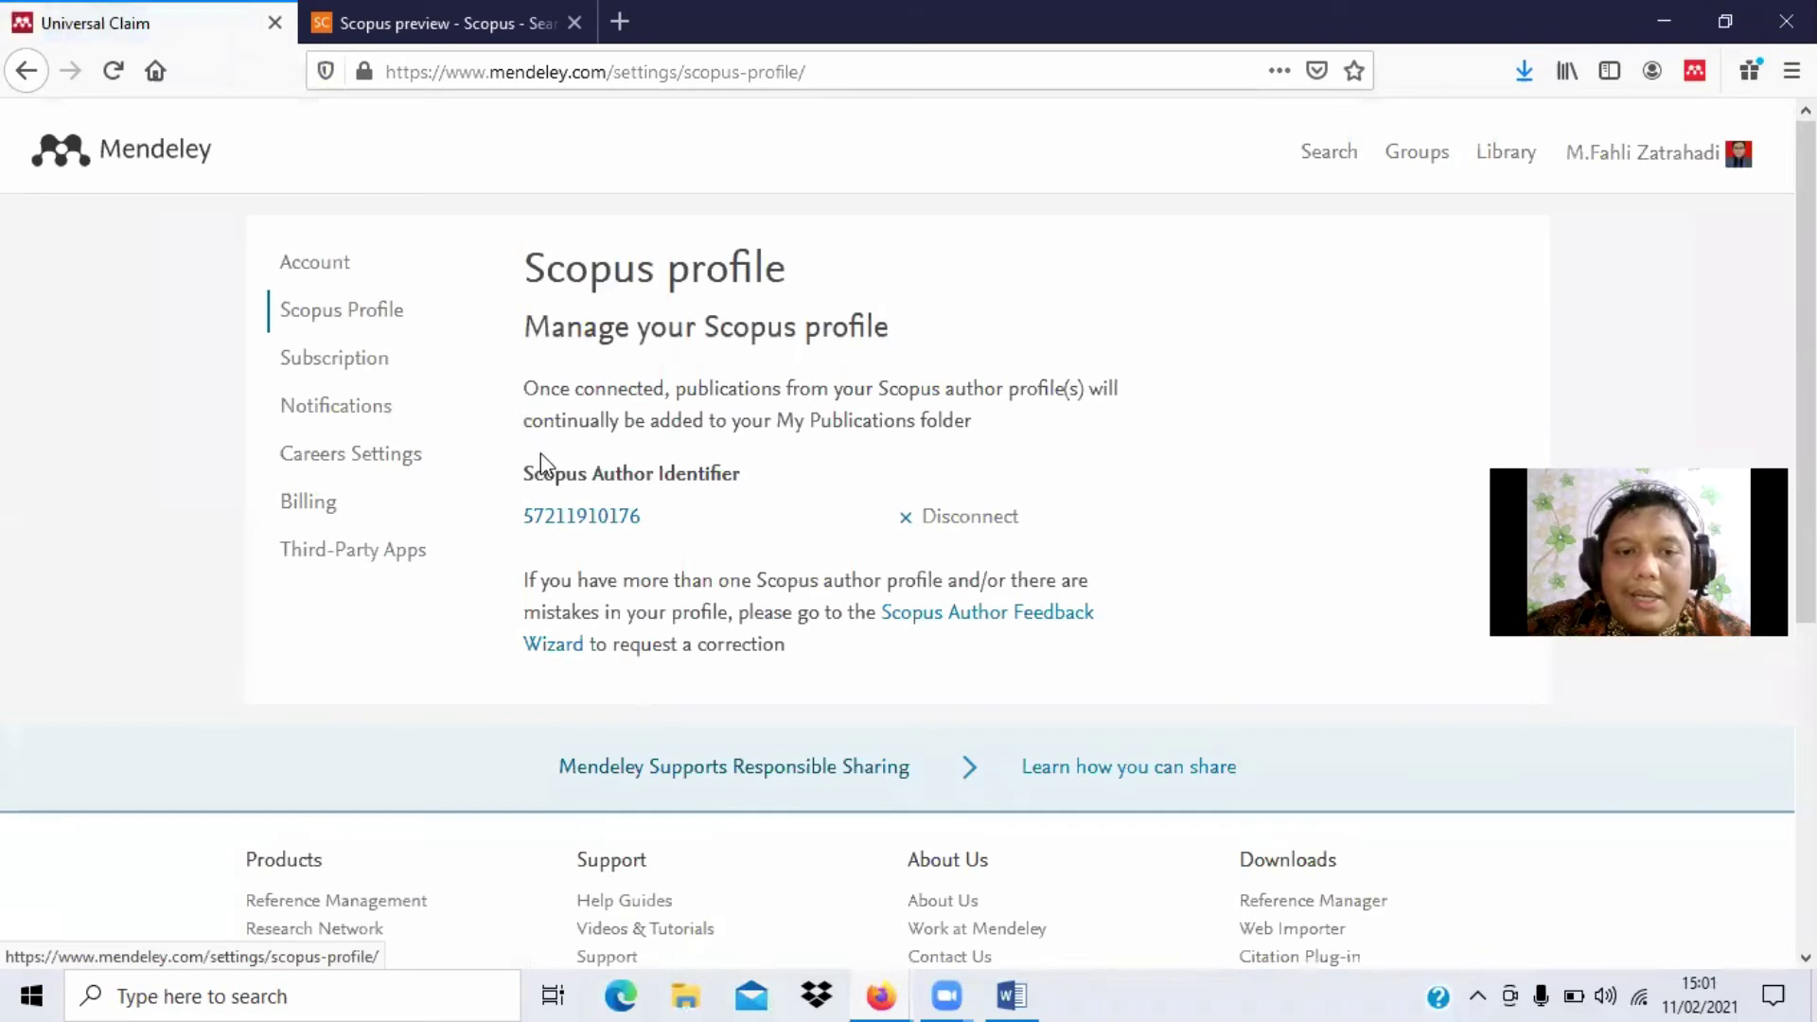
click(908, 511)
click(1080, 591)
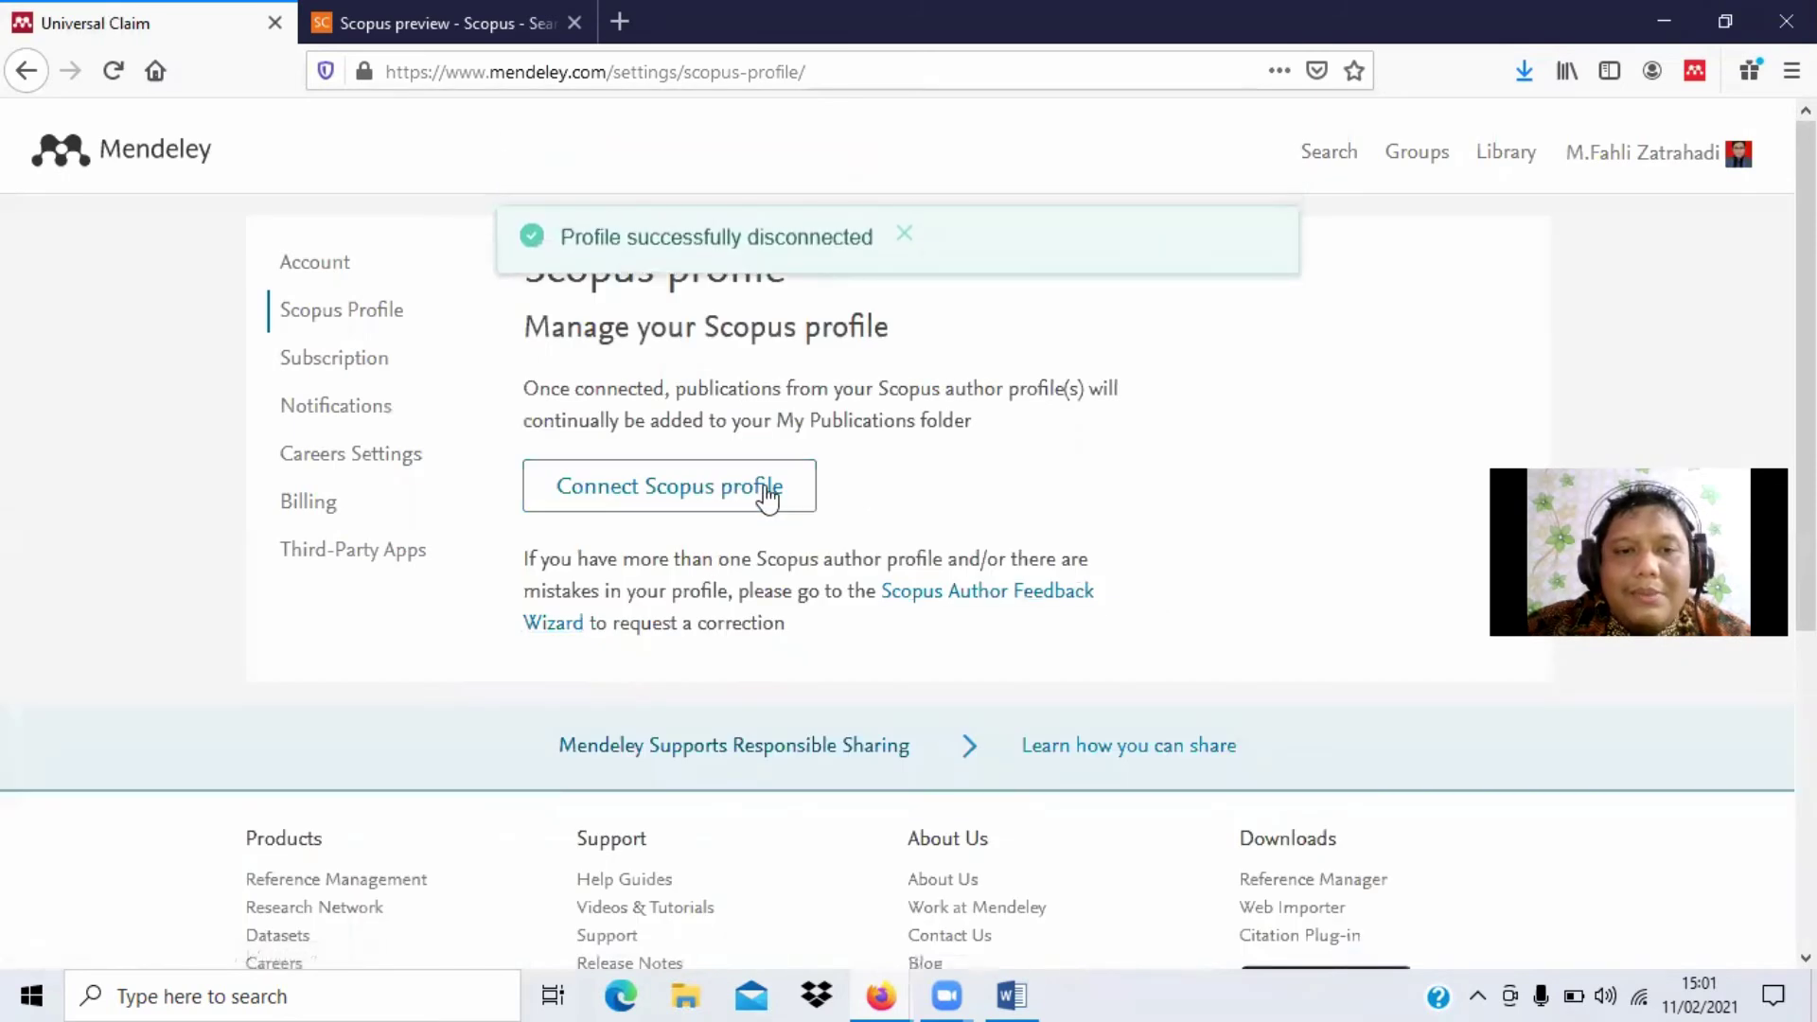
Step: Search for the owner's Scopus author profile using the first name without its initial, claim the matching profile, and connect it
click(688, 493)
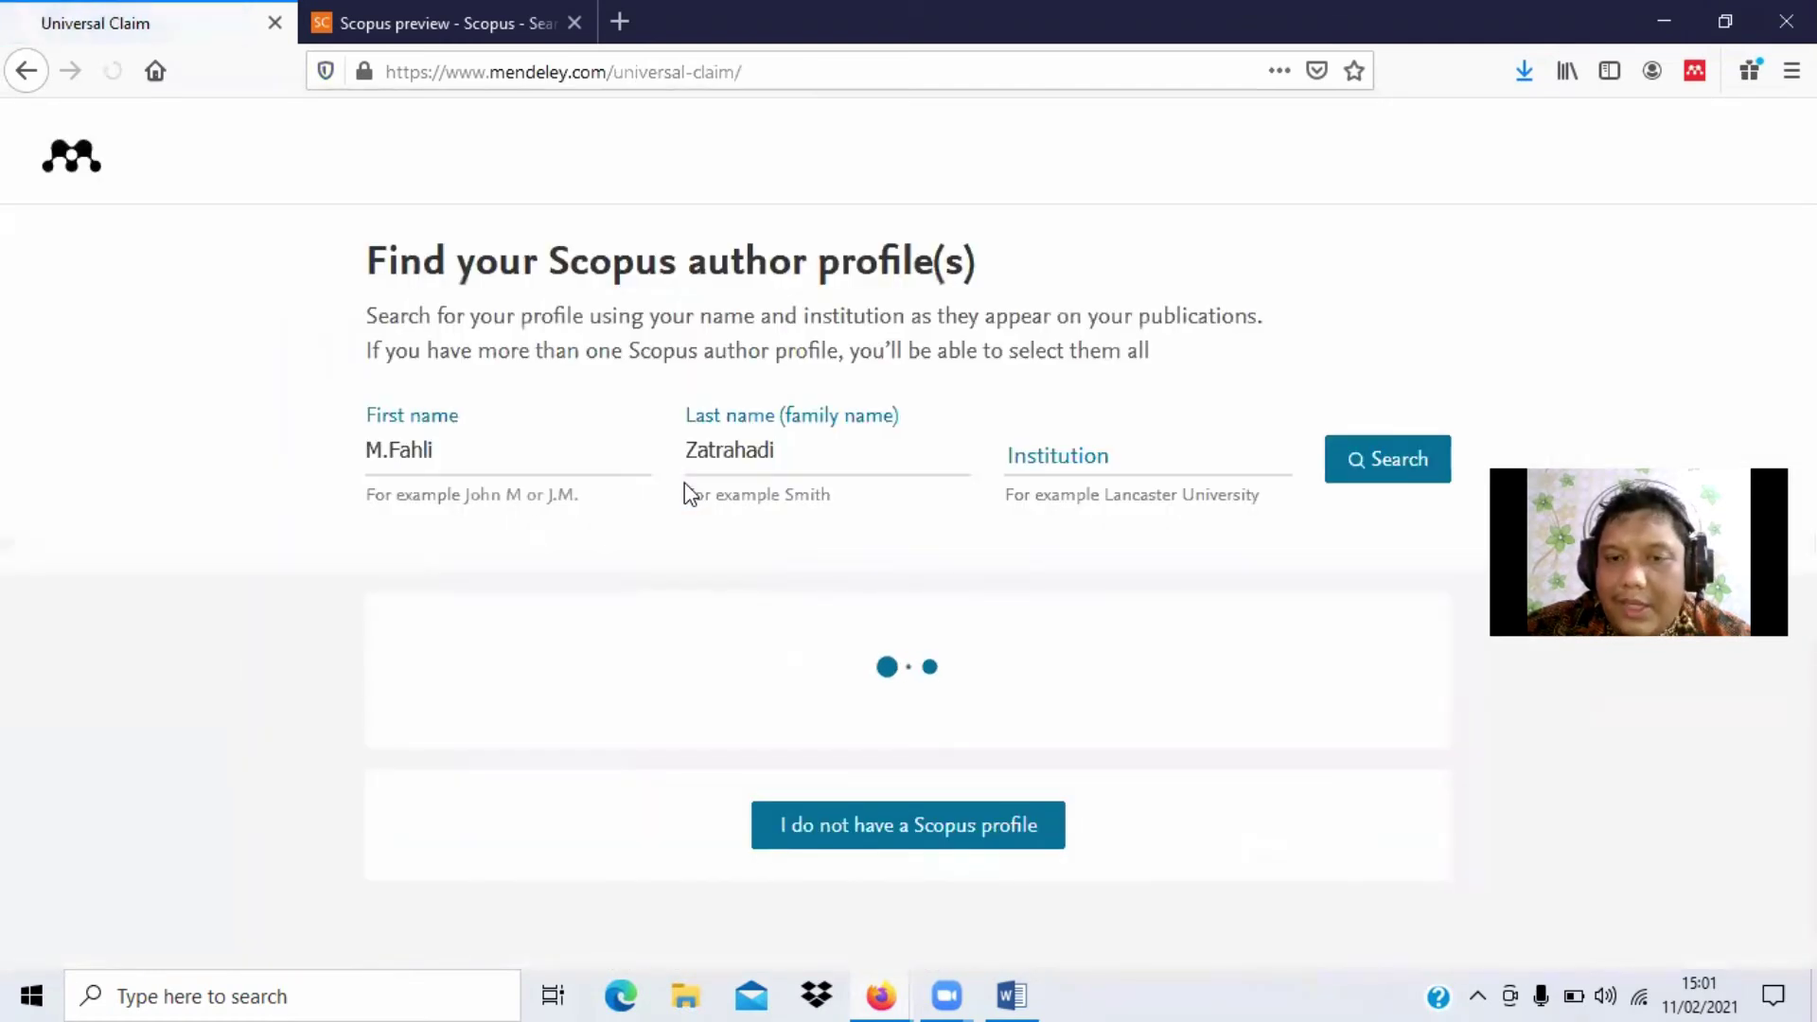
click(511, 455)
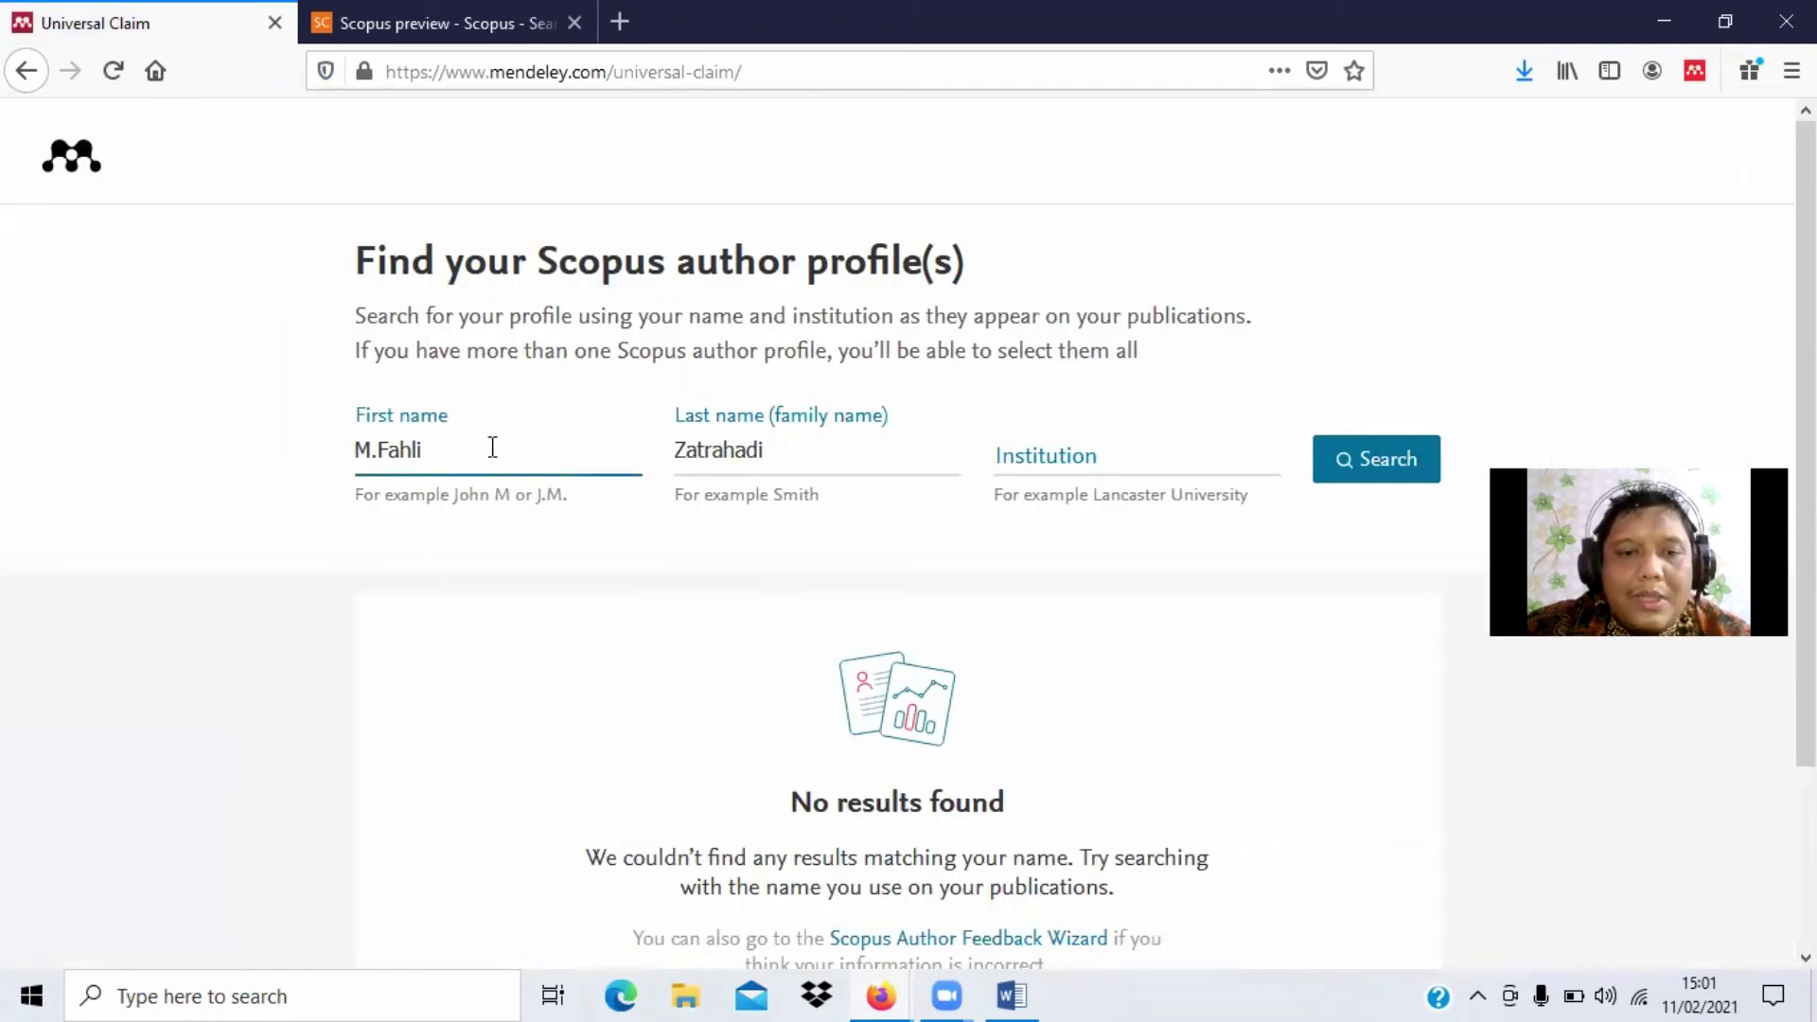
drag(492, 447, 201, 488)
key(BackSpace)
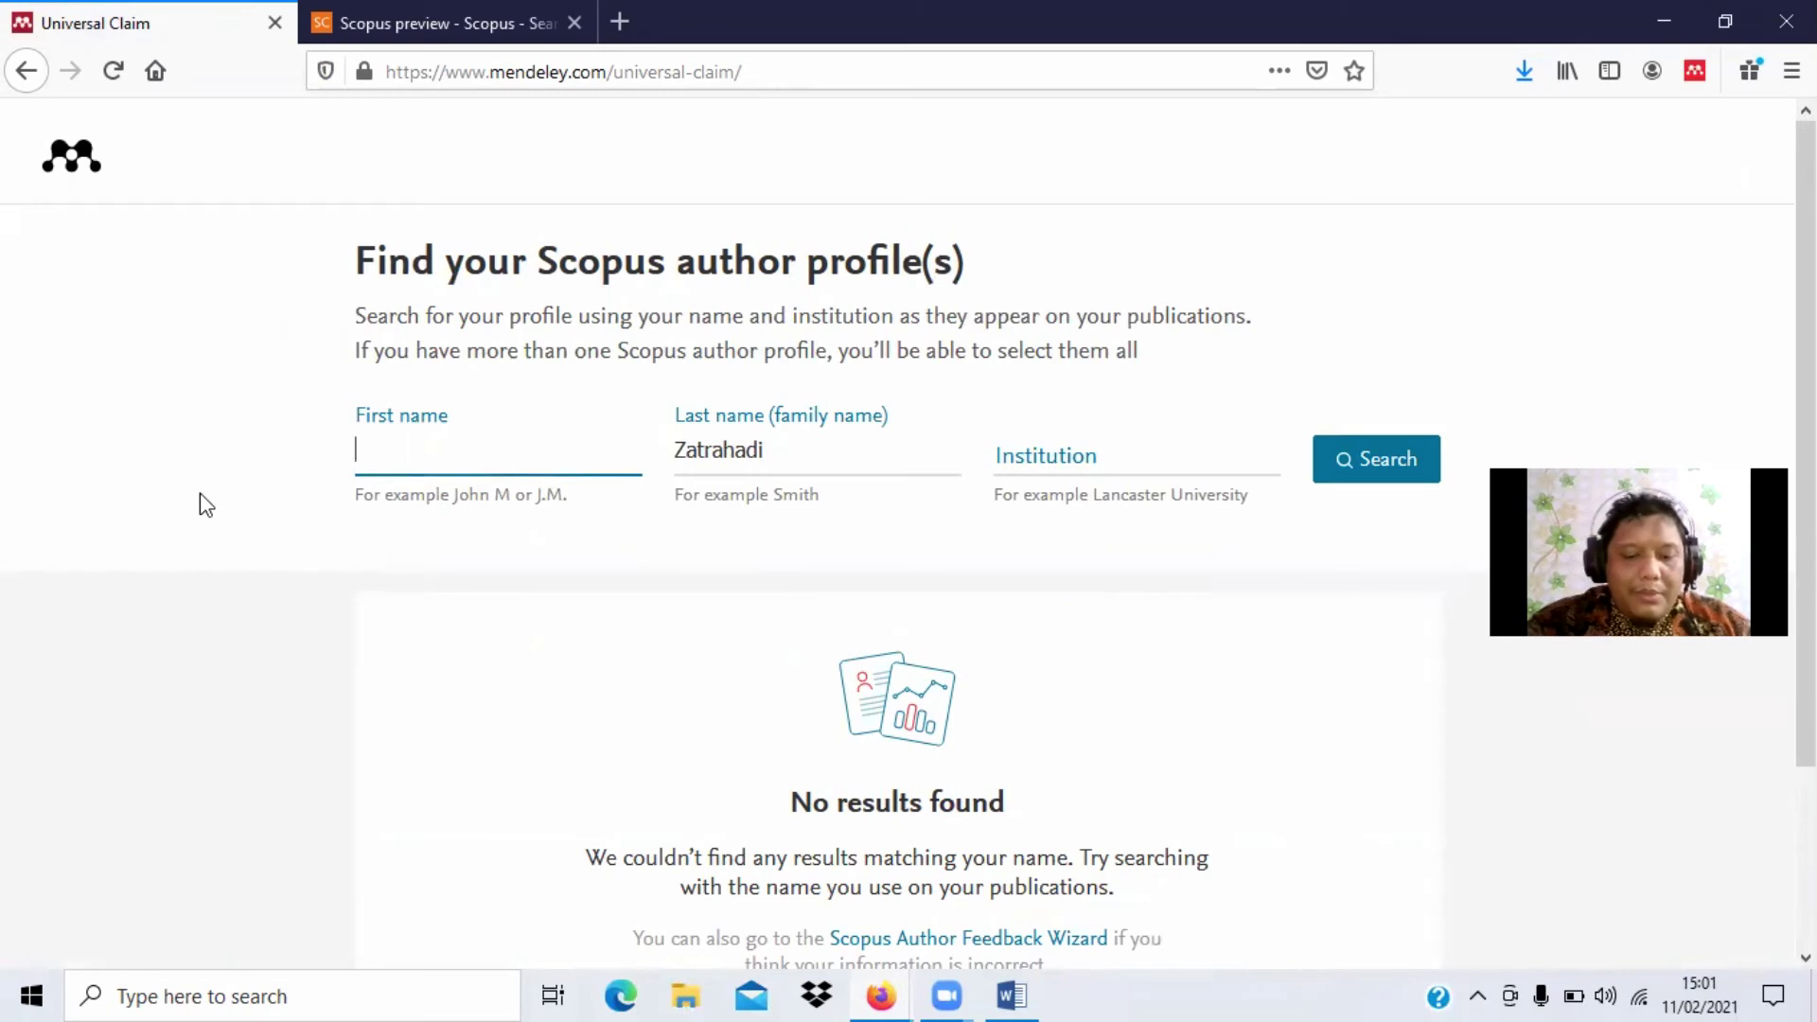
text(fahli)
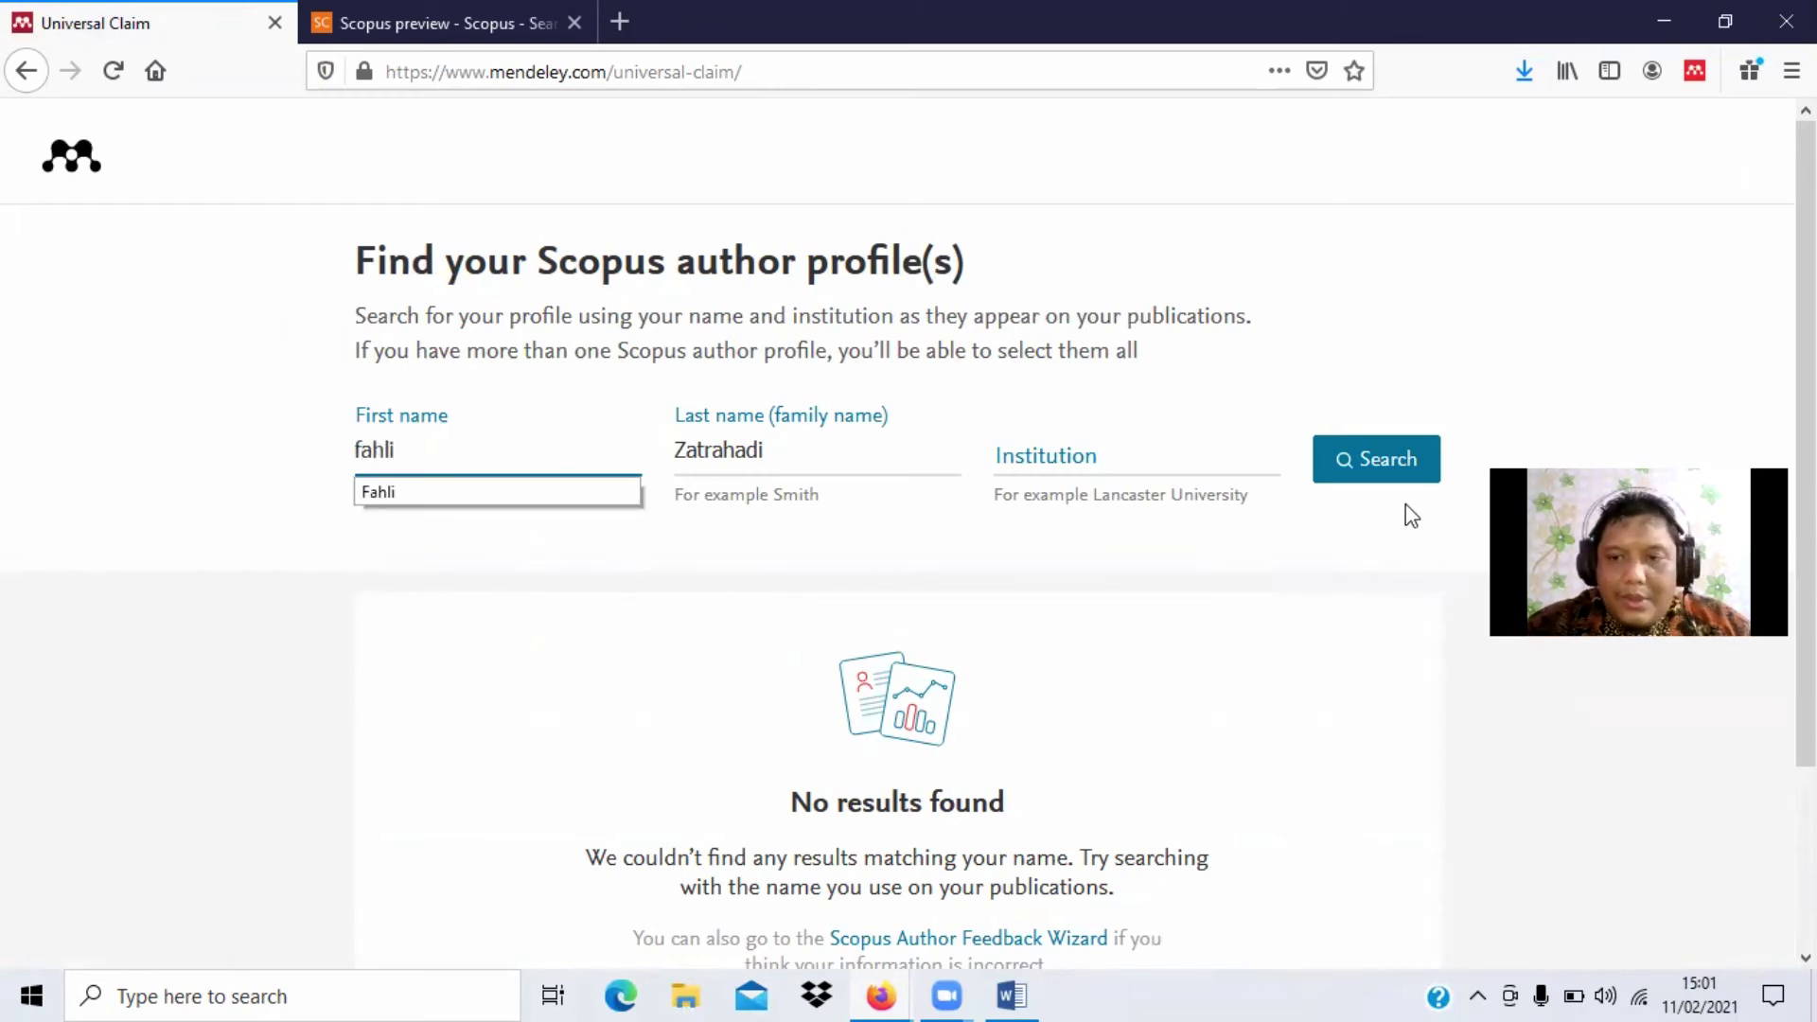
click(1387, 460)
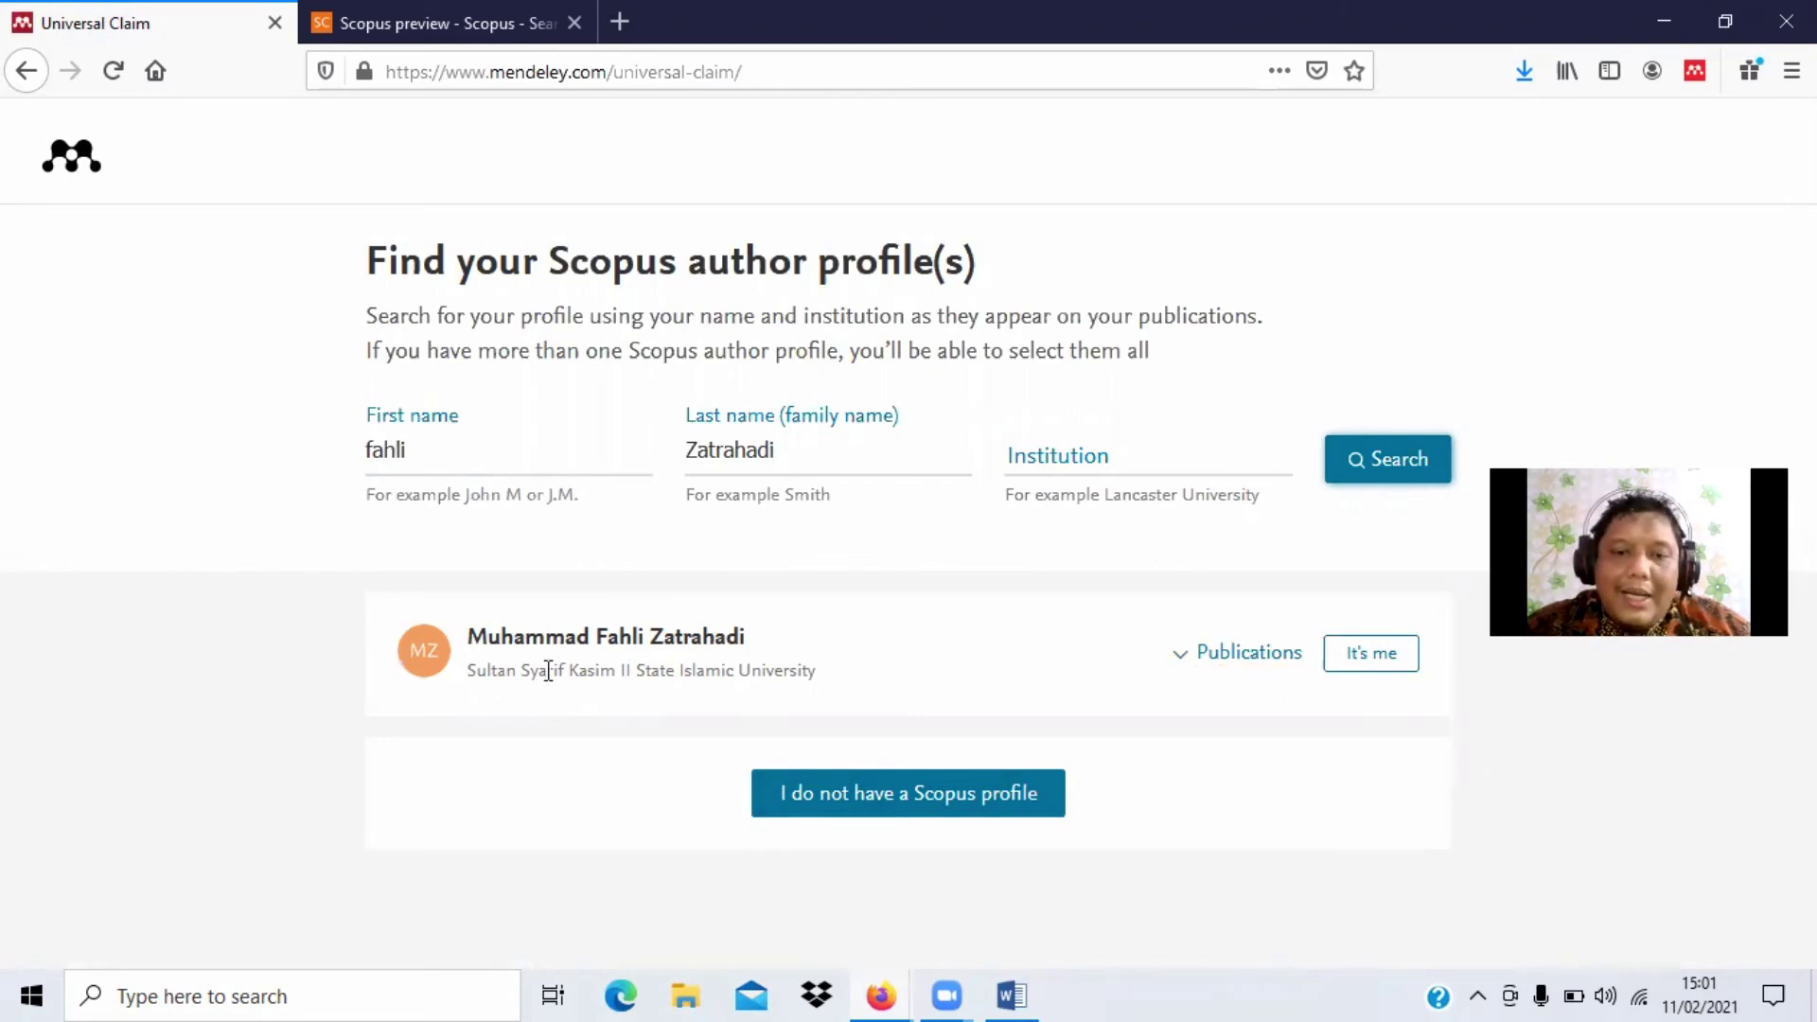
click(1372, 655)
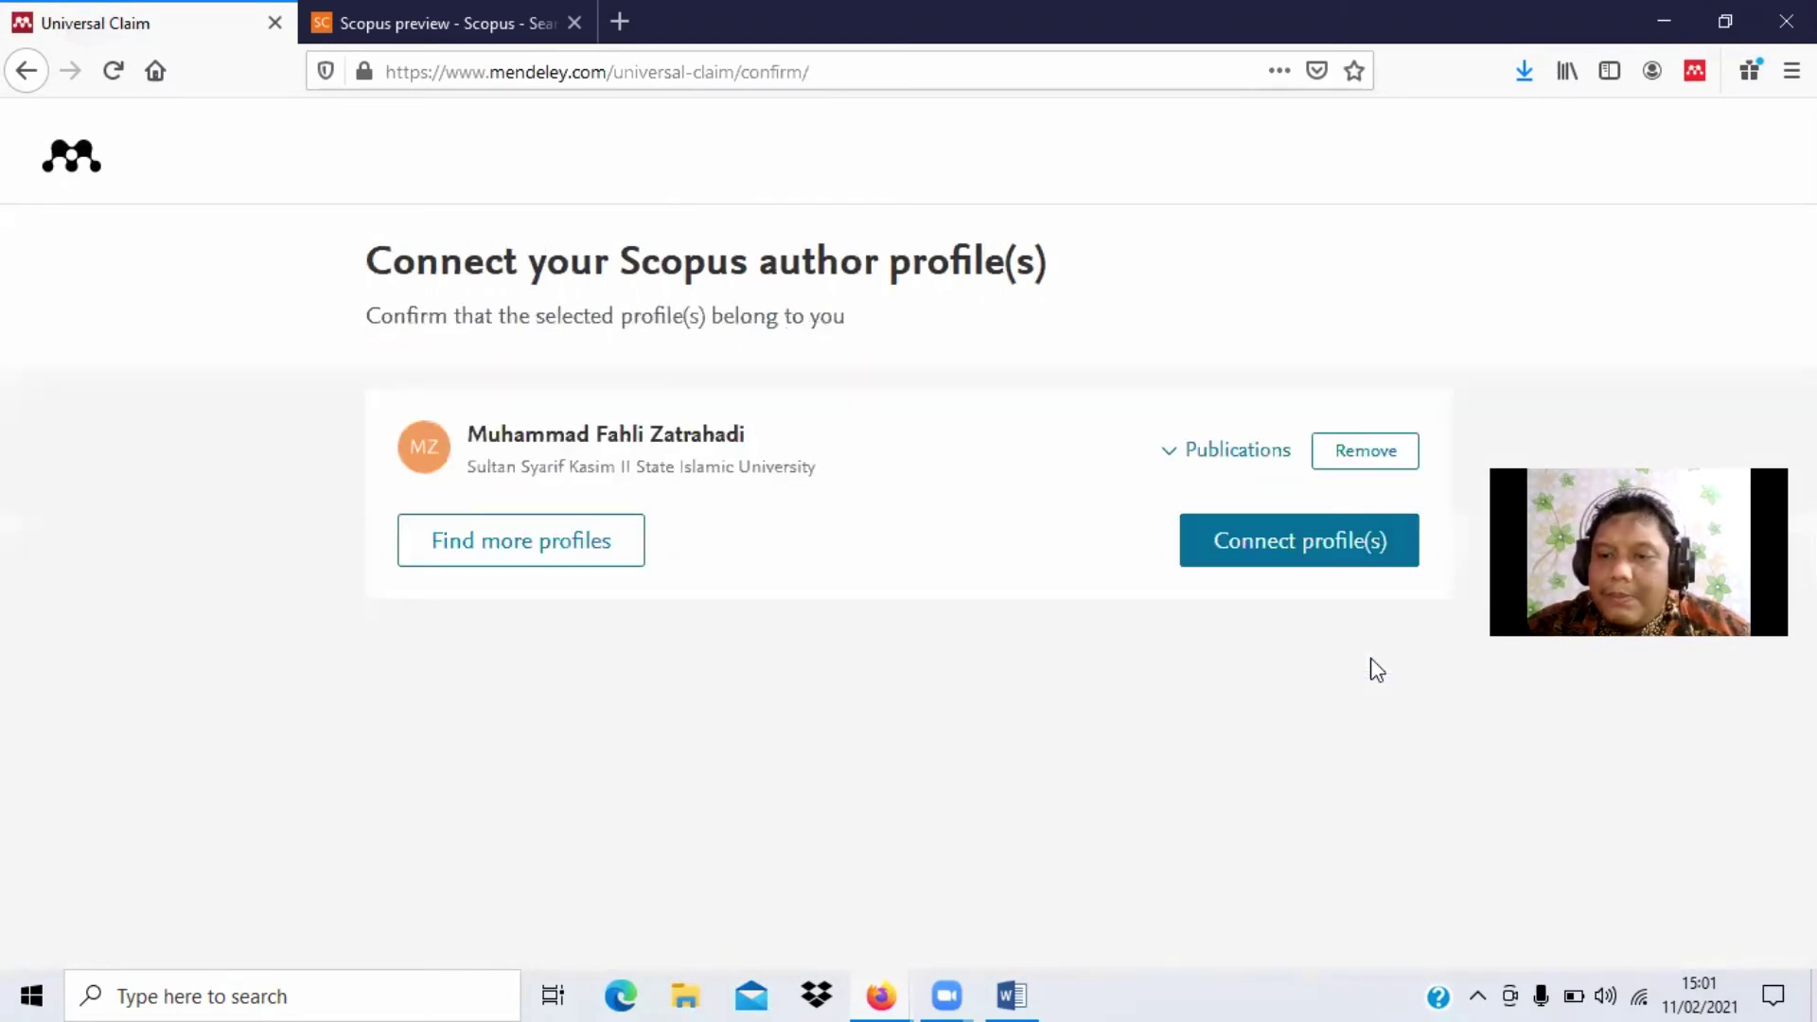
click(1297, 562)
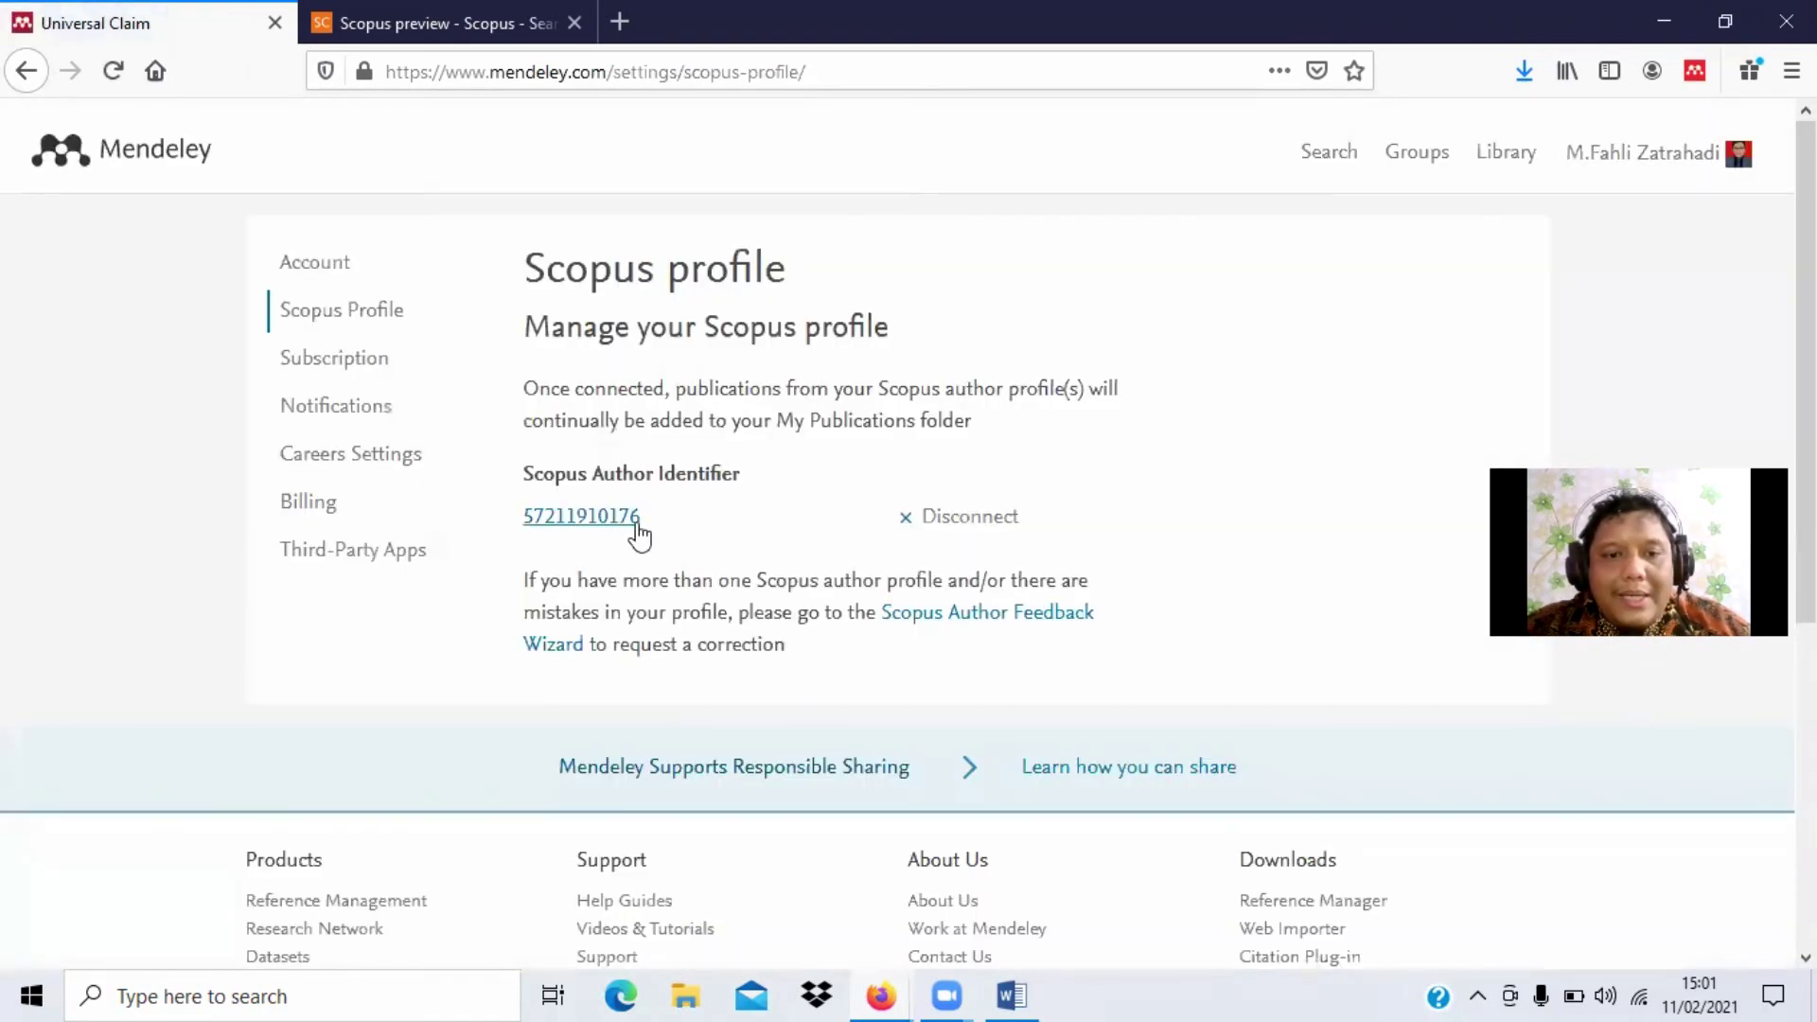
Step: Return to the Scopus author search form, close the developer tools, and search by the owner's last and first name without an affiliation
drag(653, 523, 525, 521)
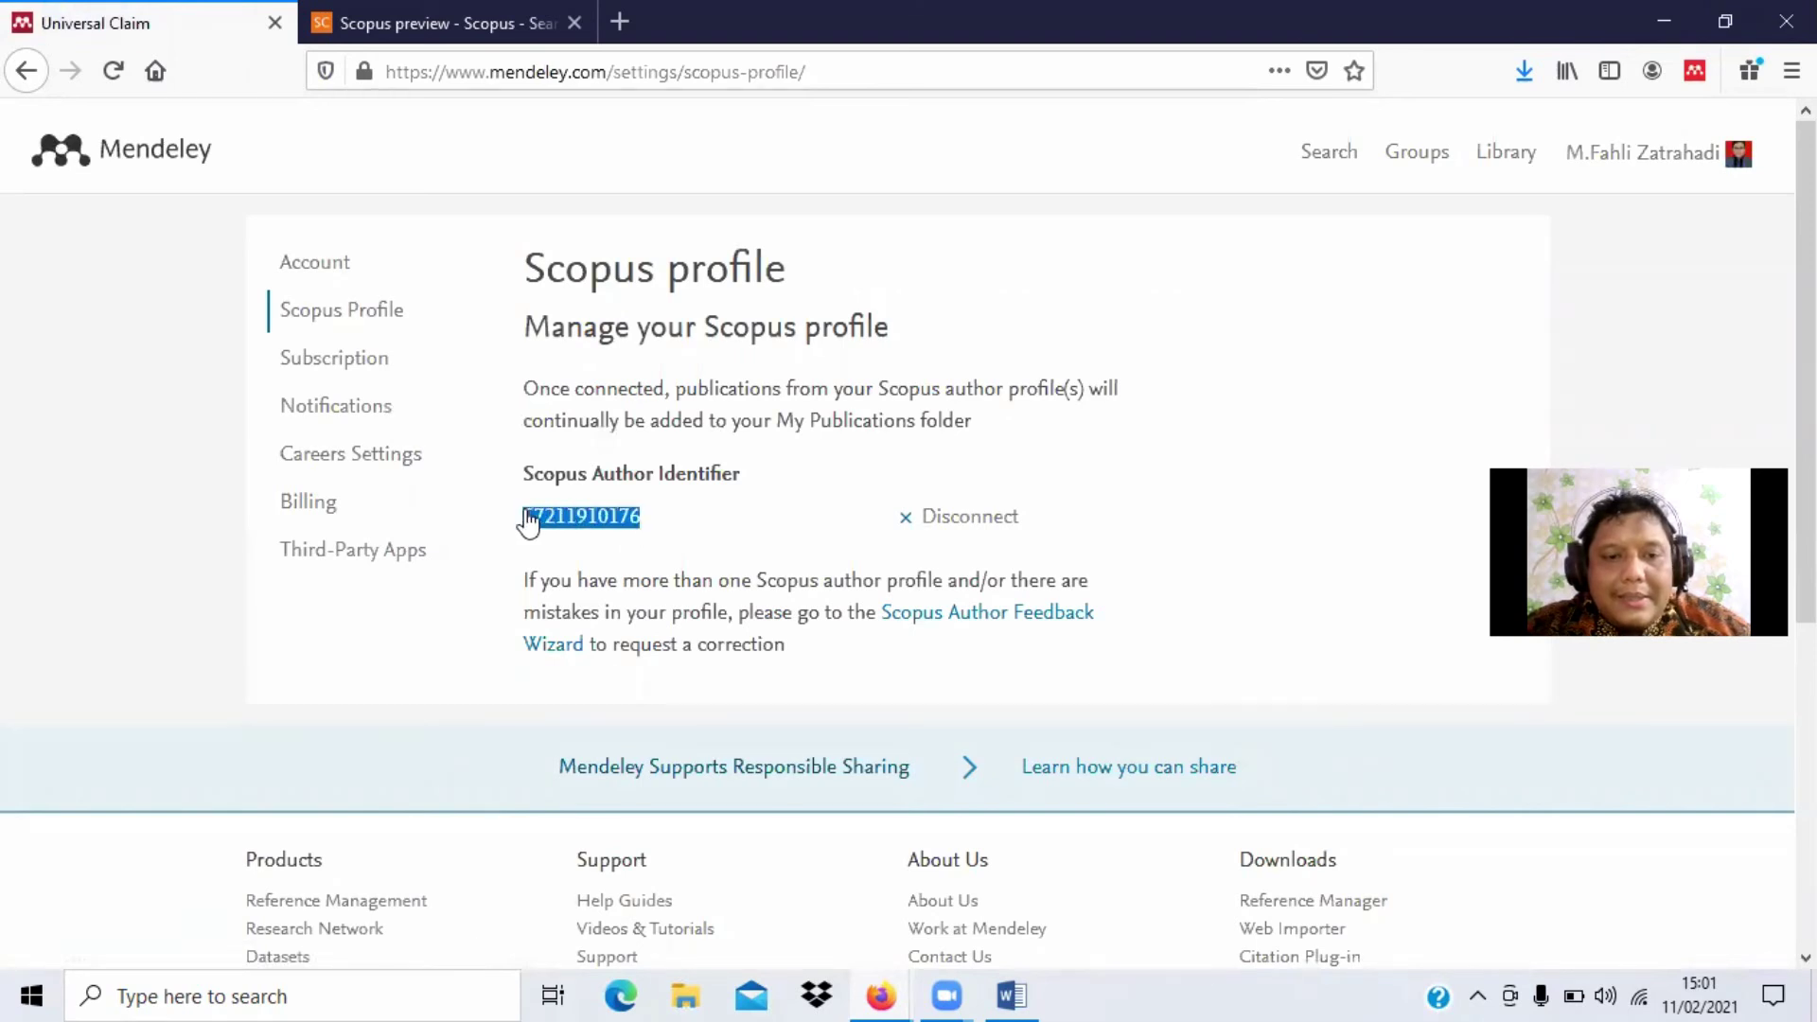
click(445, 23)
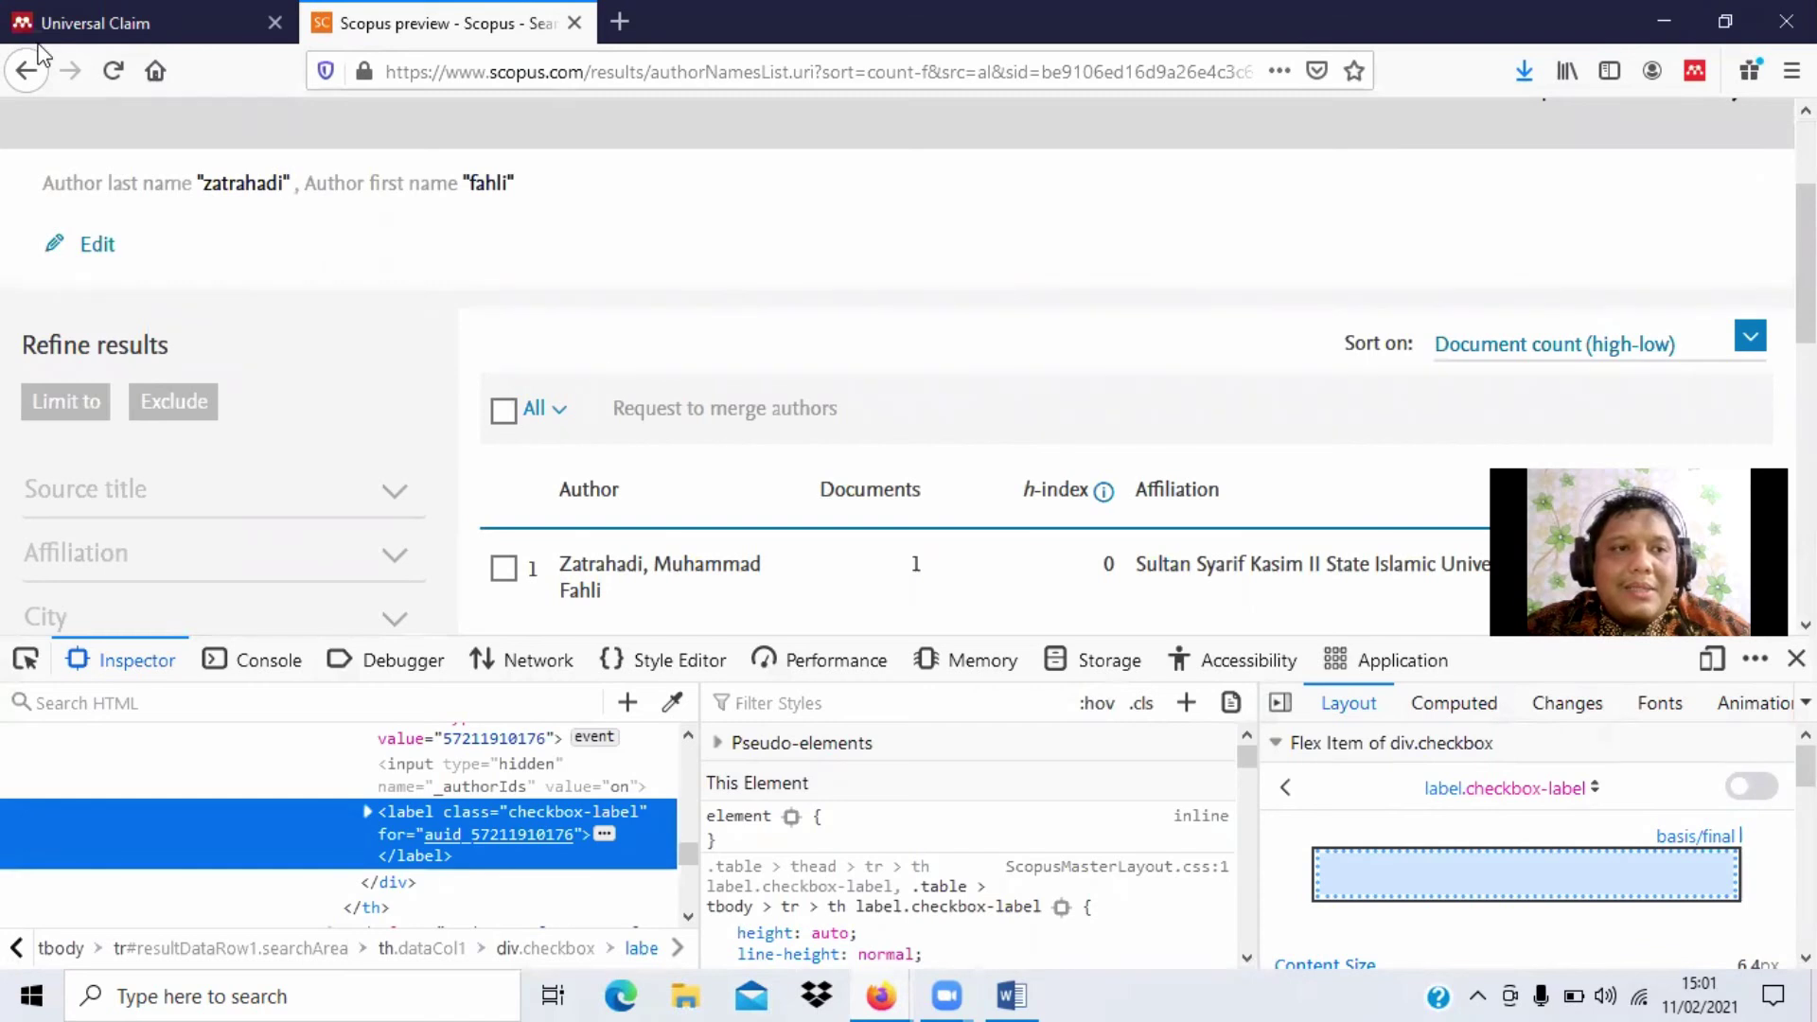
click(4, 63)
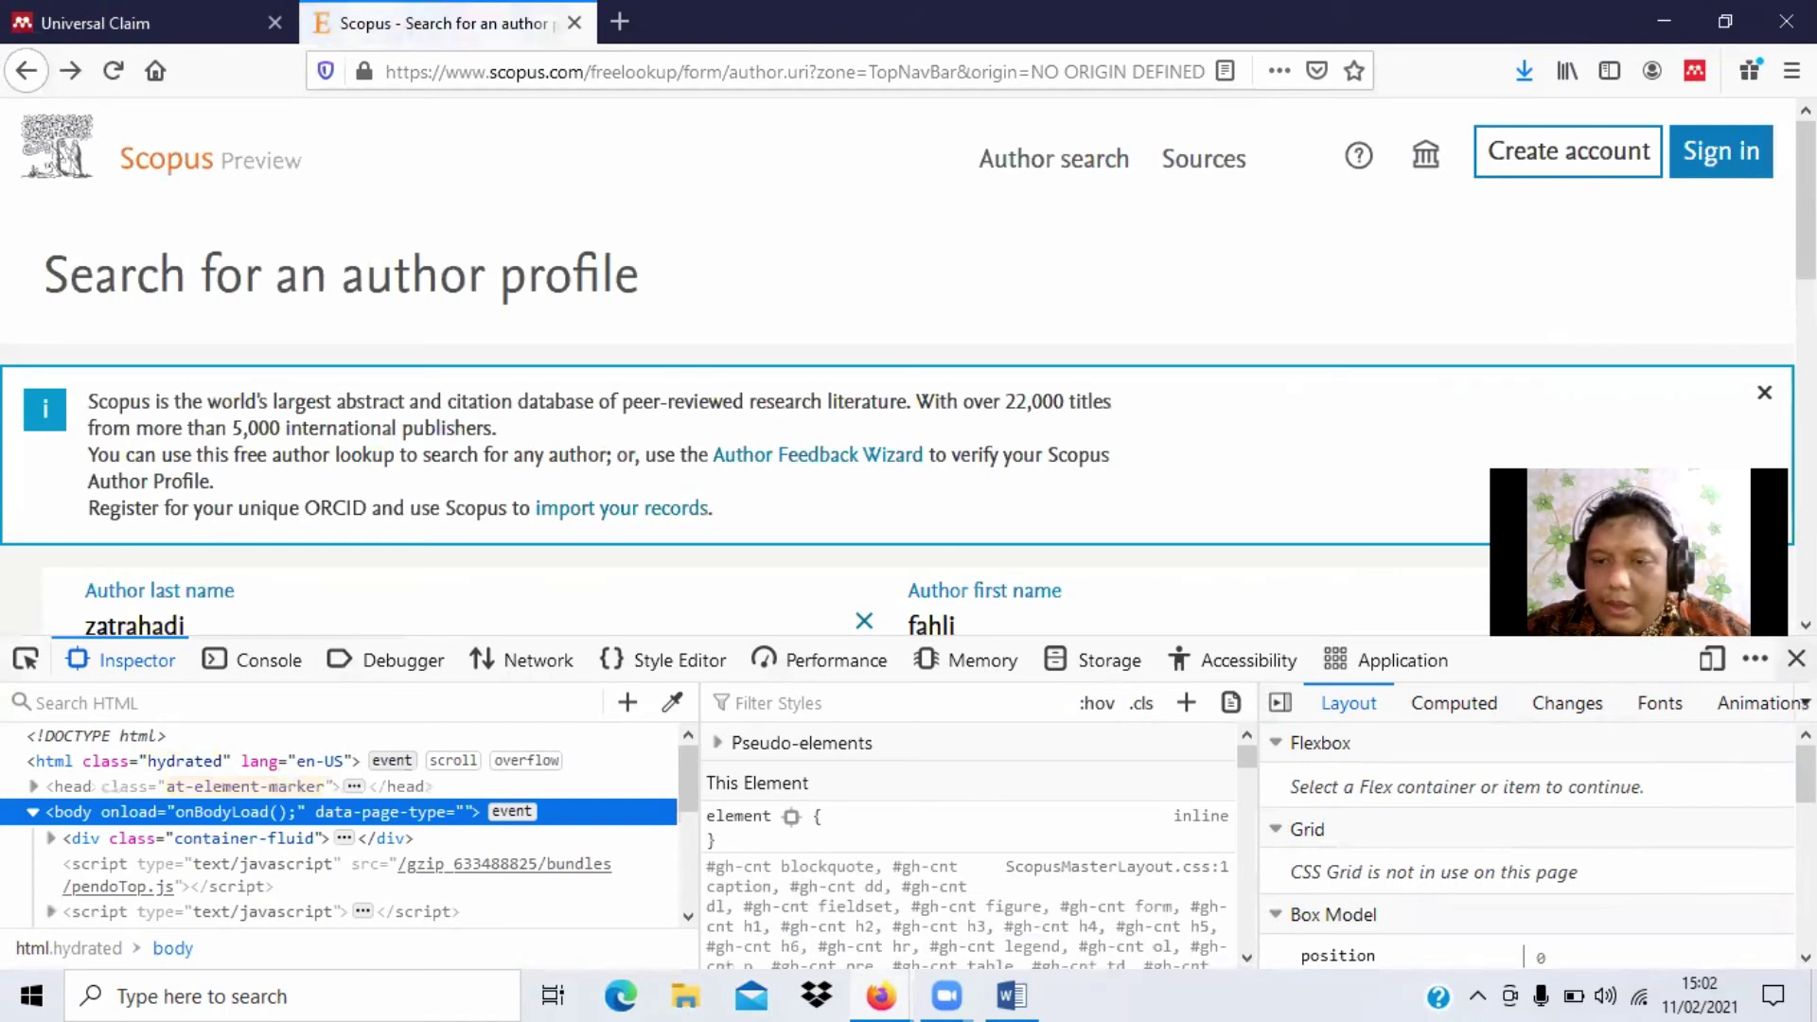
key(F12)
click(982, 616)
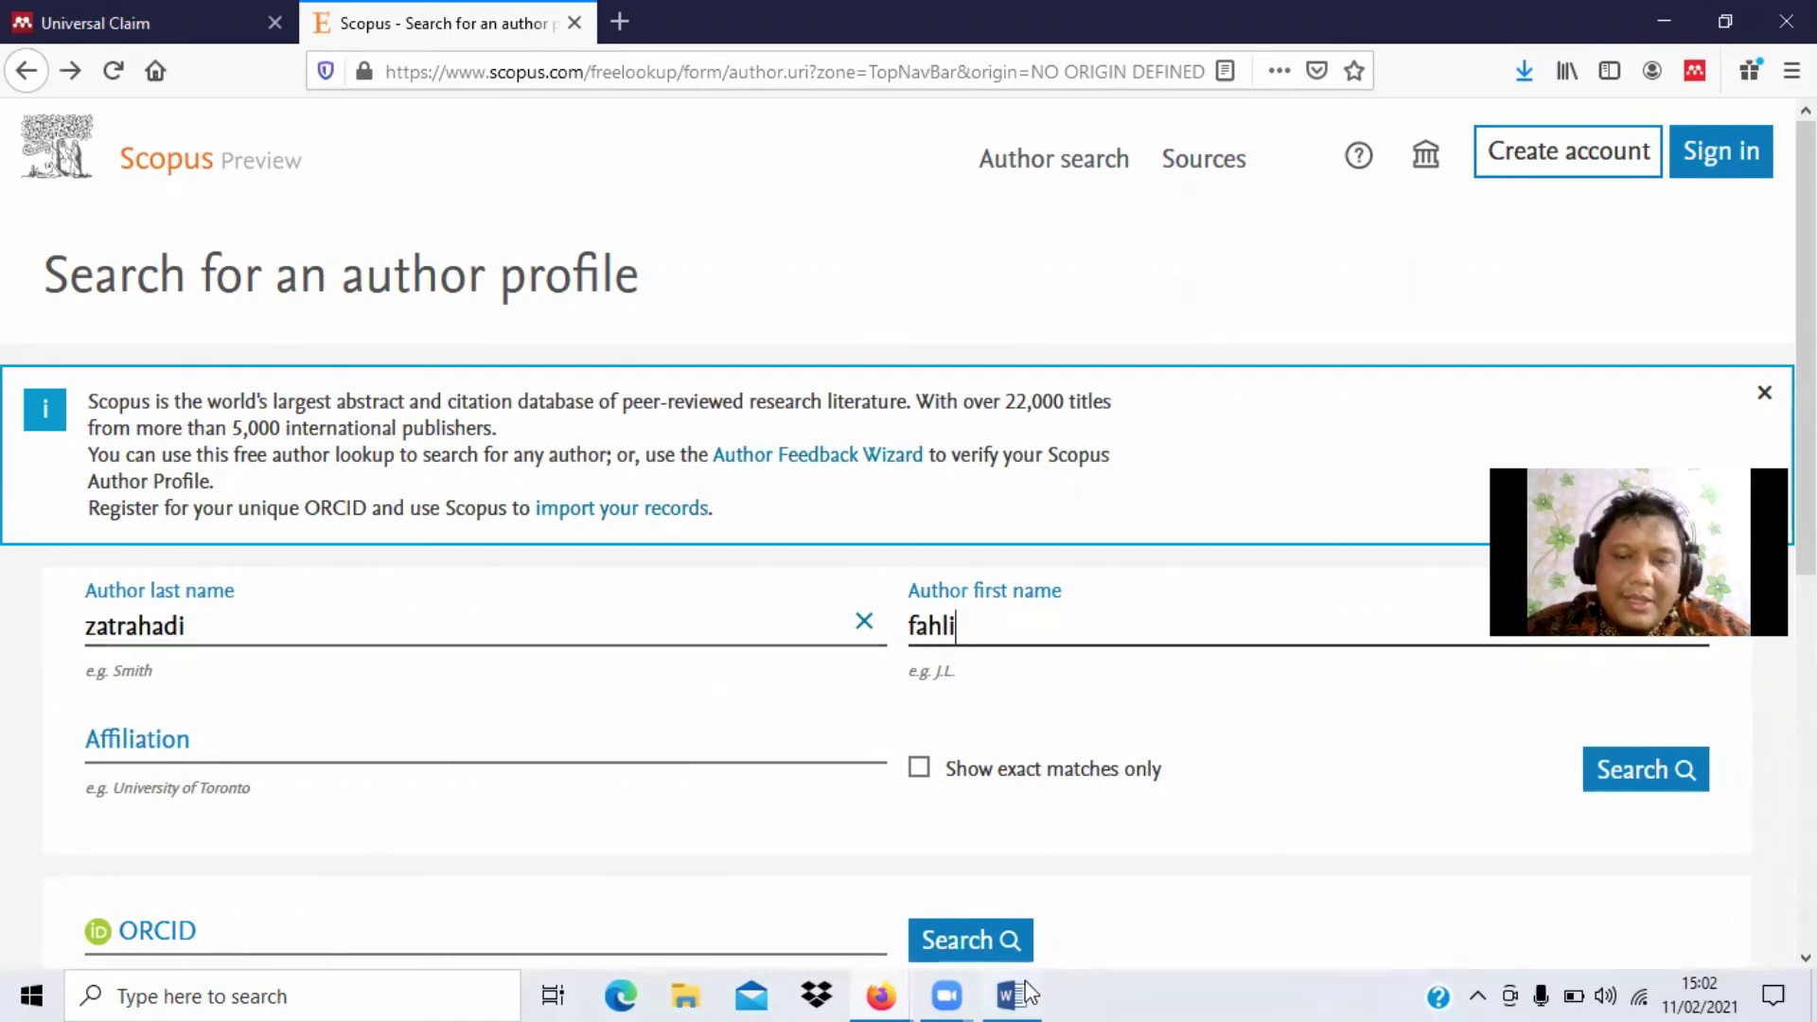
click(232, 742)
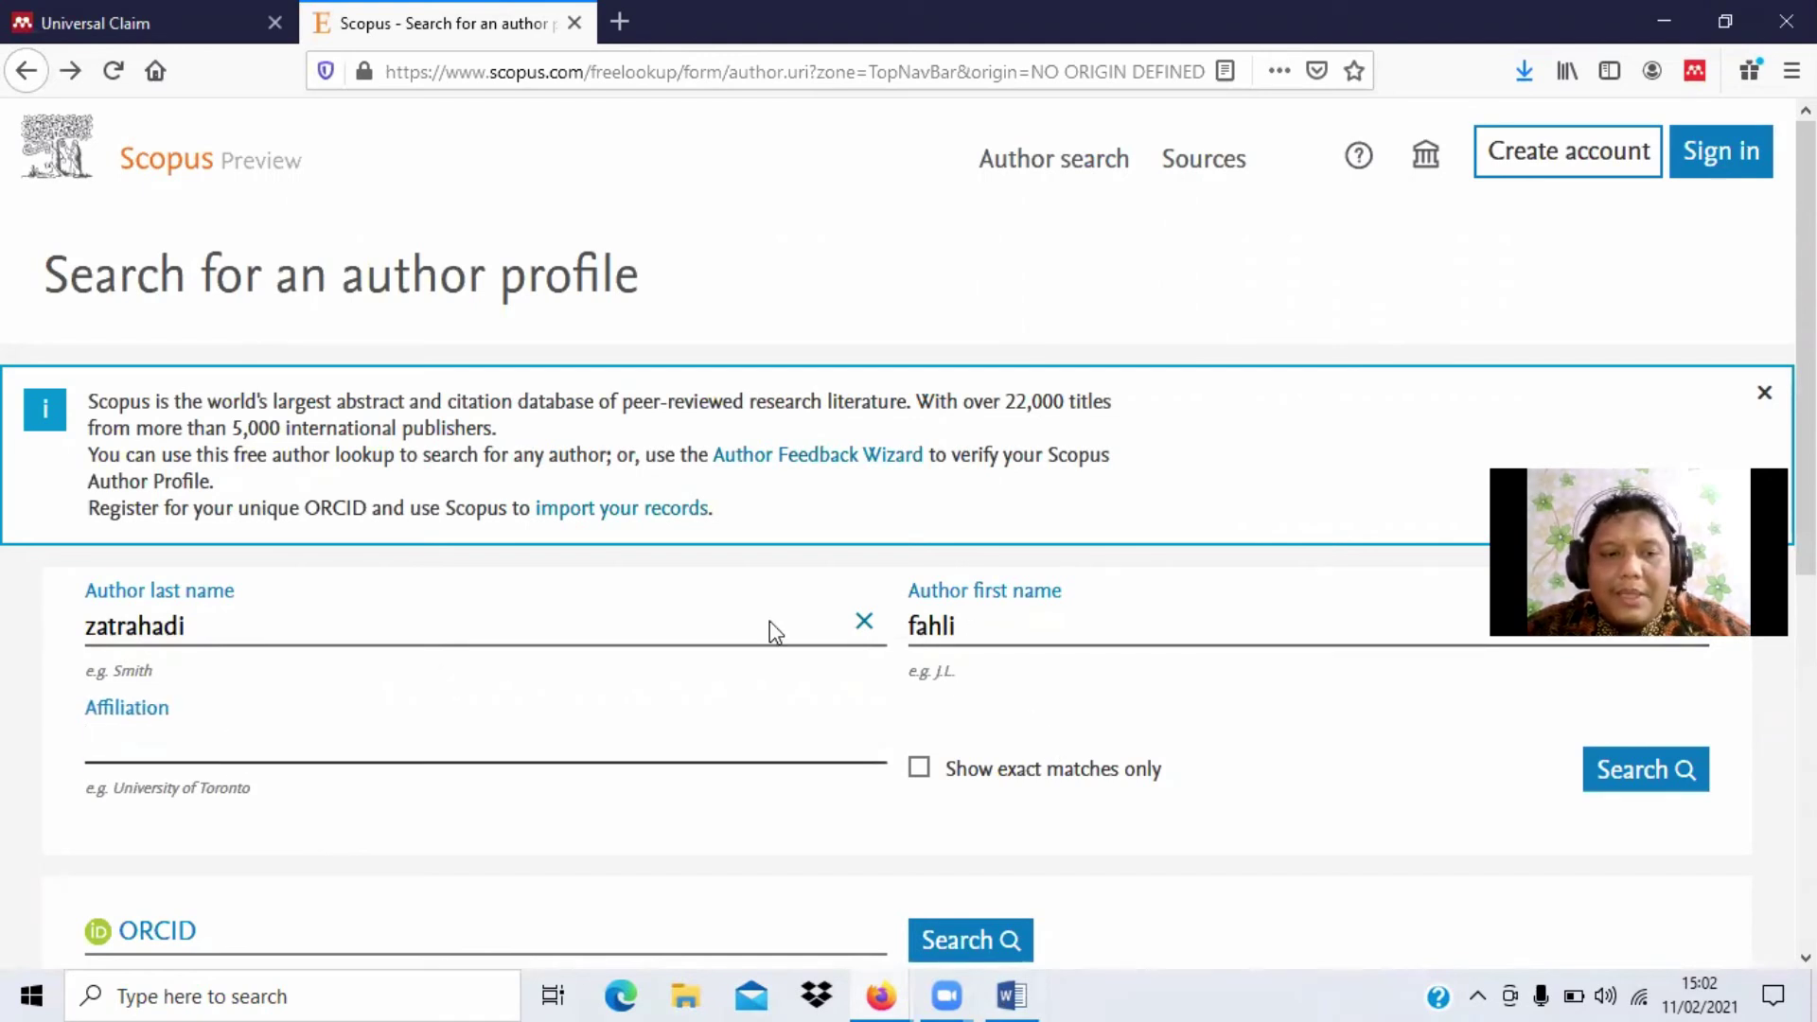
click(1656, 770)
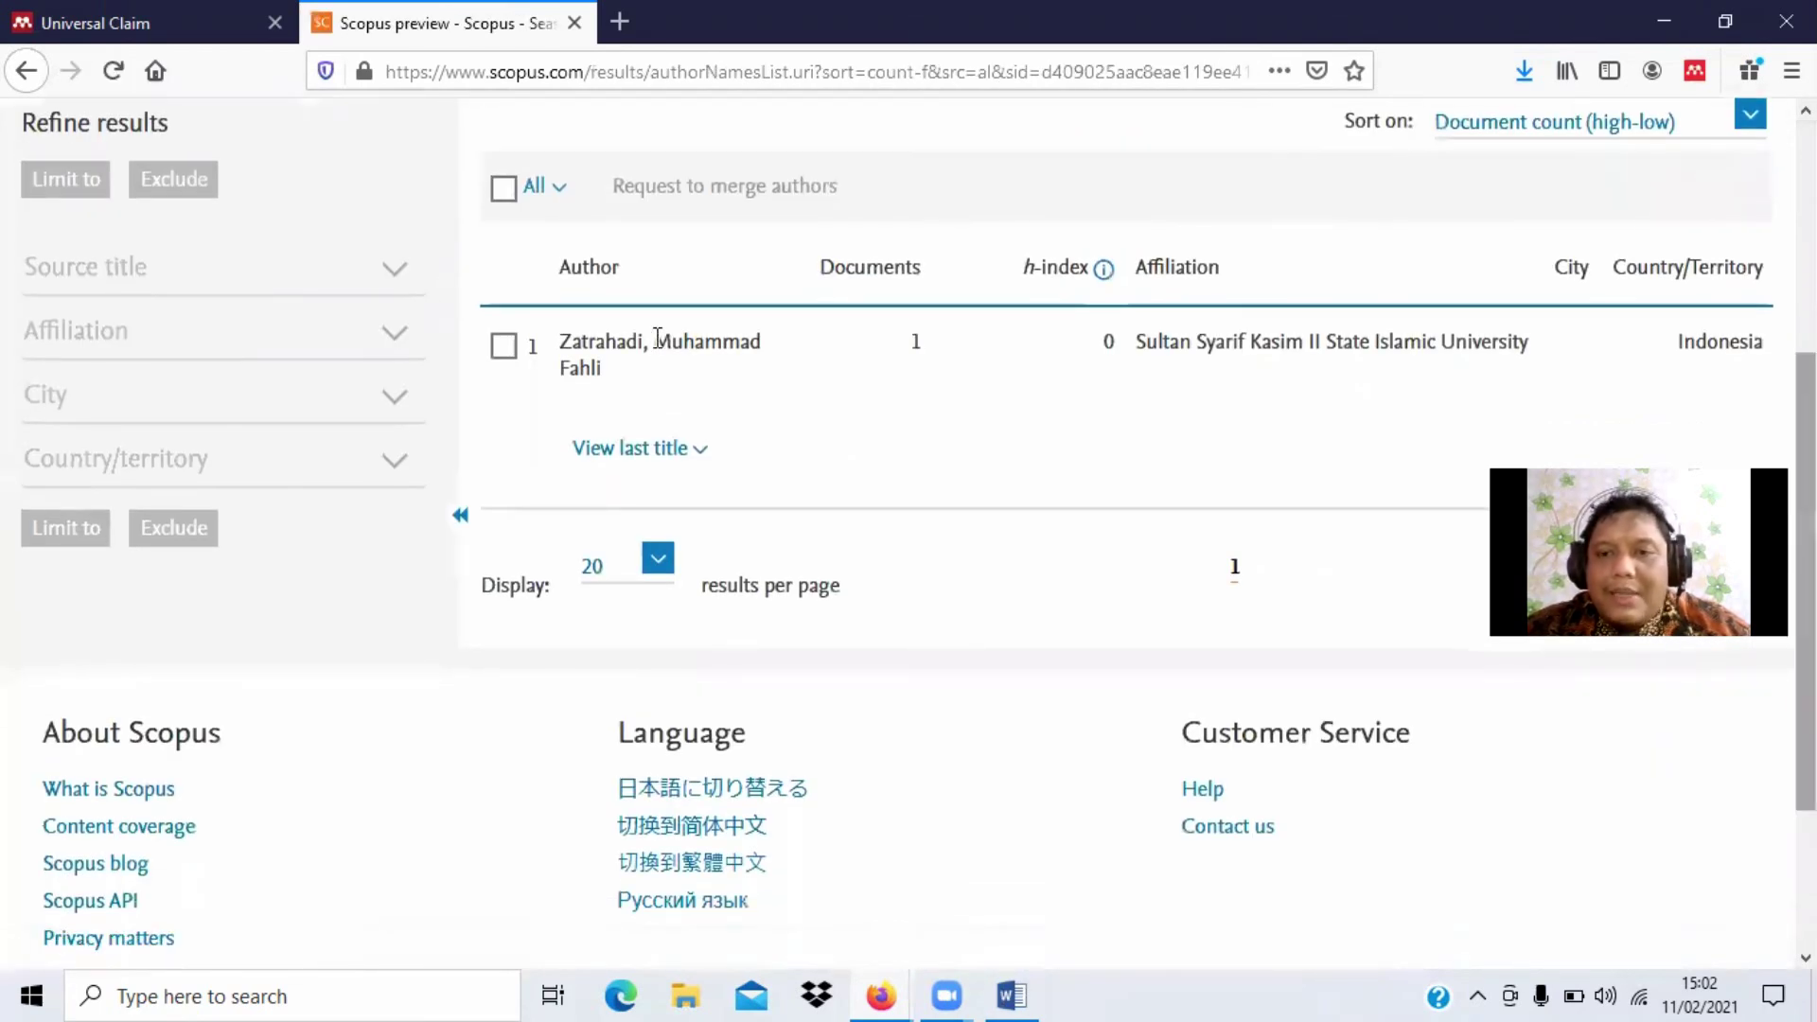
Step: Inspect the checkbox beside the matching author result and copy the outer HTML of its label element
right_click(508, 360)
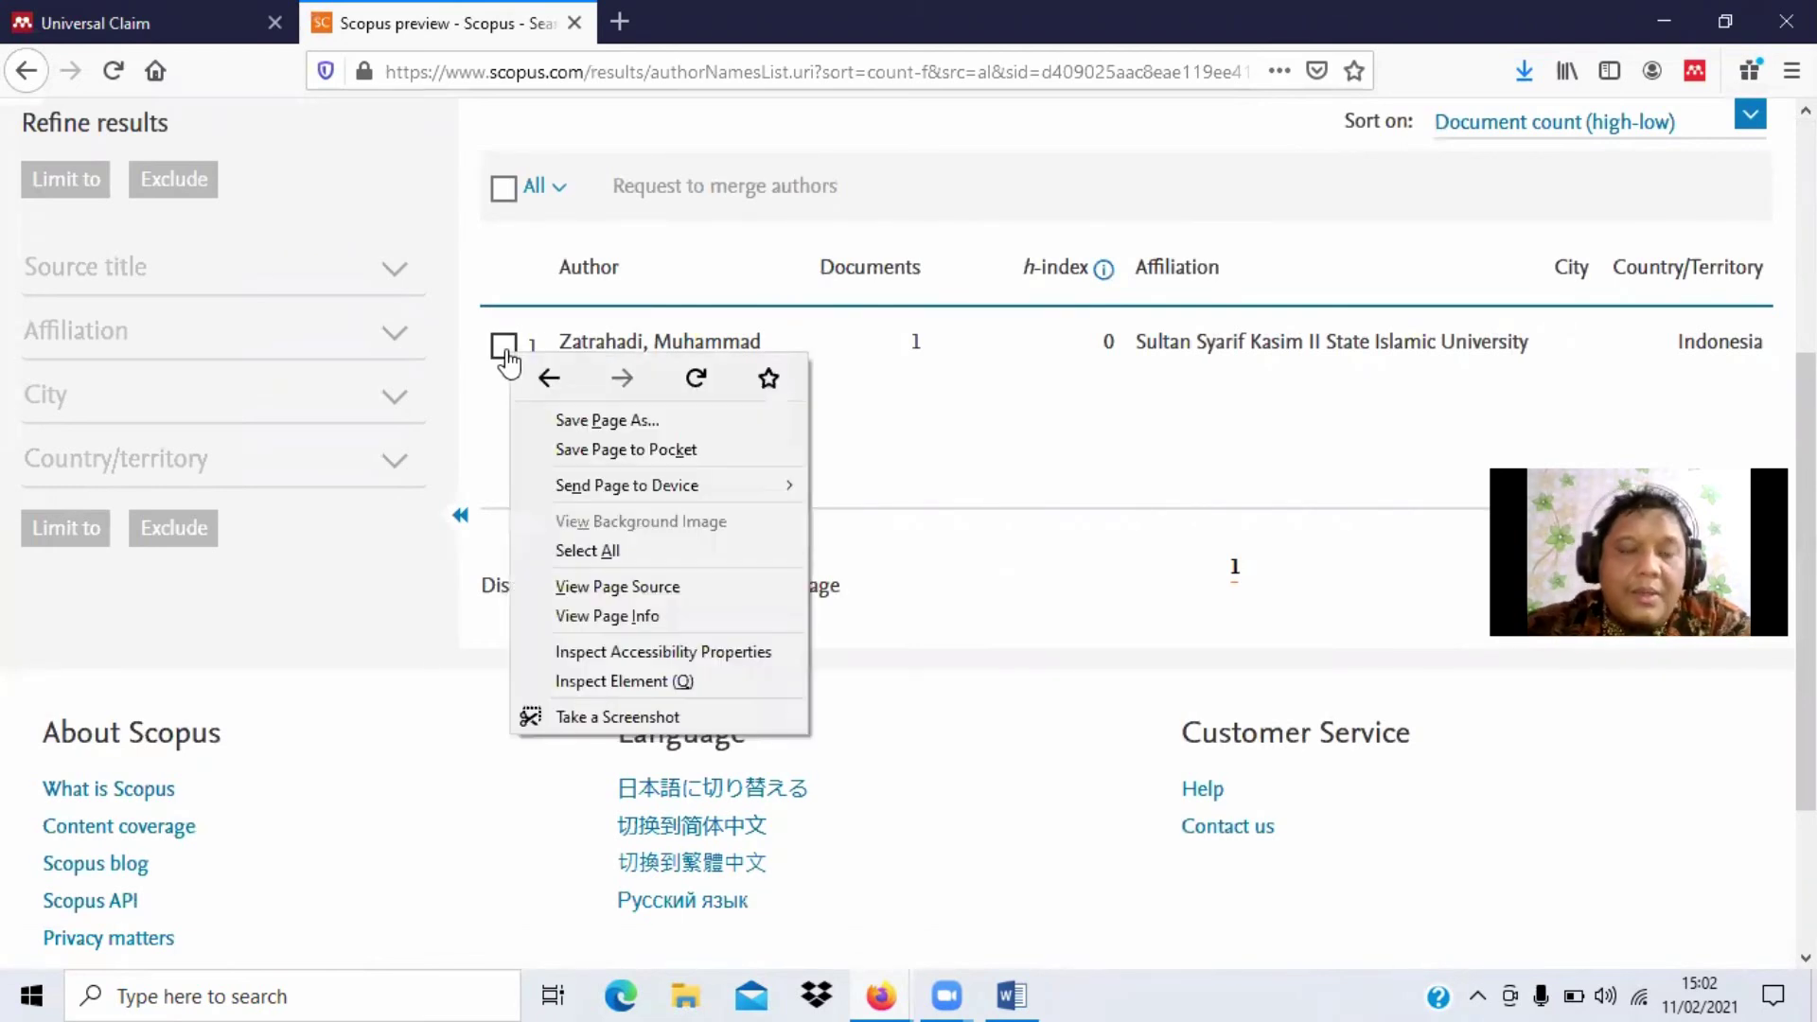
click(634, 682)
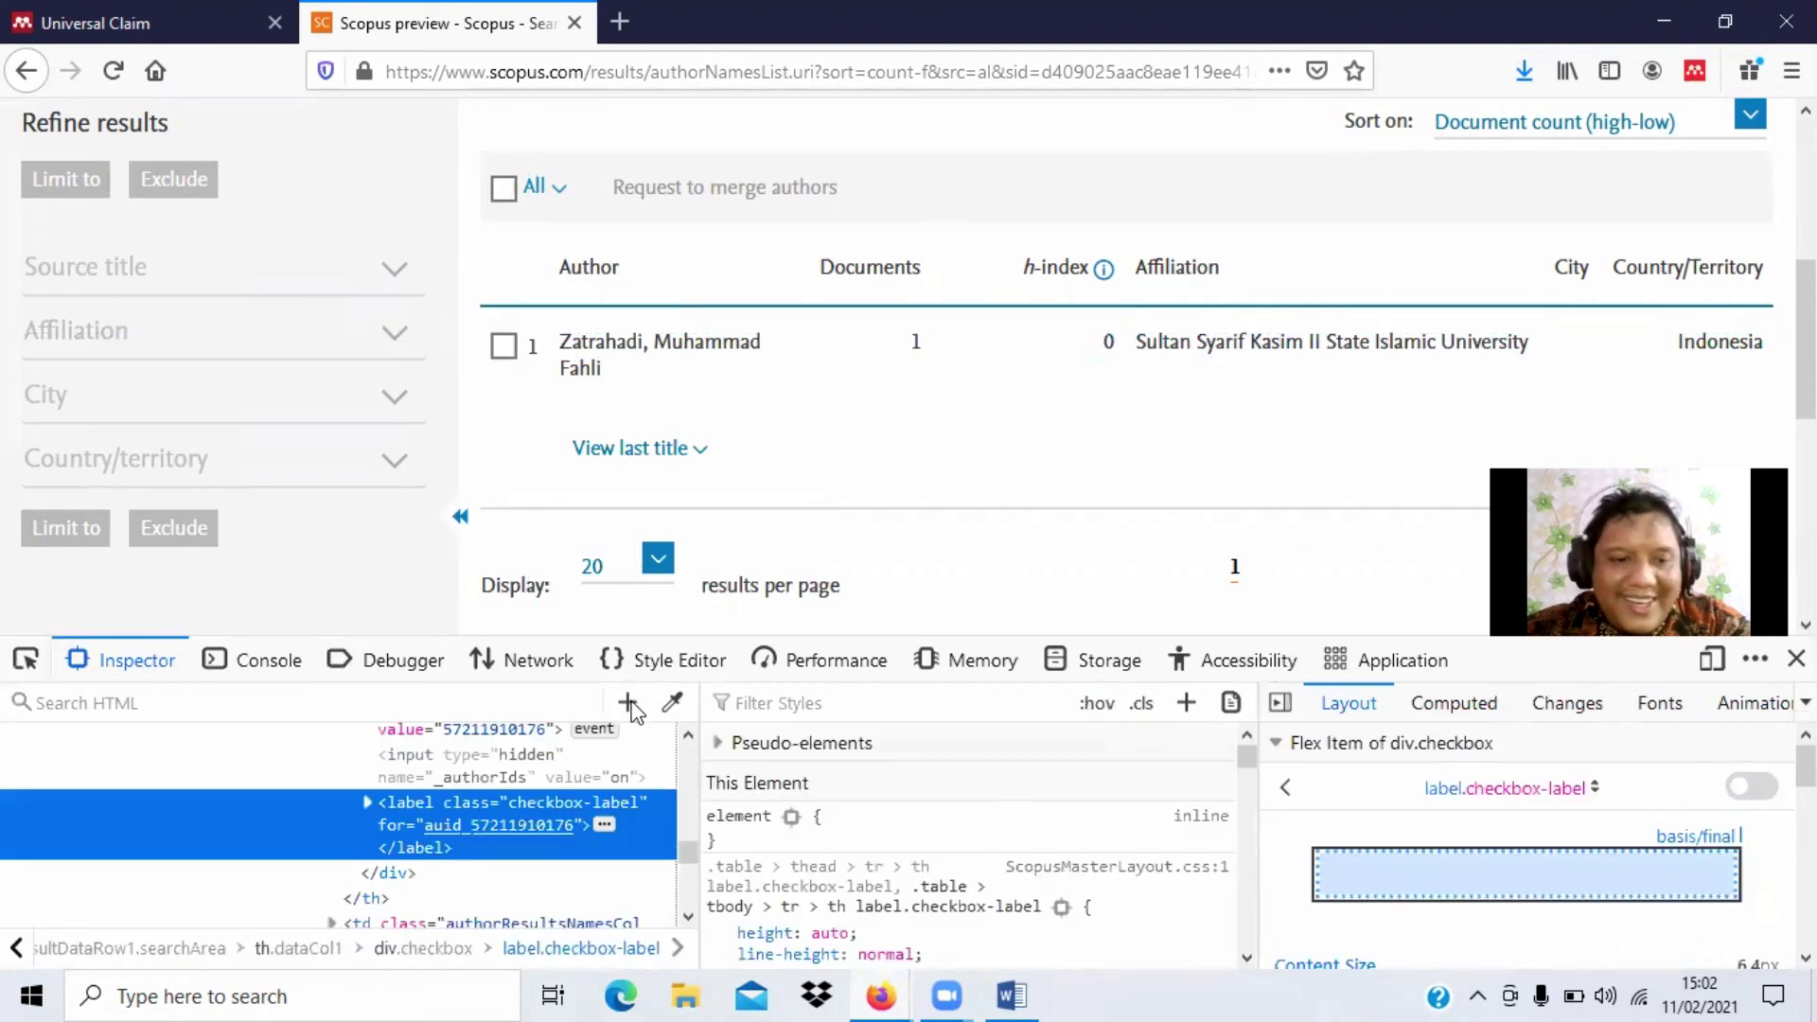
right_click(524, 825)
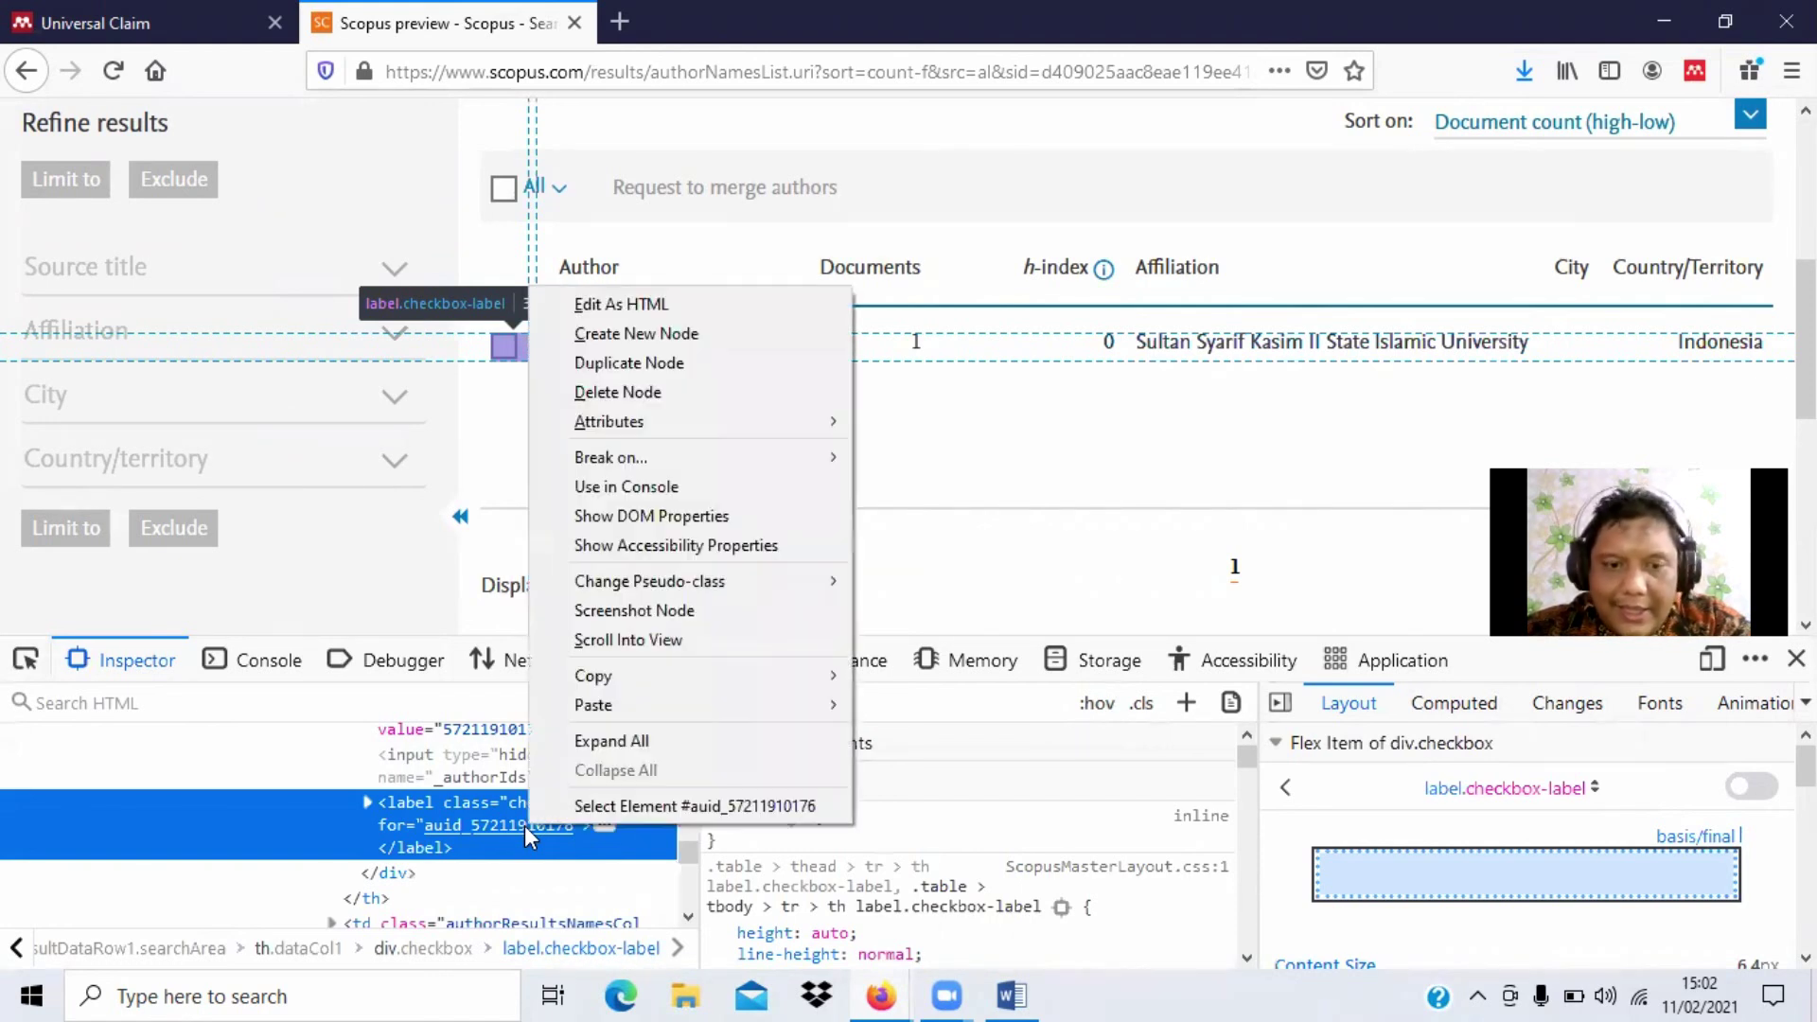
mouse_move(663, 676)
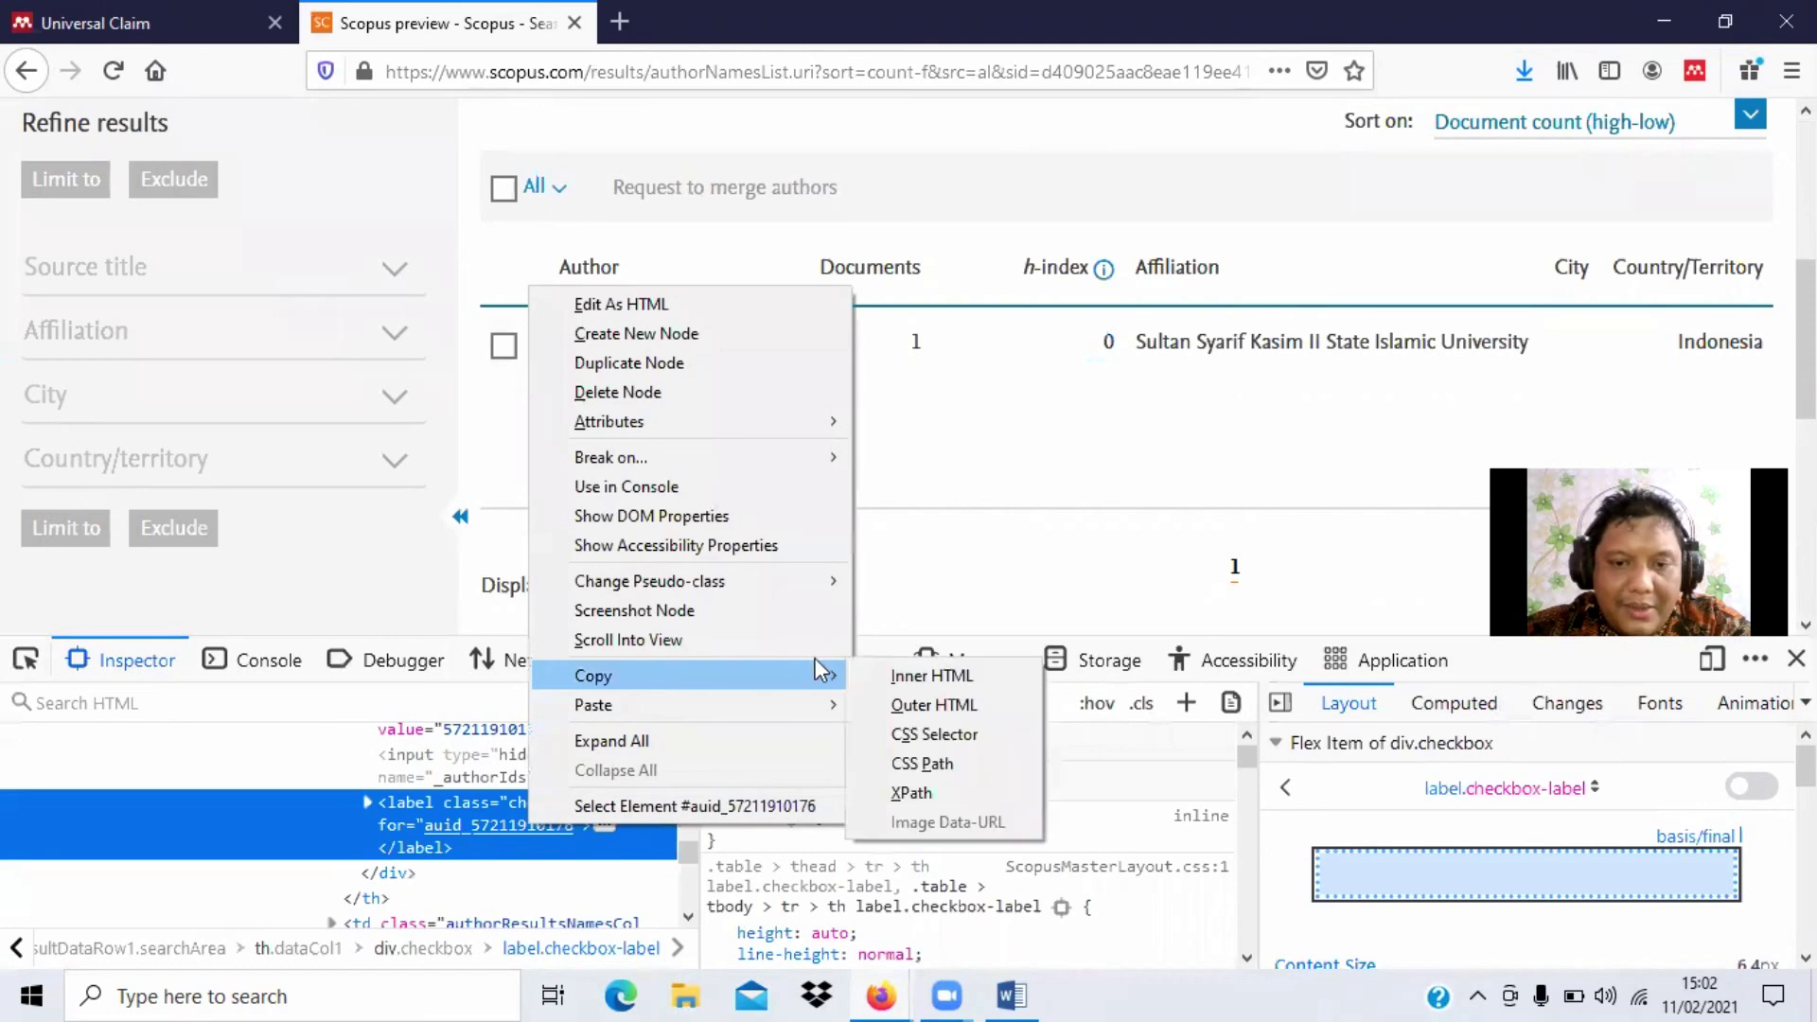
click(951, 702)
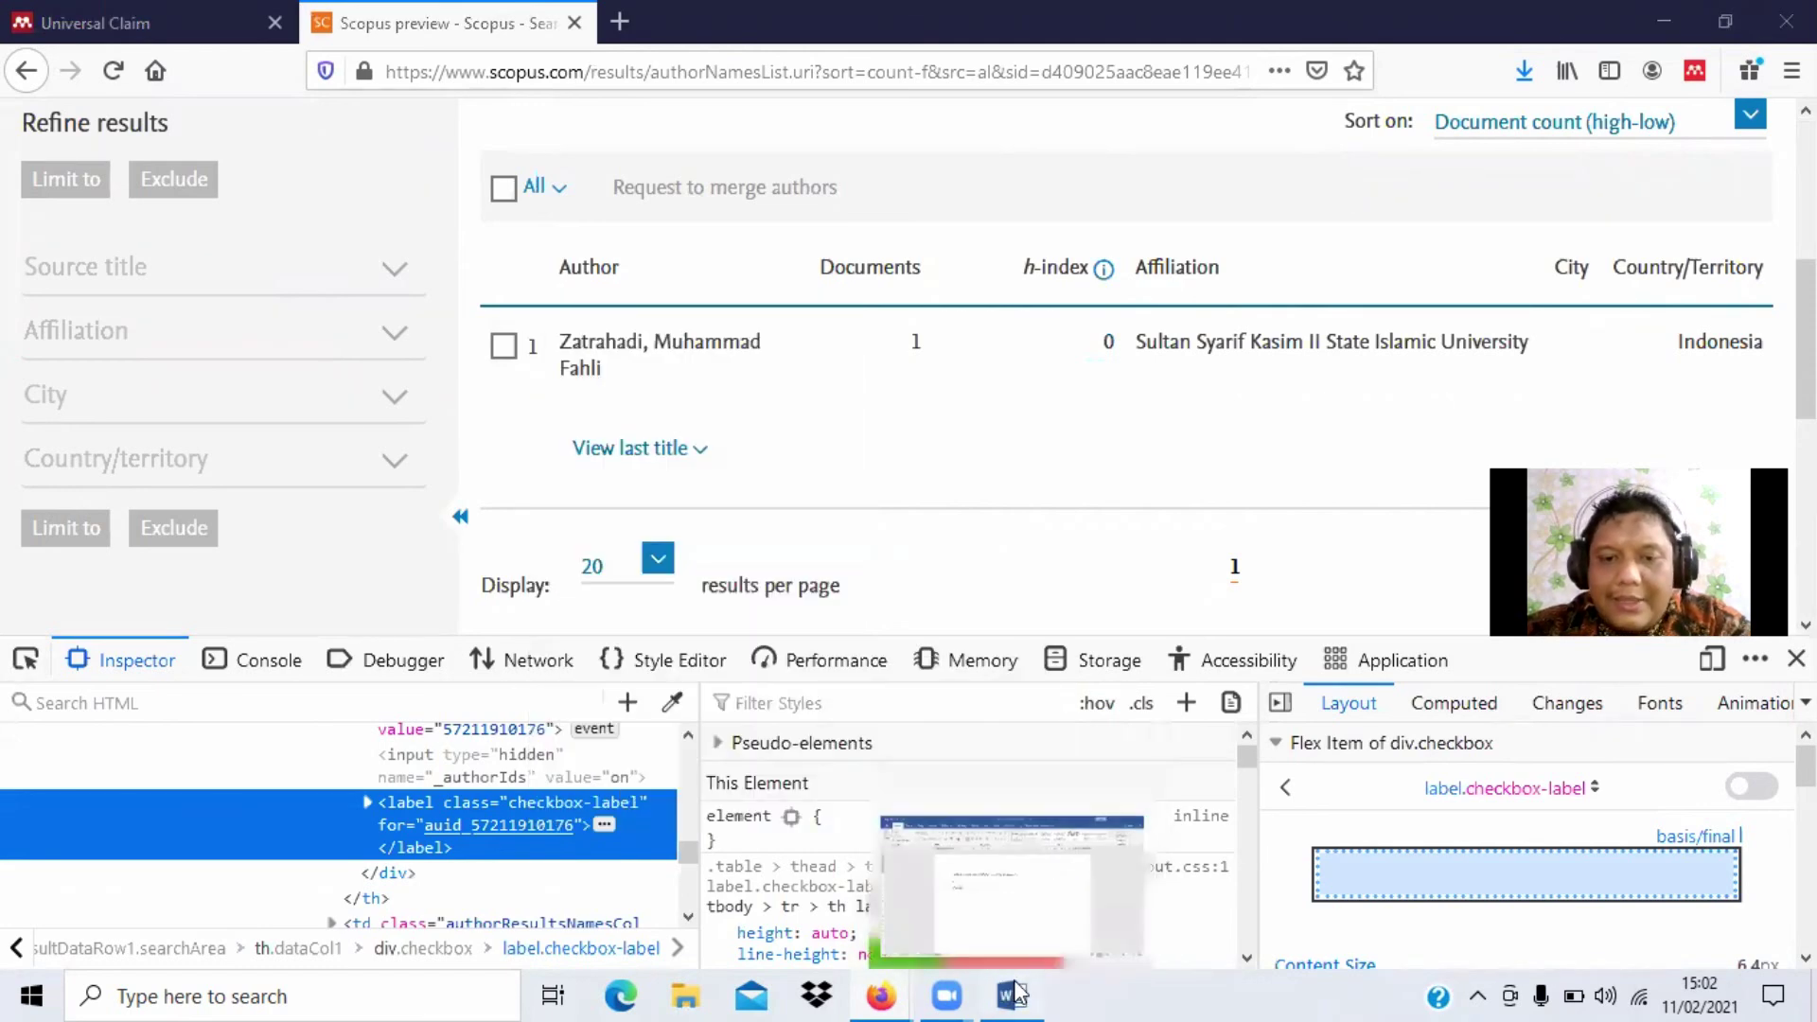
Step: Switch to the Word document containing the label code and highlight the author ID number after "auid_"
click(1015, 994)
key(ctrl+a)
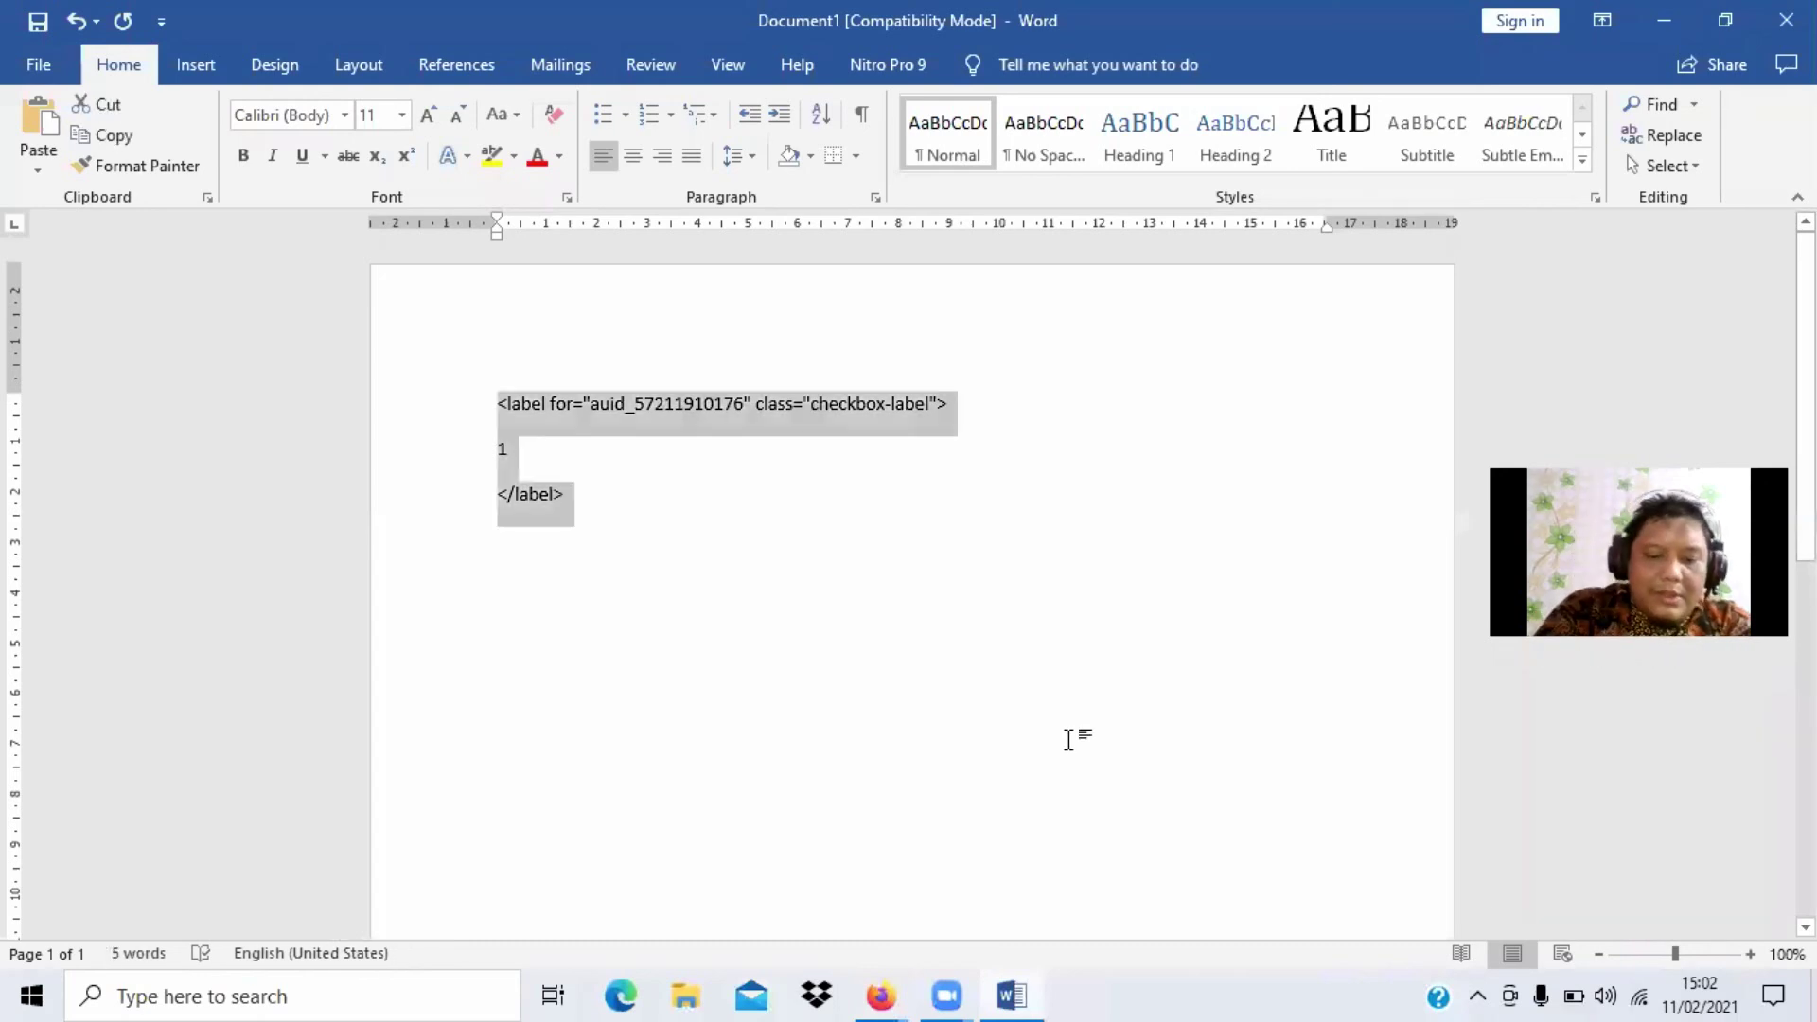
click(1069, 739)
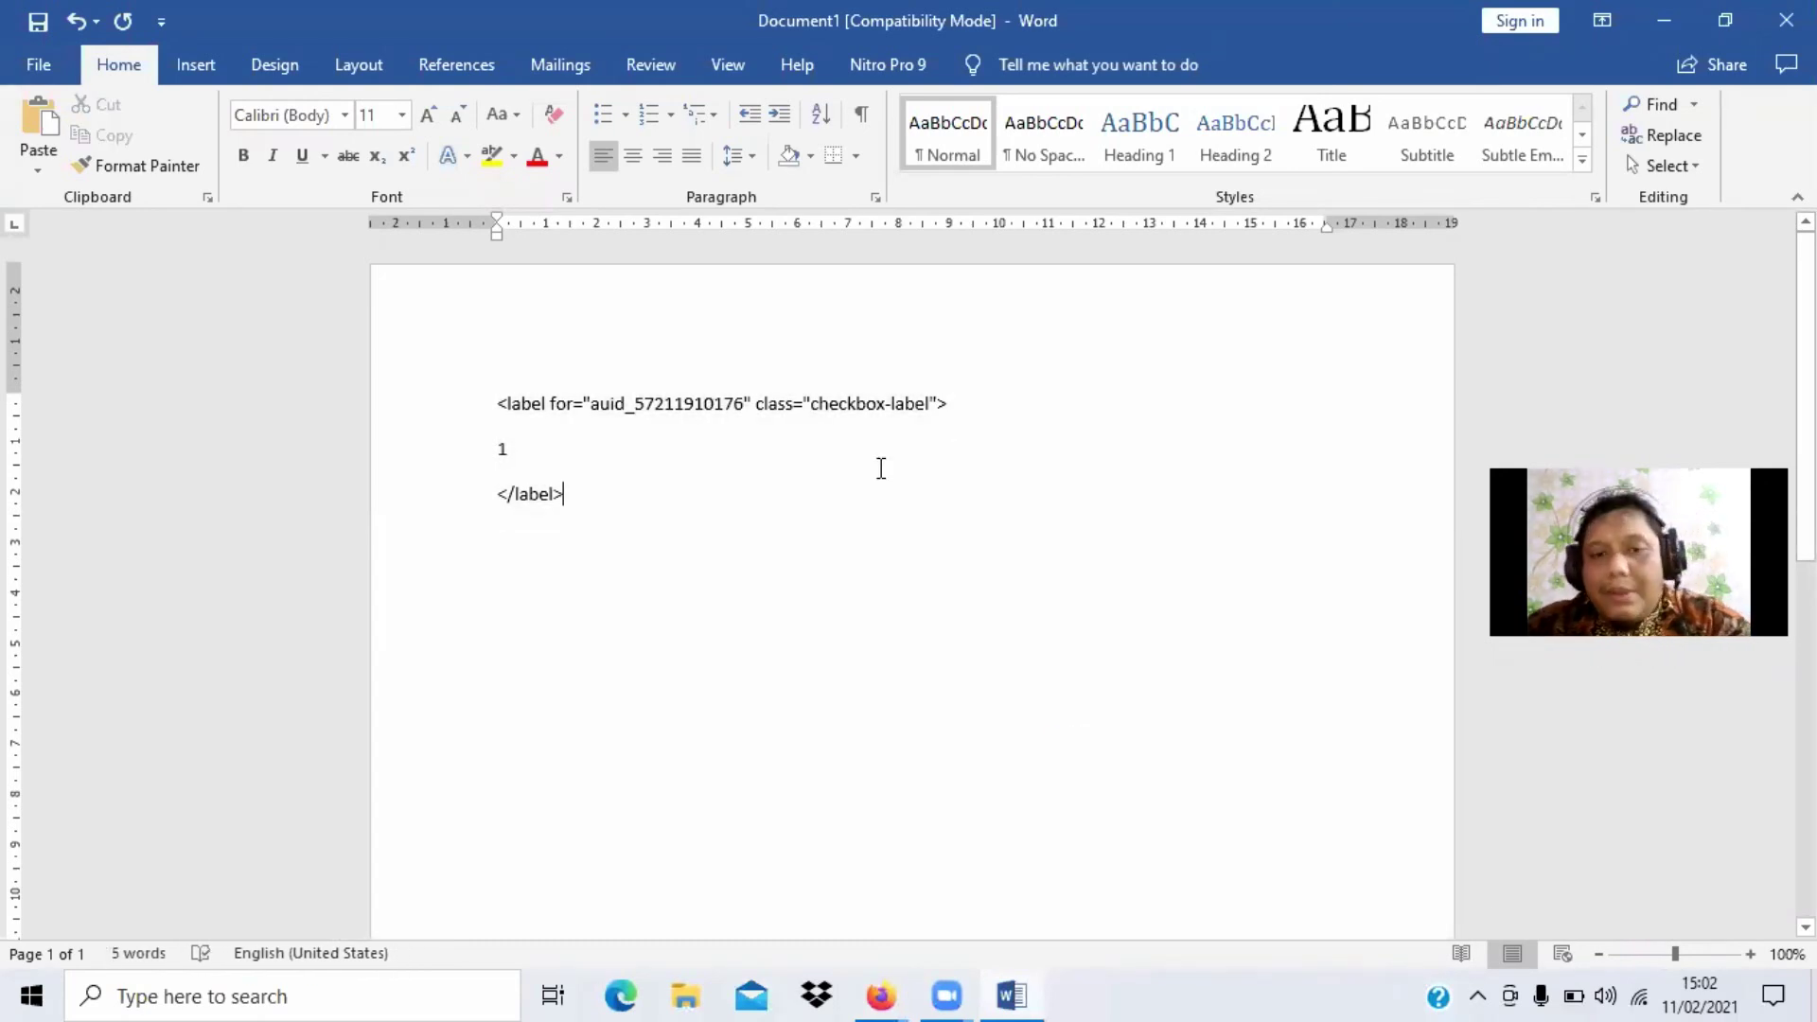
drag(633, 404, 744, 407)
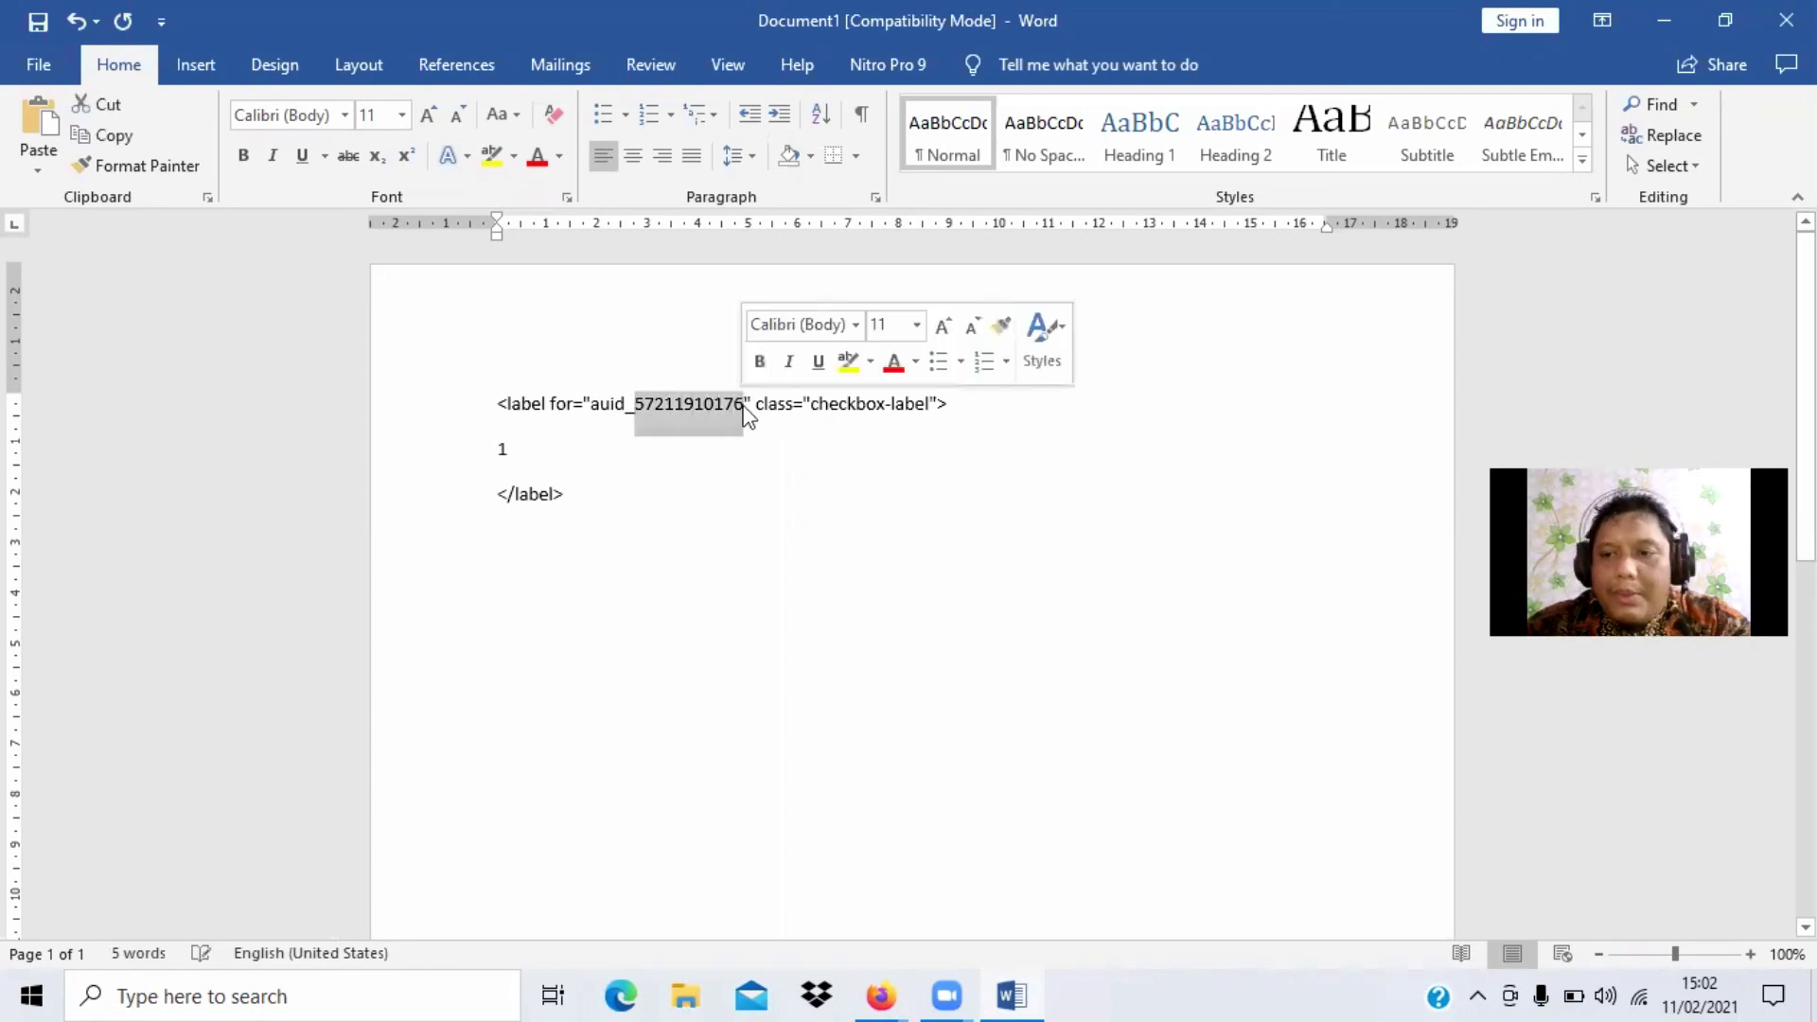
Step: Remove the paragraph breaks around the "1" so the whole label code sits on a single line
click(776, 542)
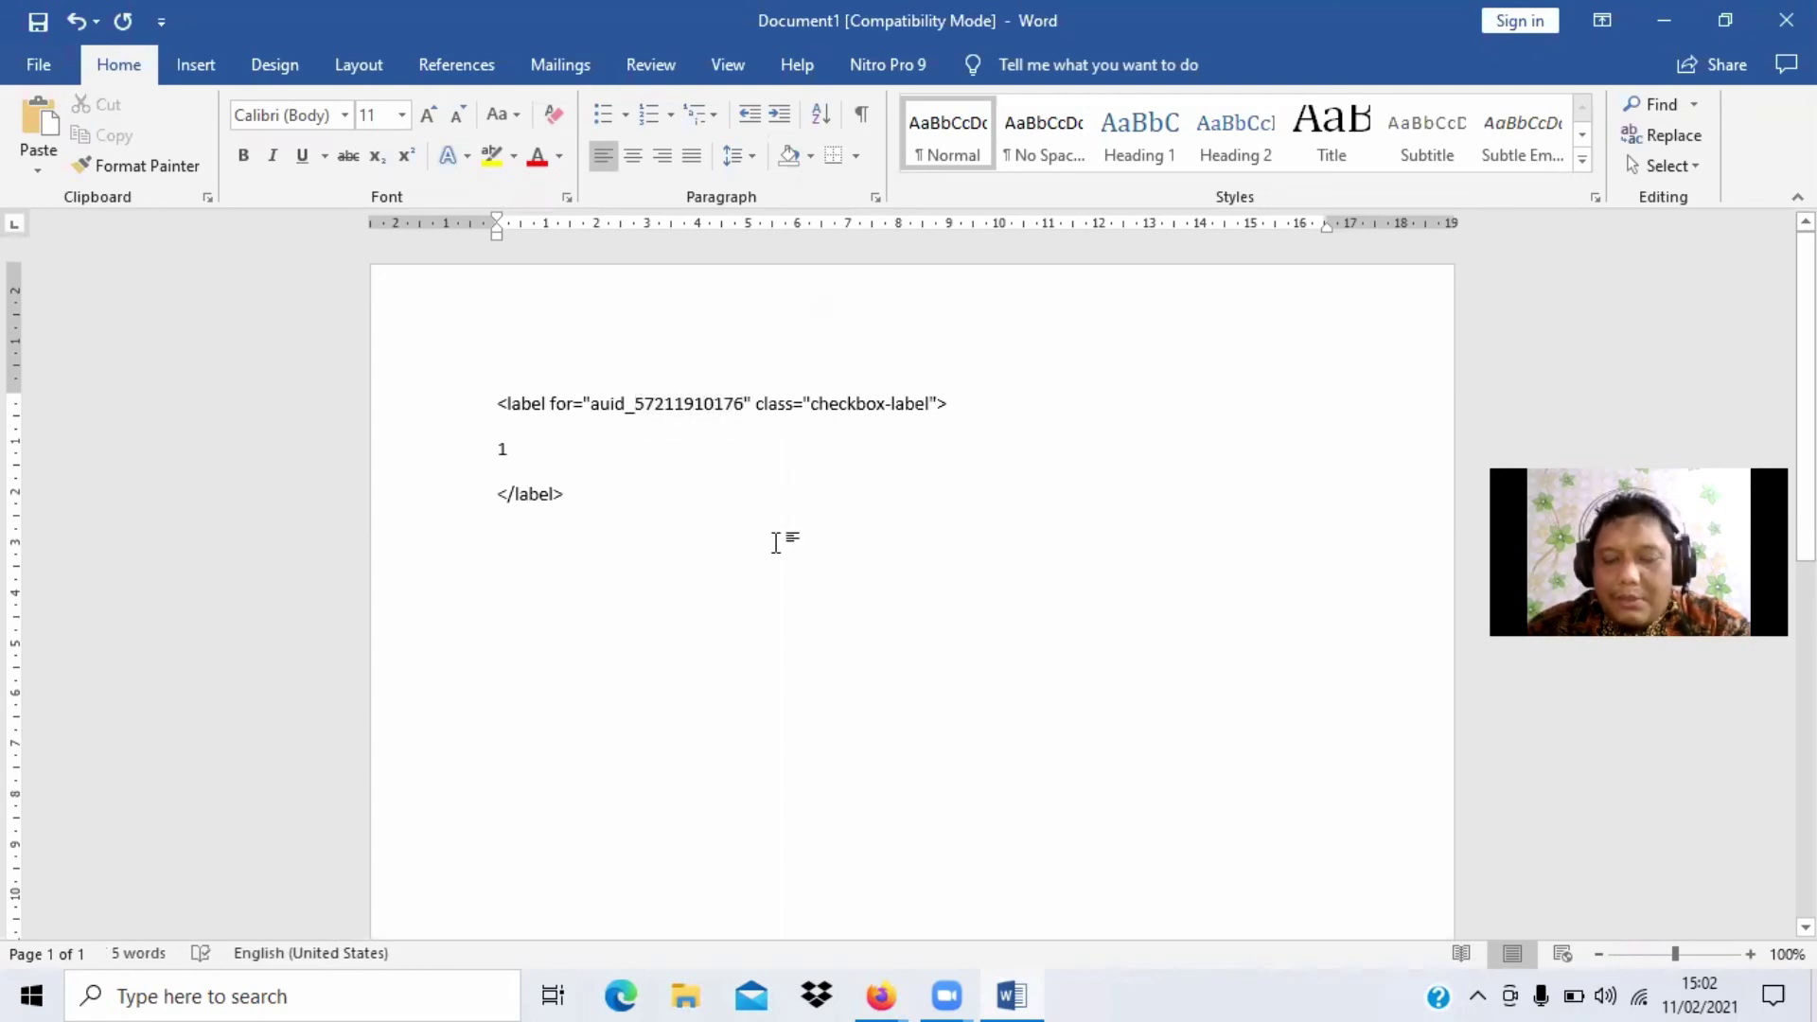
key(Up)
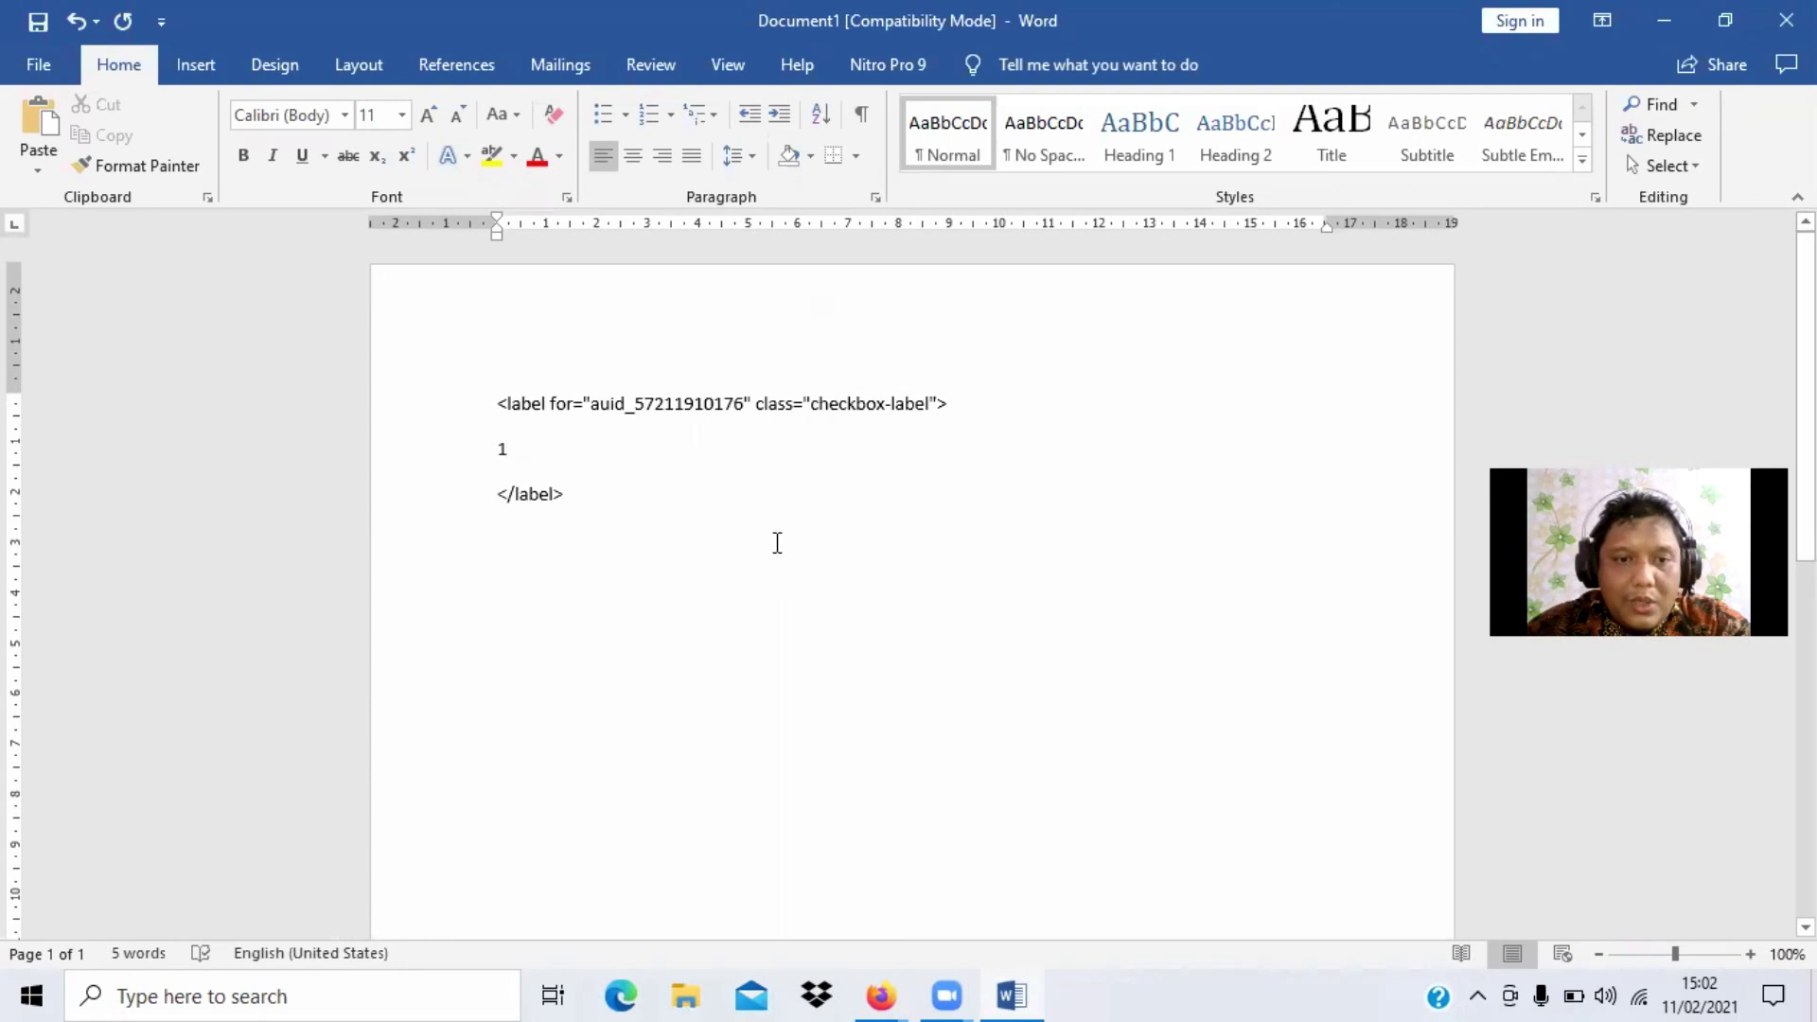
key(Delete)
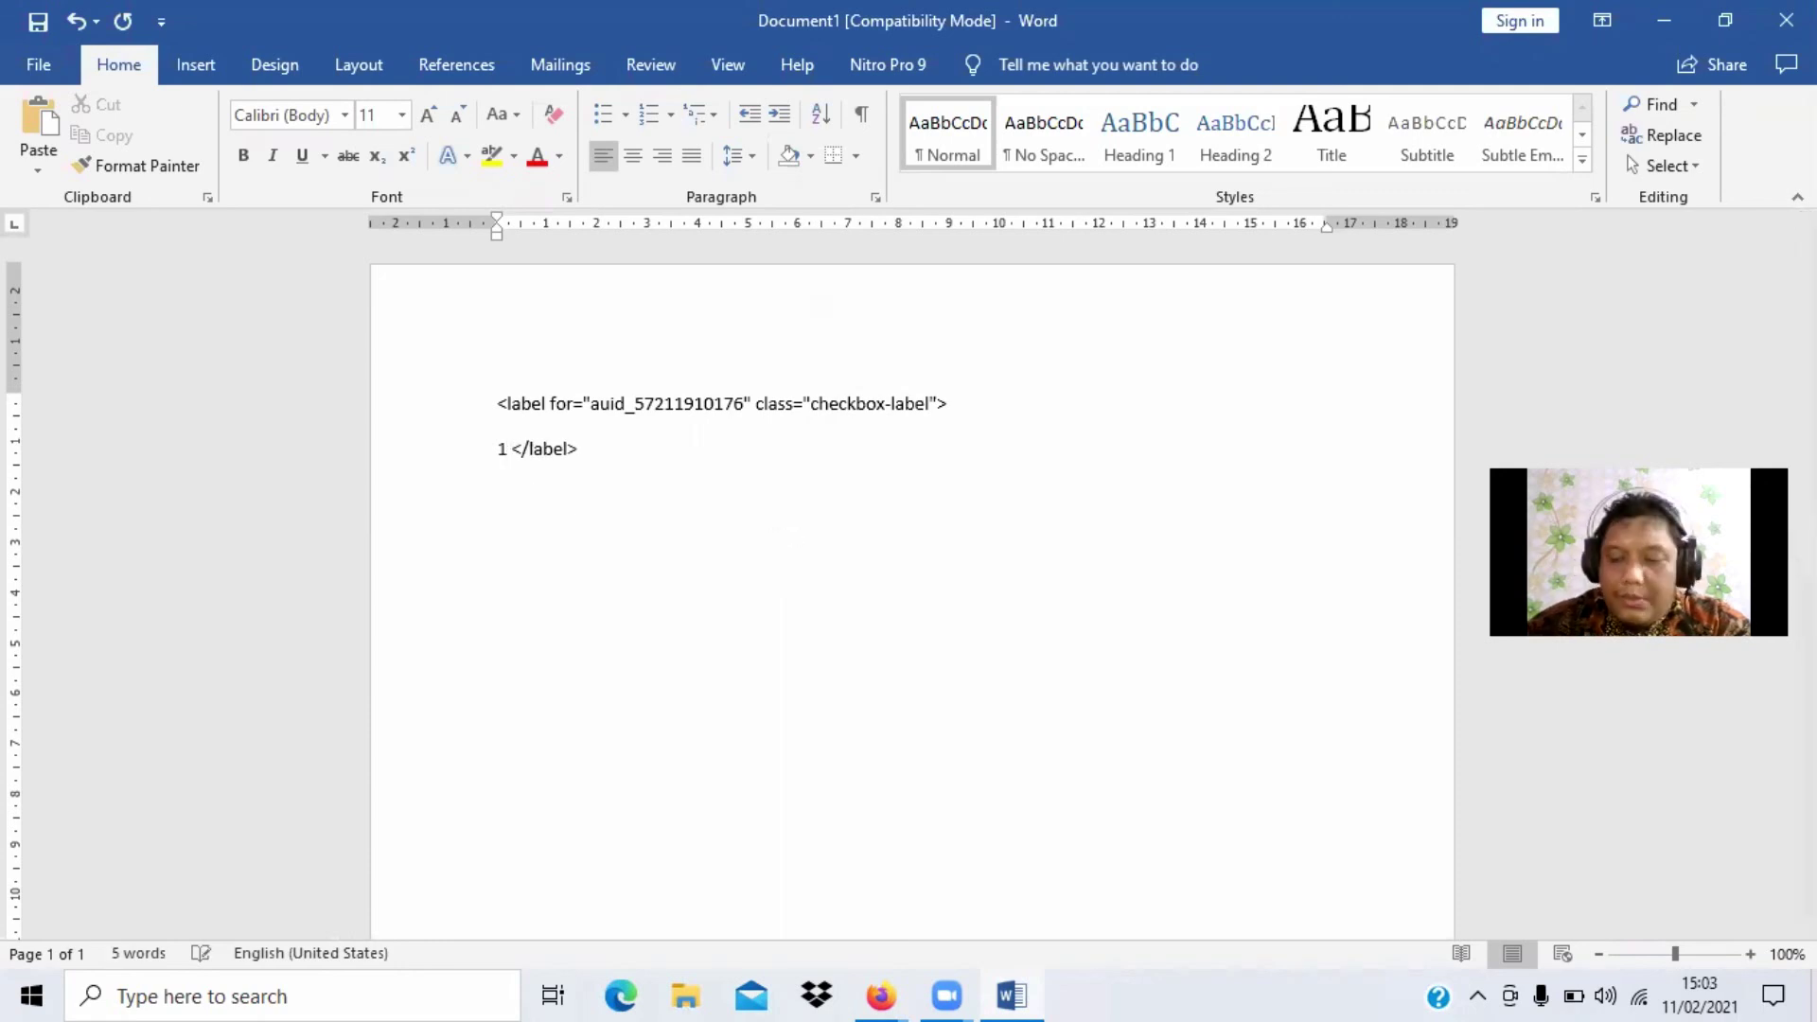
key(BackSpace)
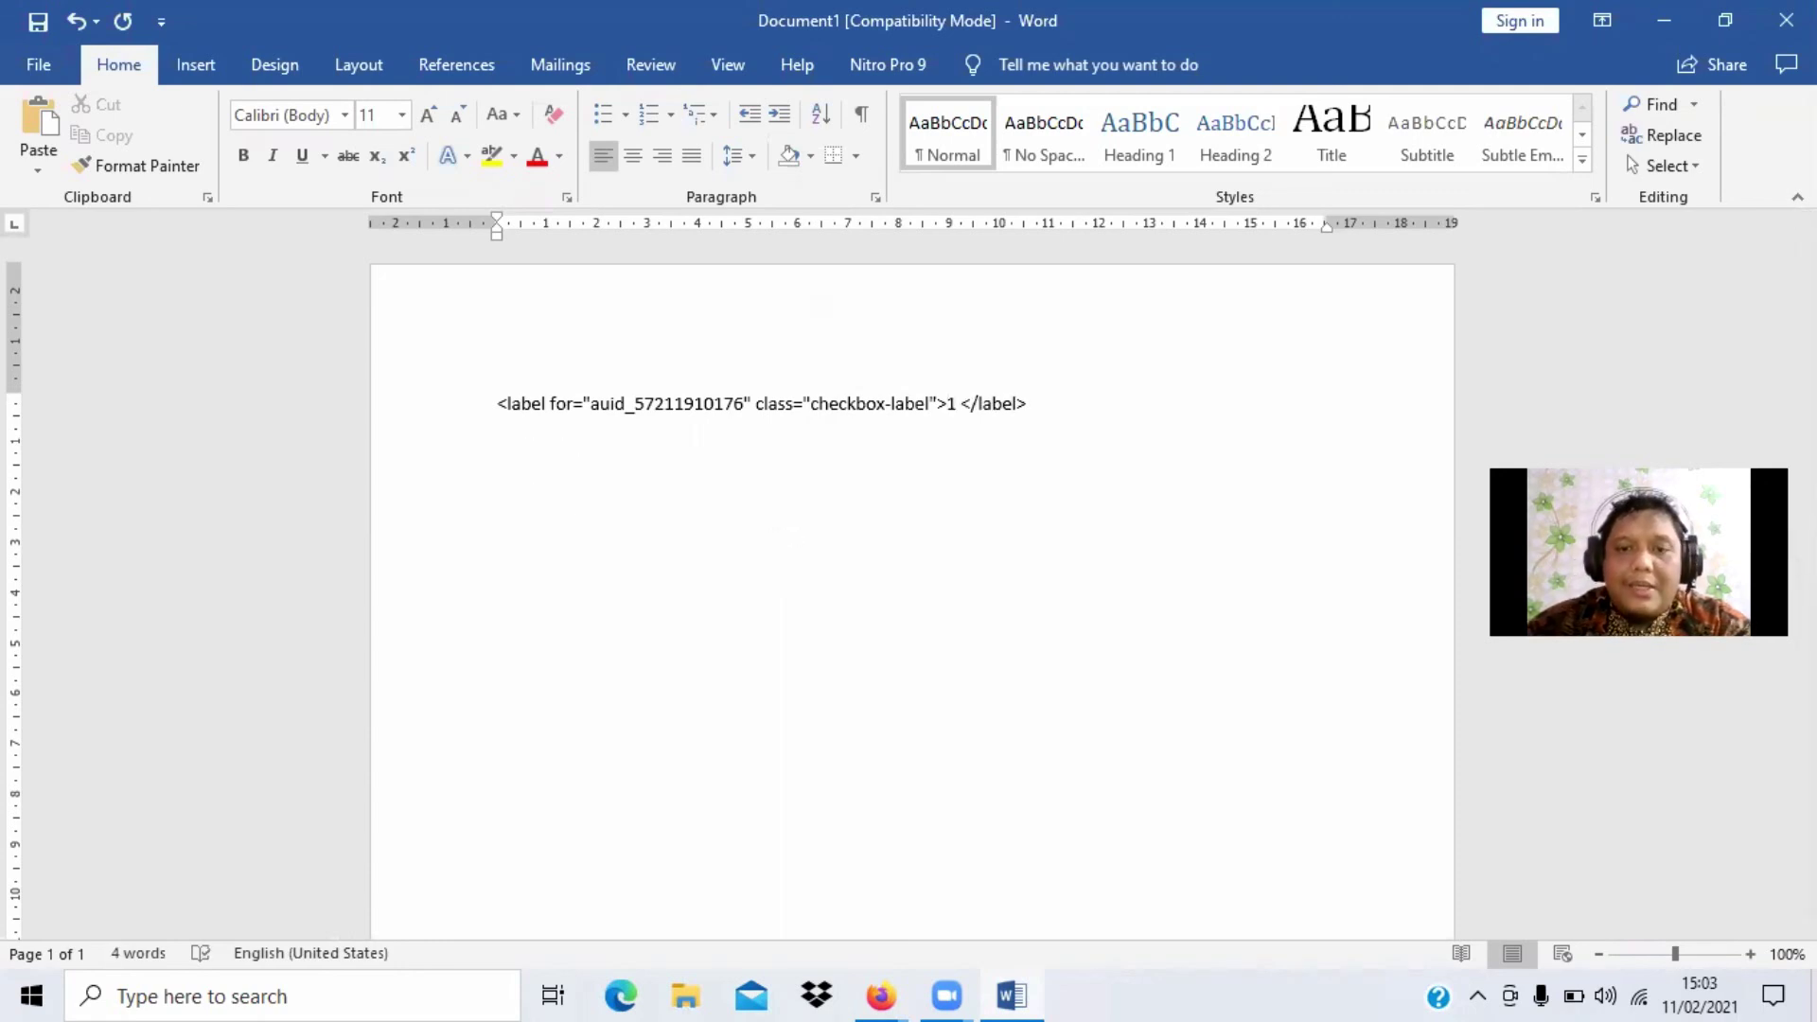